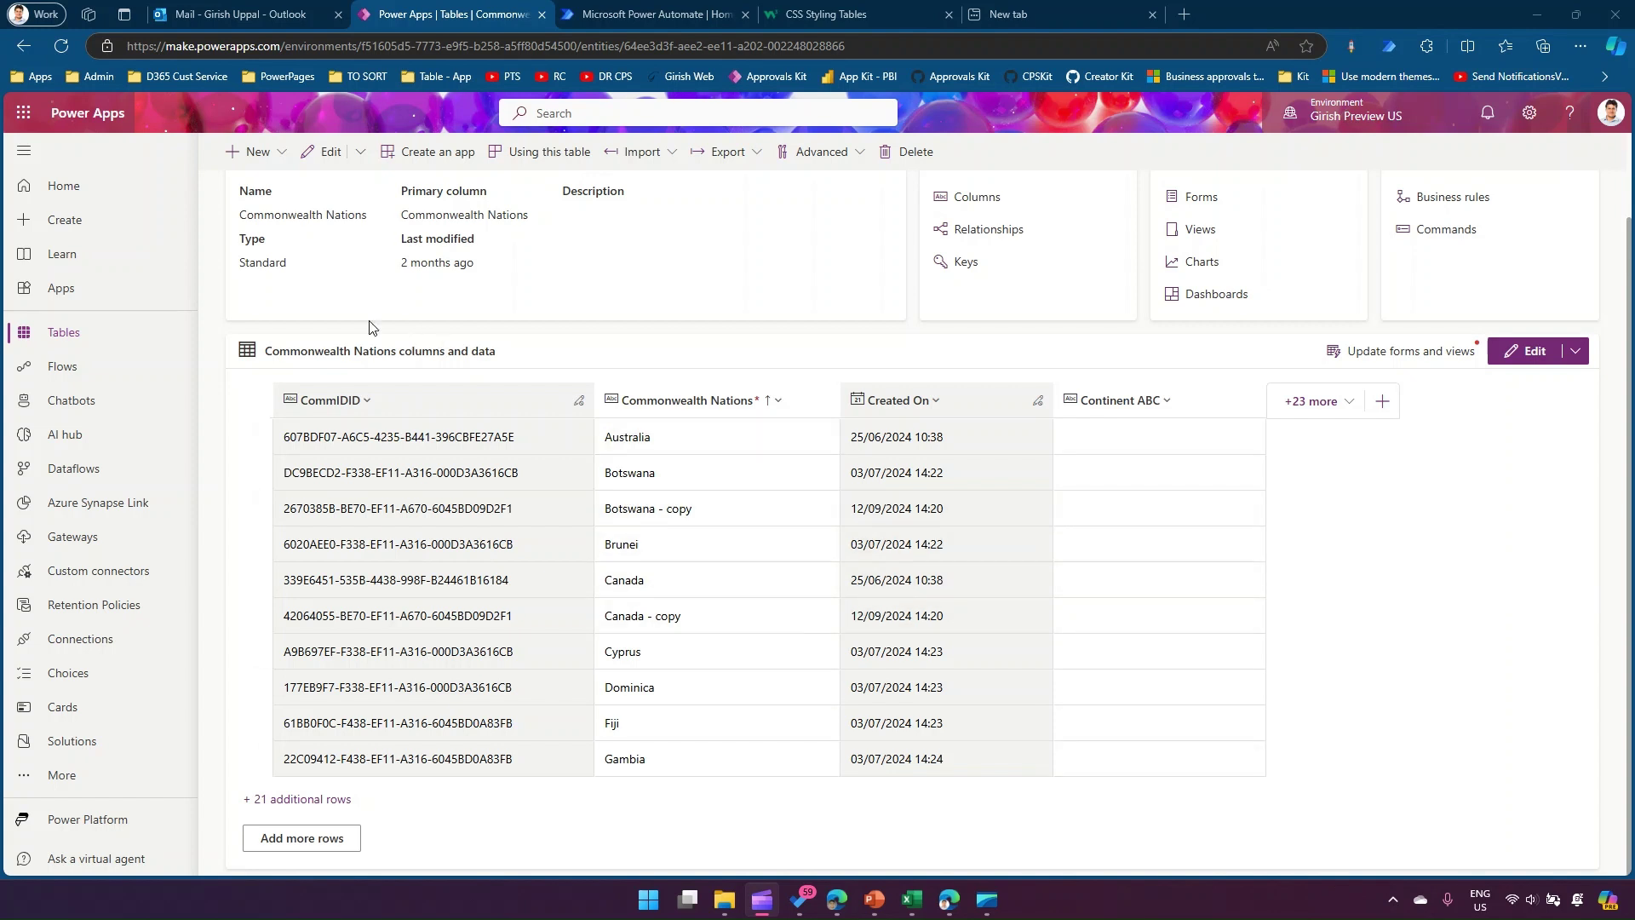
- Create an instant cloud flow named 'Send Country Details' with the Manually trigger a flow trigger
scroll(539, 261, up, 2)
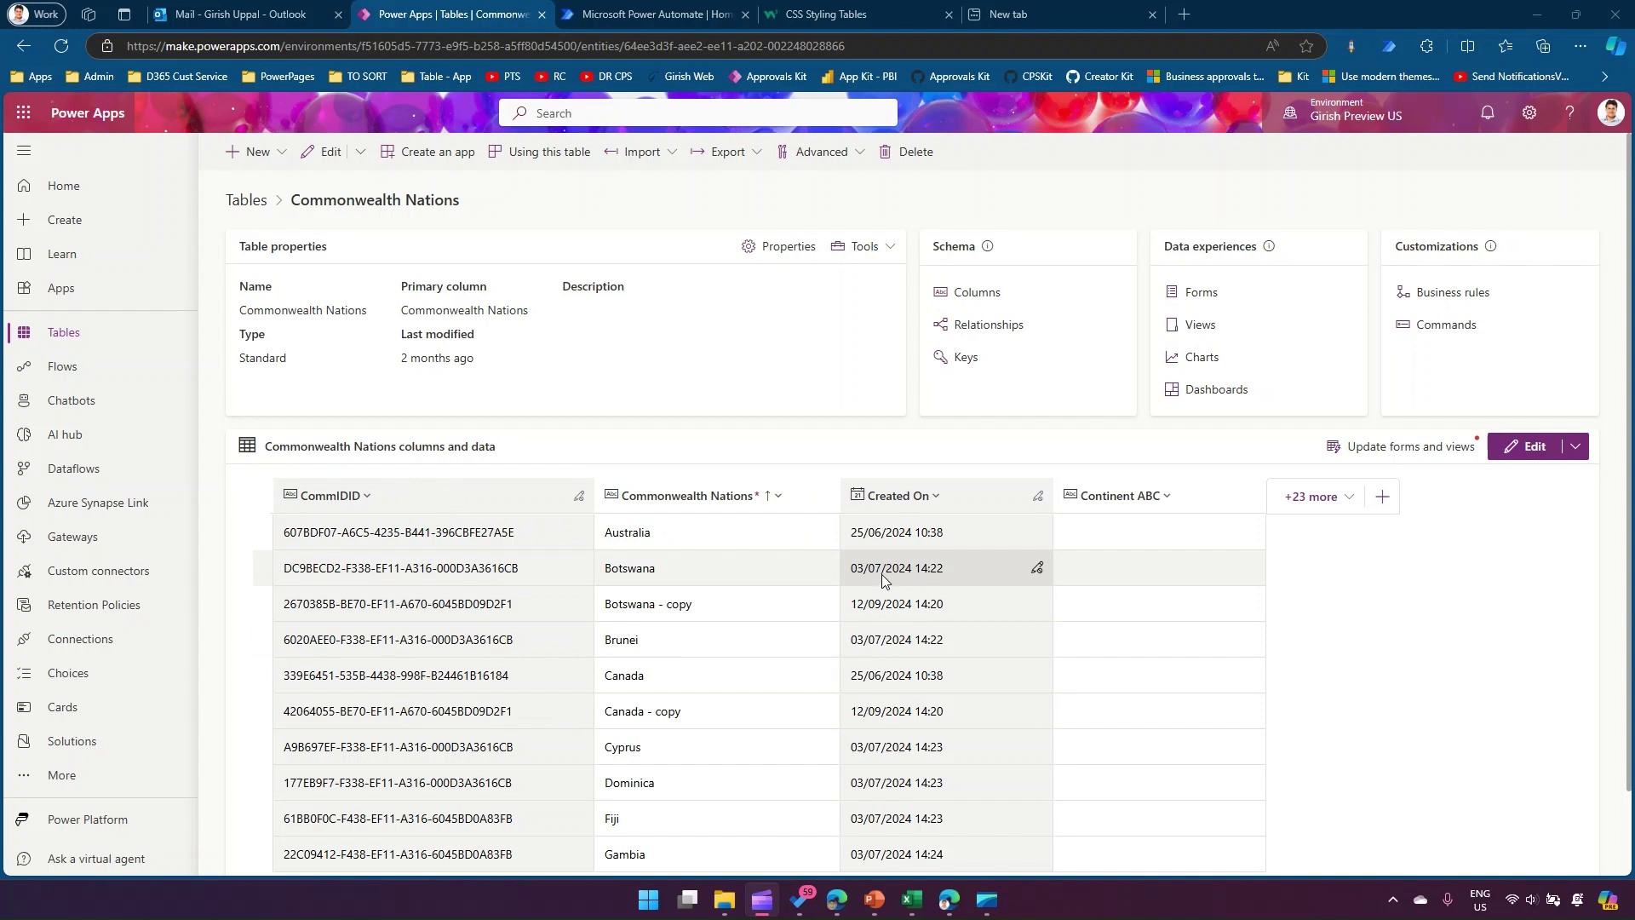
scroll(882, 573, down, 1)
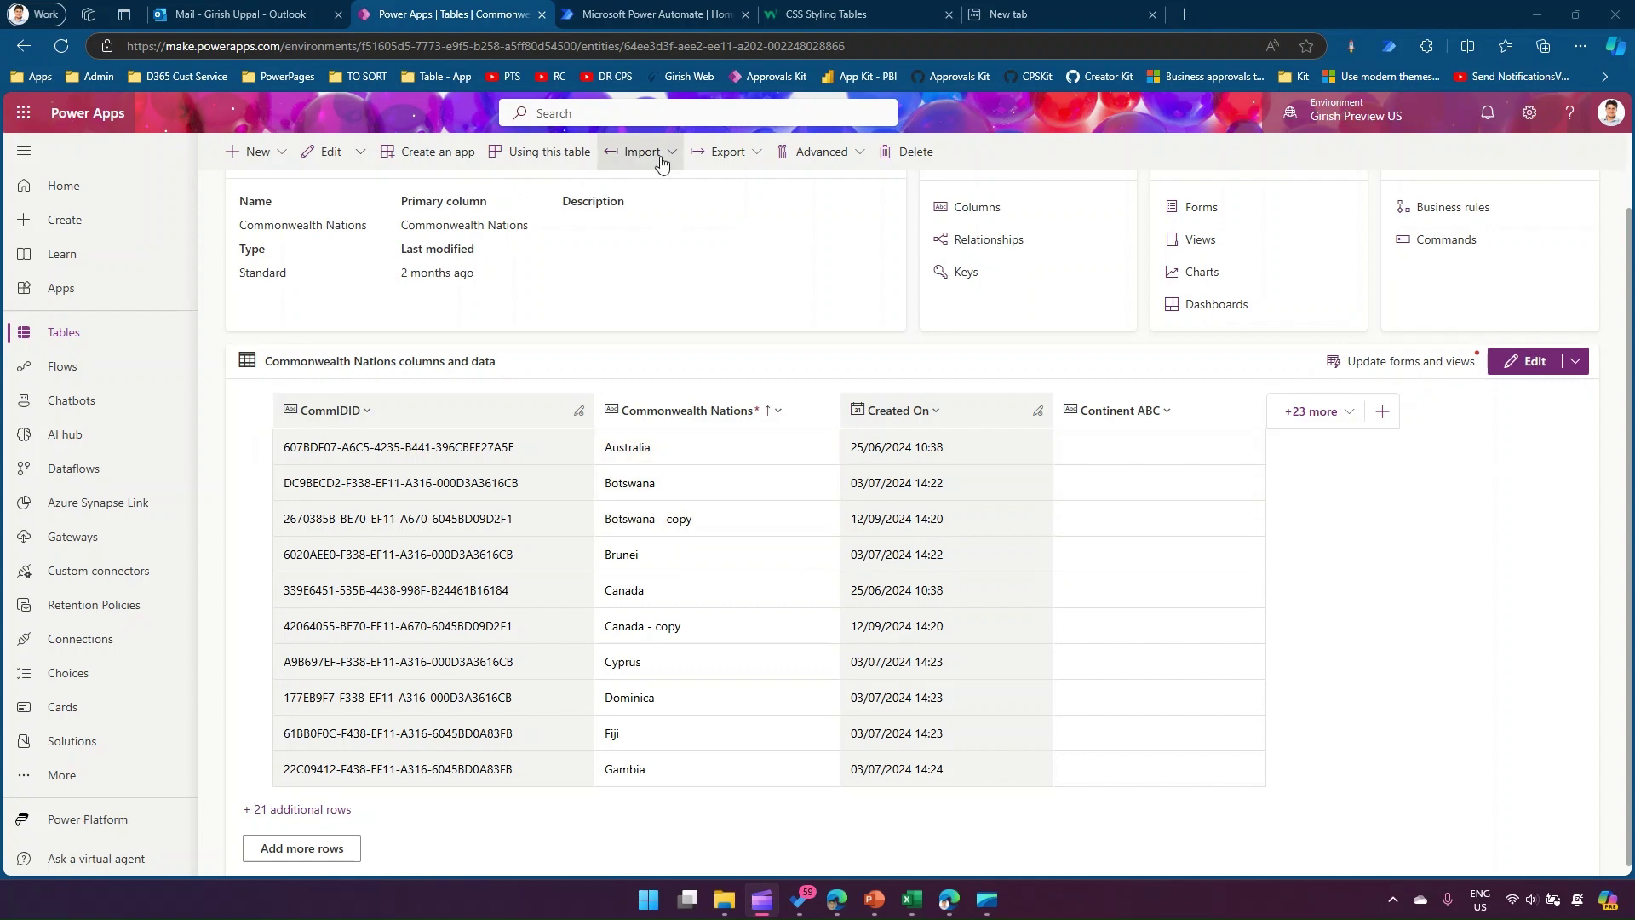
click(630, 15)
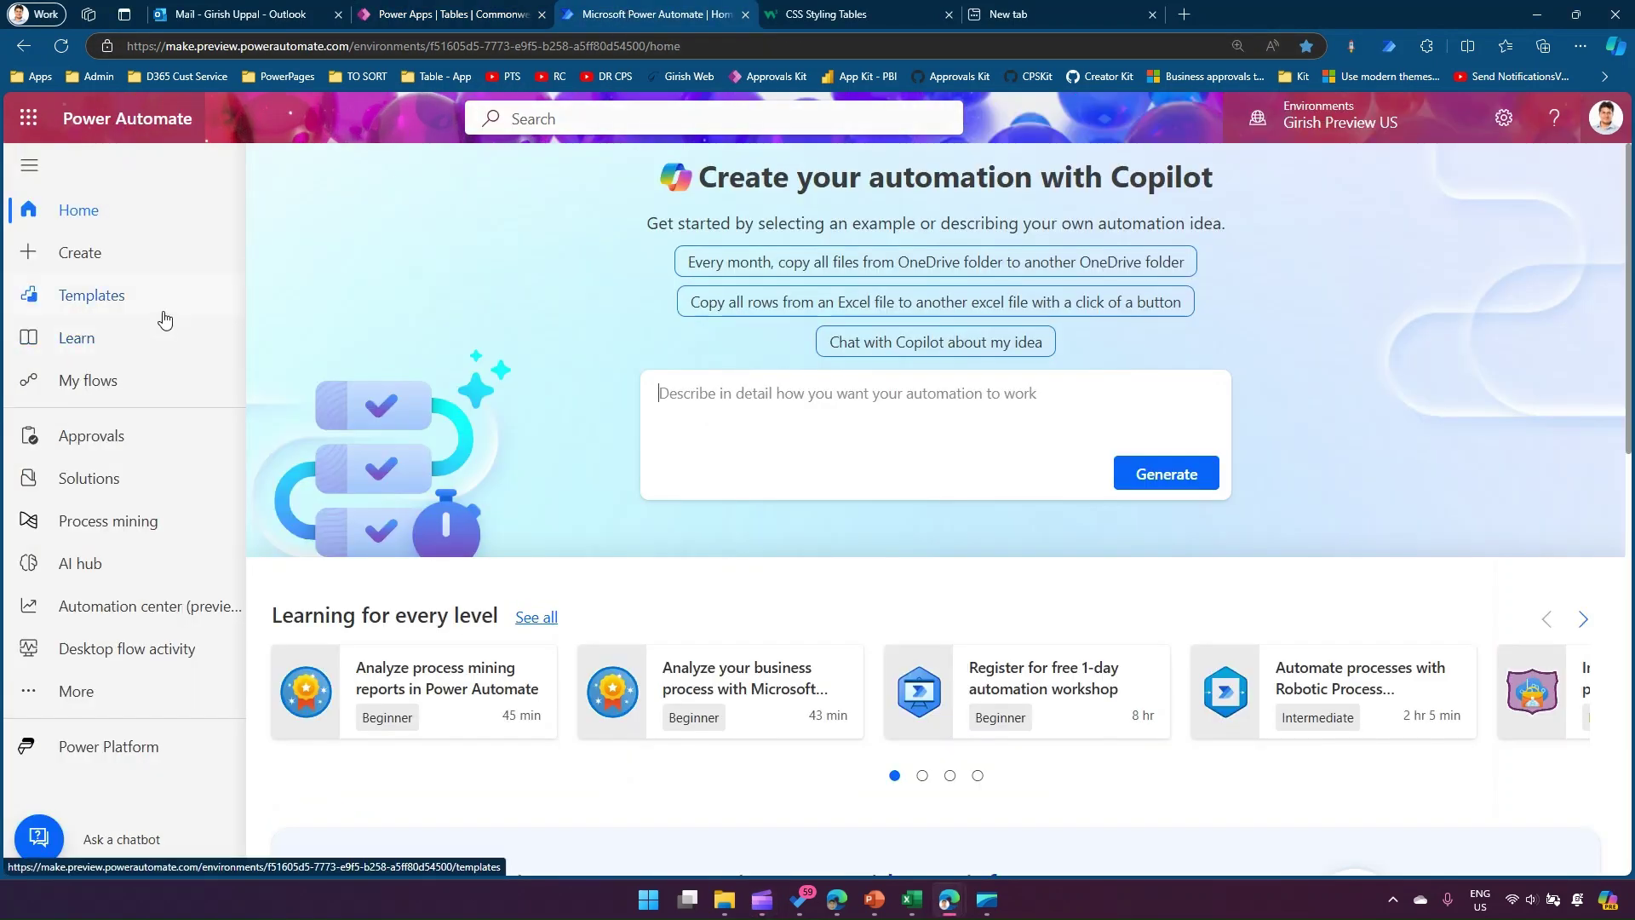
click(149, 256)
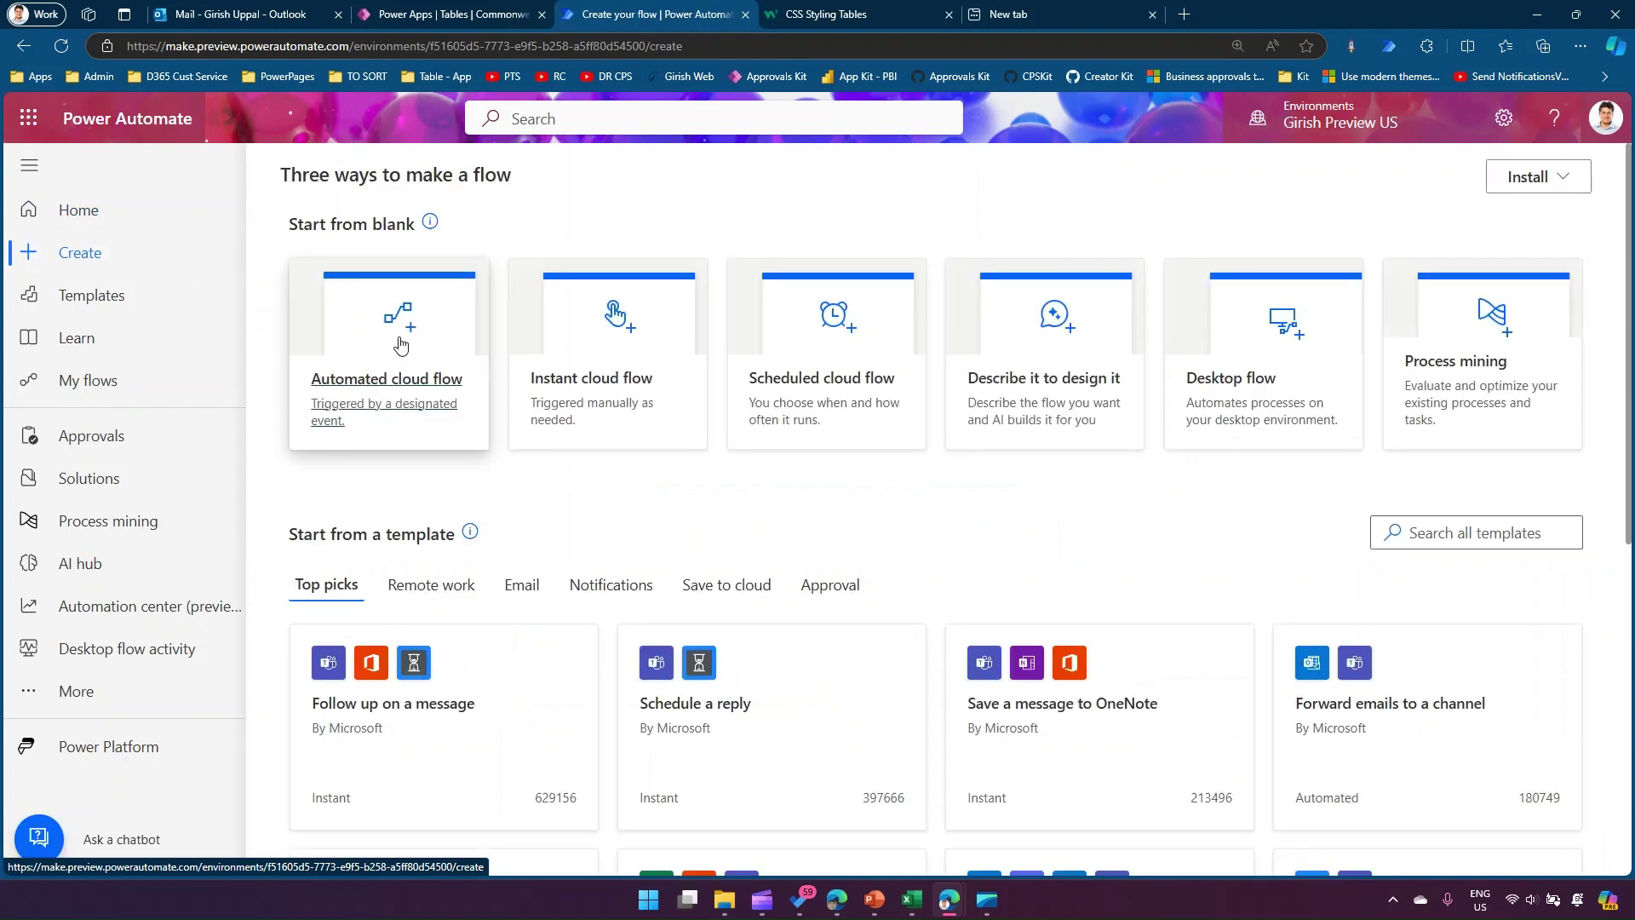
click(586, 389)
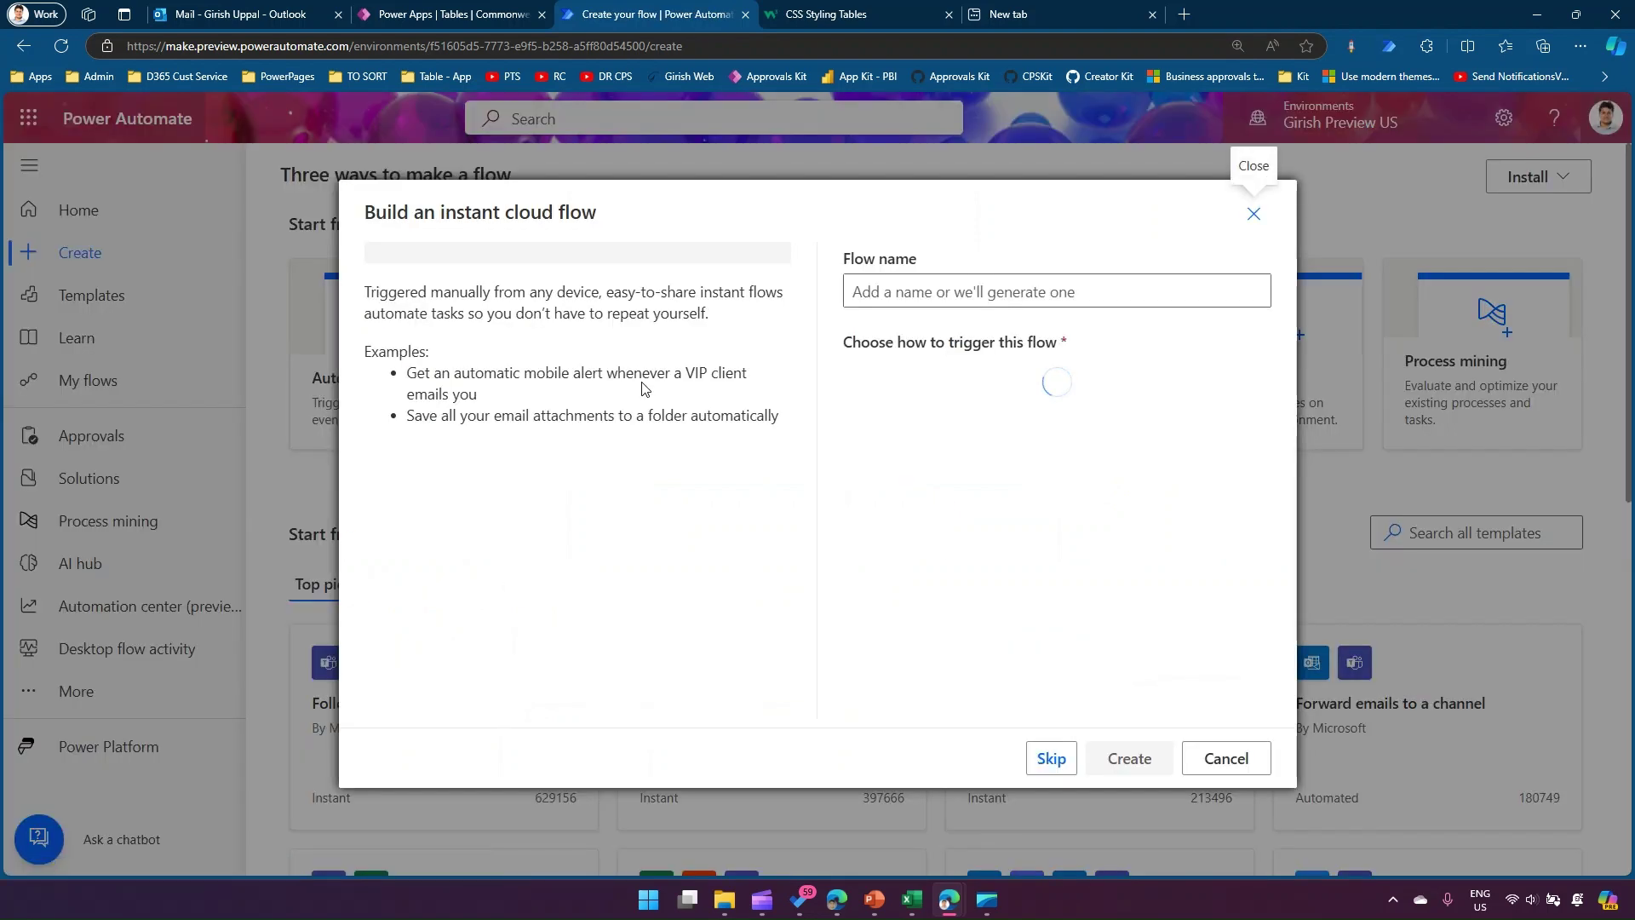
click(960, 293)
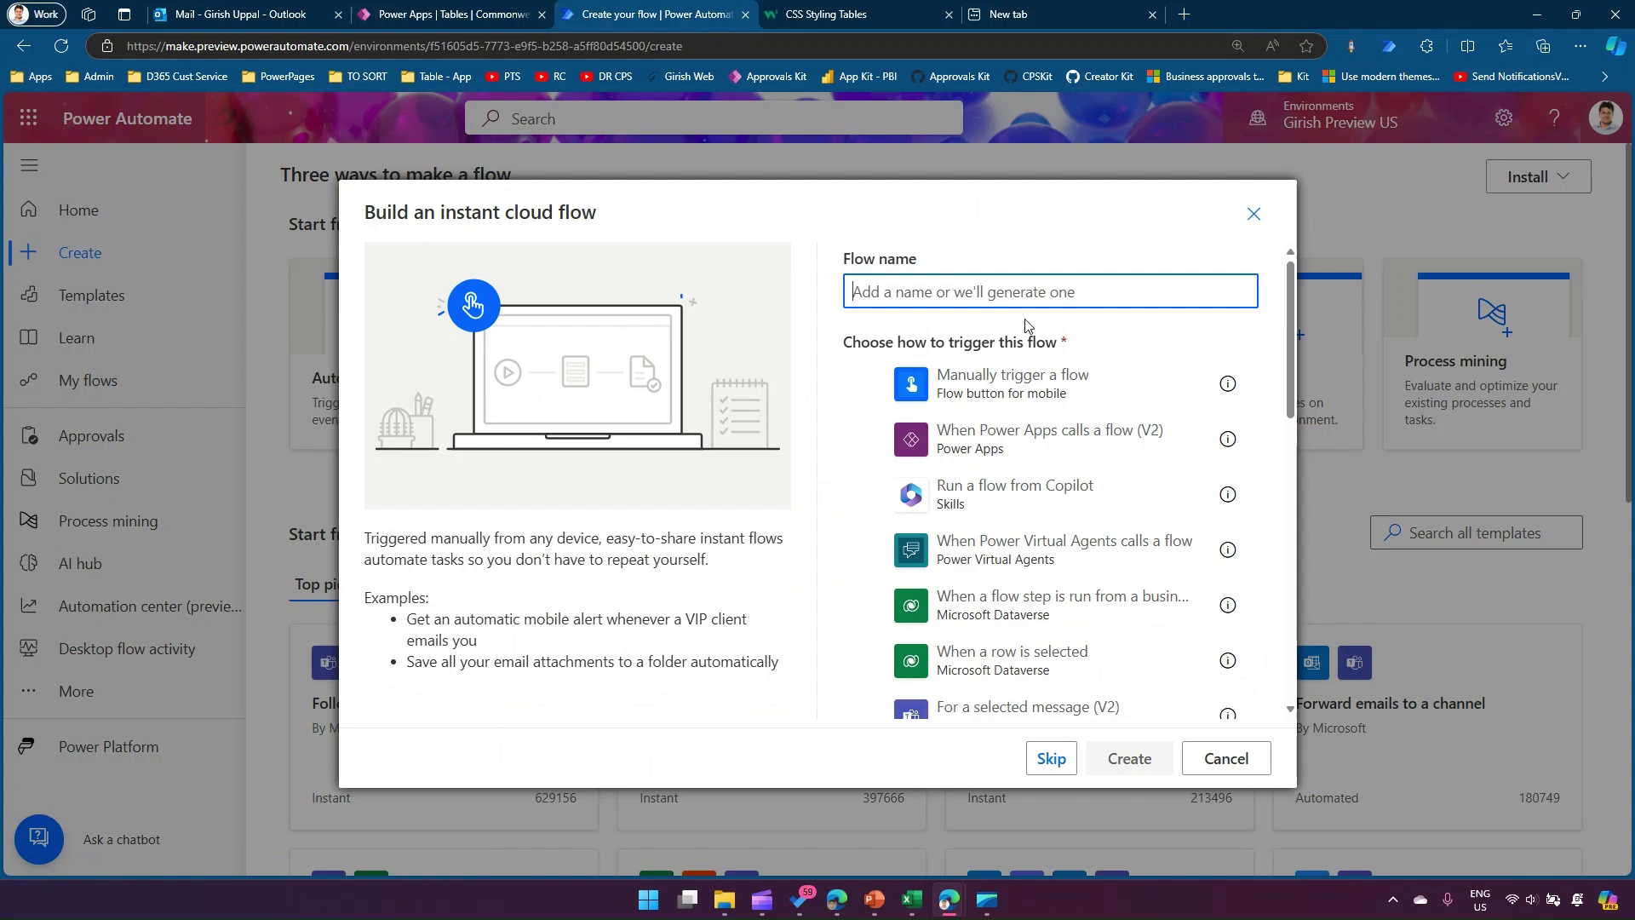
text(Send Country Detail)
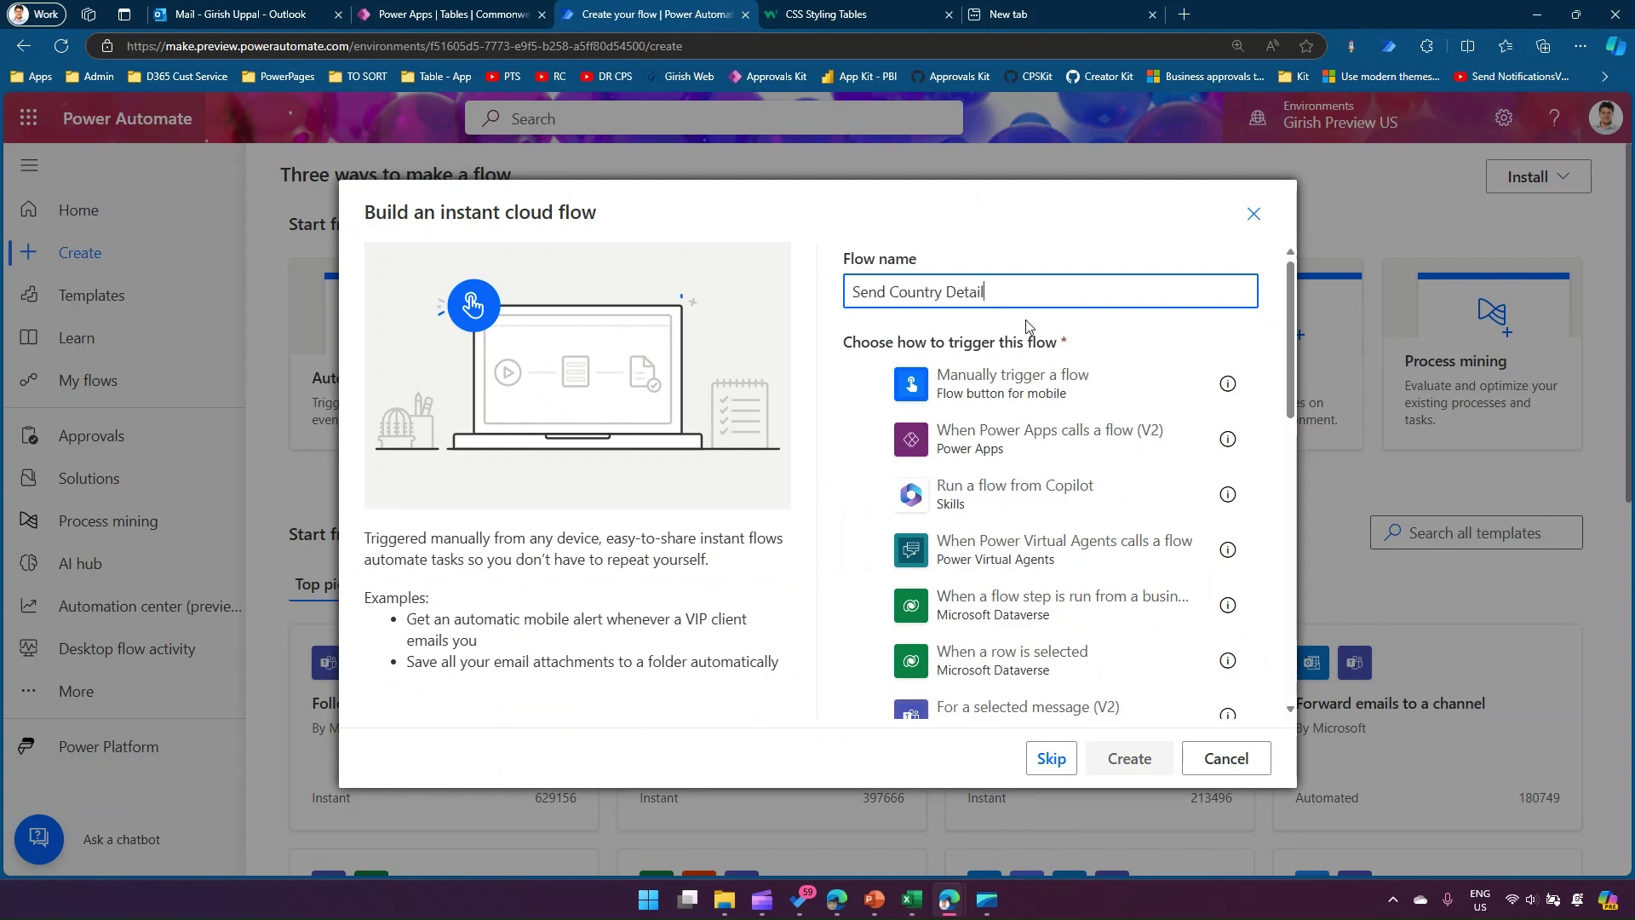
click(905, 390)
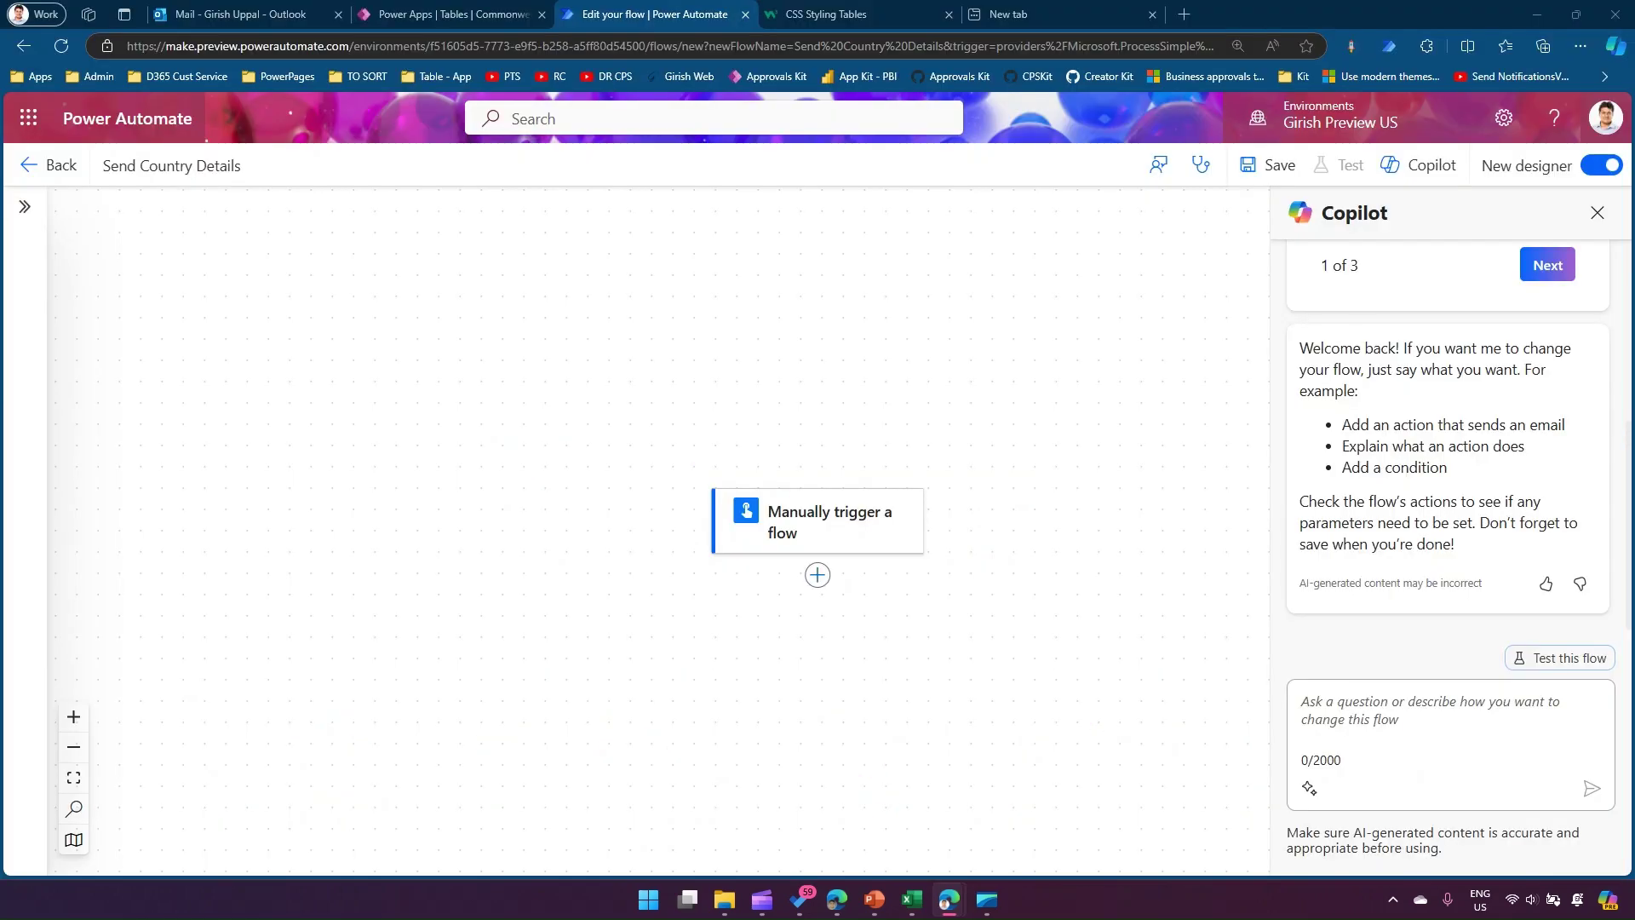
- Close Copilot and add a Microsoft Dataverse List rows action after the manual trigger
click(1596, 213)
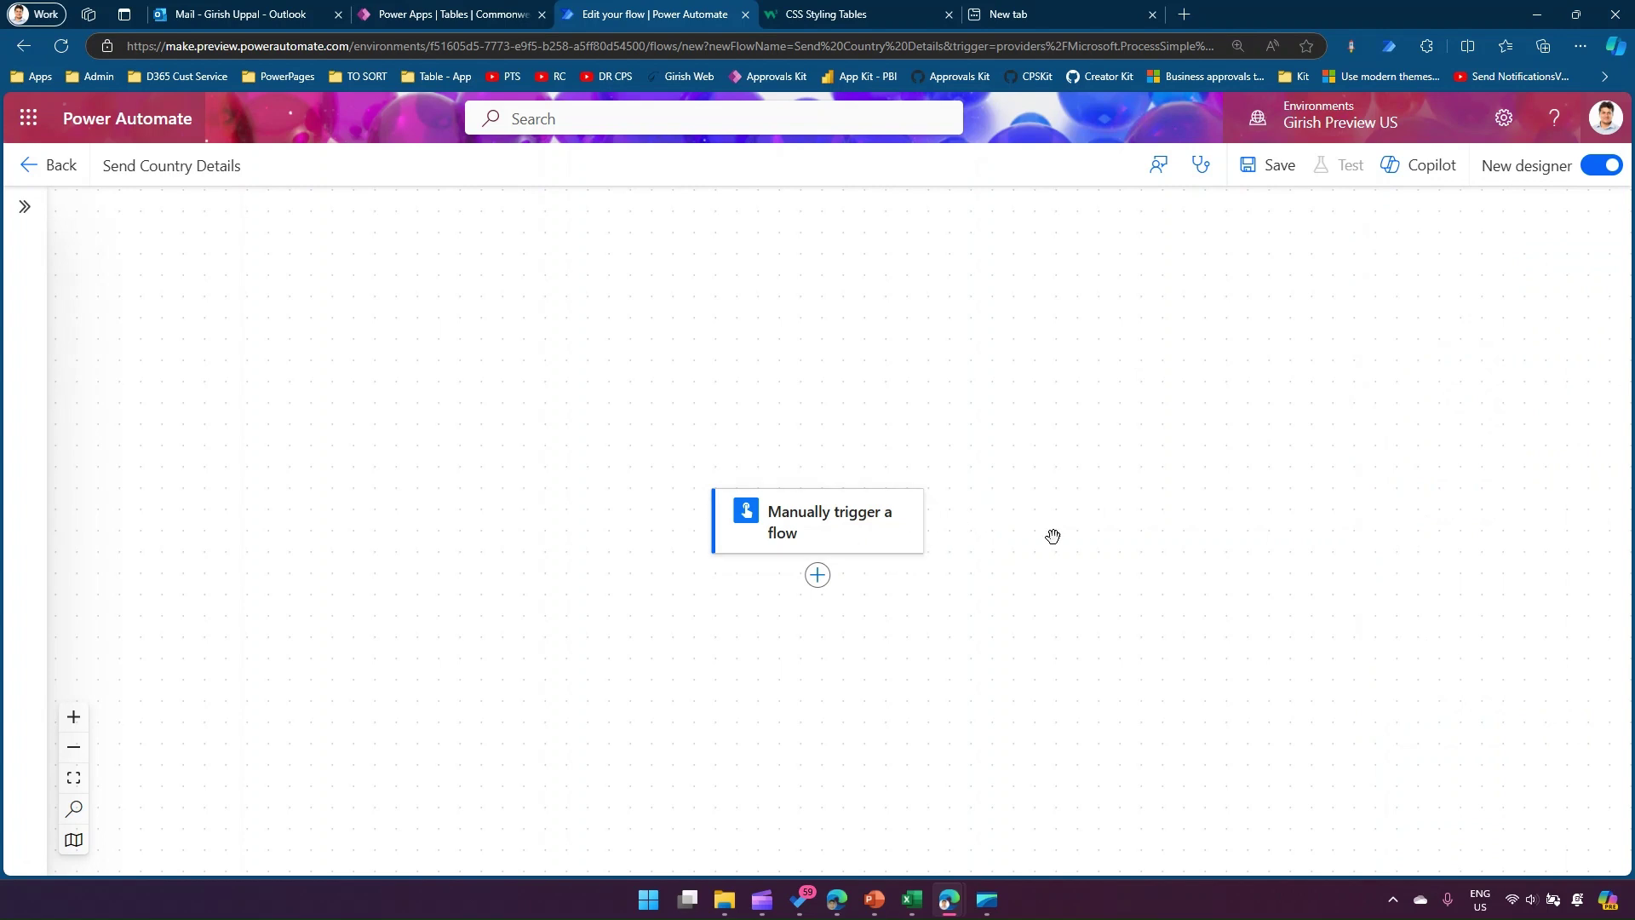
click(817, 575)
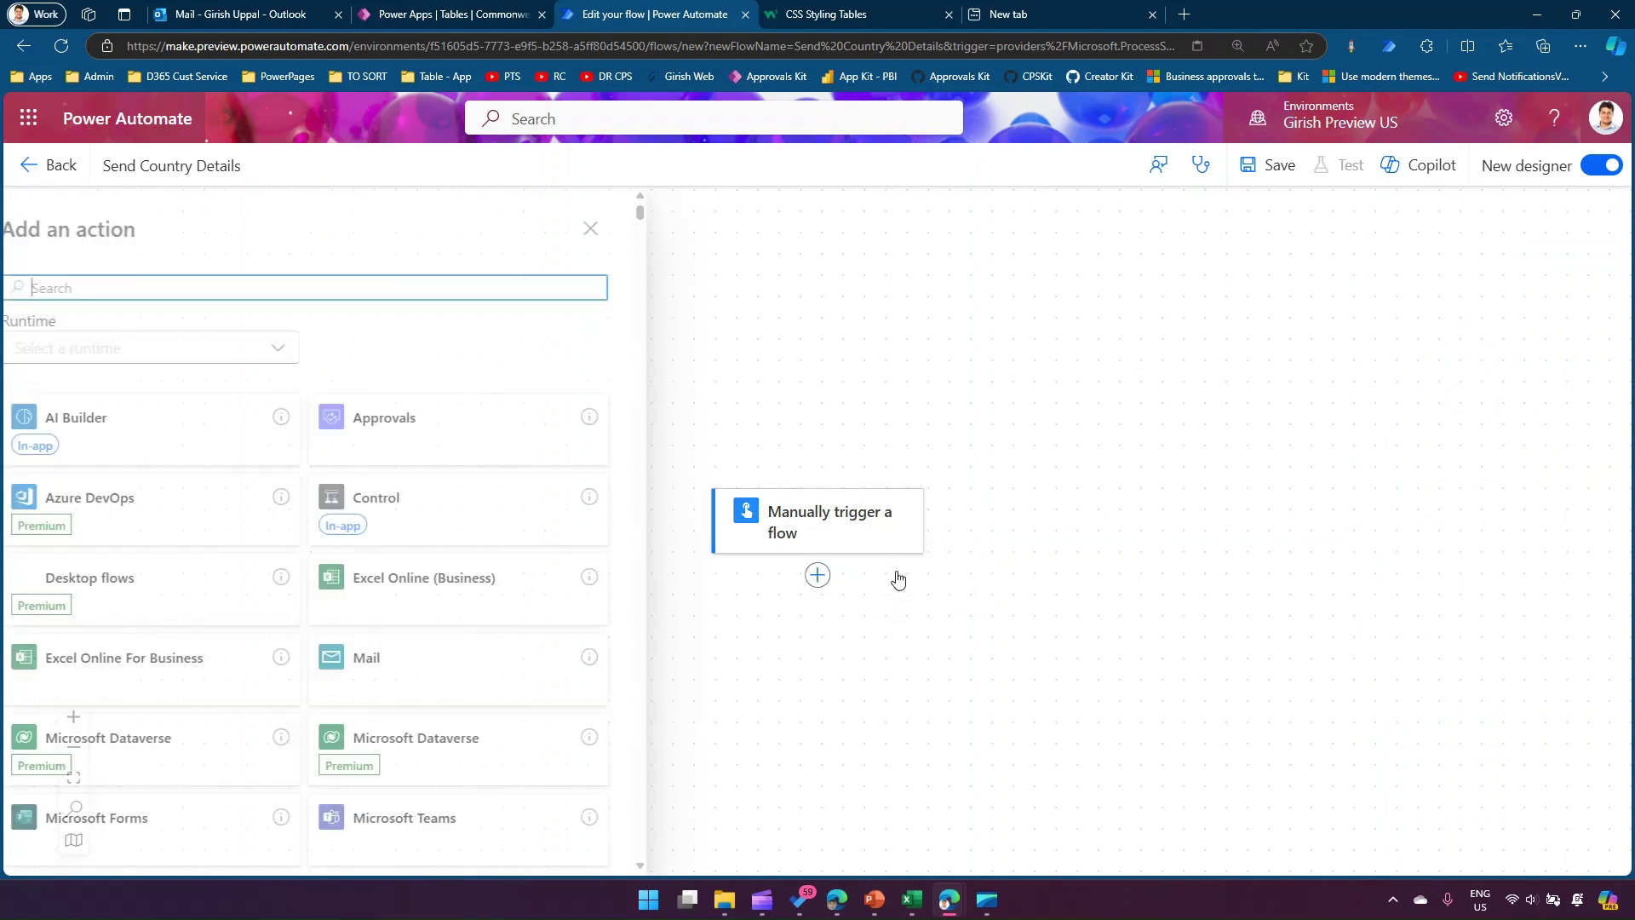
text(data)
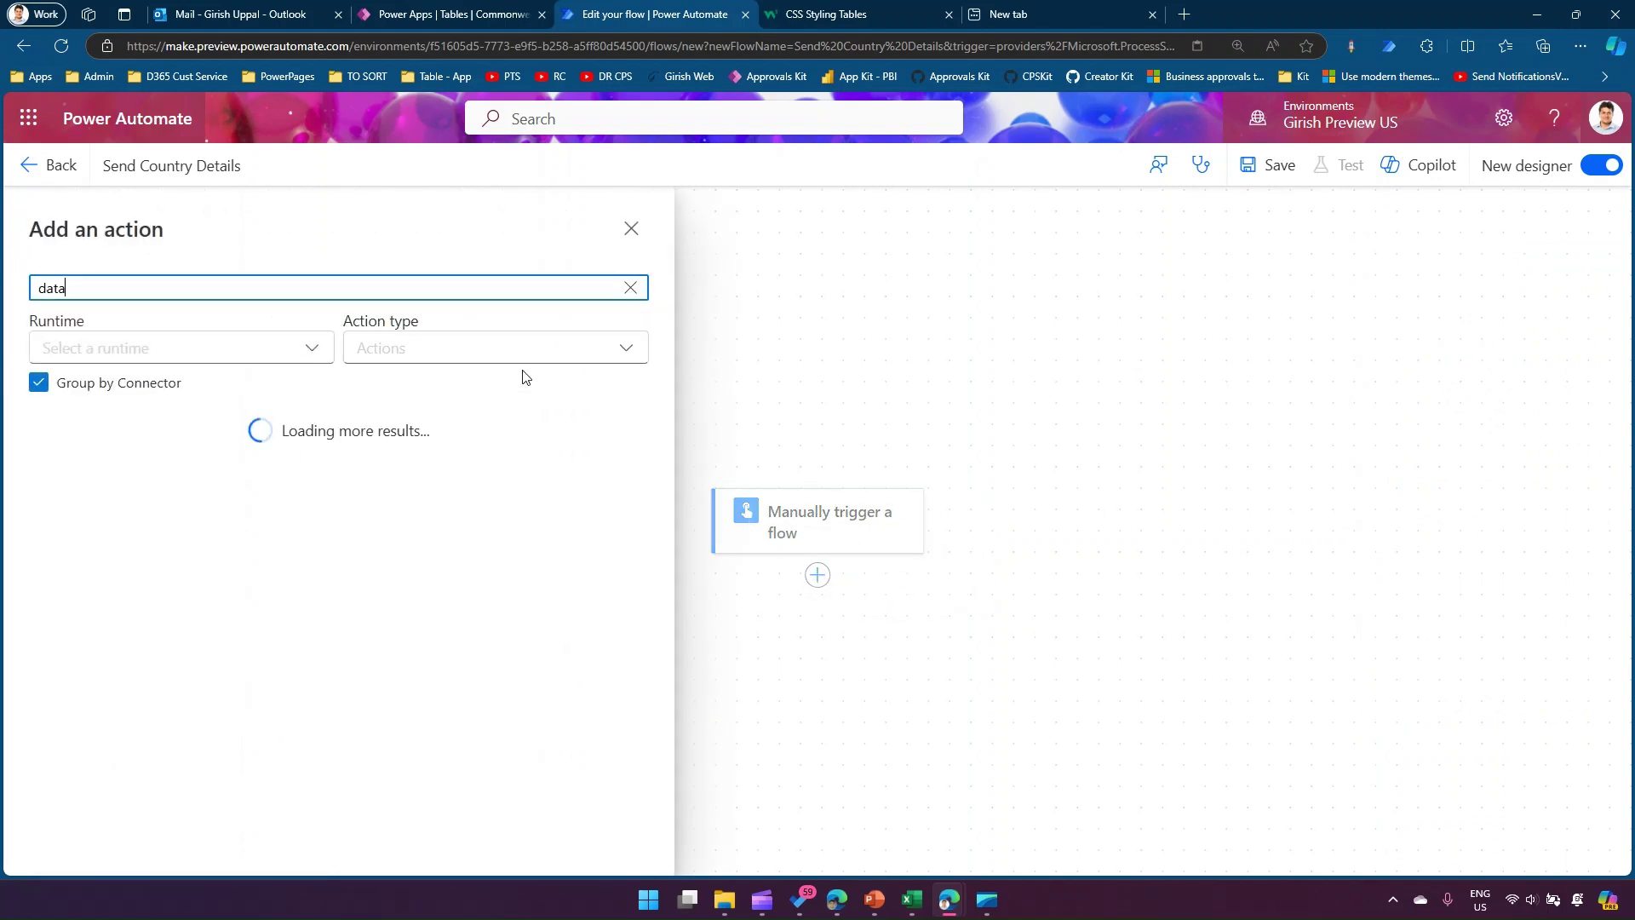
text(verse)
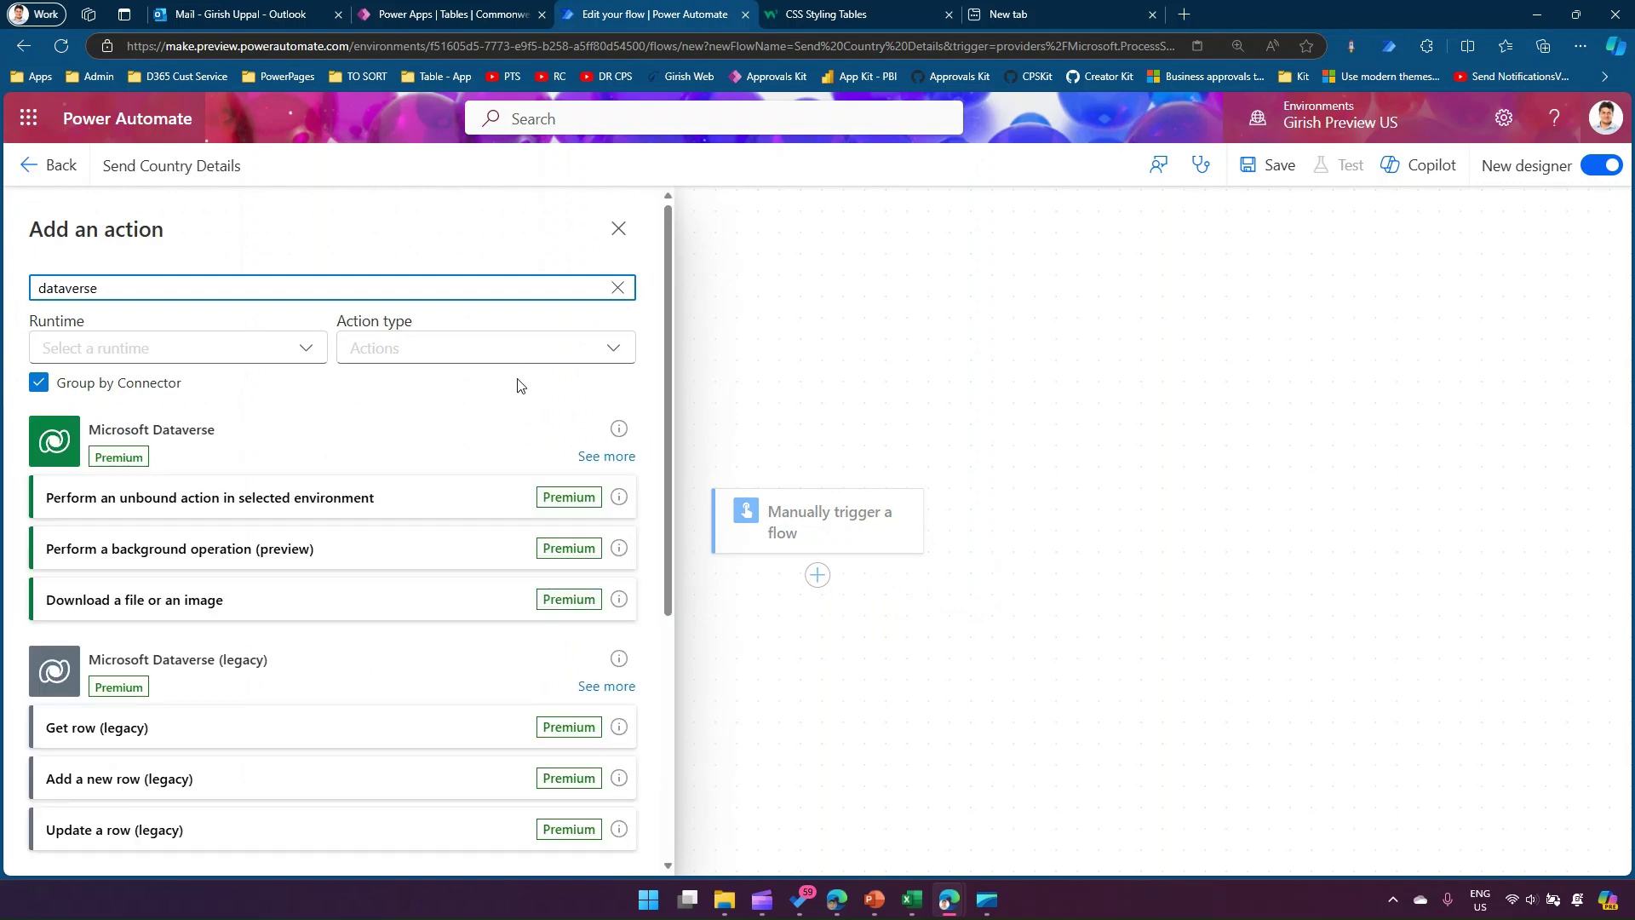
click(630, 458)
scroll(375, 722, down, 1)
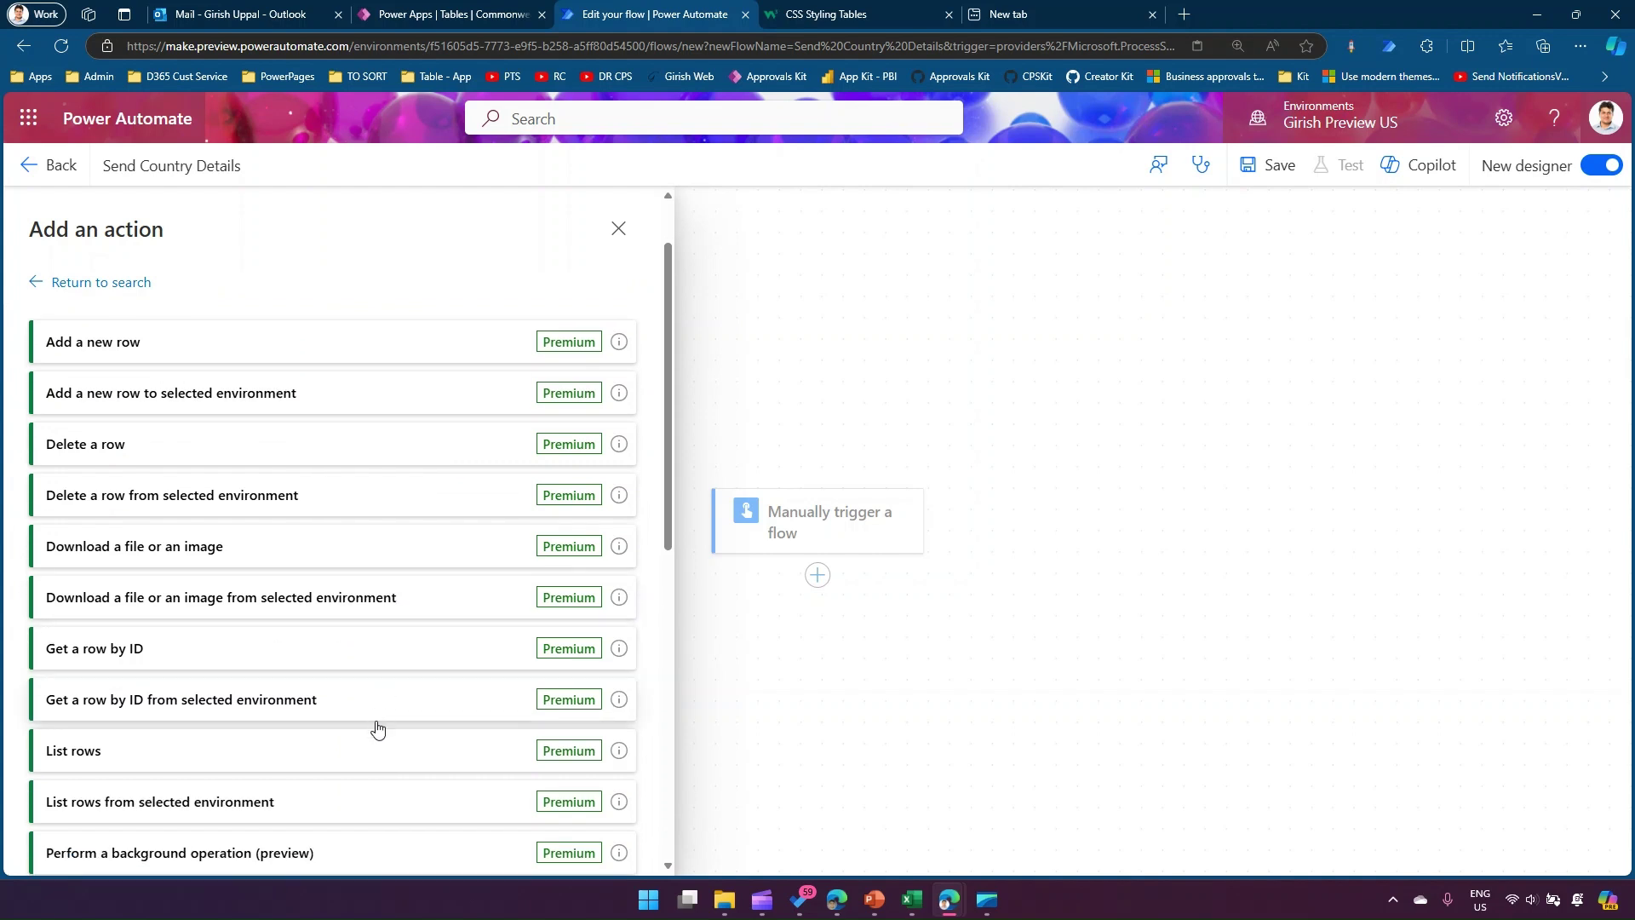
click(471, 752)
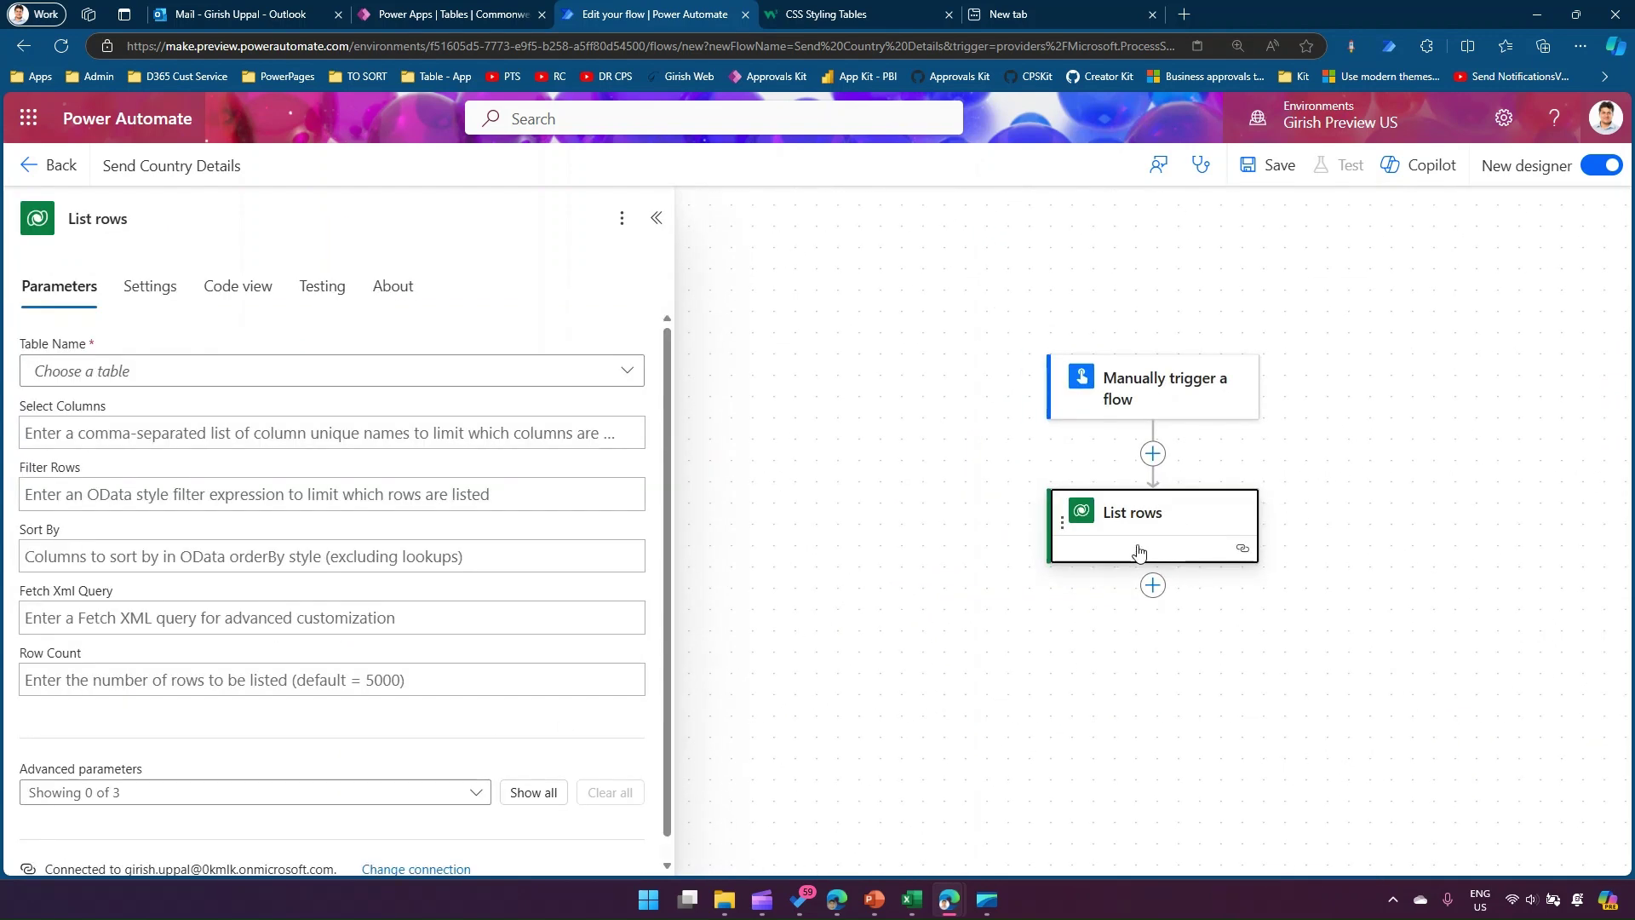
- Set the List rows table name to Commonwealth Nations
click(248, 371)
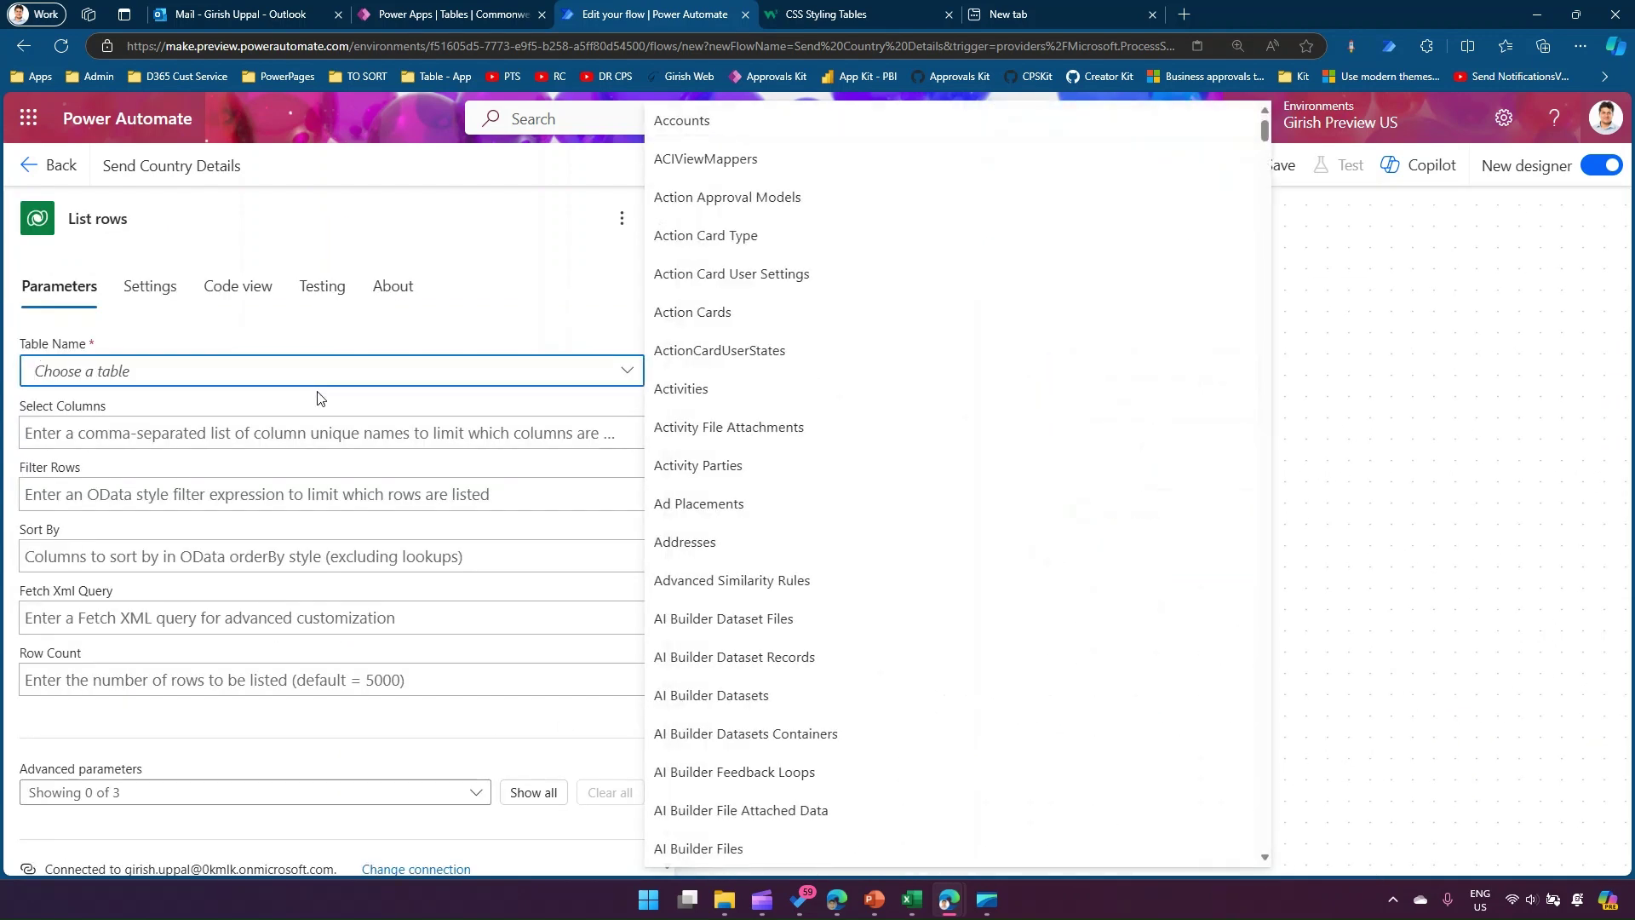
text(comm)
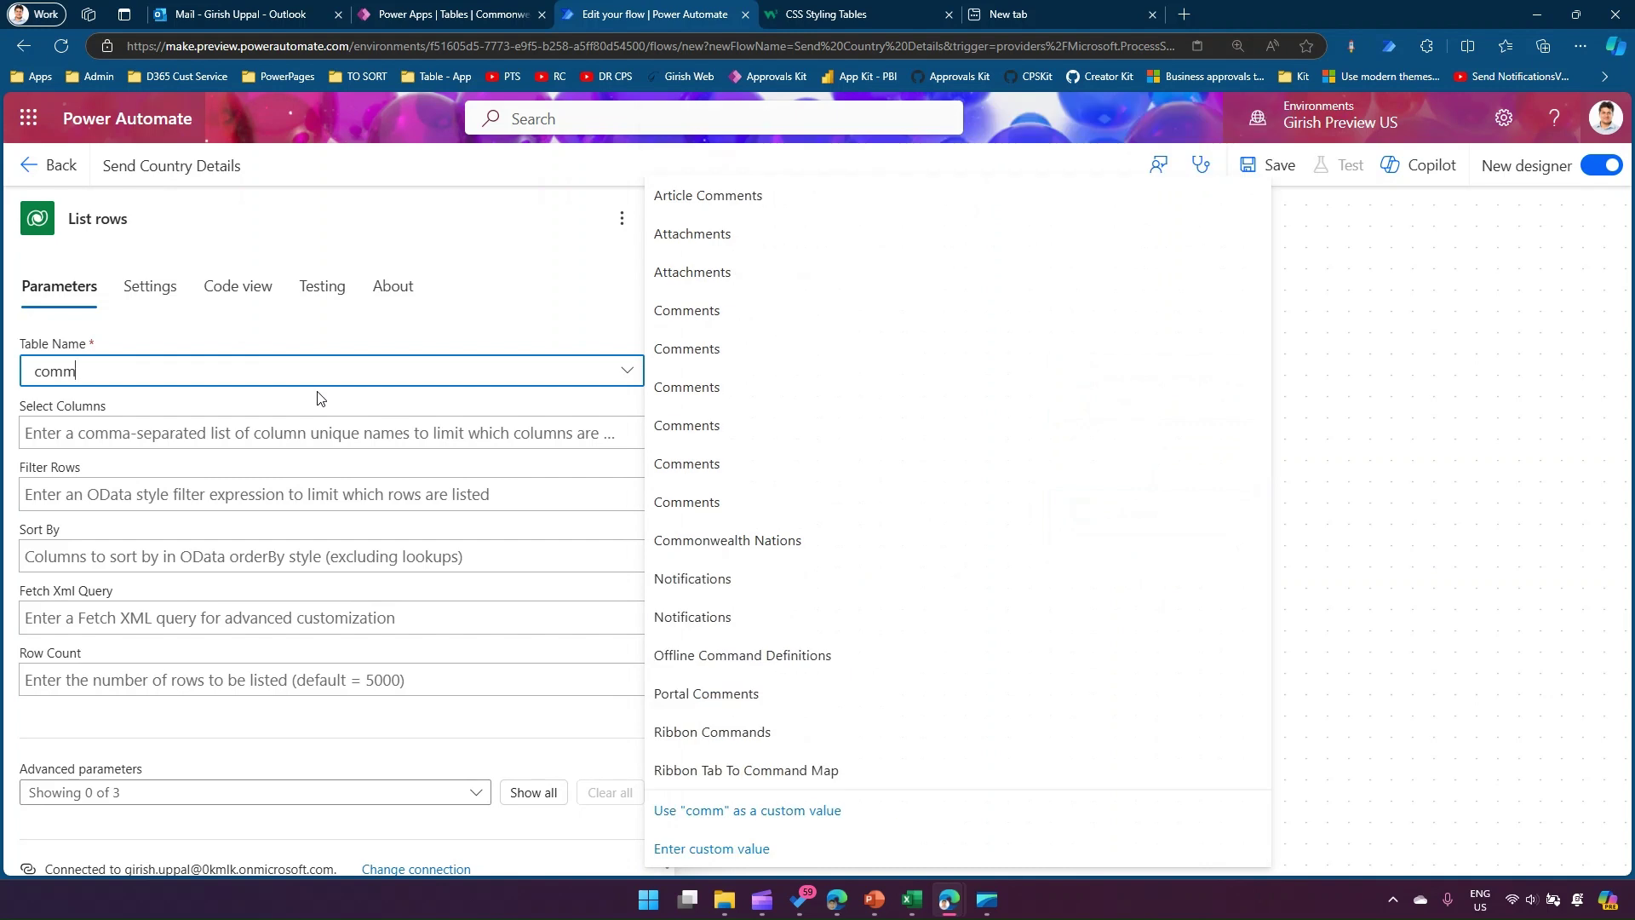
text(on)
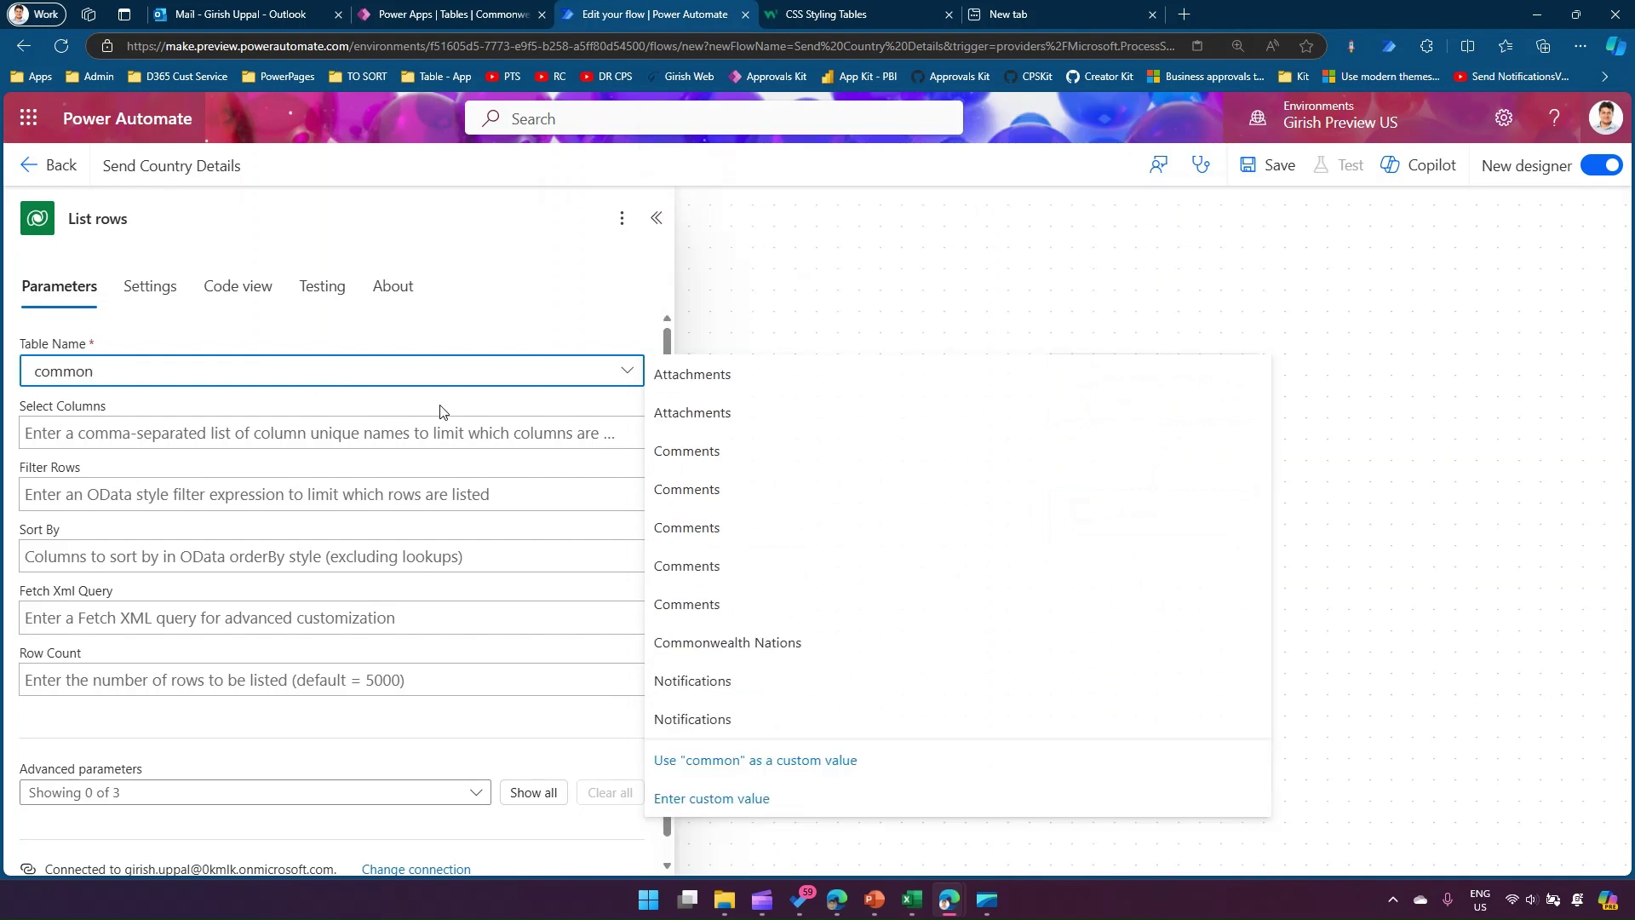
click(737, 642)
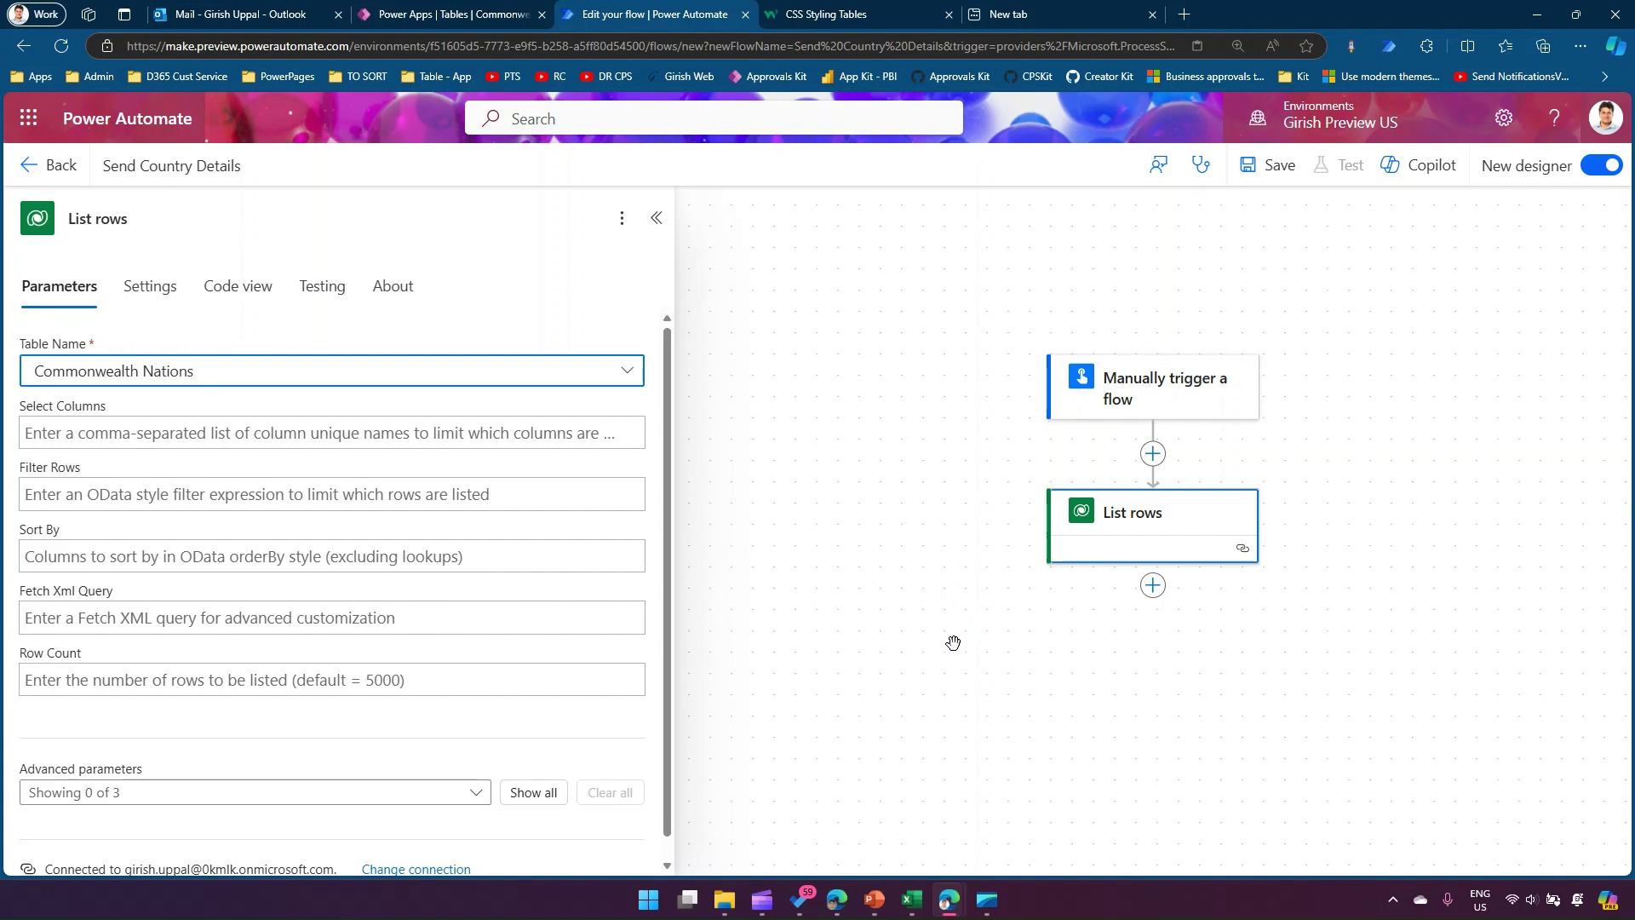
- Add a Create HTML table step after List rows, using List rows body/value as its source
click(1152, 585)
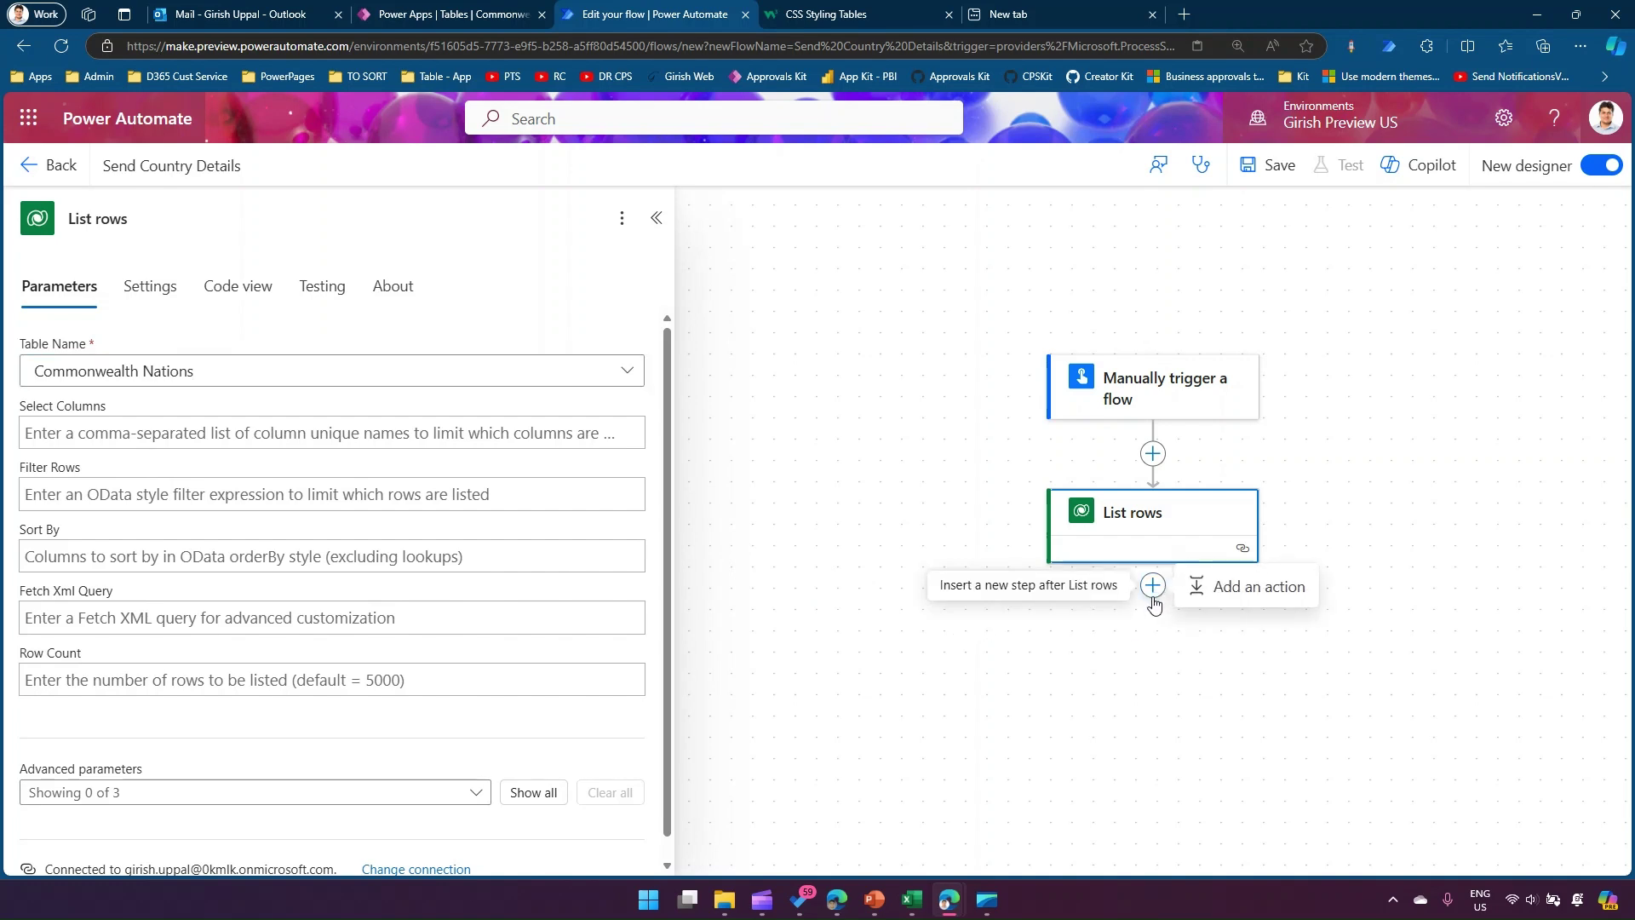
click(1232, 587)
text(c)
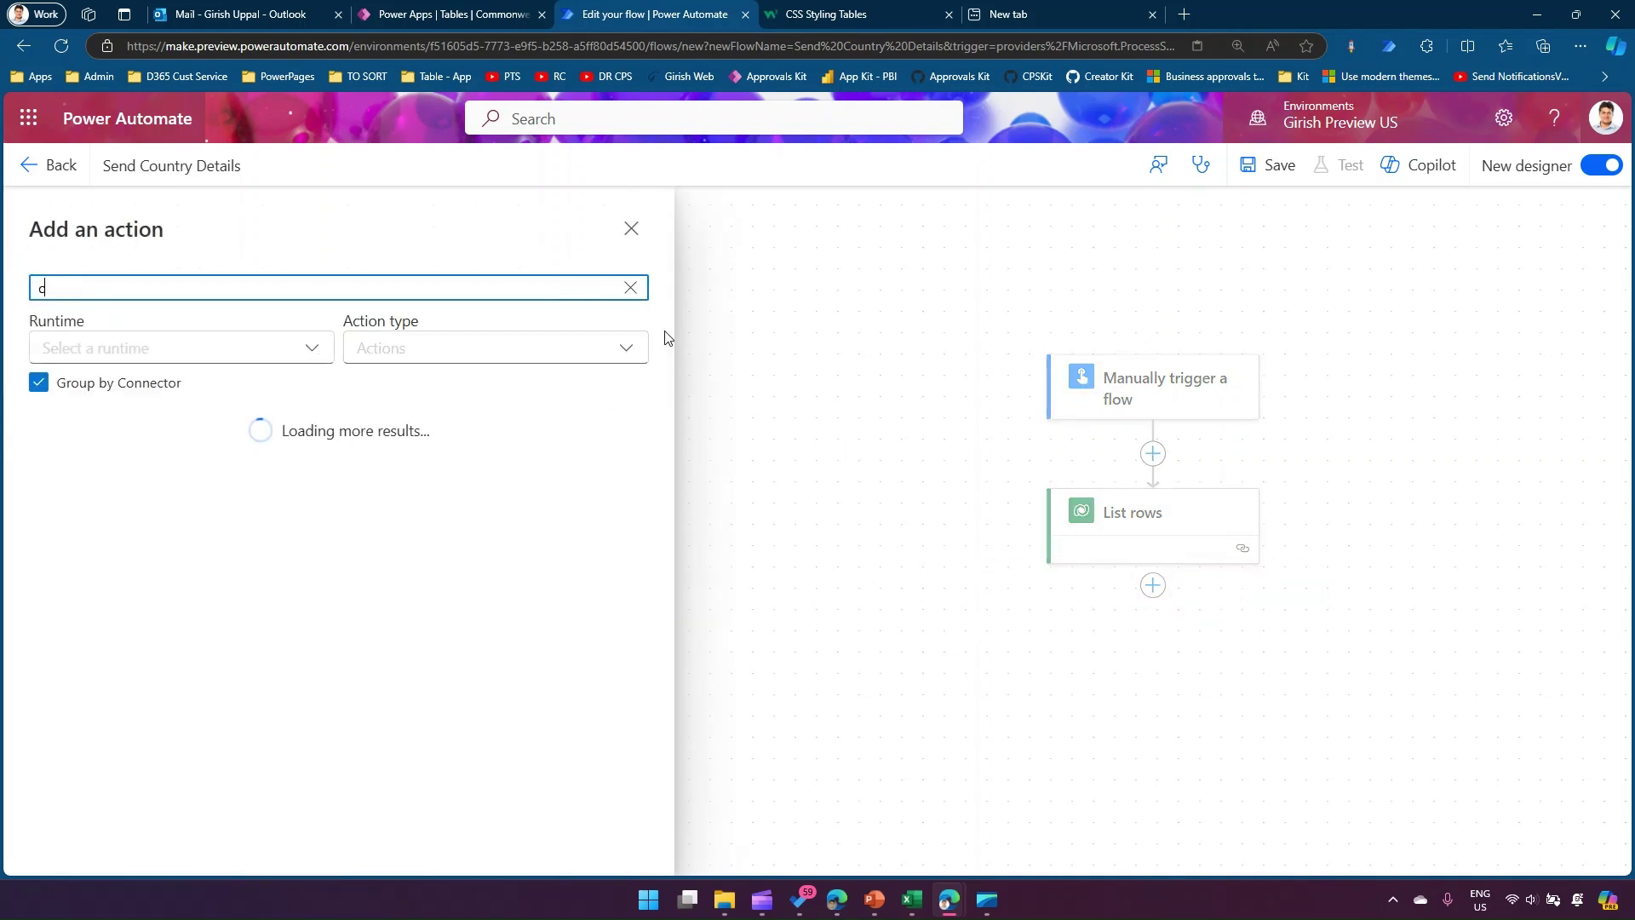
text(ompose)
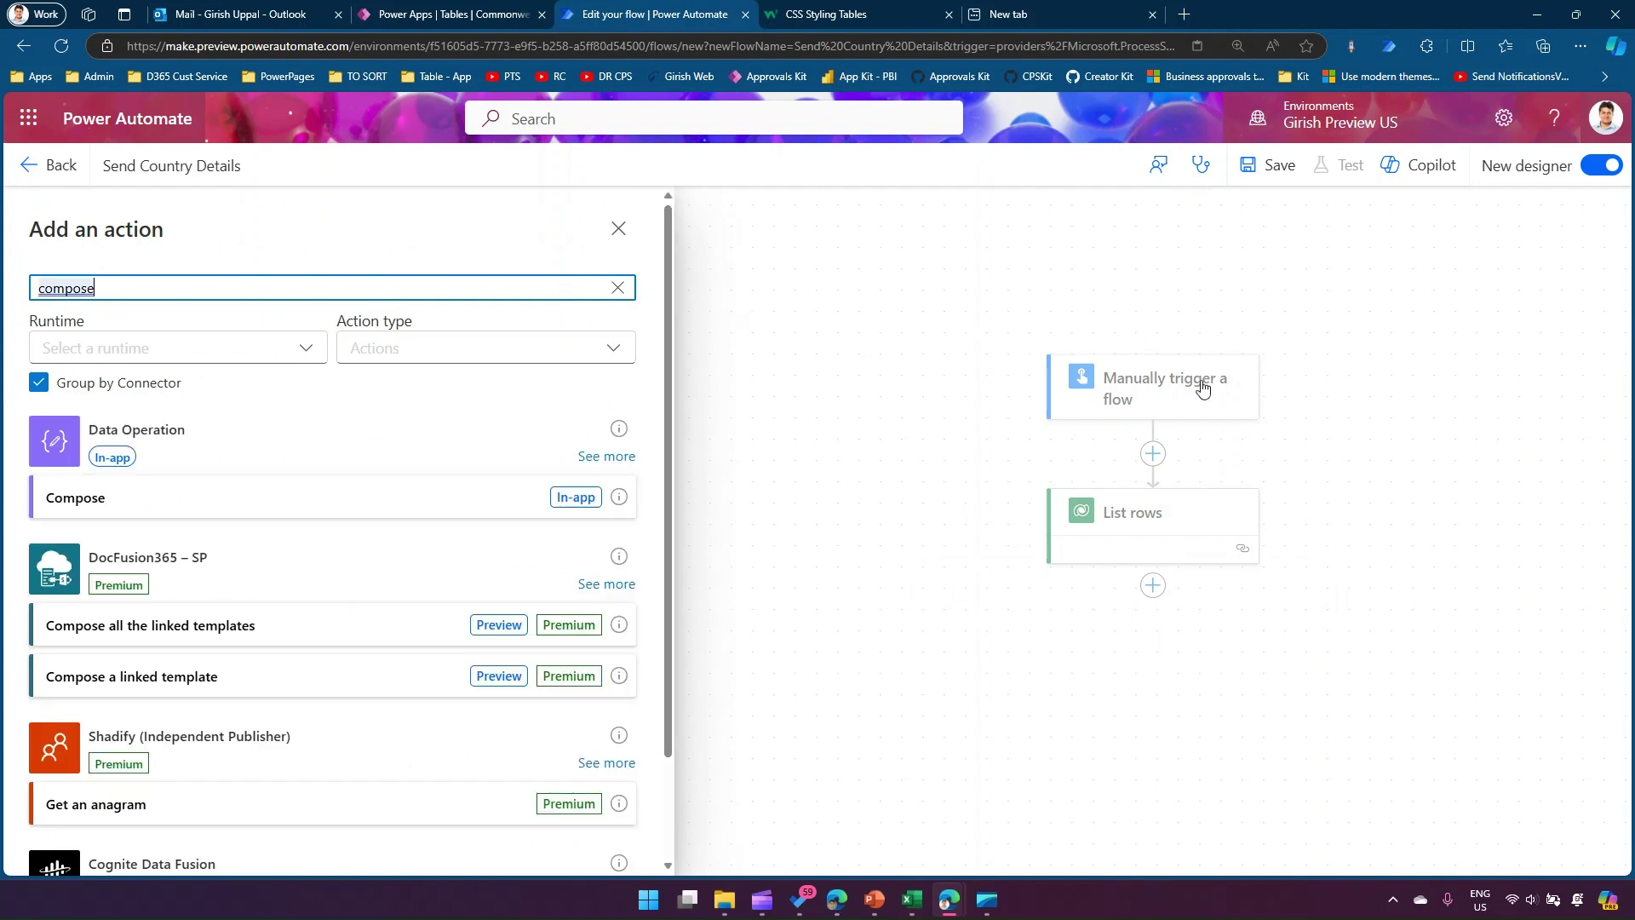
click(606, 458)
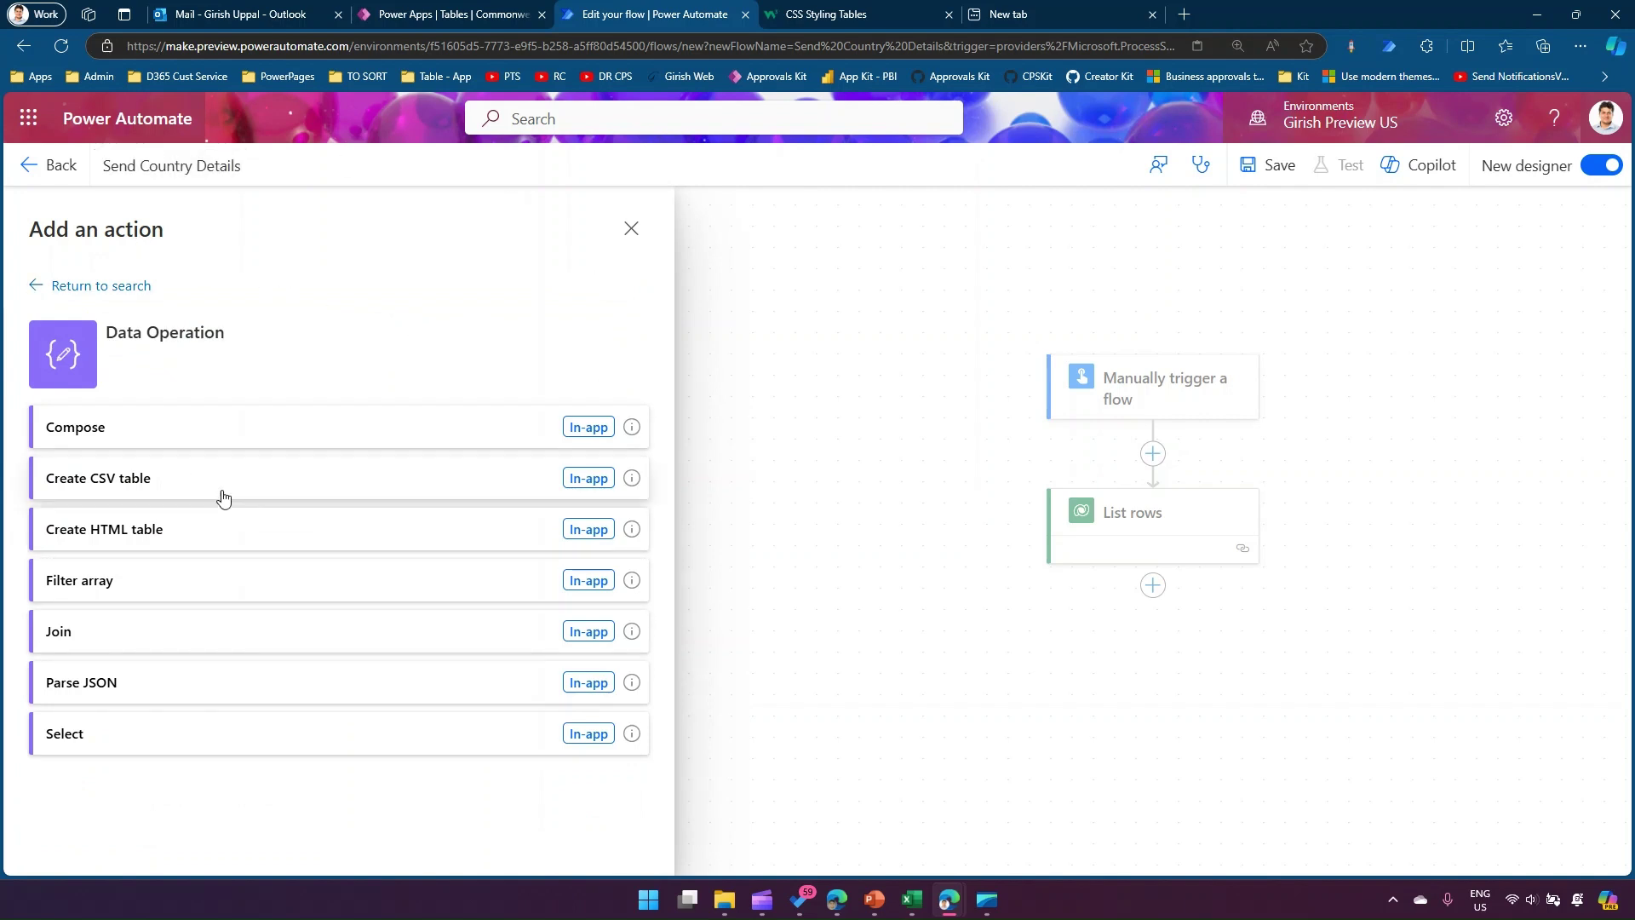
click(125, 531)
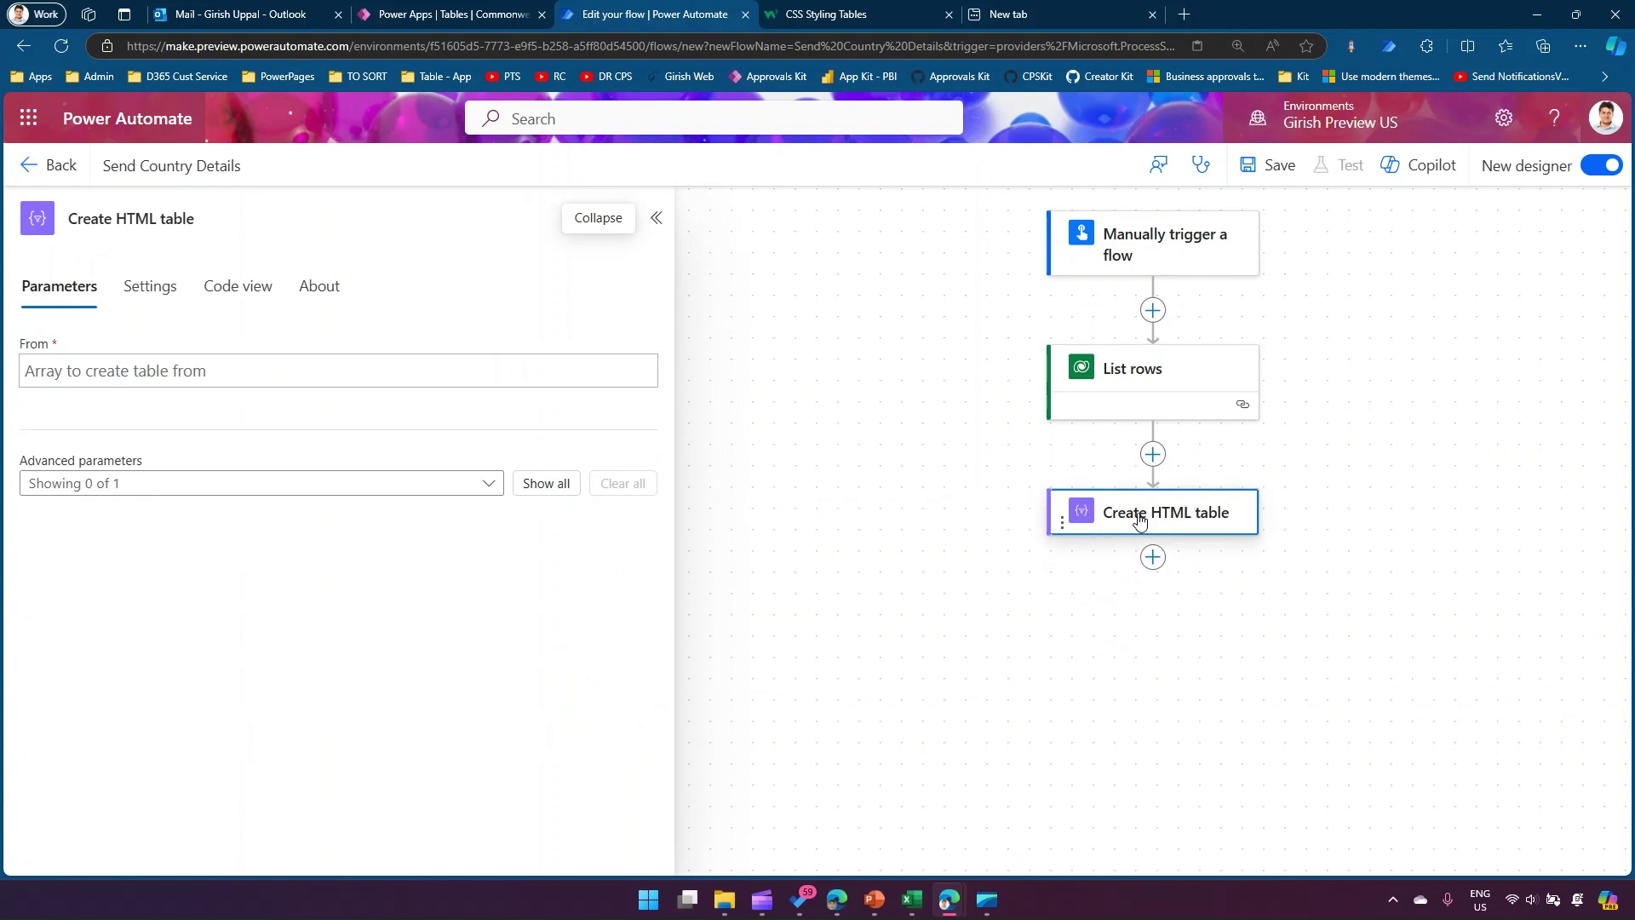
click(565, 372)
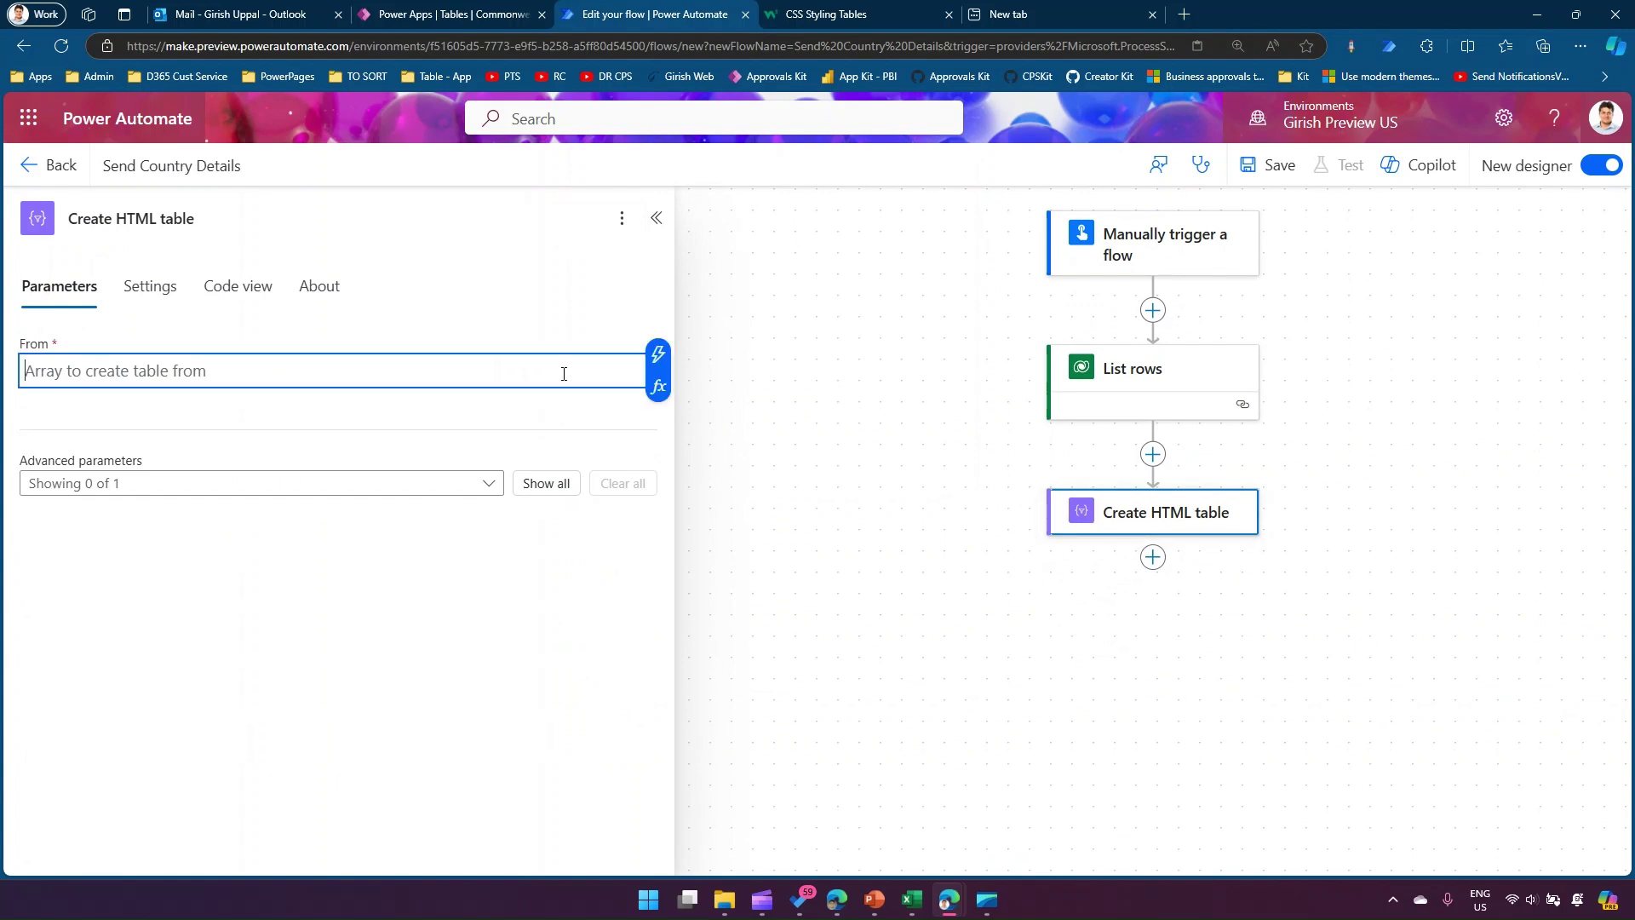
click(658, 355)
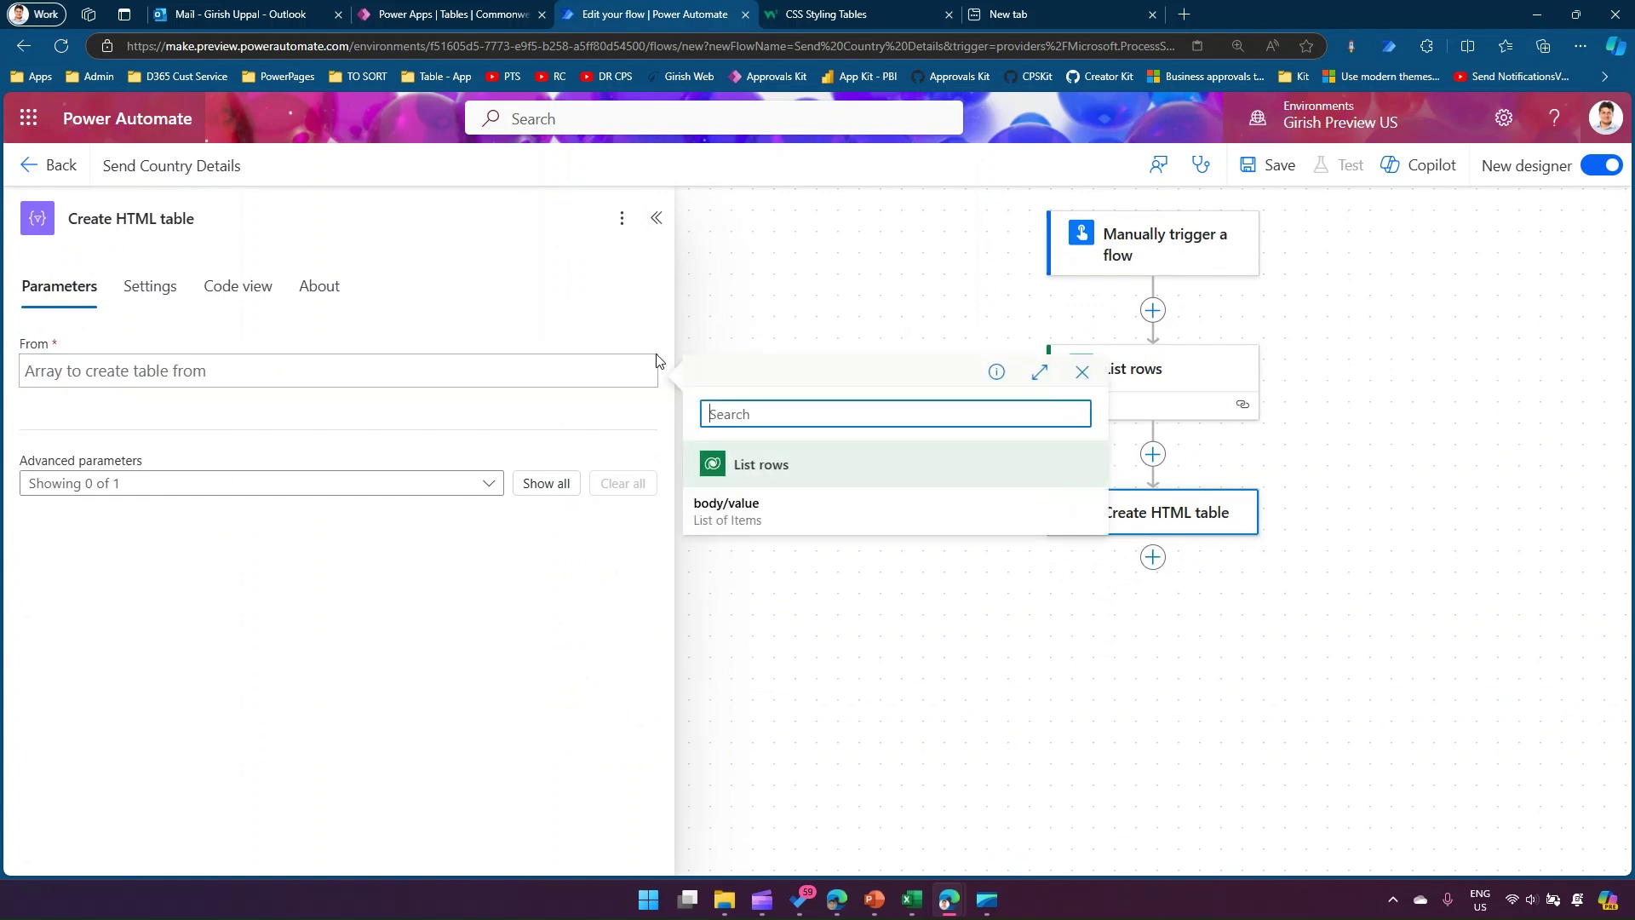
click(726, 511)
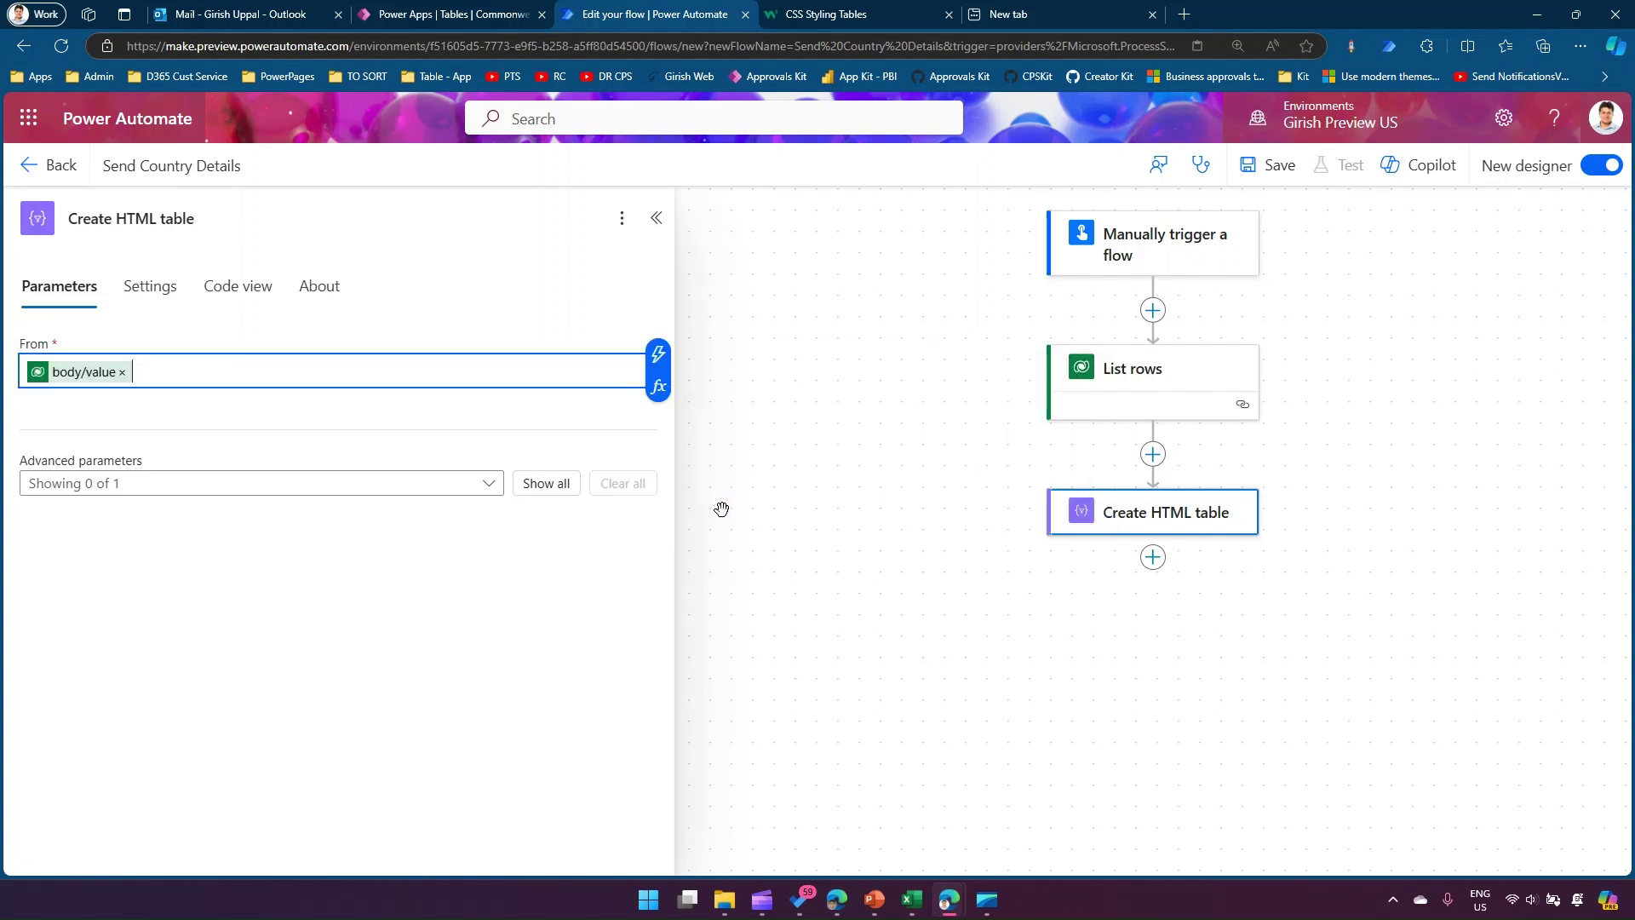
- Set the HTML table's Columns advanced option to Custom
click(490, 484)
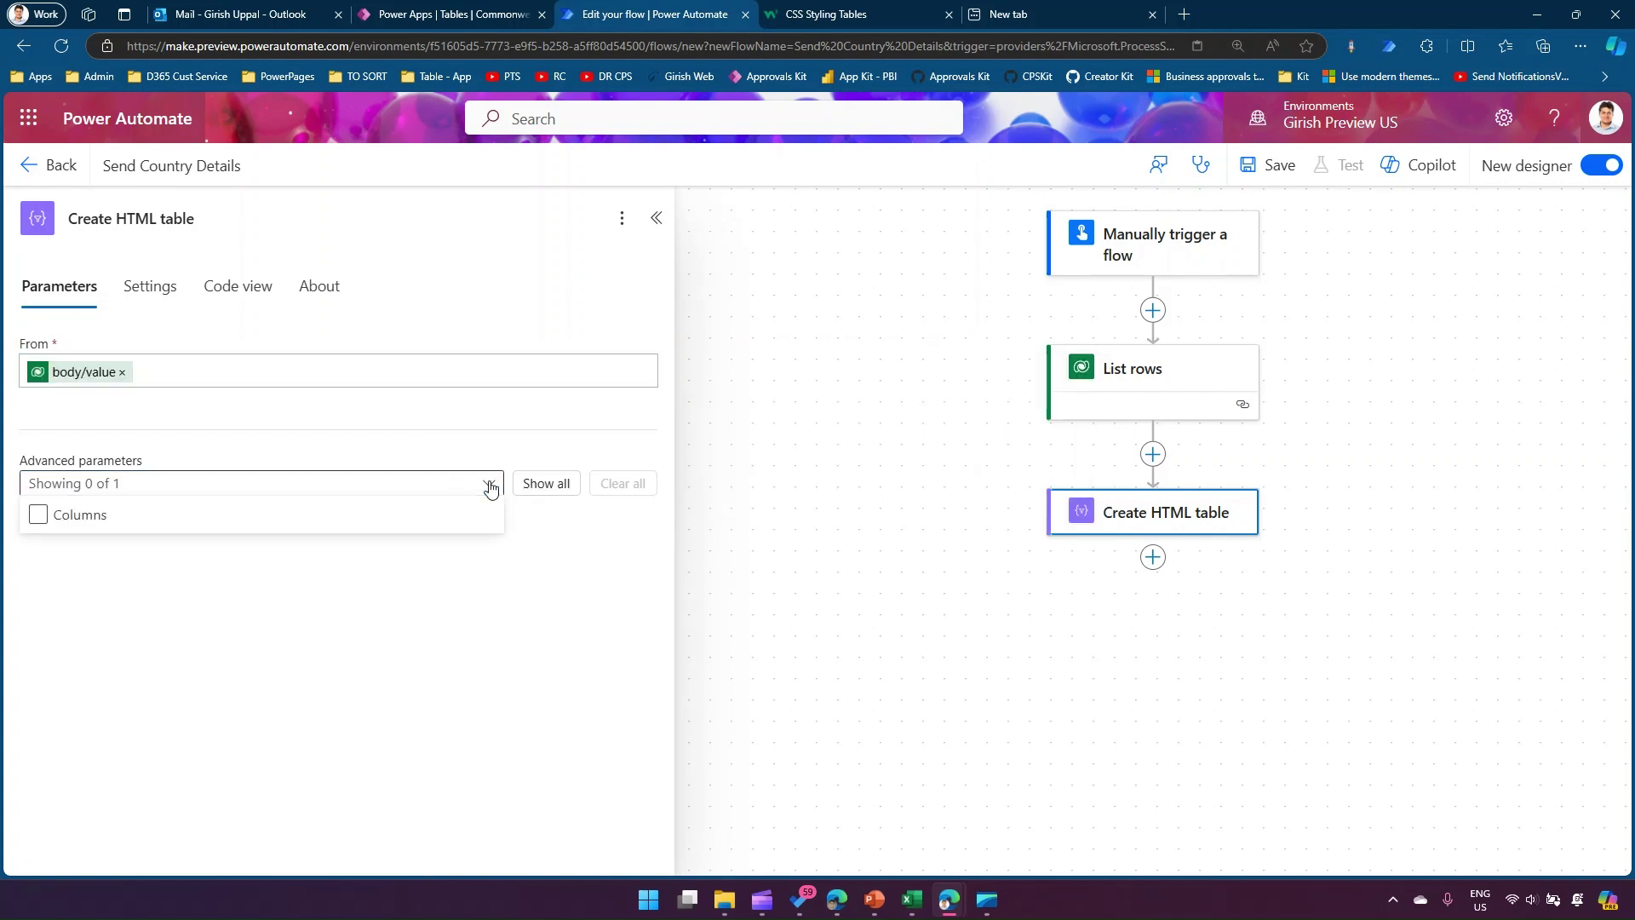
click(547, 485)
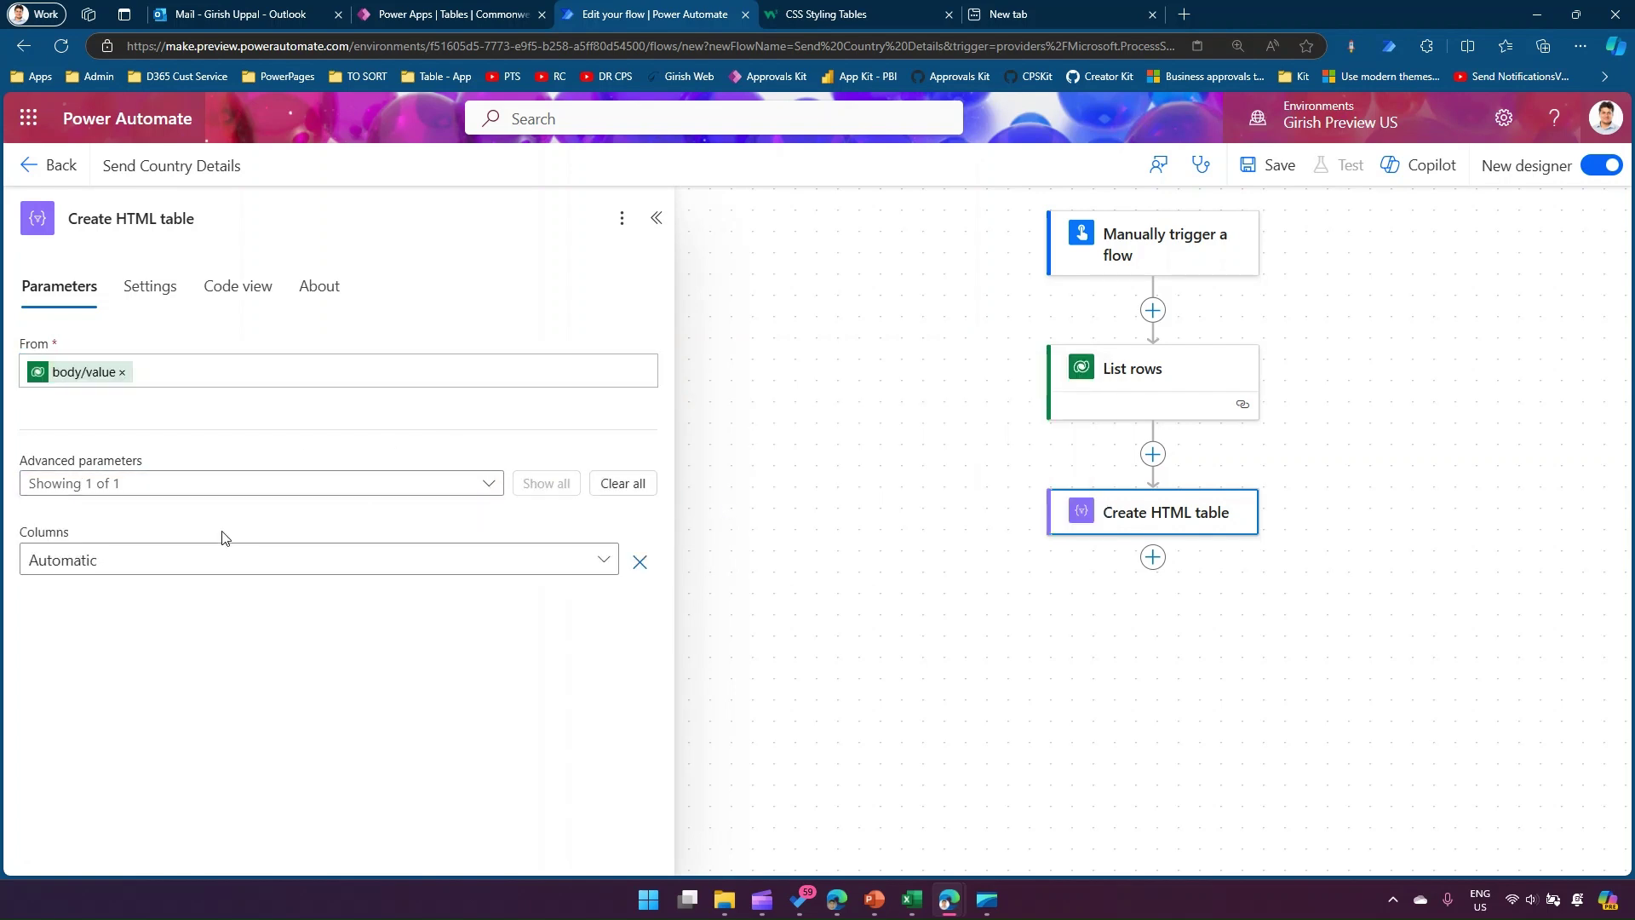
click(163, 563)
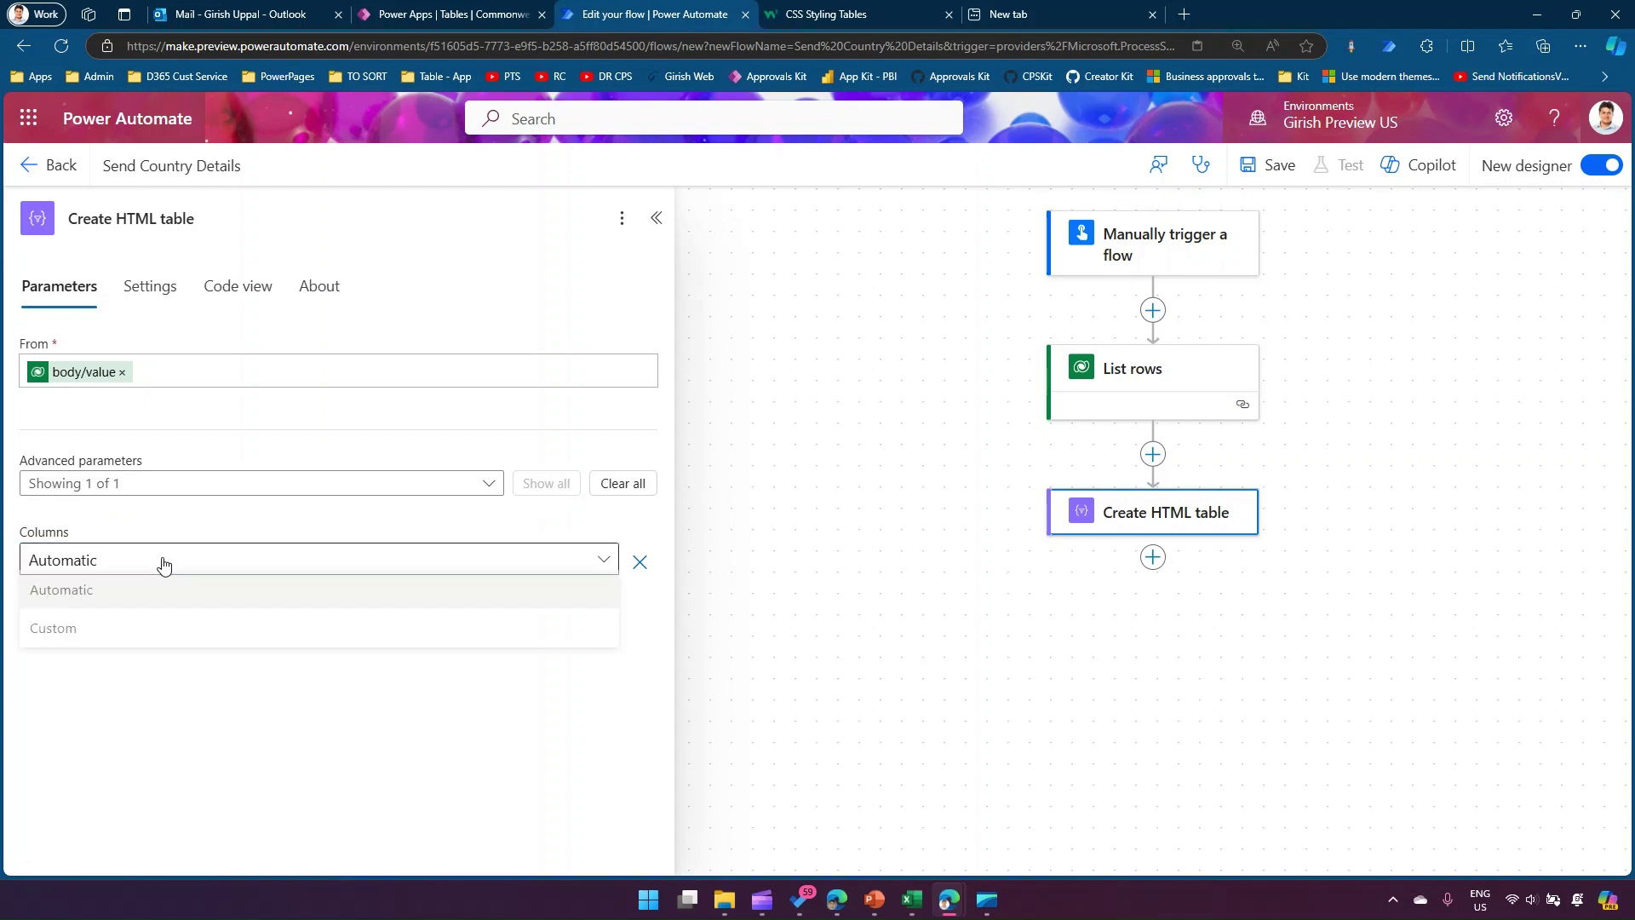
click(179, 637)
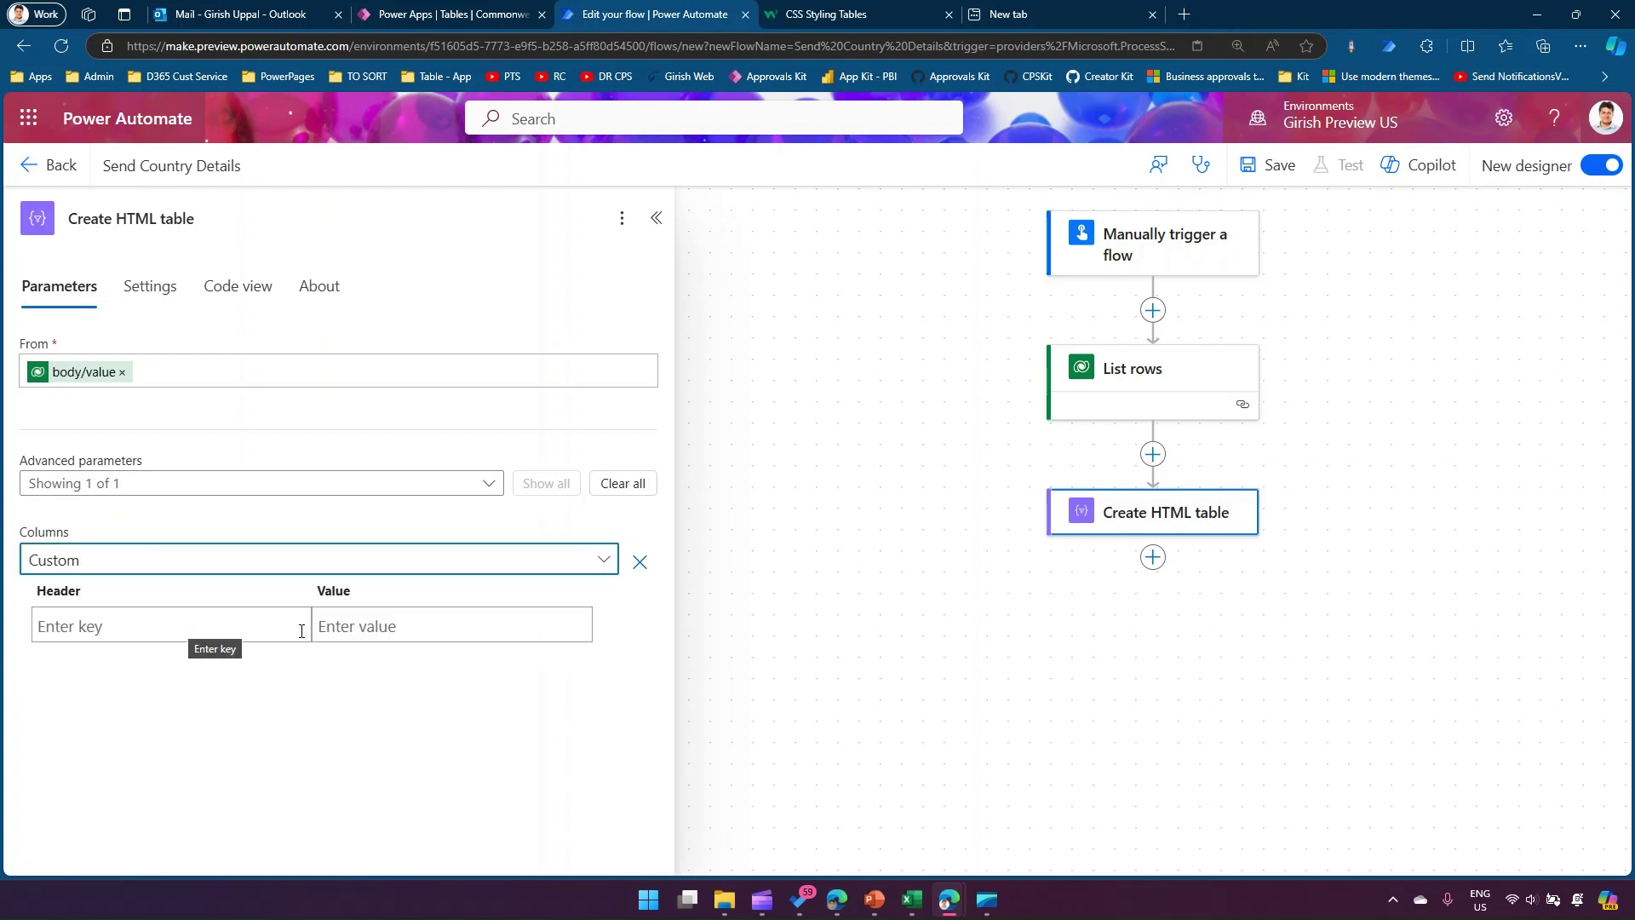
click(385, 622)
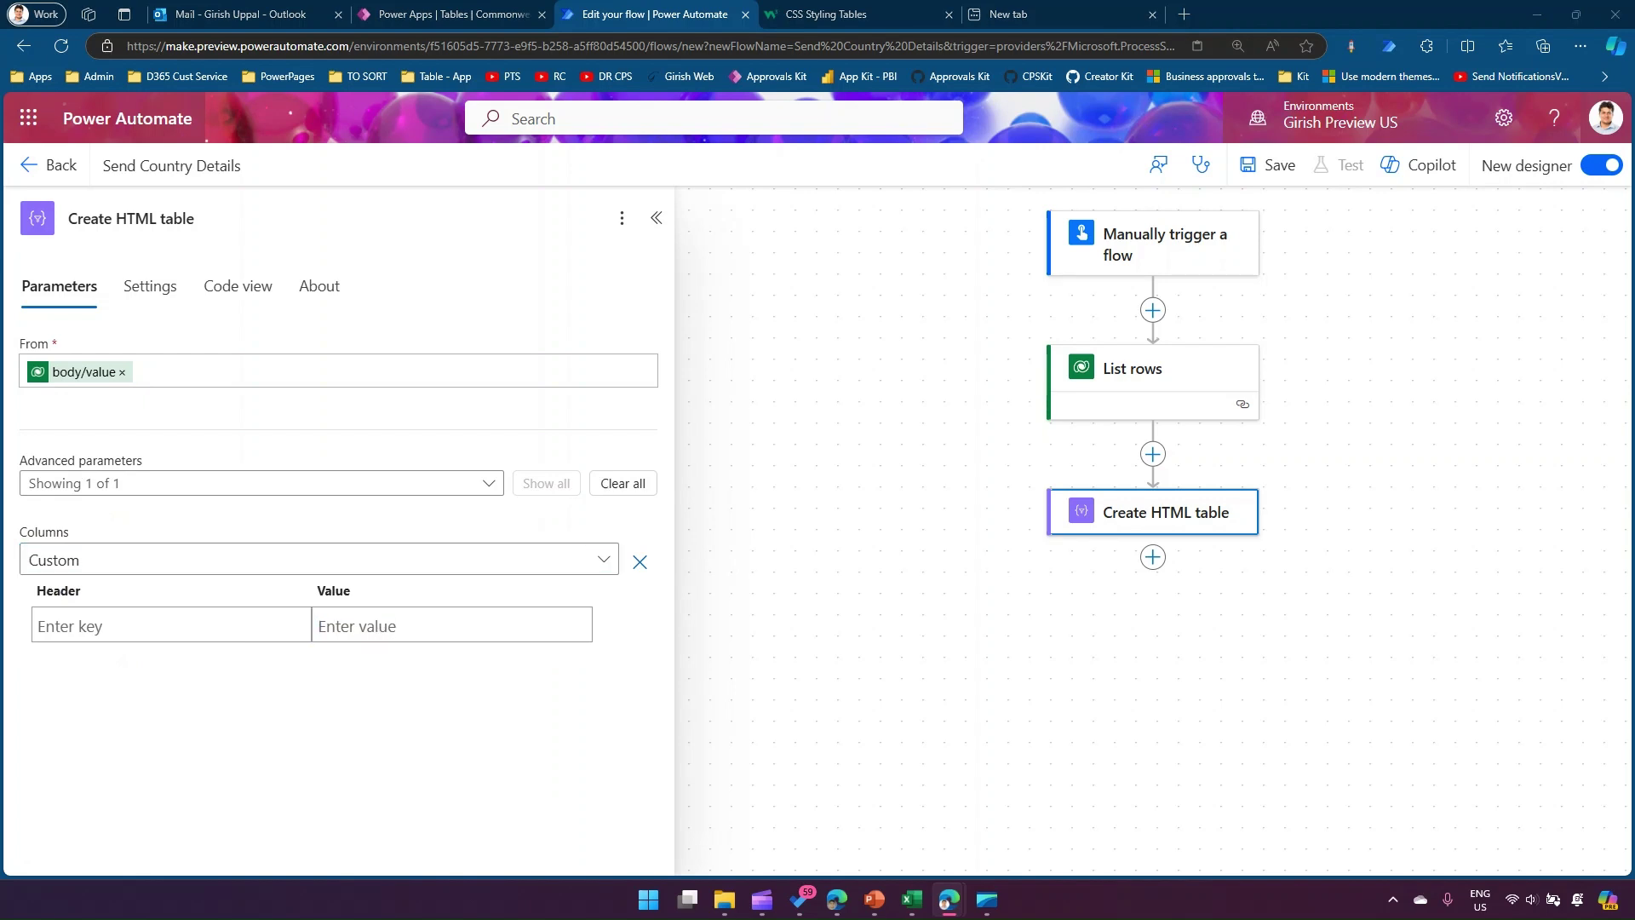
- Check the Commonwealth Nations columns and enter 'Comm ID' as the first column header
click(453, 615)
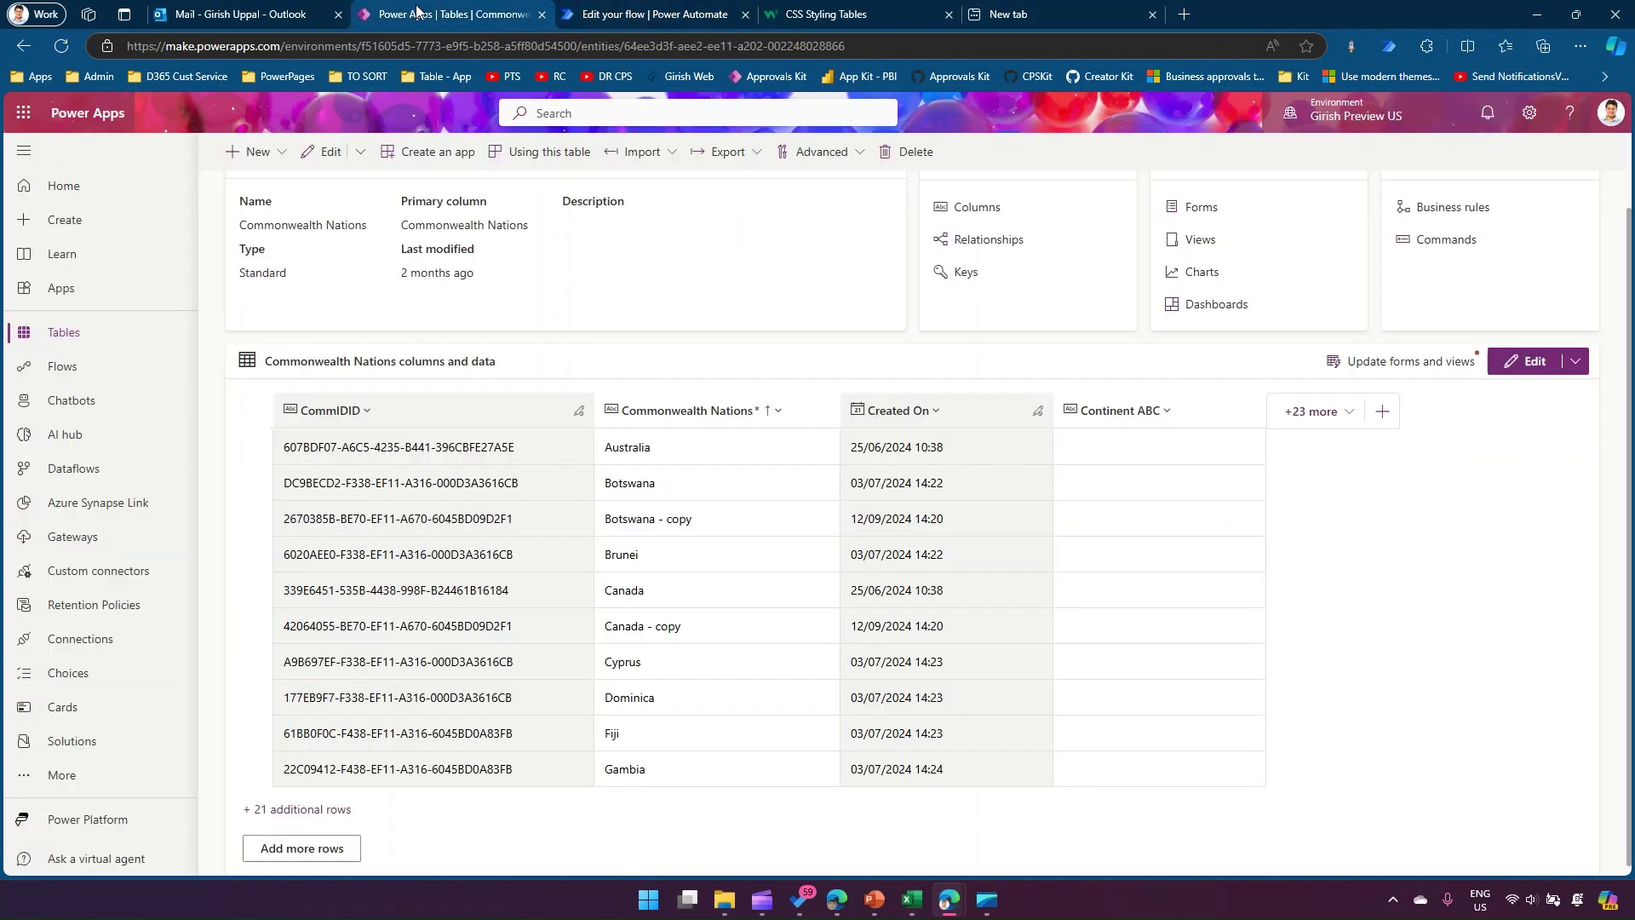
click(430, 14)
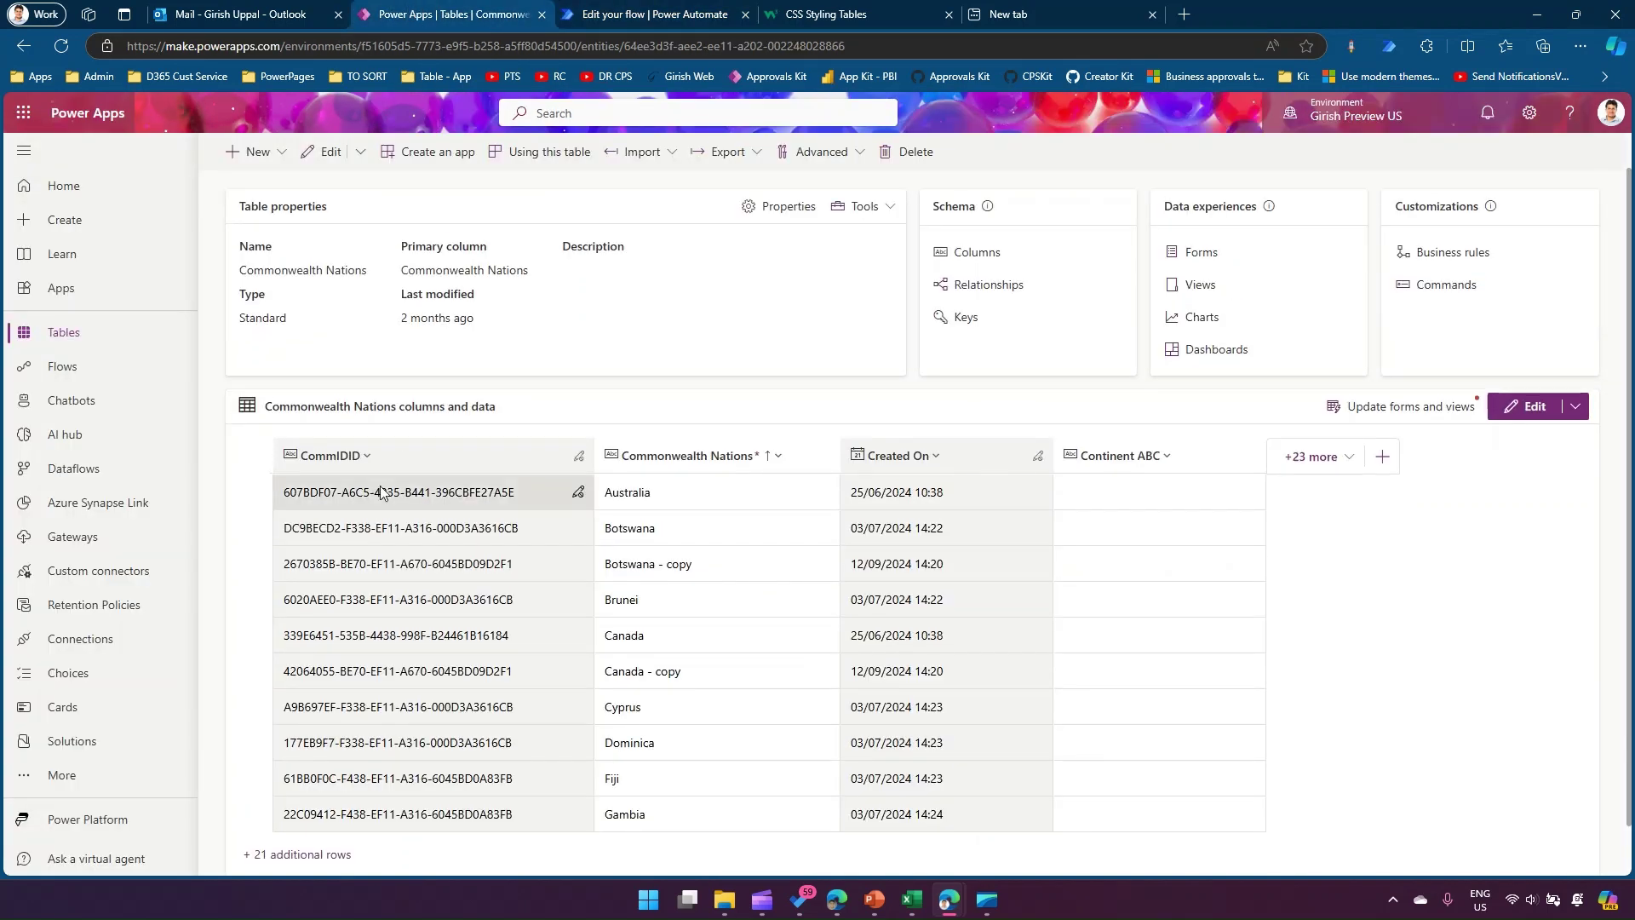
click(686, 12)
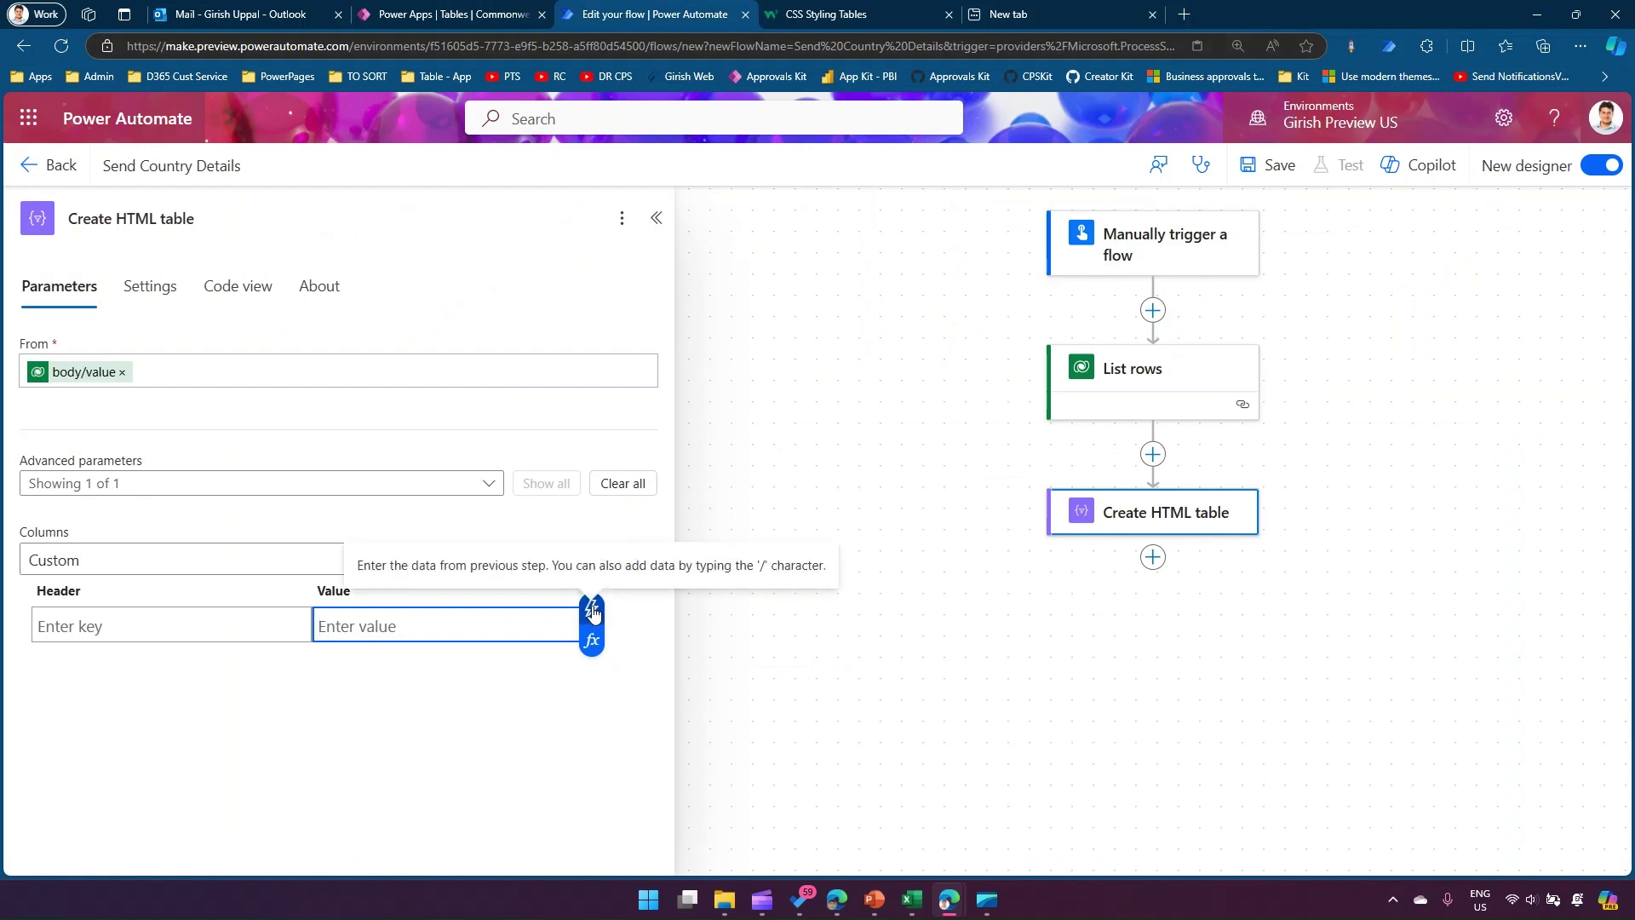
click(247, 627)
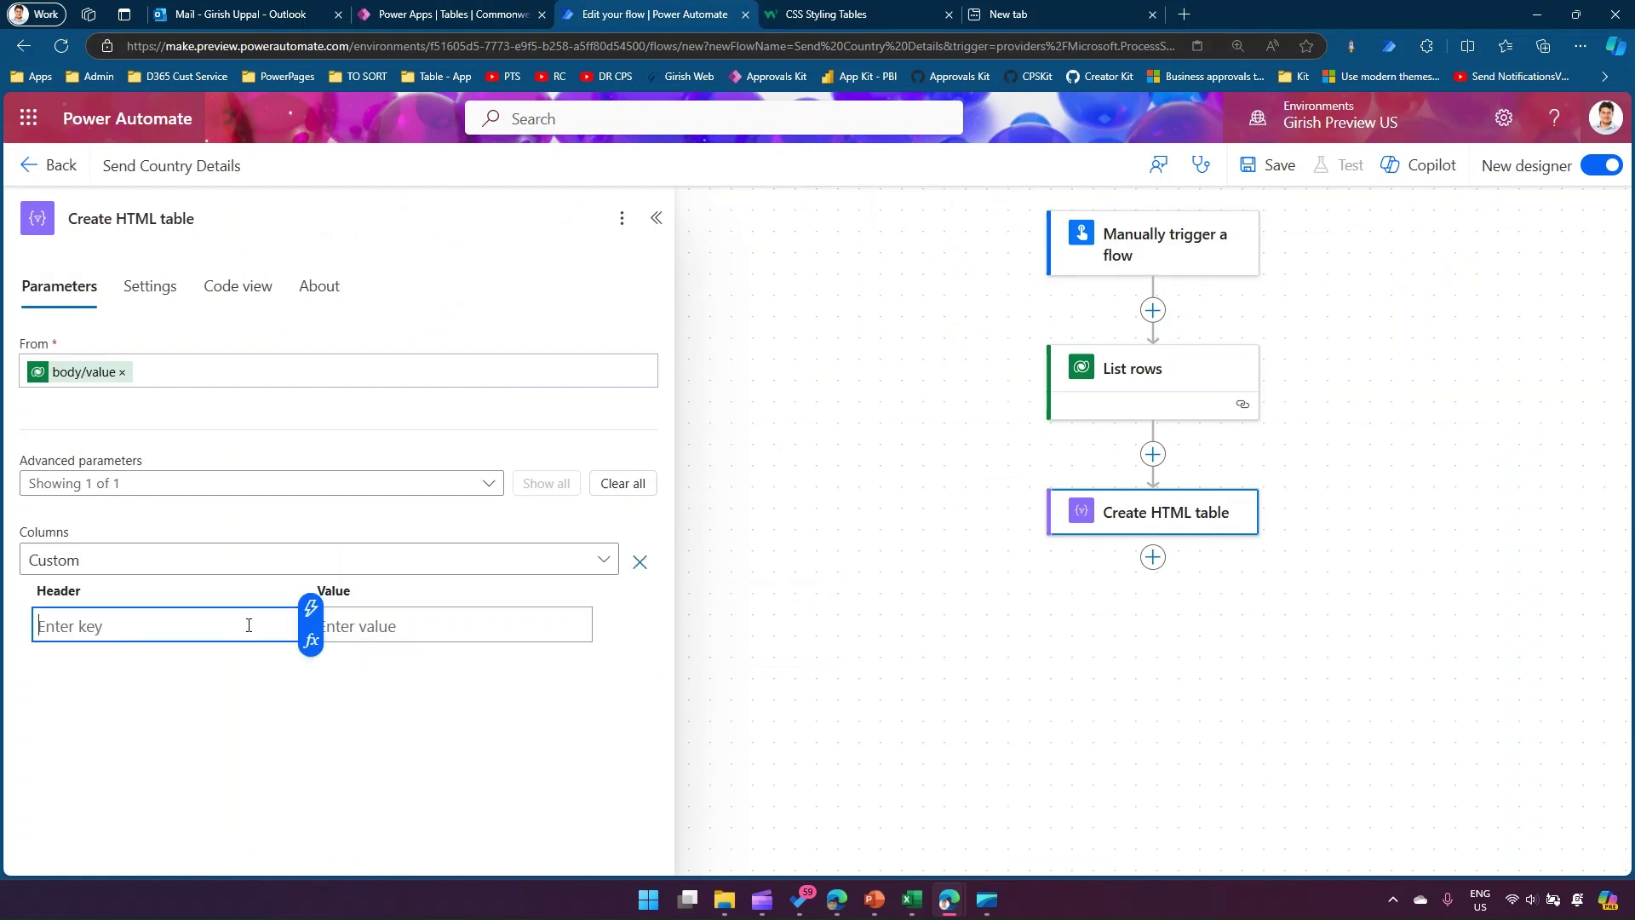
text(Comm ID)
click(526, 625)
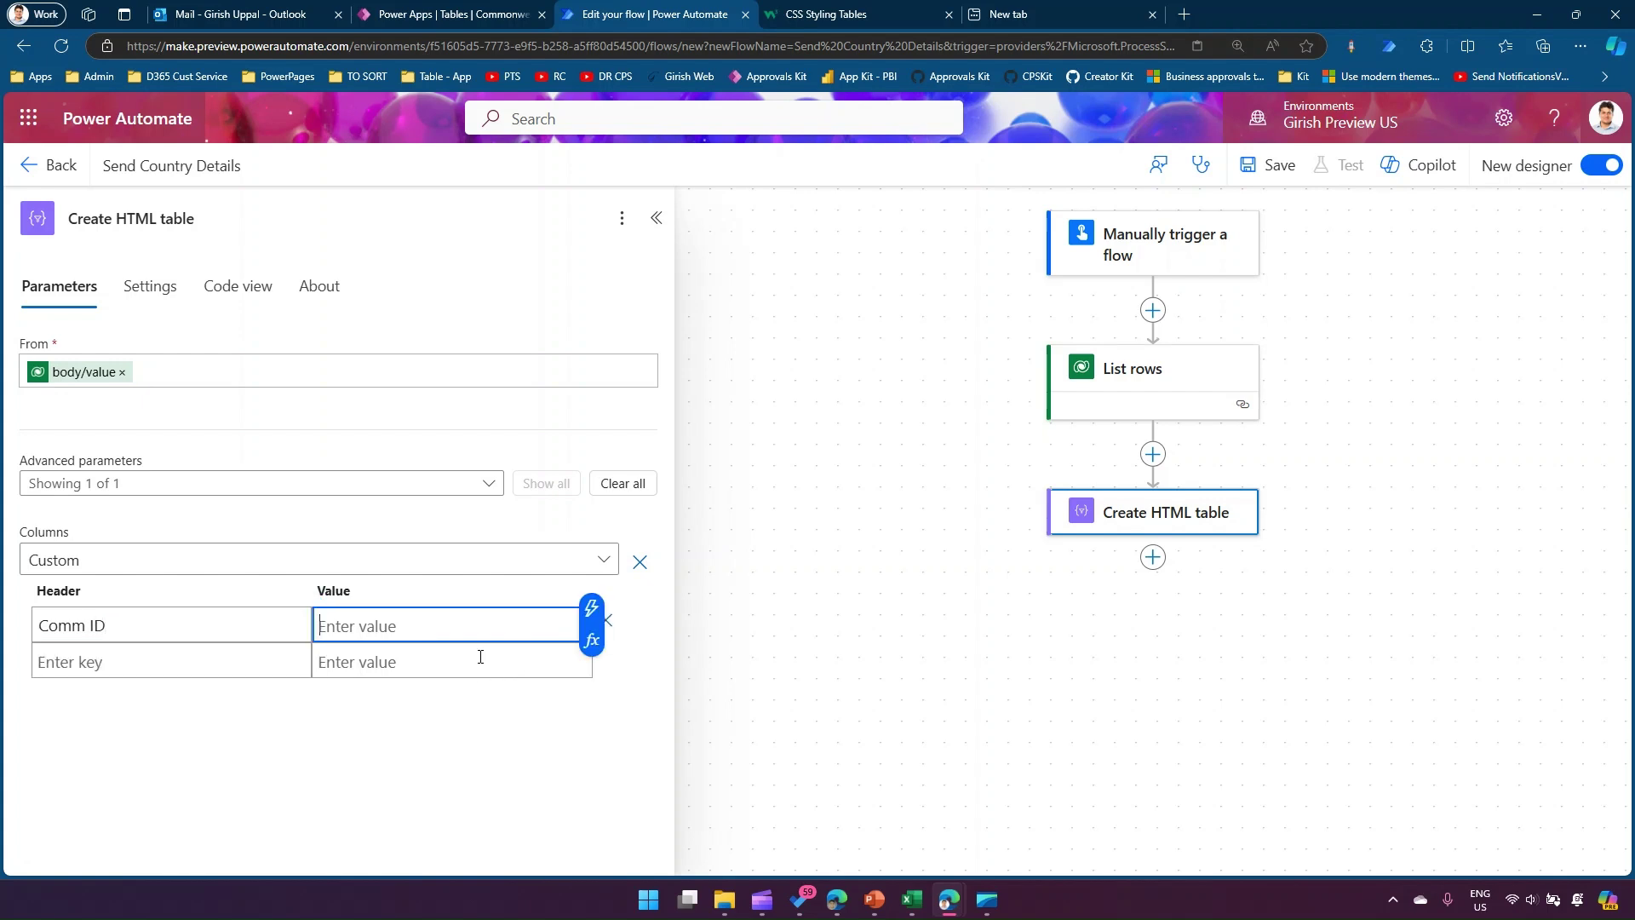
- Enter 'Country' as the second header and add a third column headed 'Created Date'
click(256, 661)
click(451, 15)
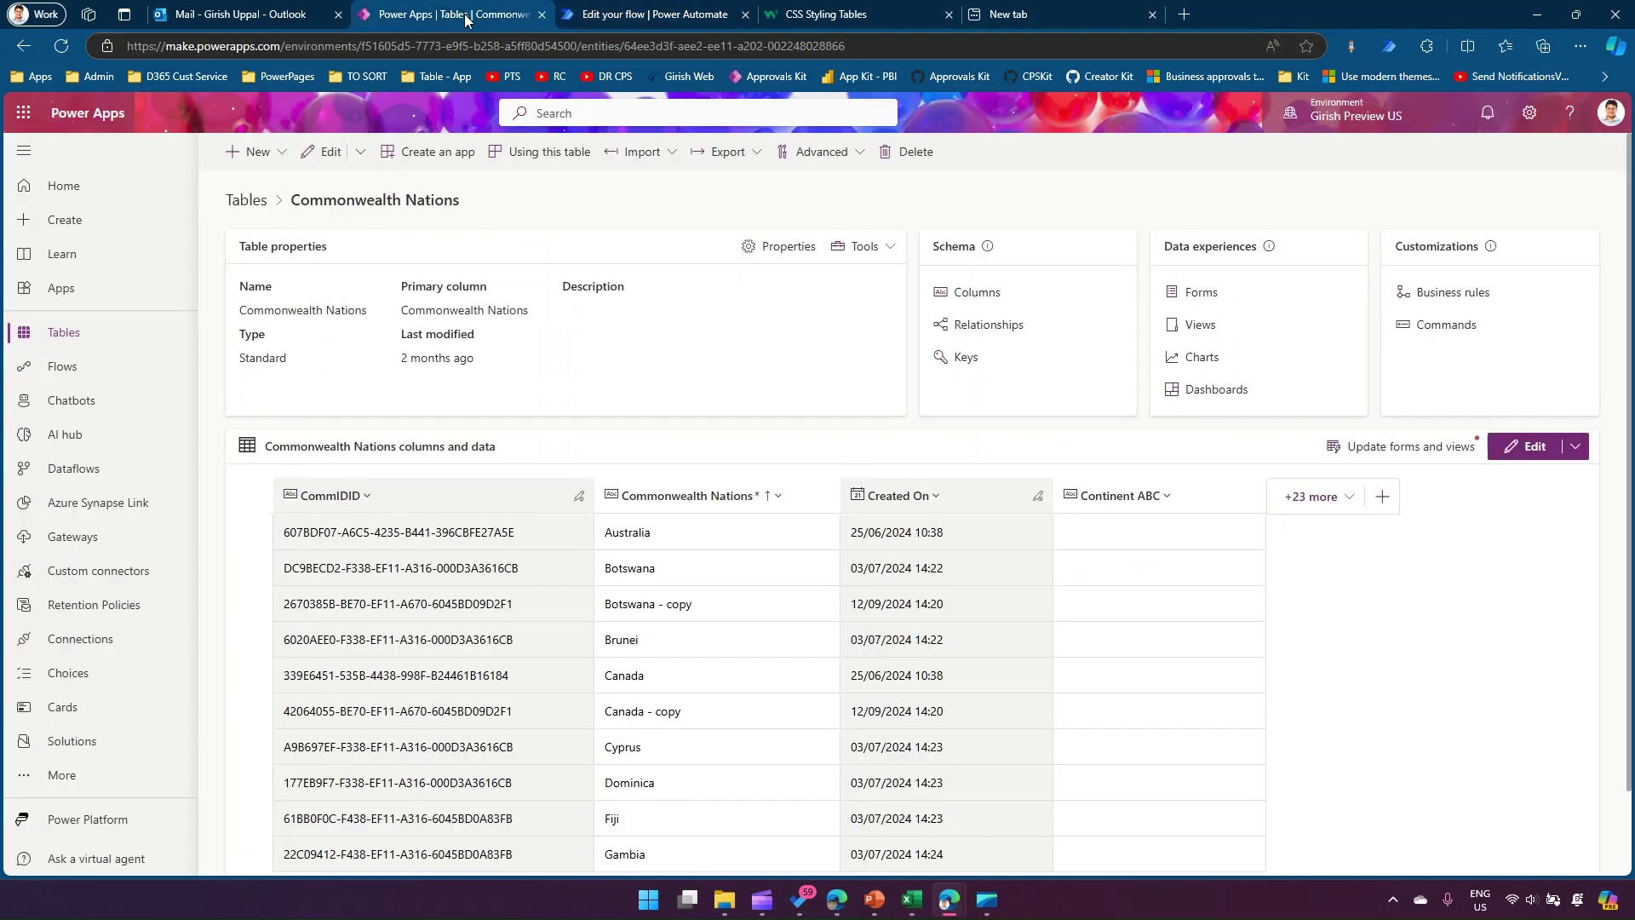
click(672, 12)
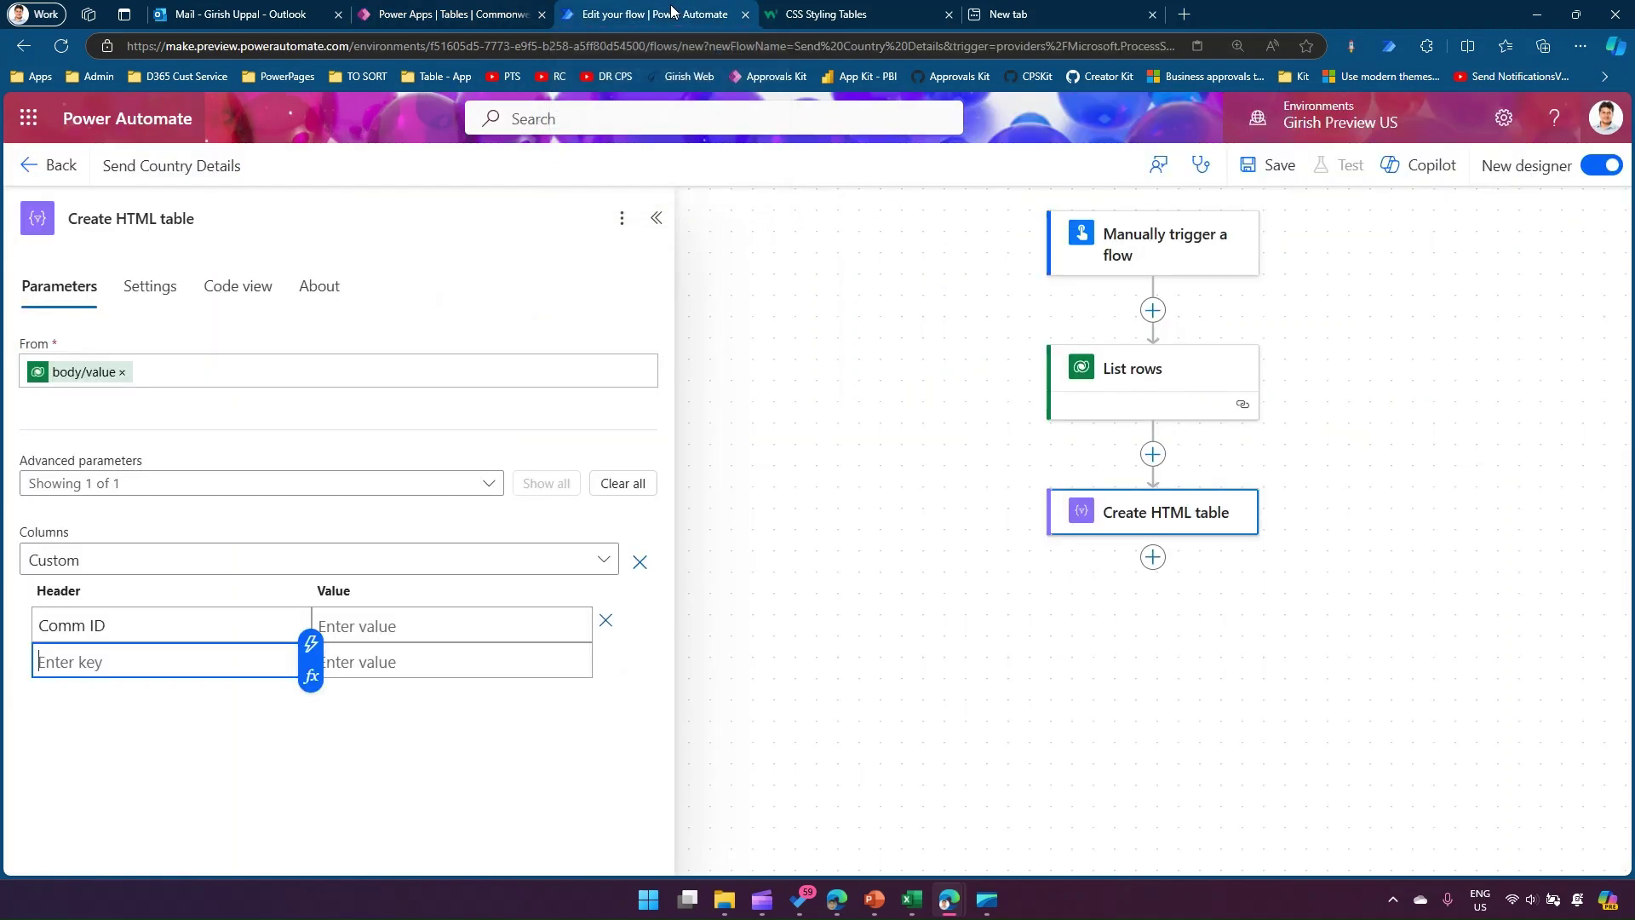
click(475, 12)
click(628, 15)
text(Country)
click(449, 759)
click(438, 669)
click(222, 697)
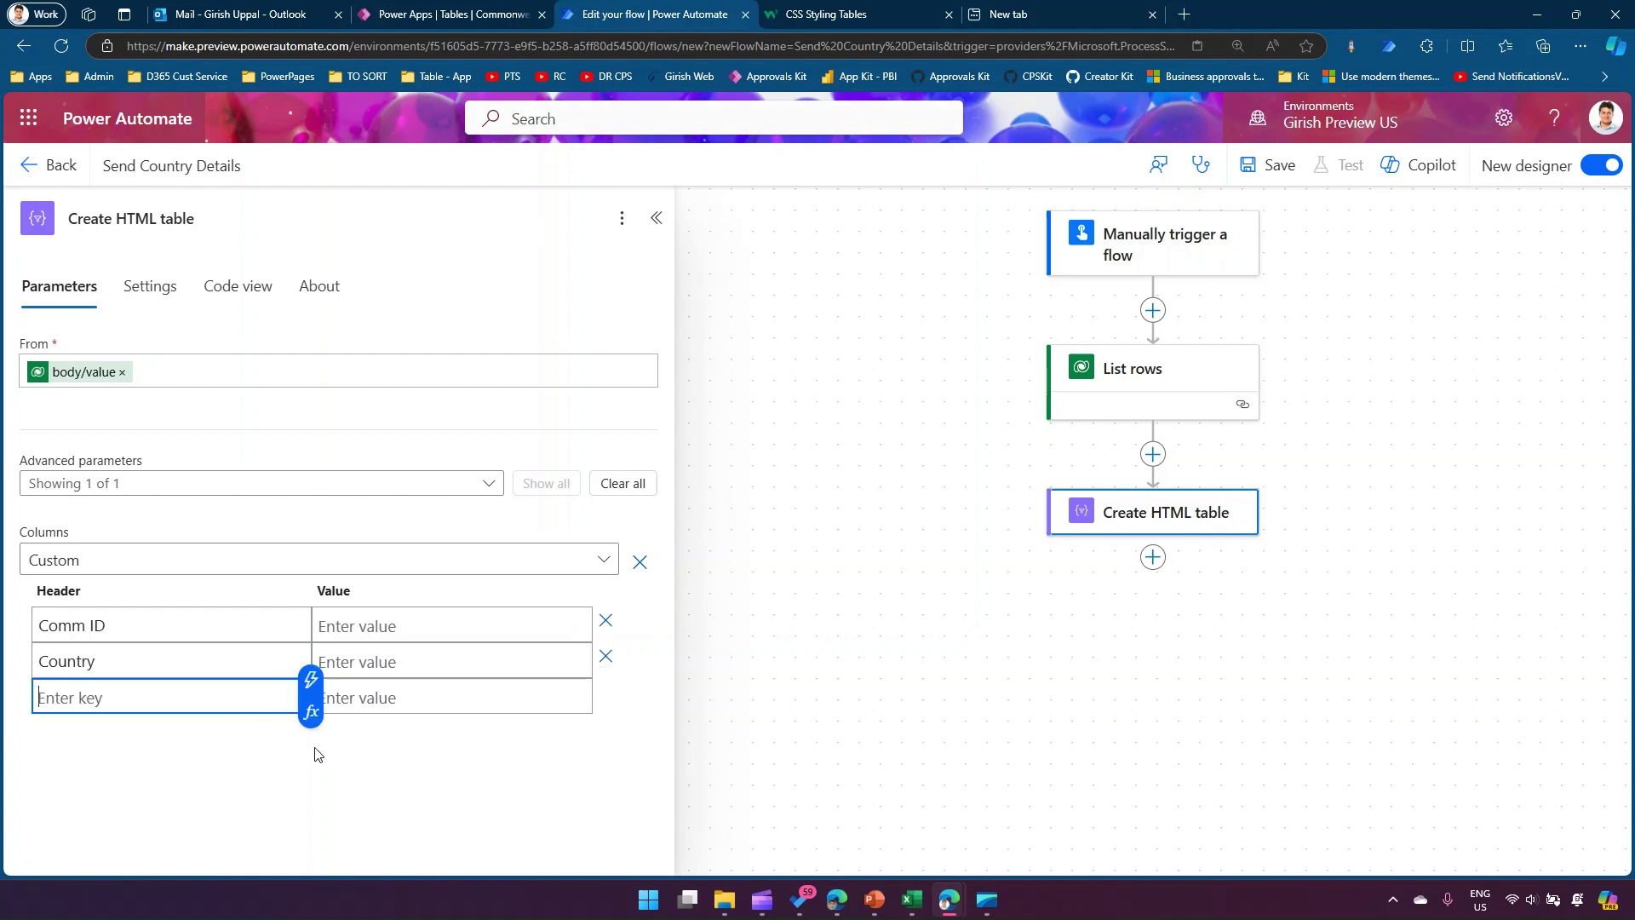
text(Created Date)
- Map the Comm ID value to CommIDID and the Country value to Commonwealth Nations
click(502, 625)
click(592, 613)
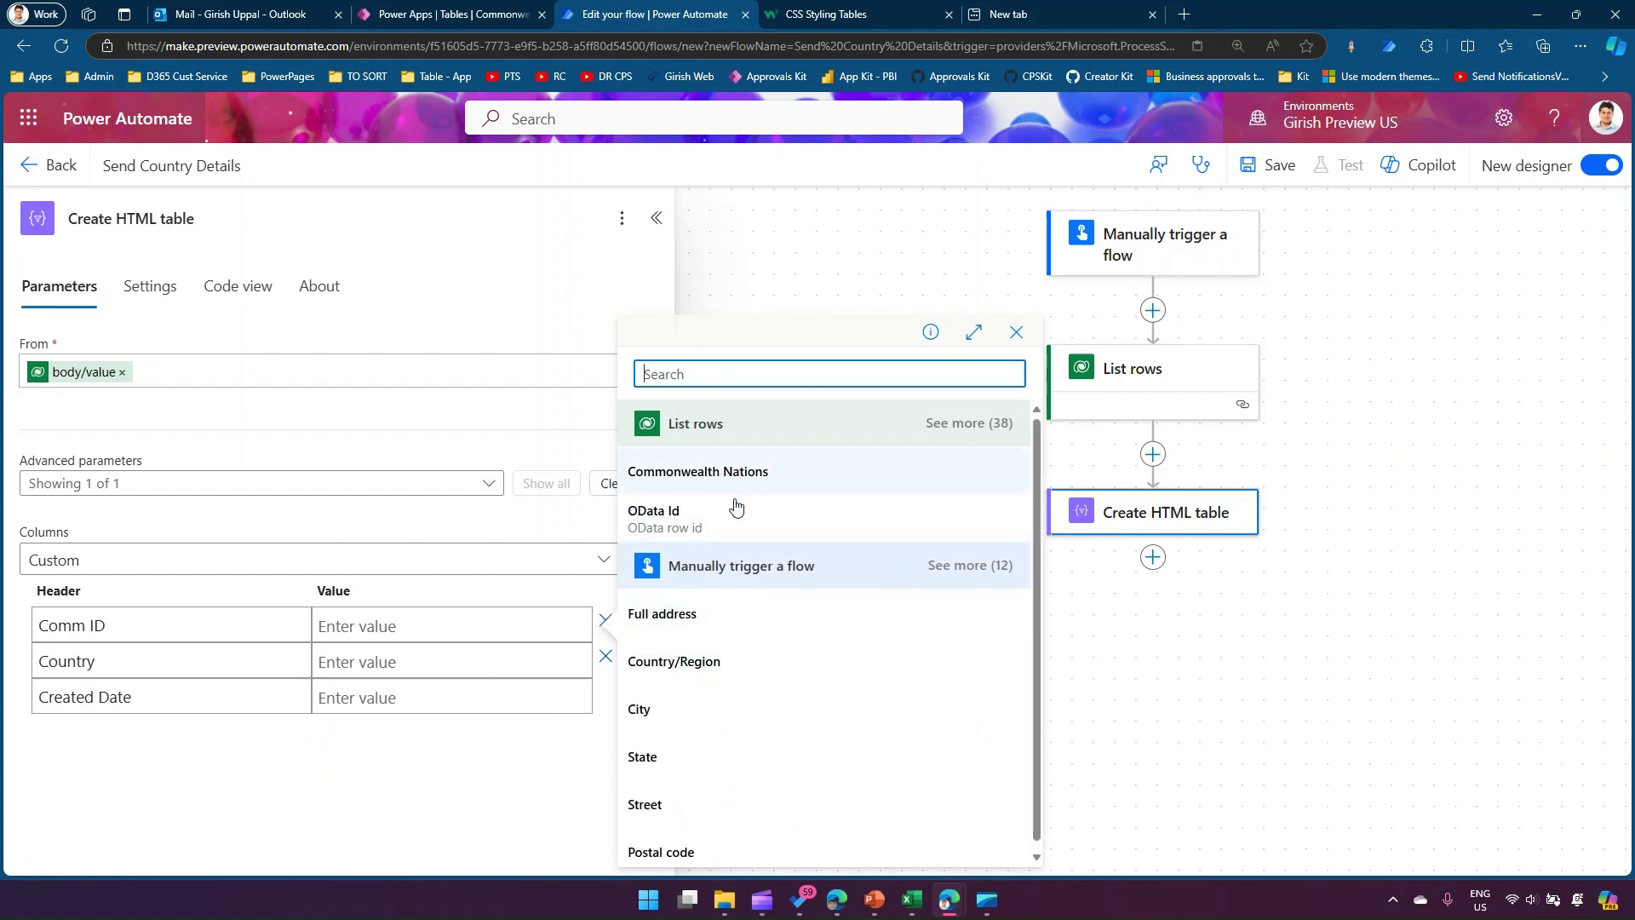
text(comm)
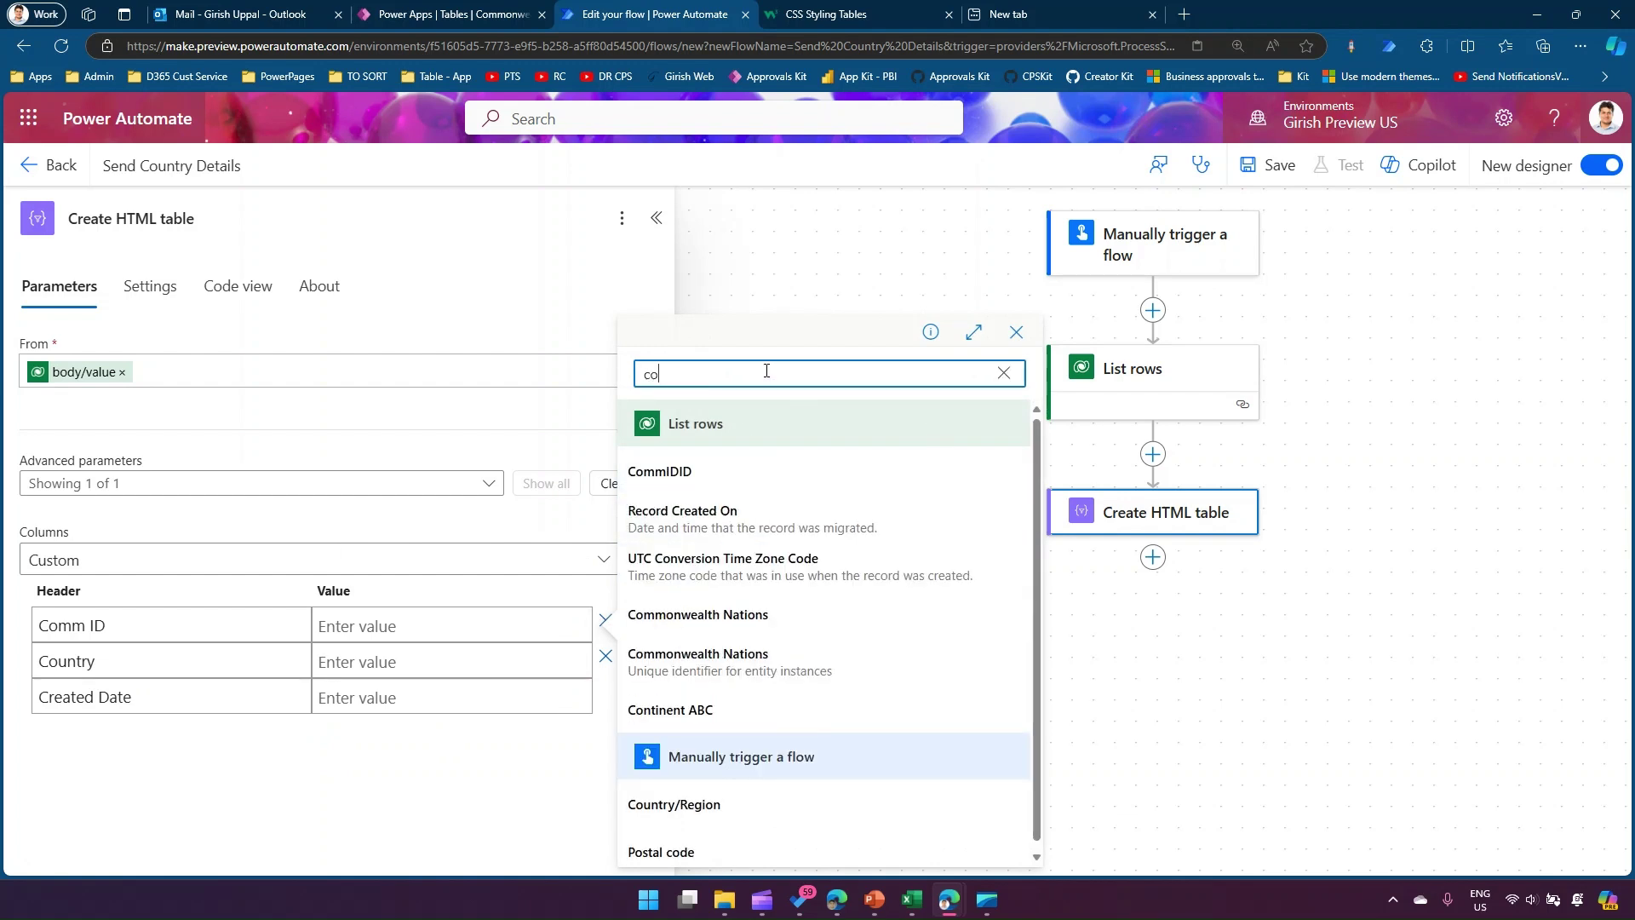
click(693, 601)
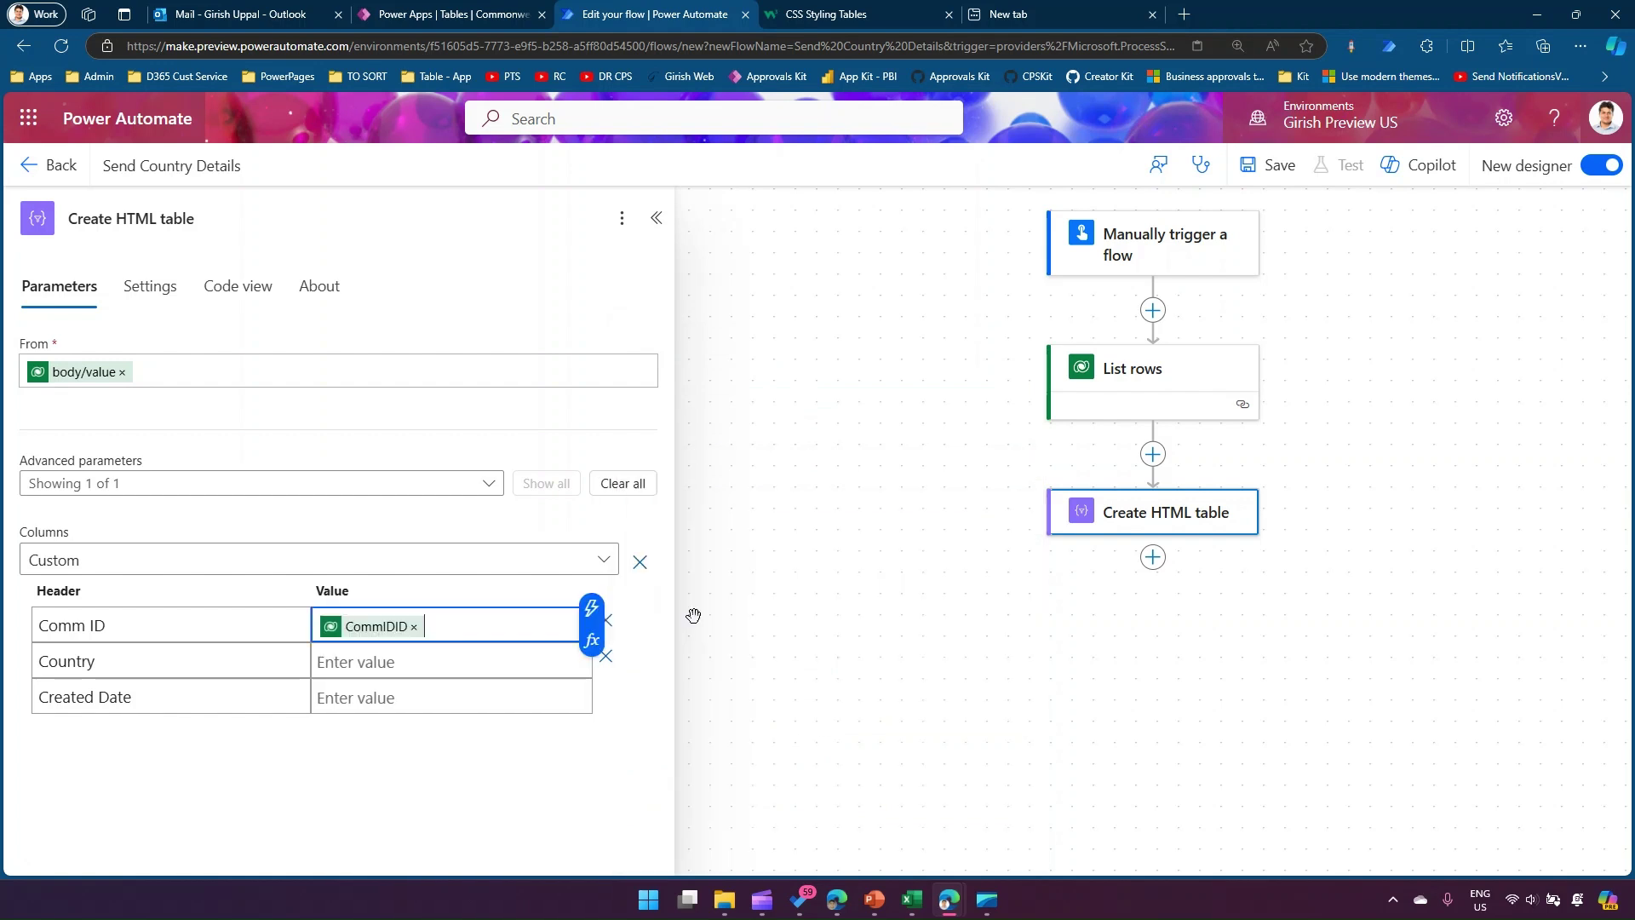
click(432, 661)
click(591, 644)
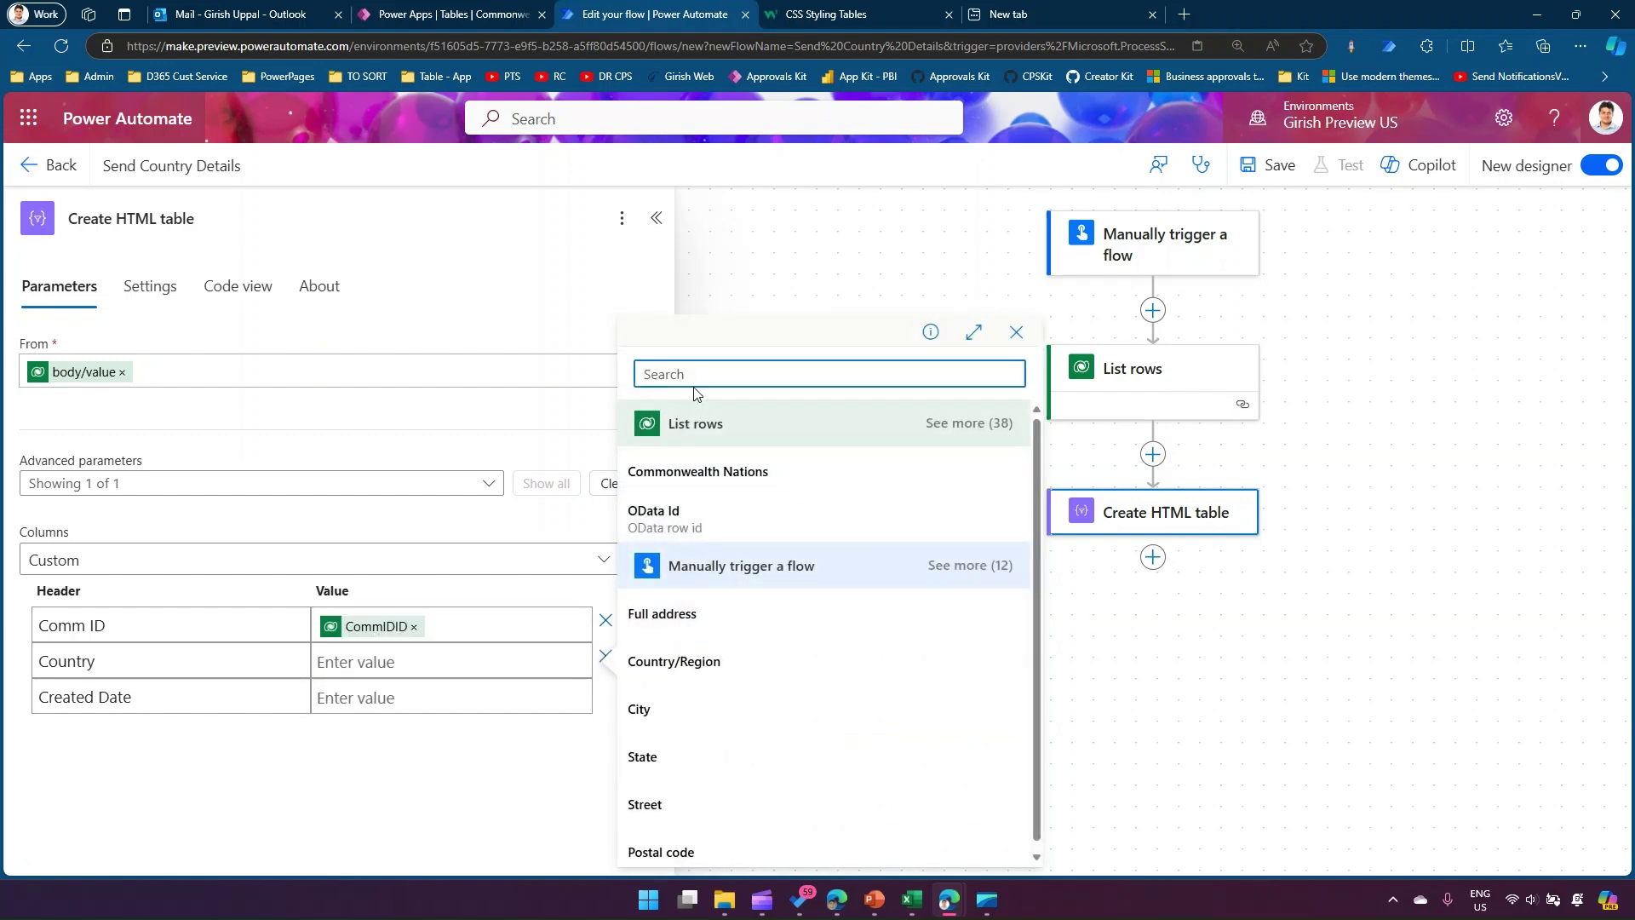
text(common)
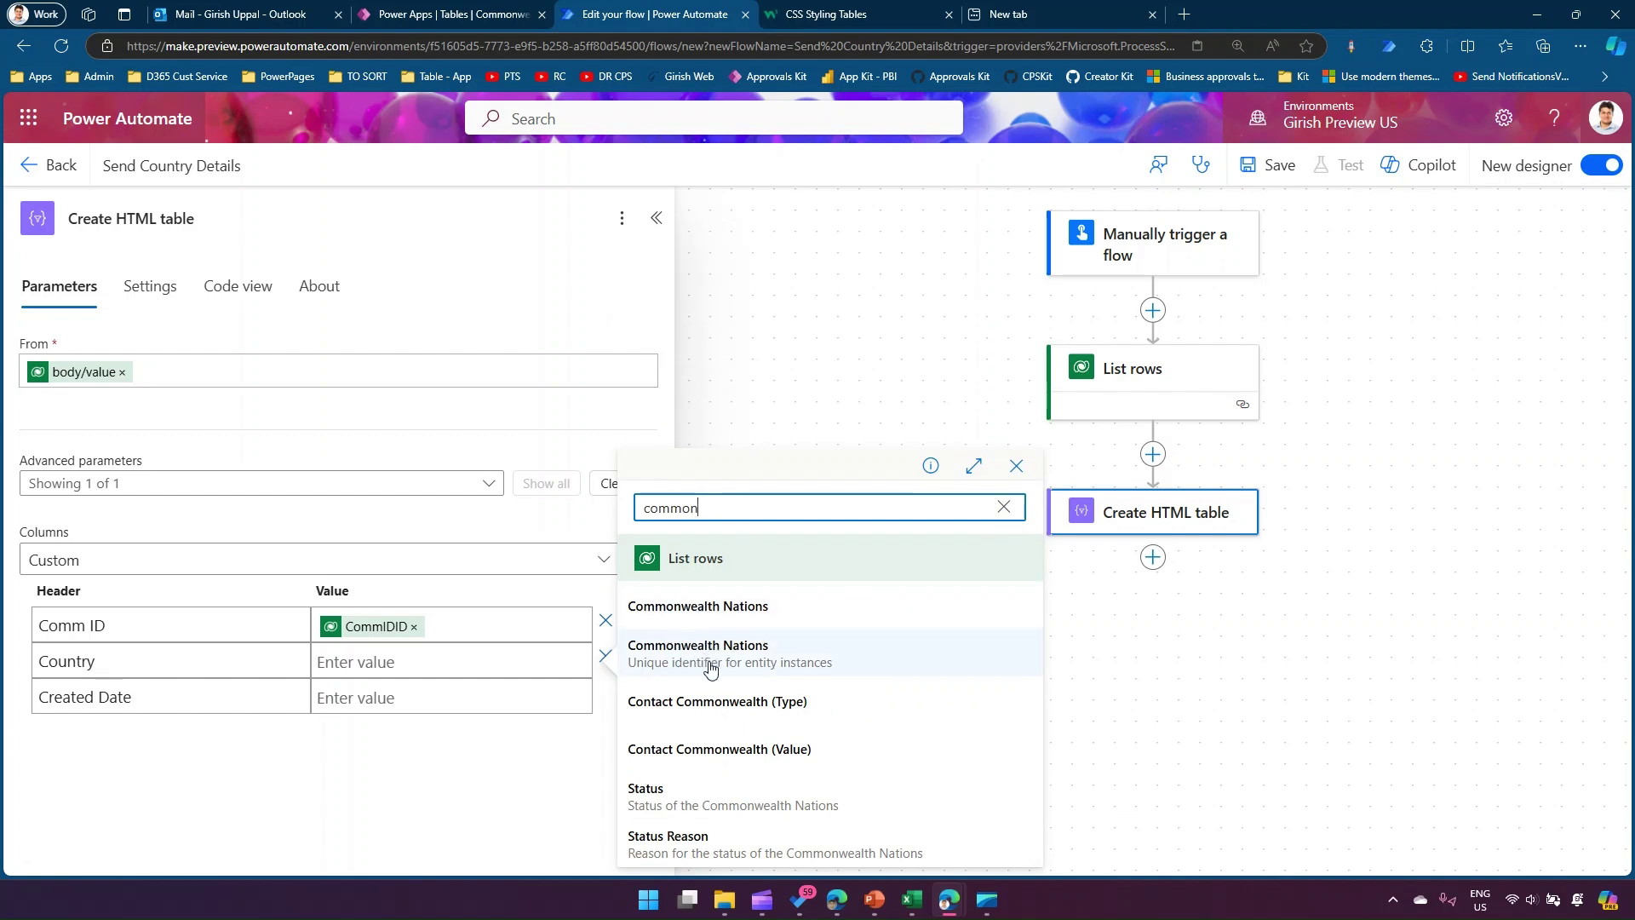
click(706, 608)
- Map the Created Date value to the Created On field
click(412, 699)
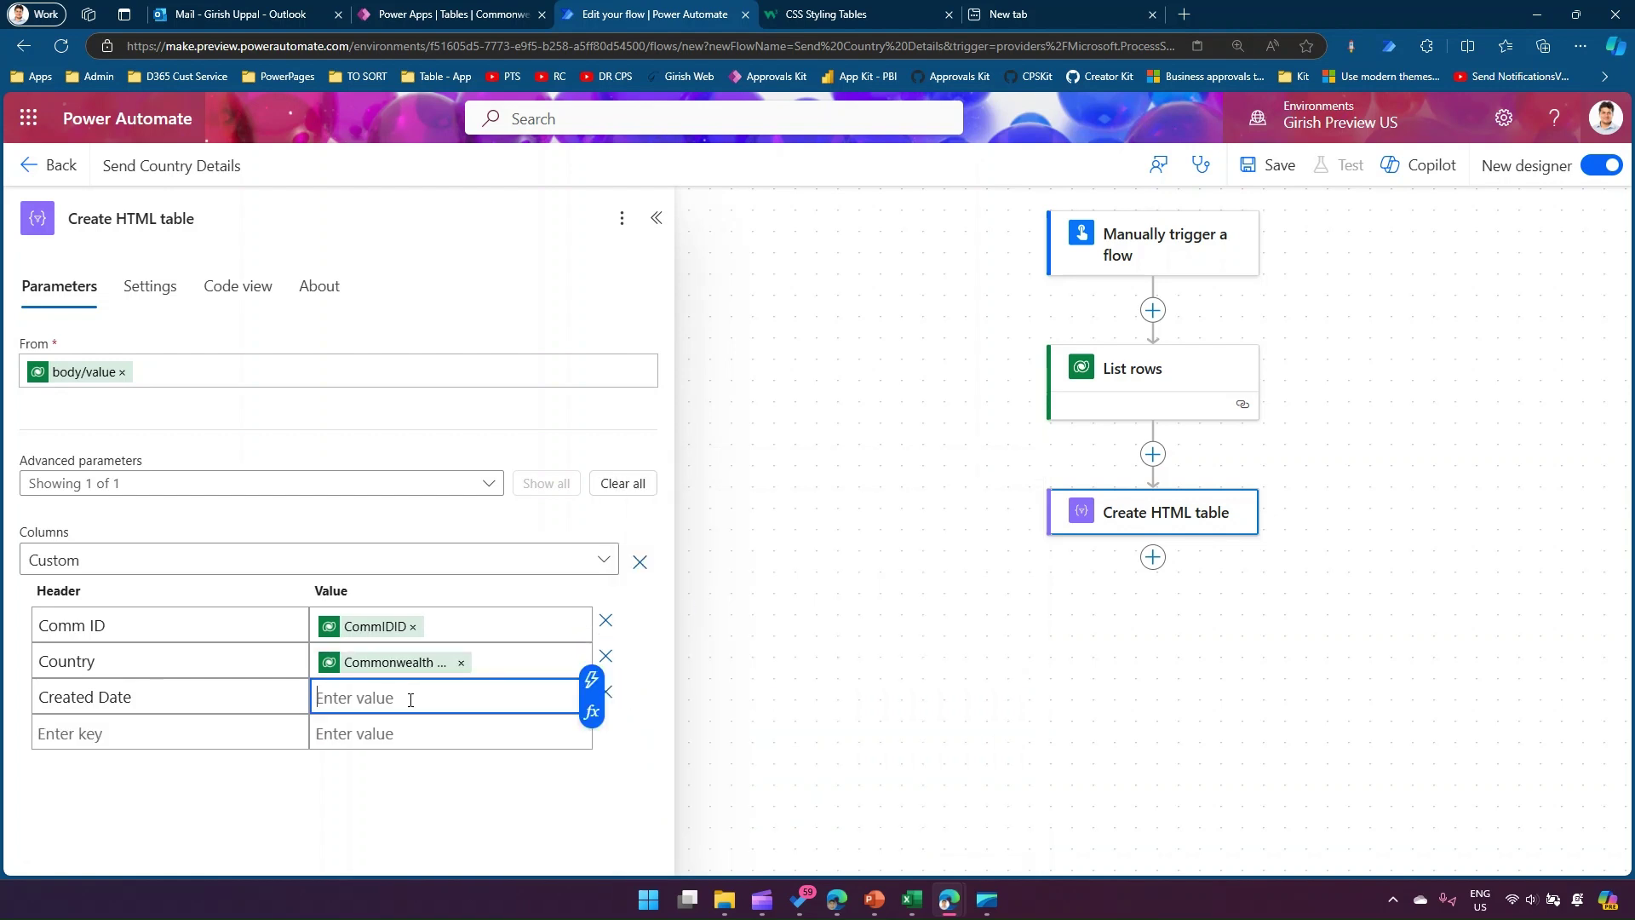
click(591, 681)
text(creat)
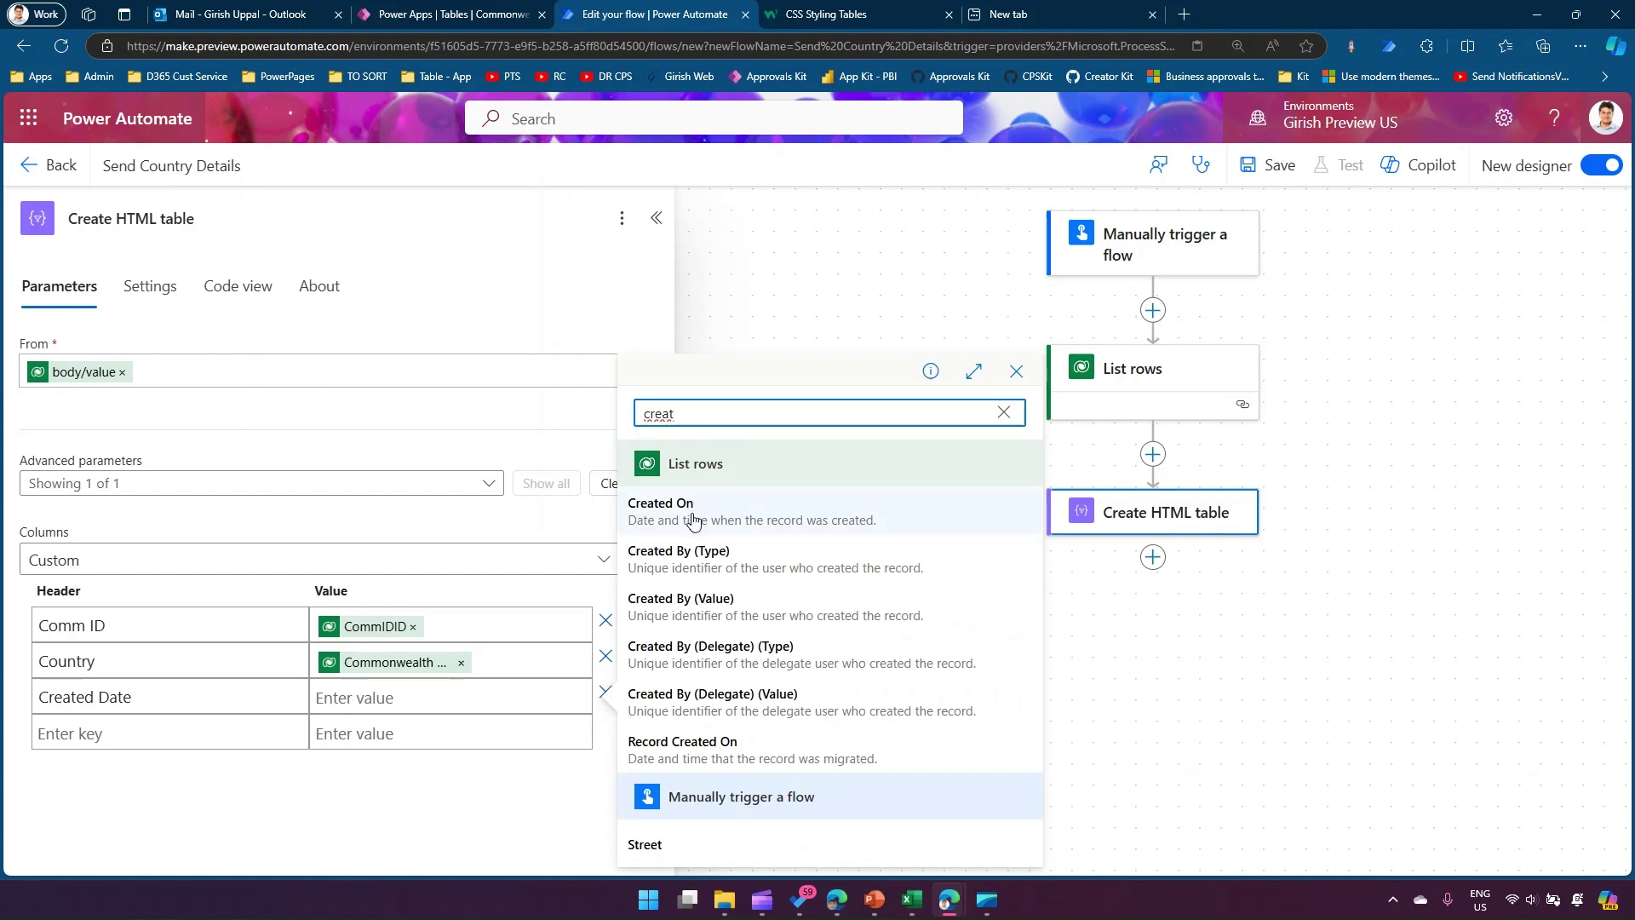
click(693, 515)
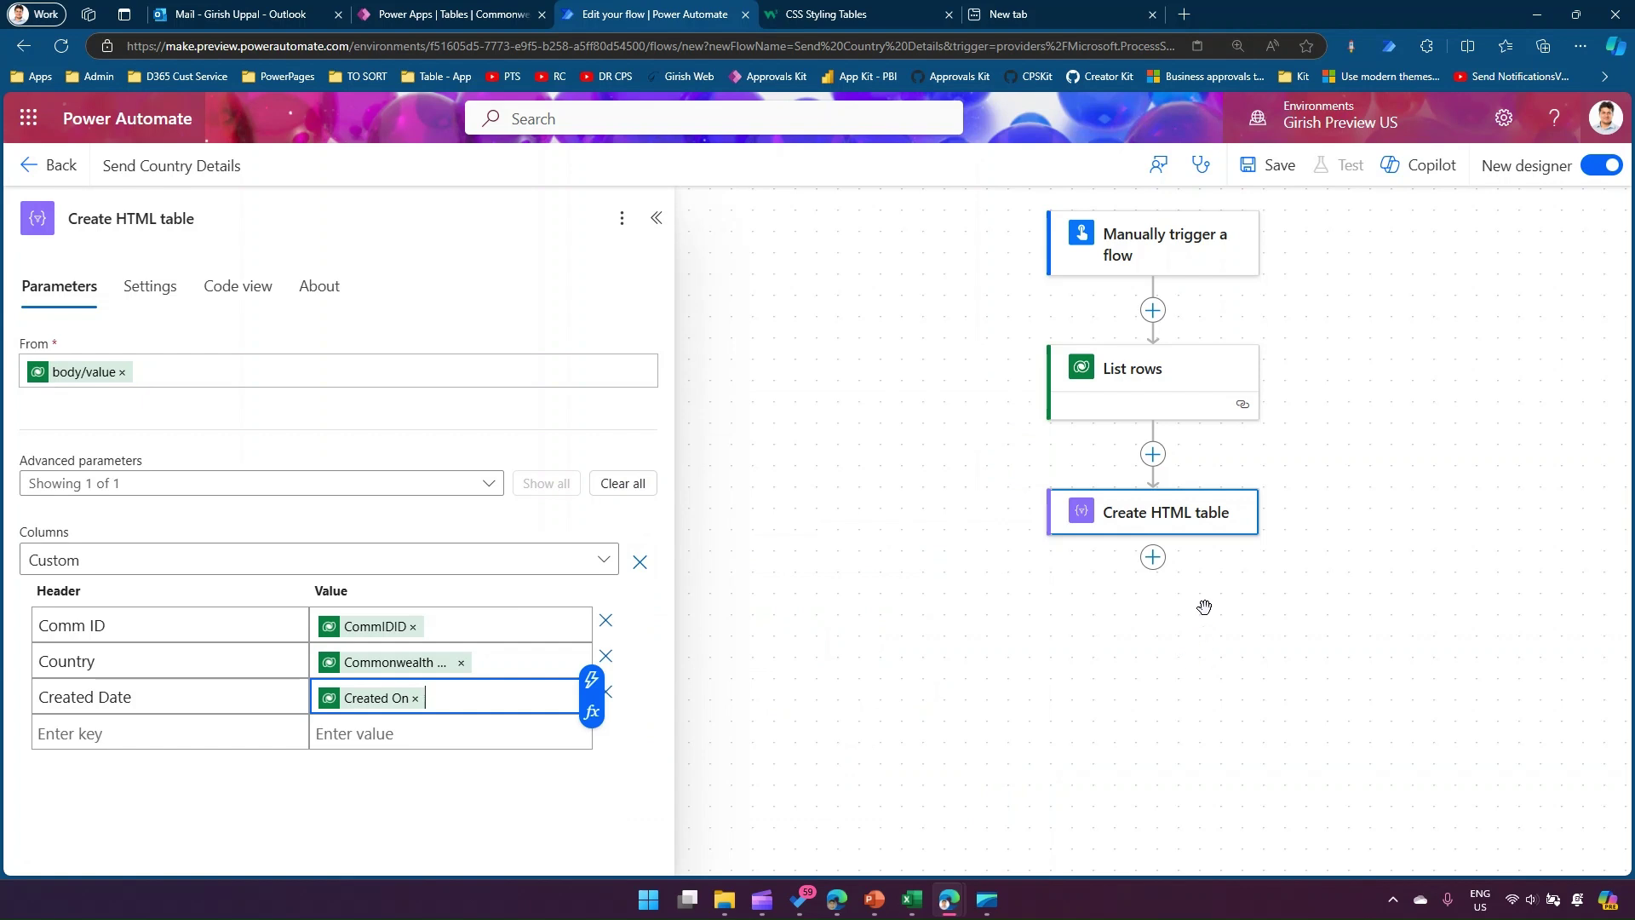
click(1160, 562)
- Add a Send an email (V2) action to the chosen recipient with subject 'List of Commonwealth Nations'
click(1209, 562)
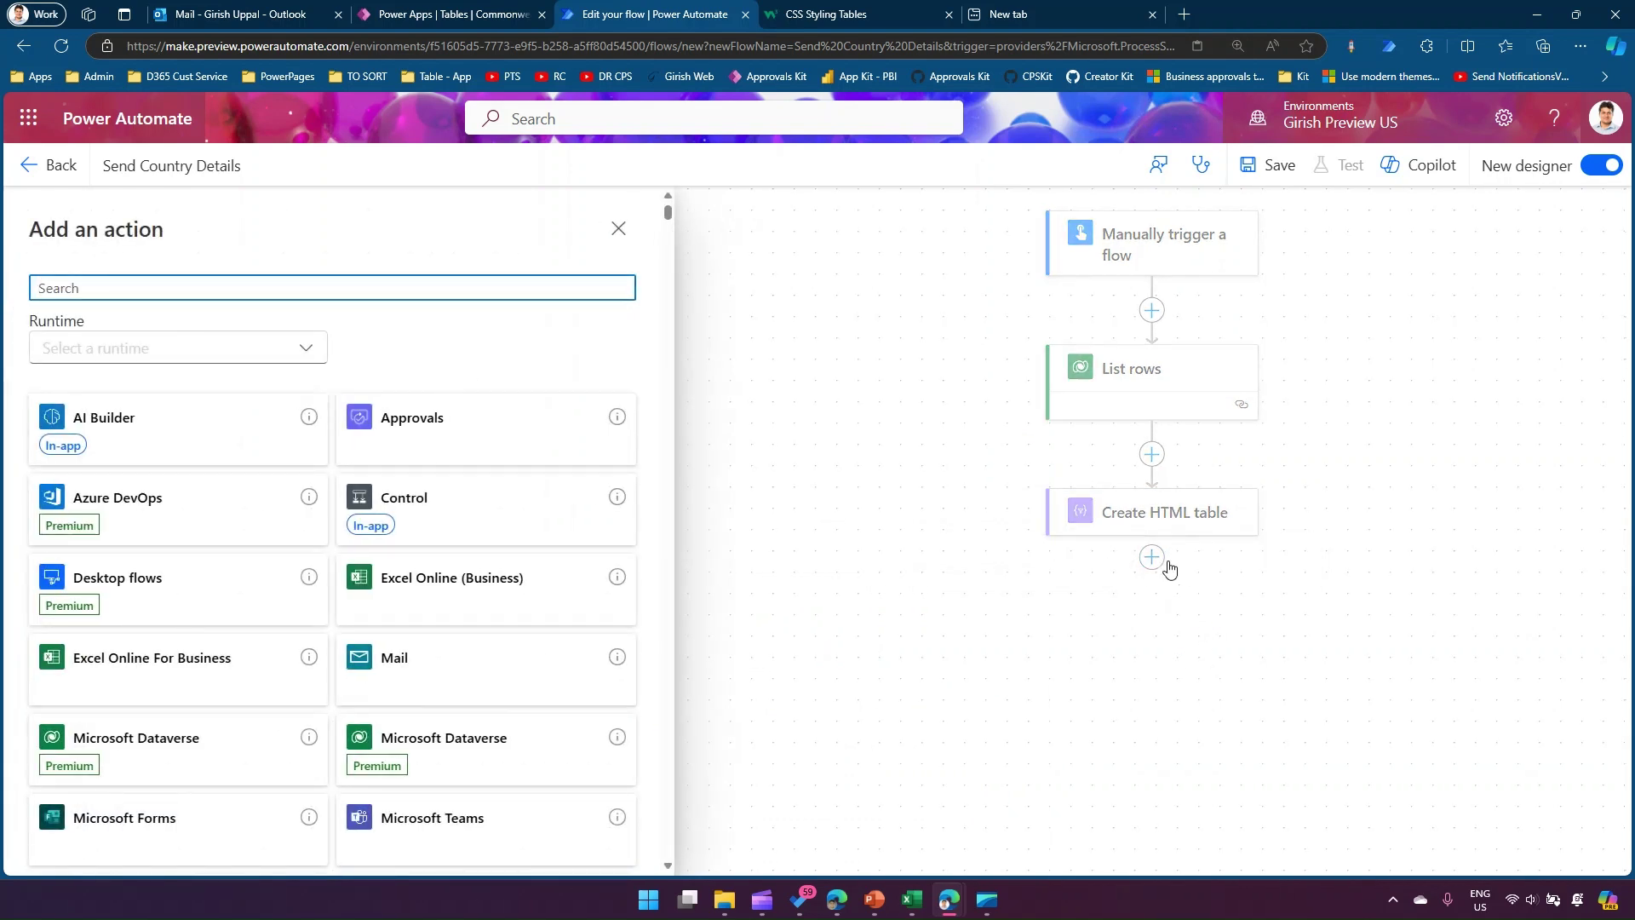
text(send email)
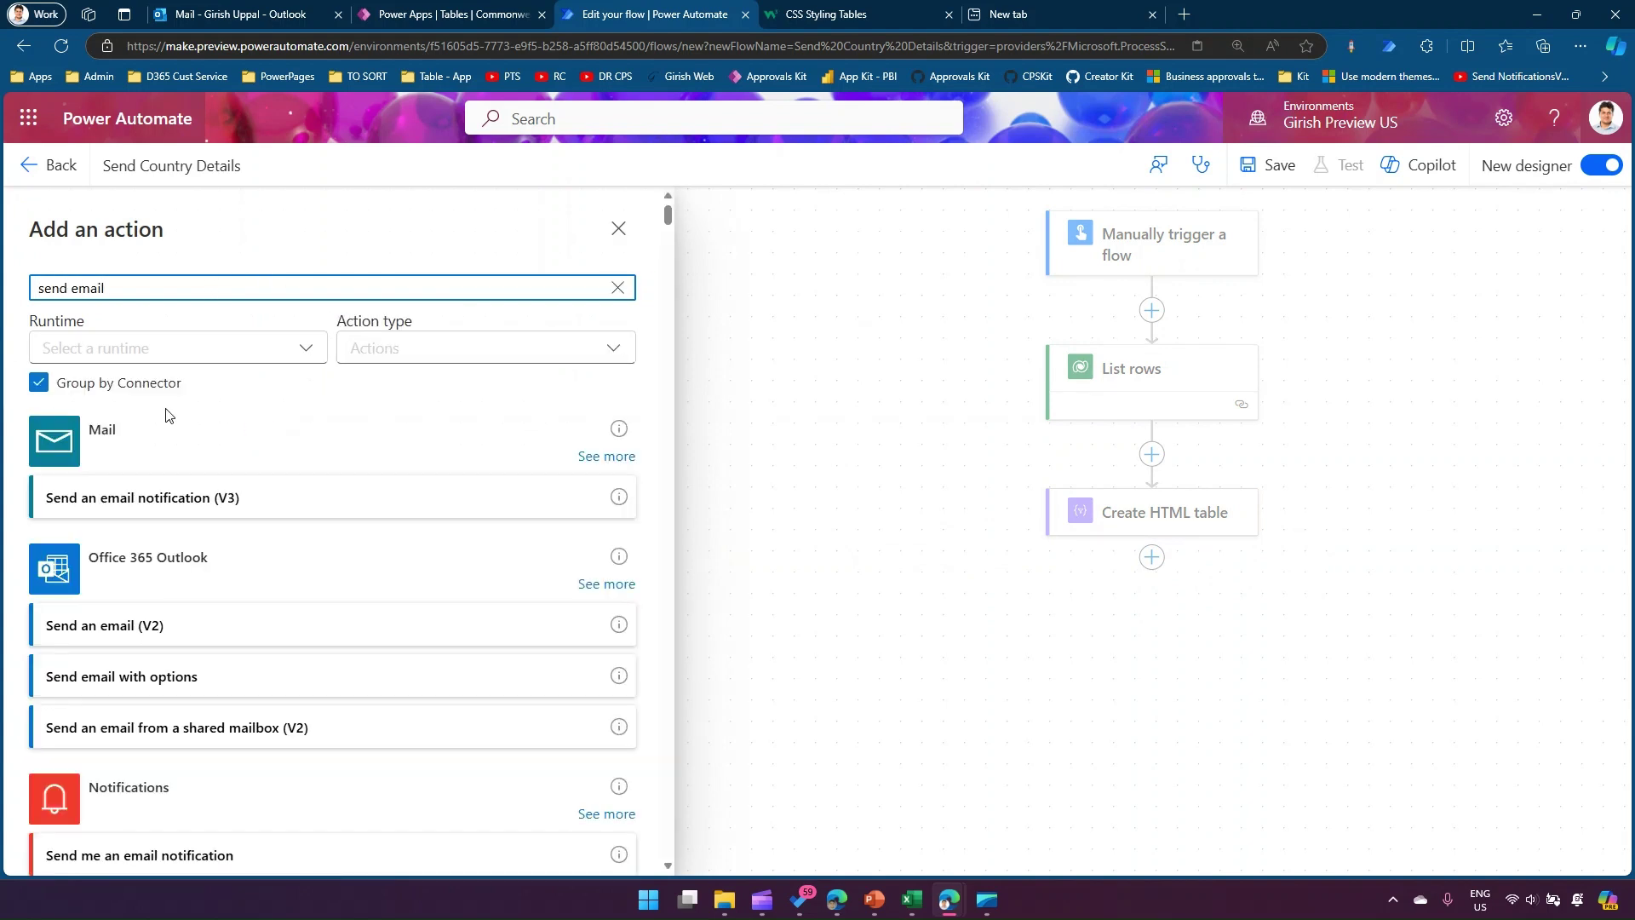
click(186, 632)
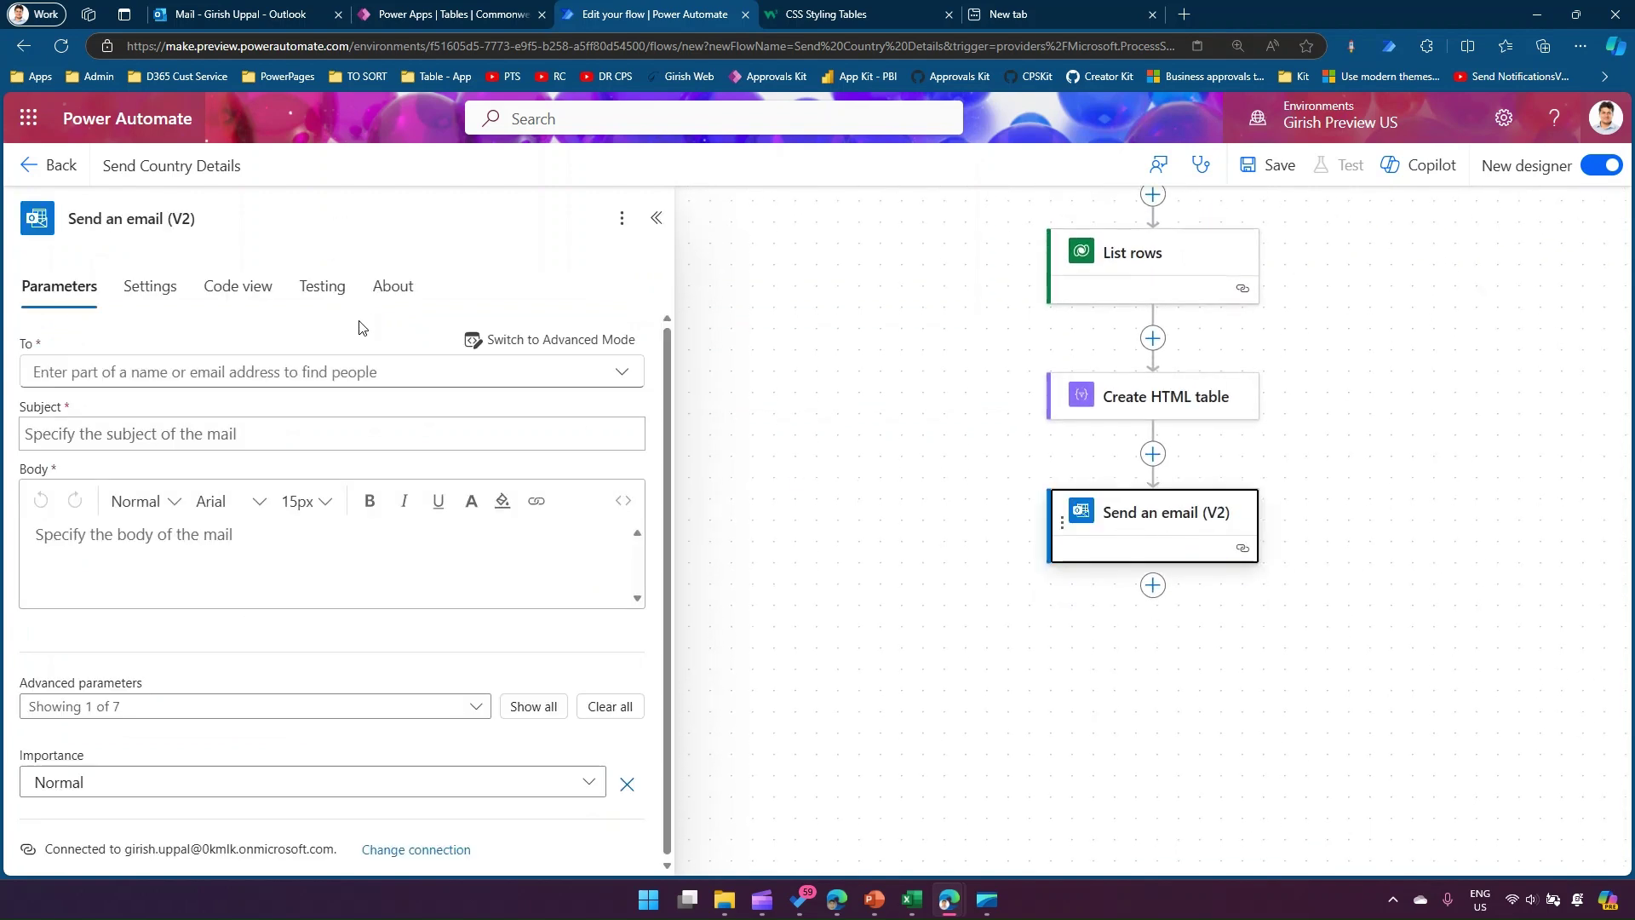
click(347, 370)
text(giri)
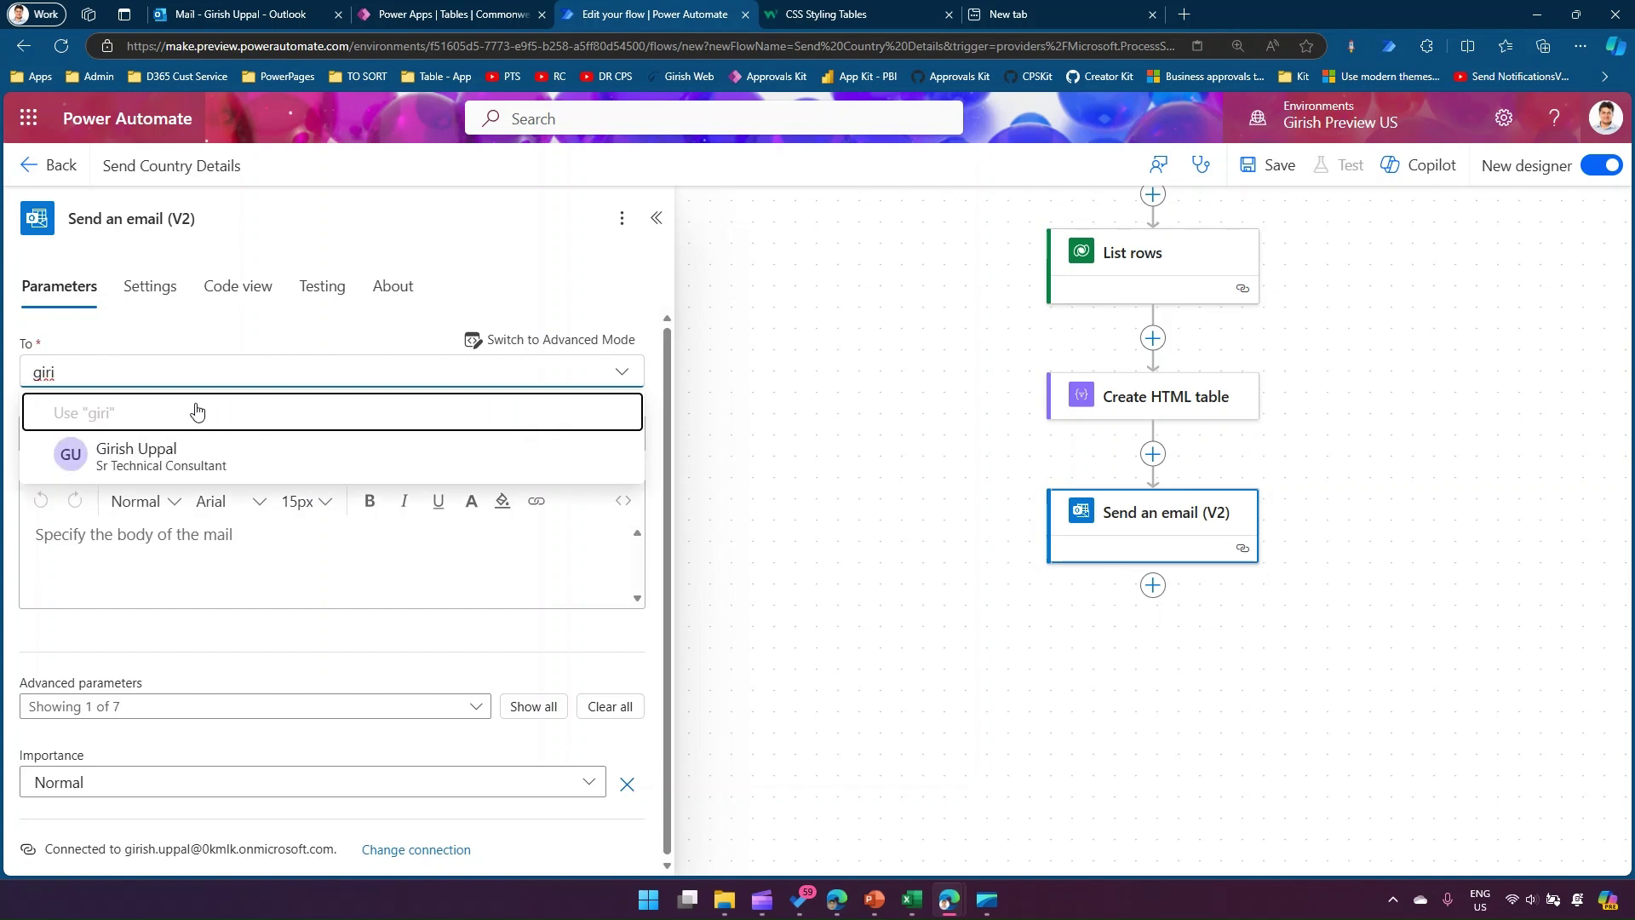
click(157, 457)
click(121, 474)
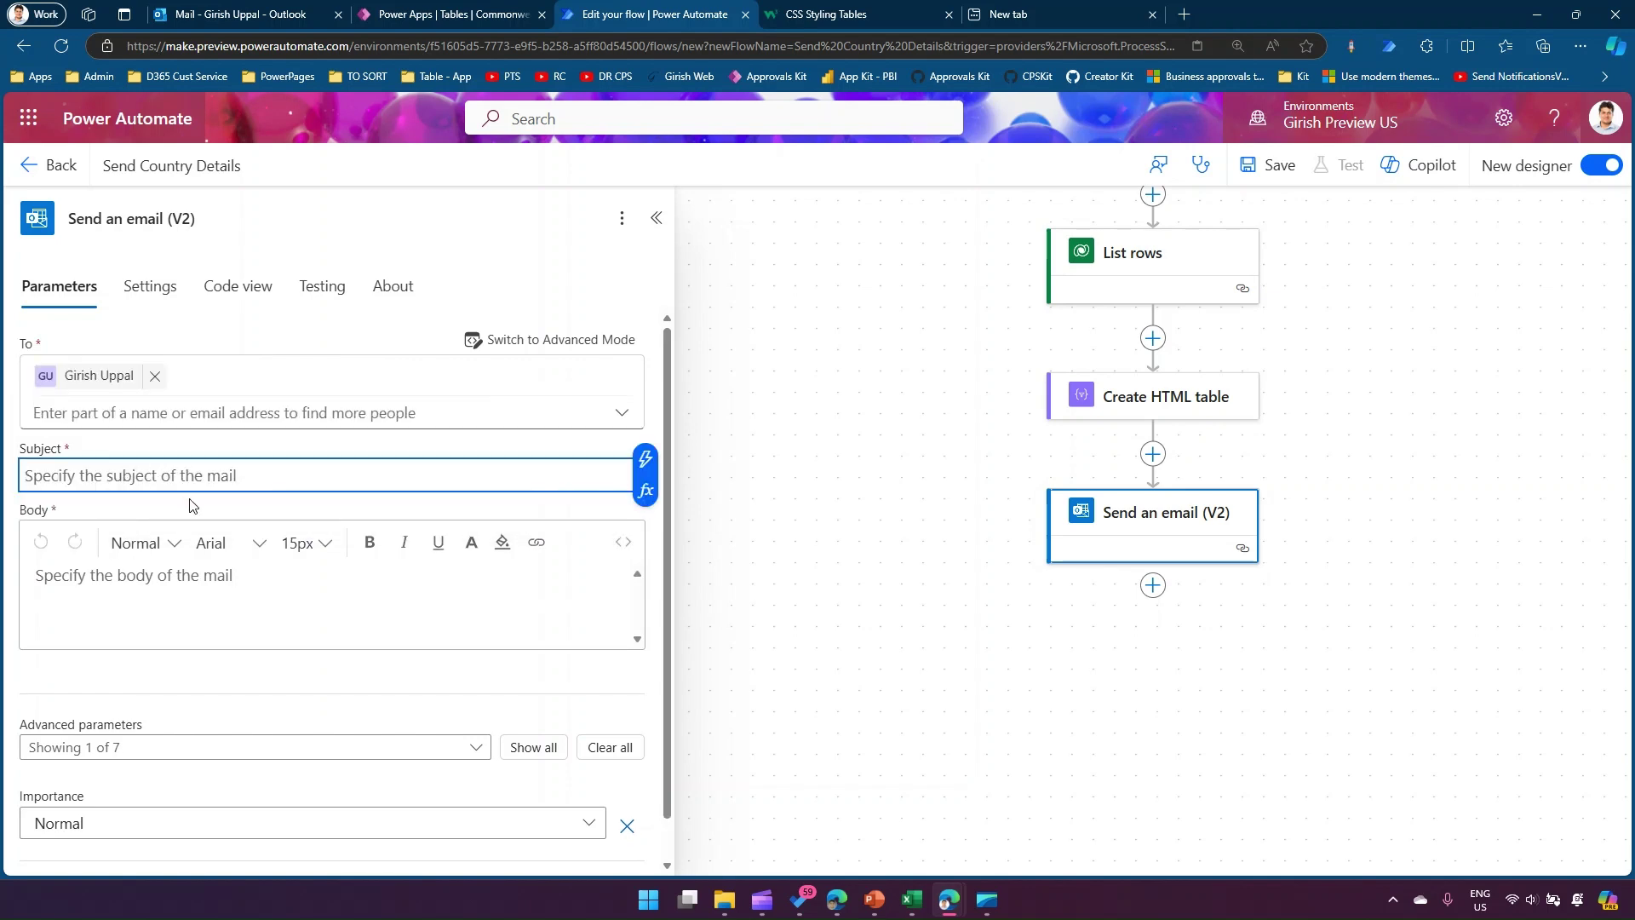
text(List of Common)
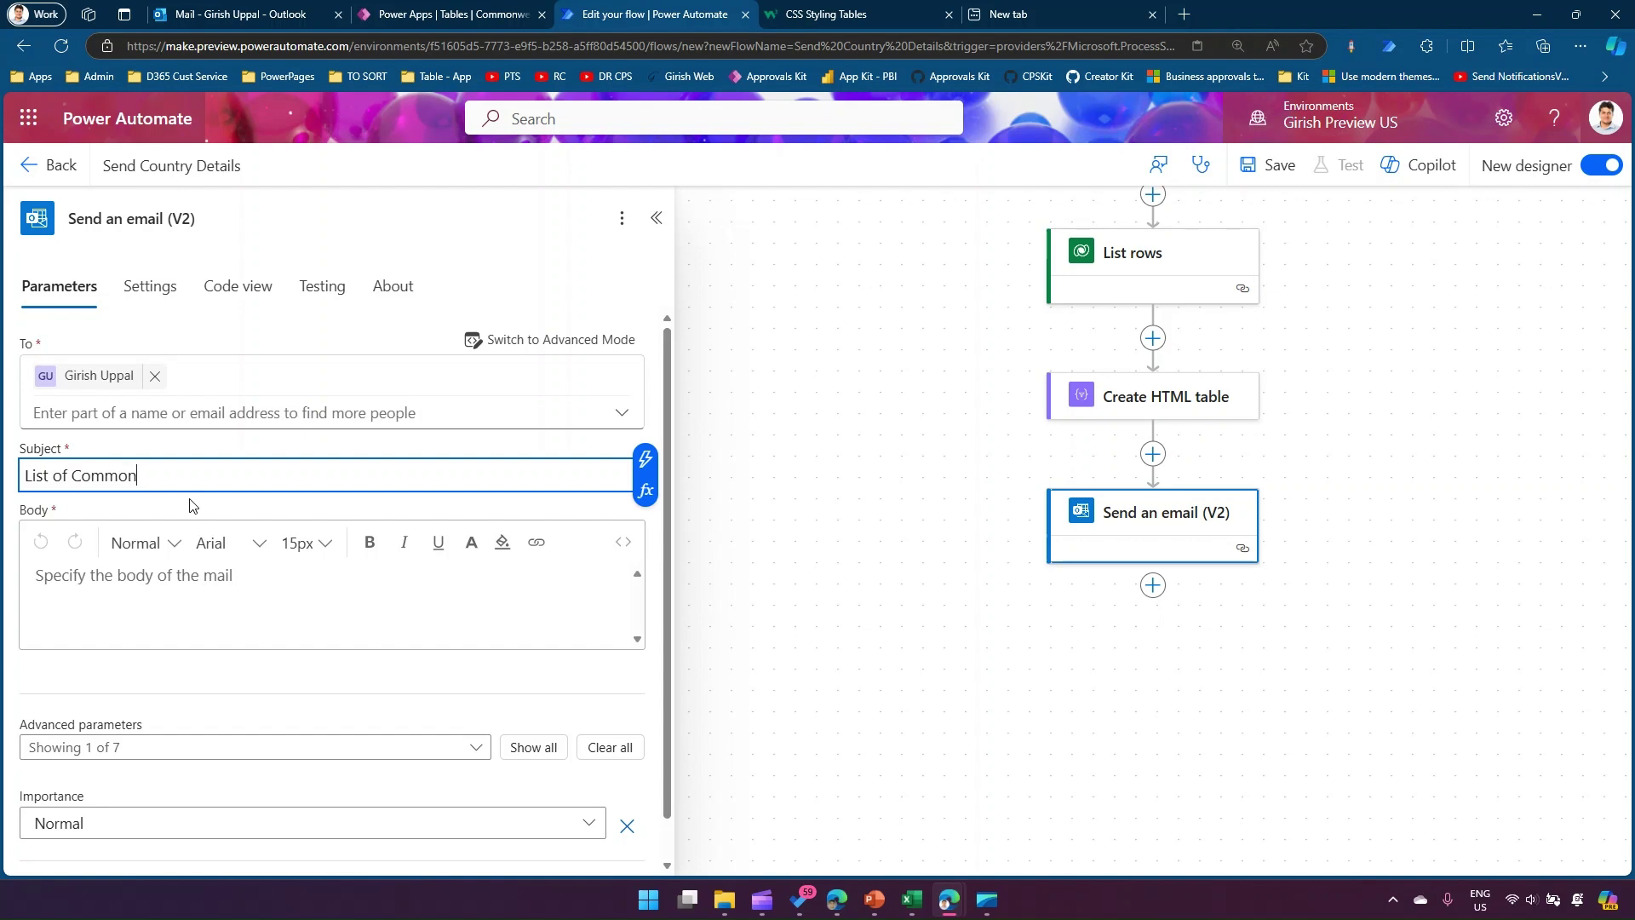
text(wealth Nations)
key(Tab)
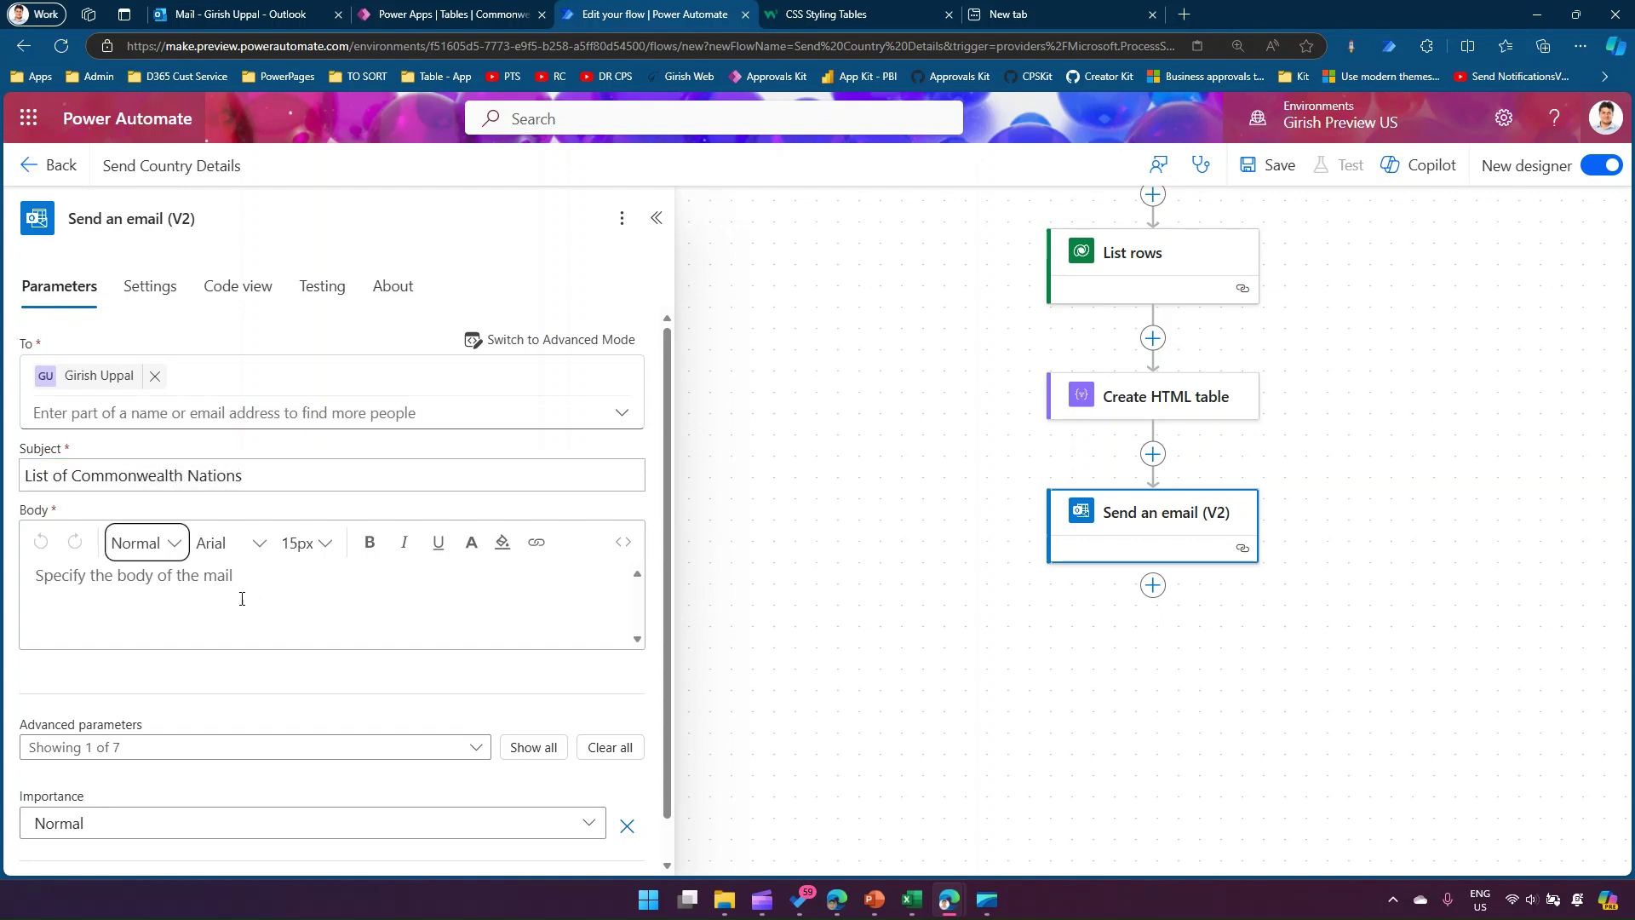
- Write the body 'Here is the table' followed by the HTML table Output, and save
click(281, 608)
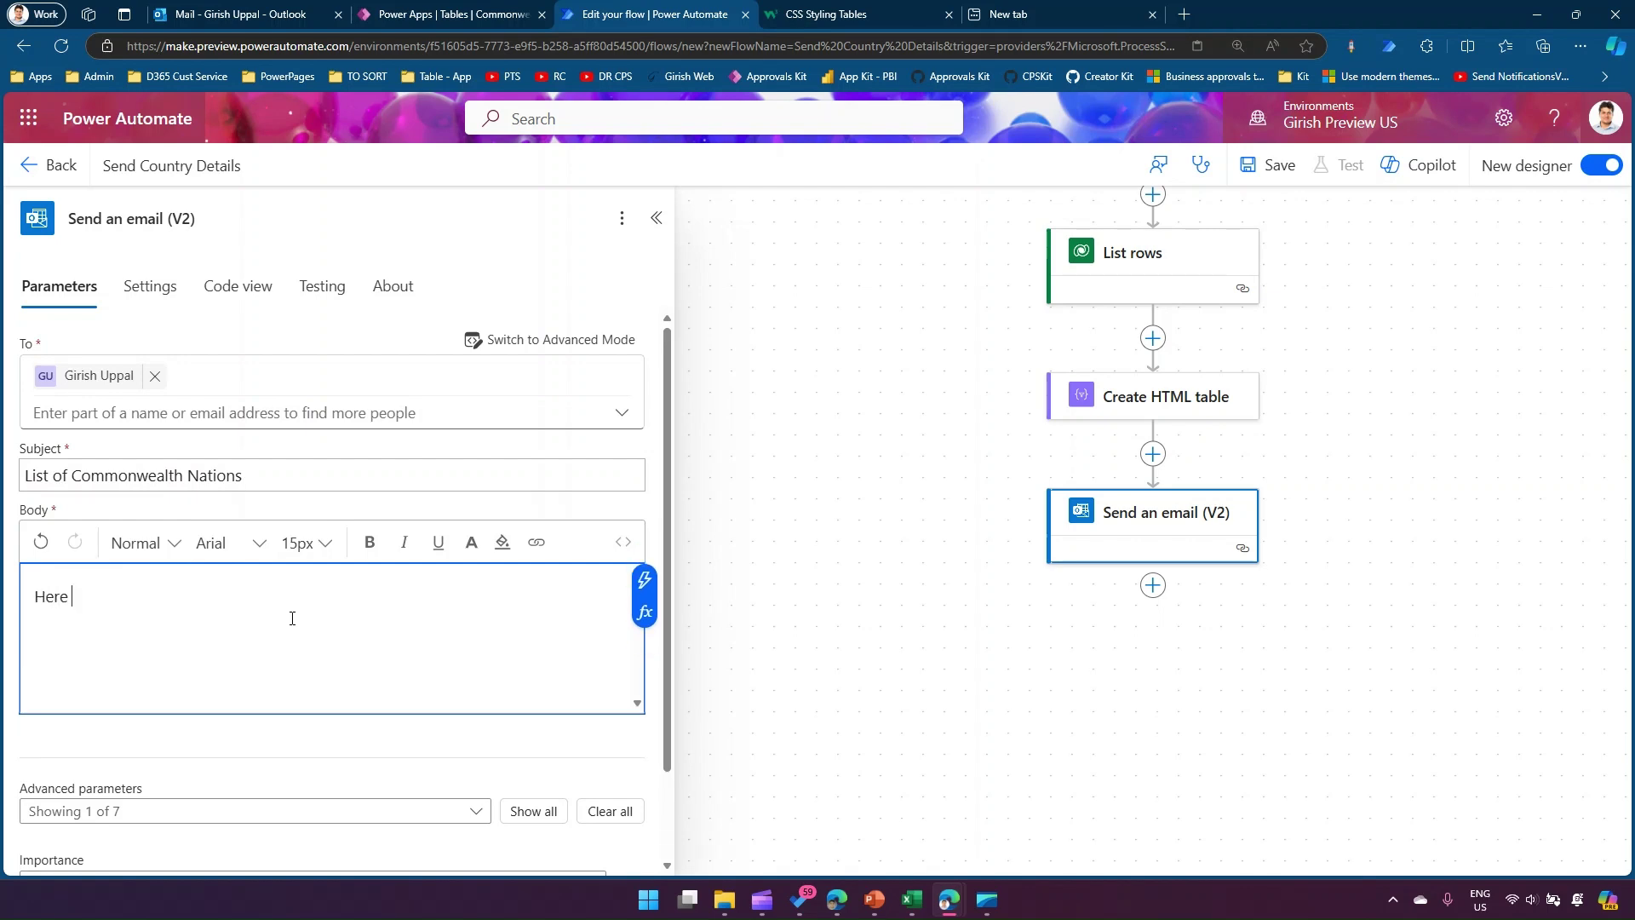
text(Here is the table)
key(Return)
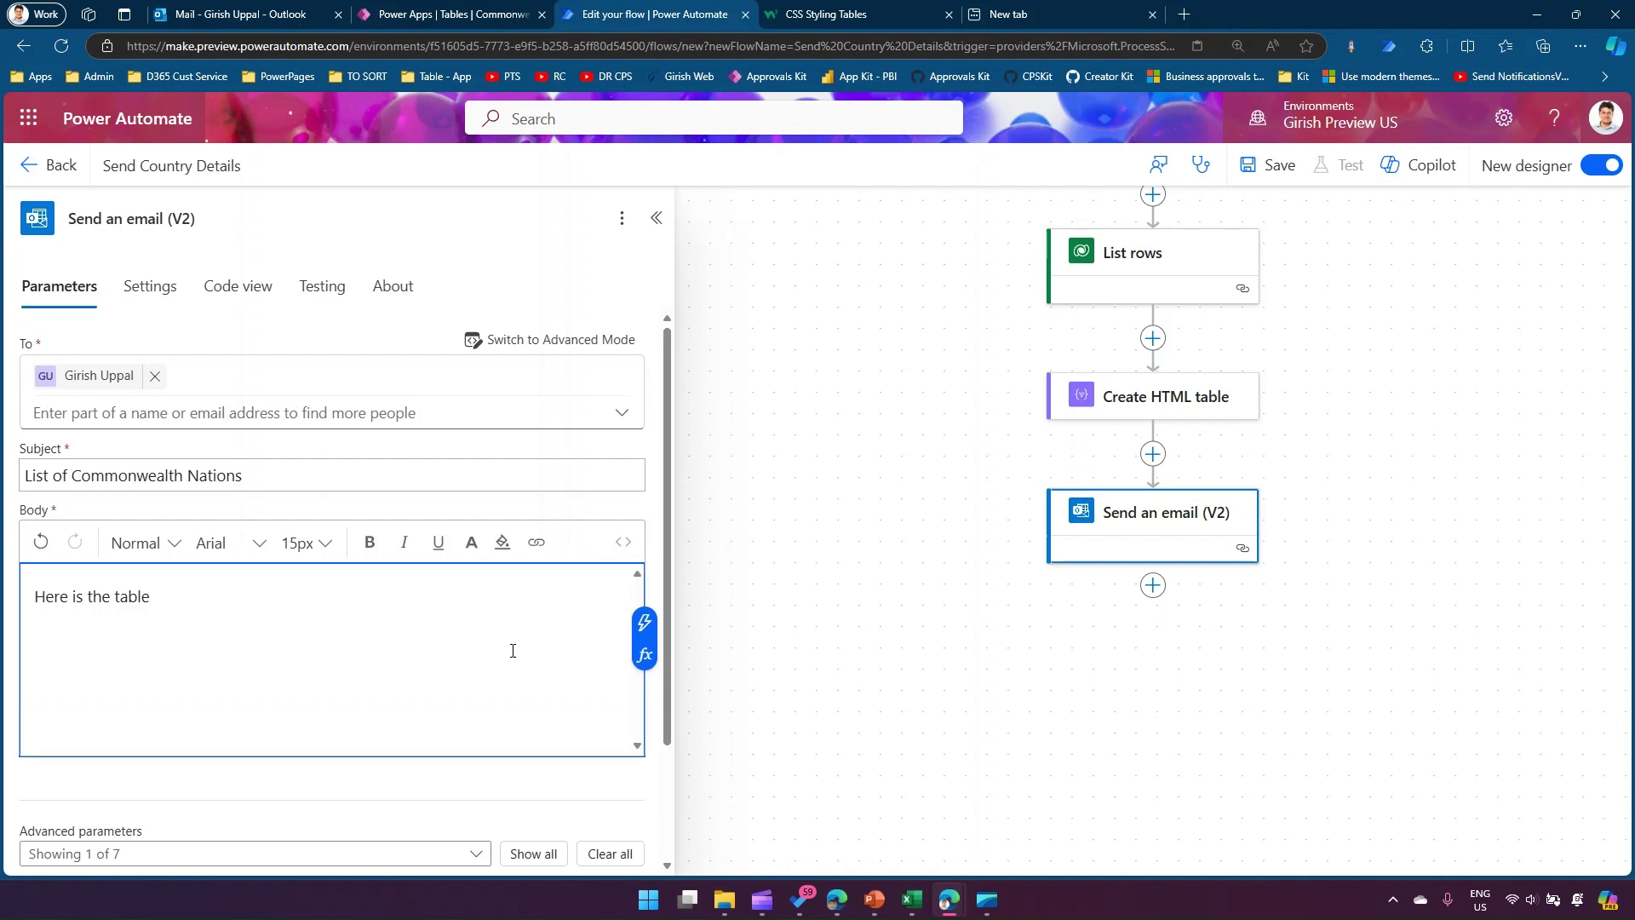
click(644, 622)
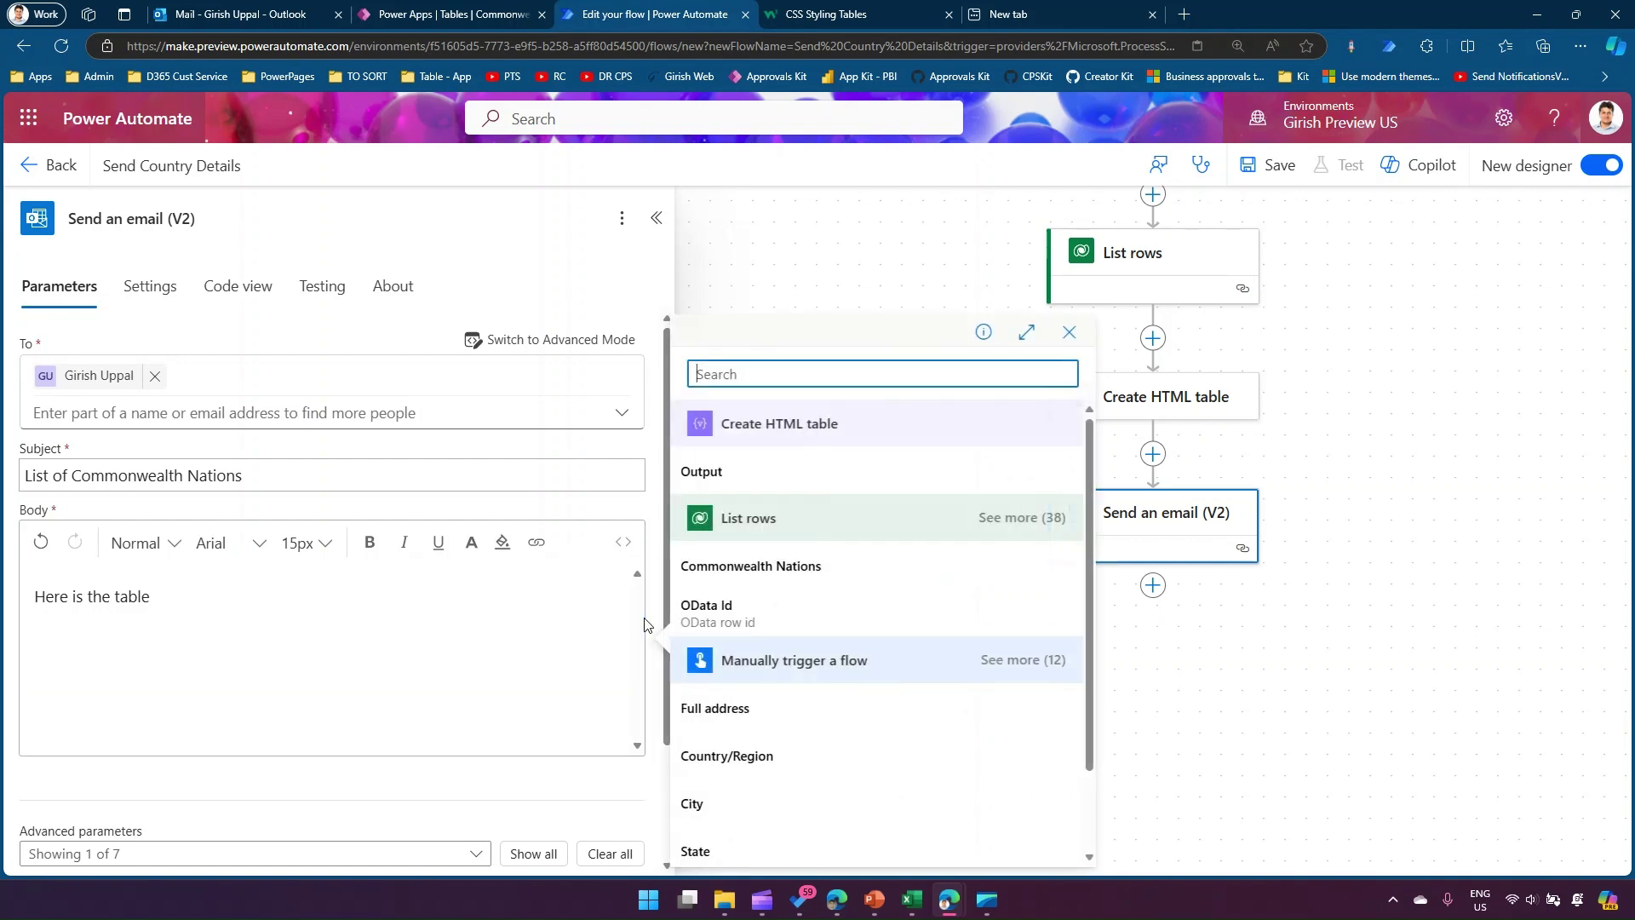
click(726, 472)
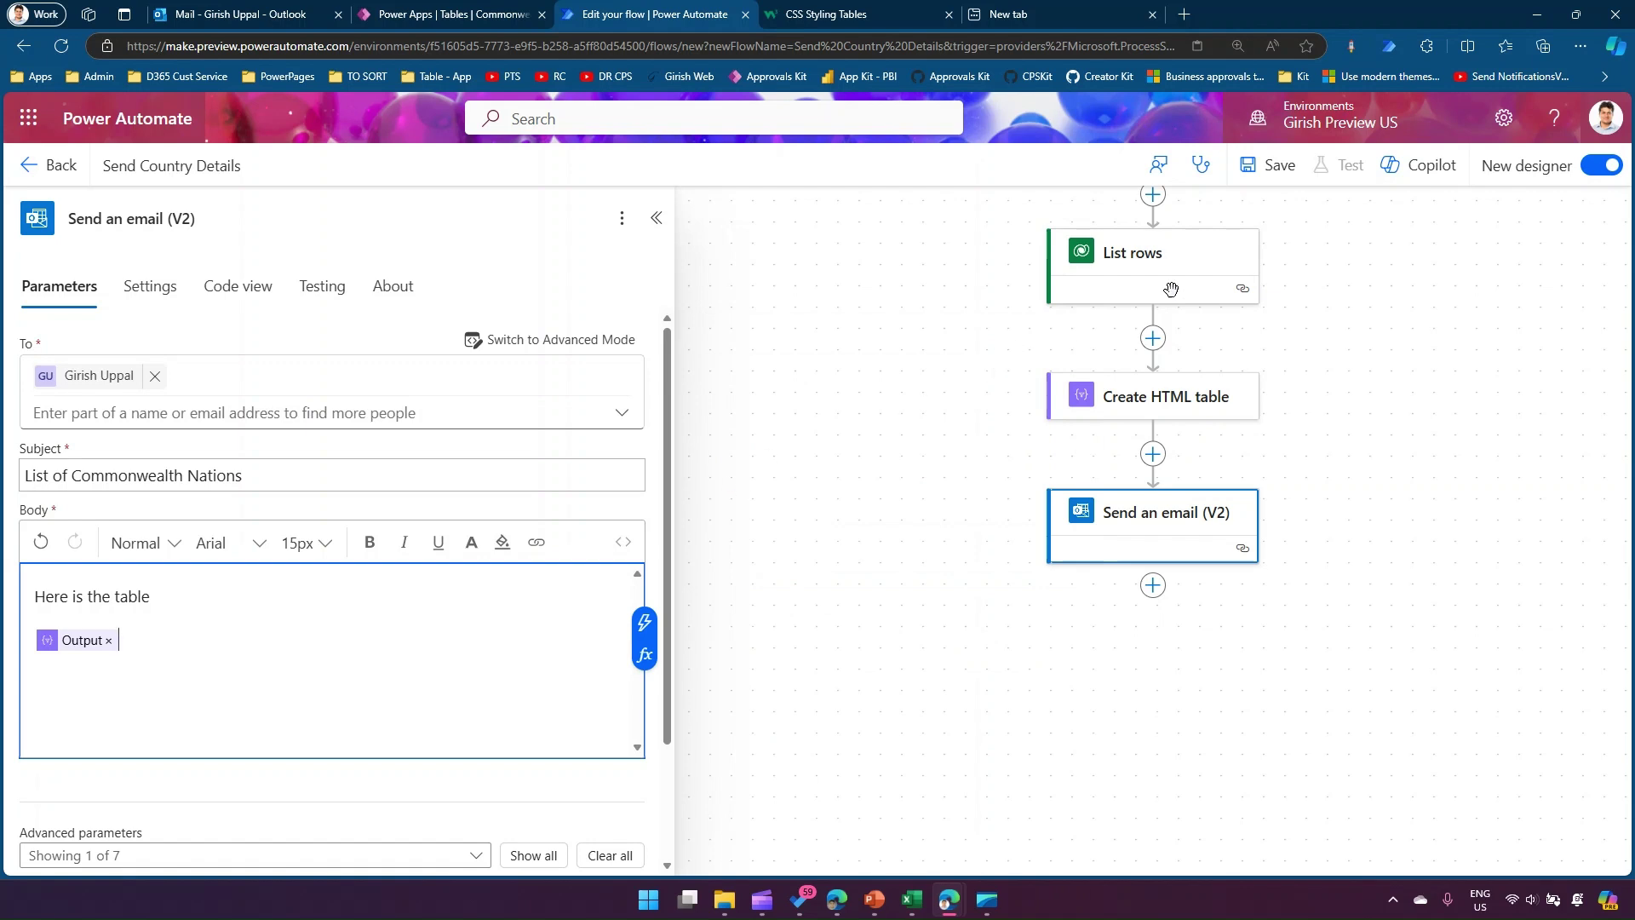
click(1275, 167)
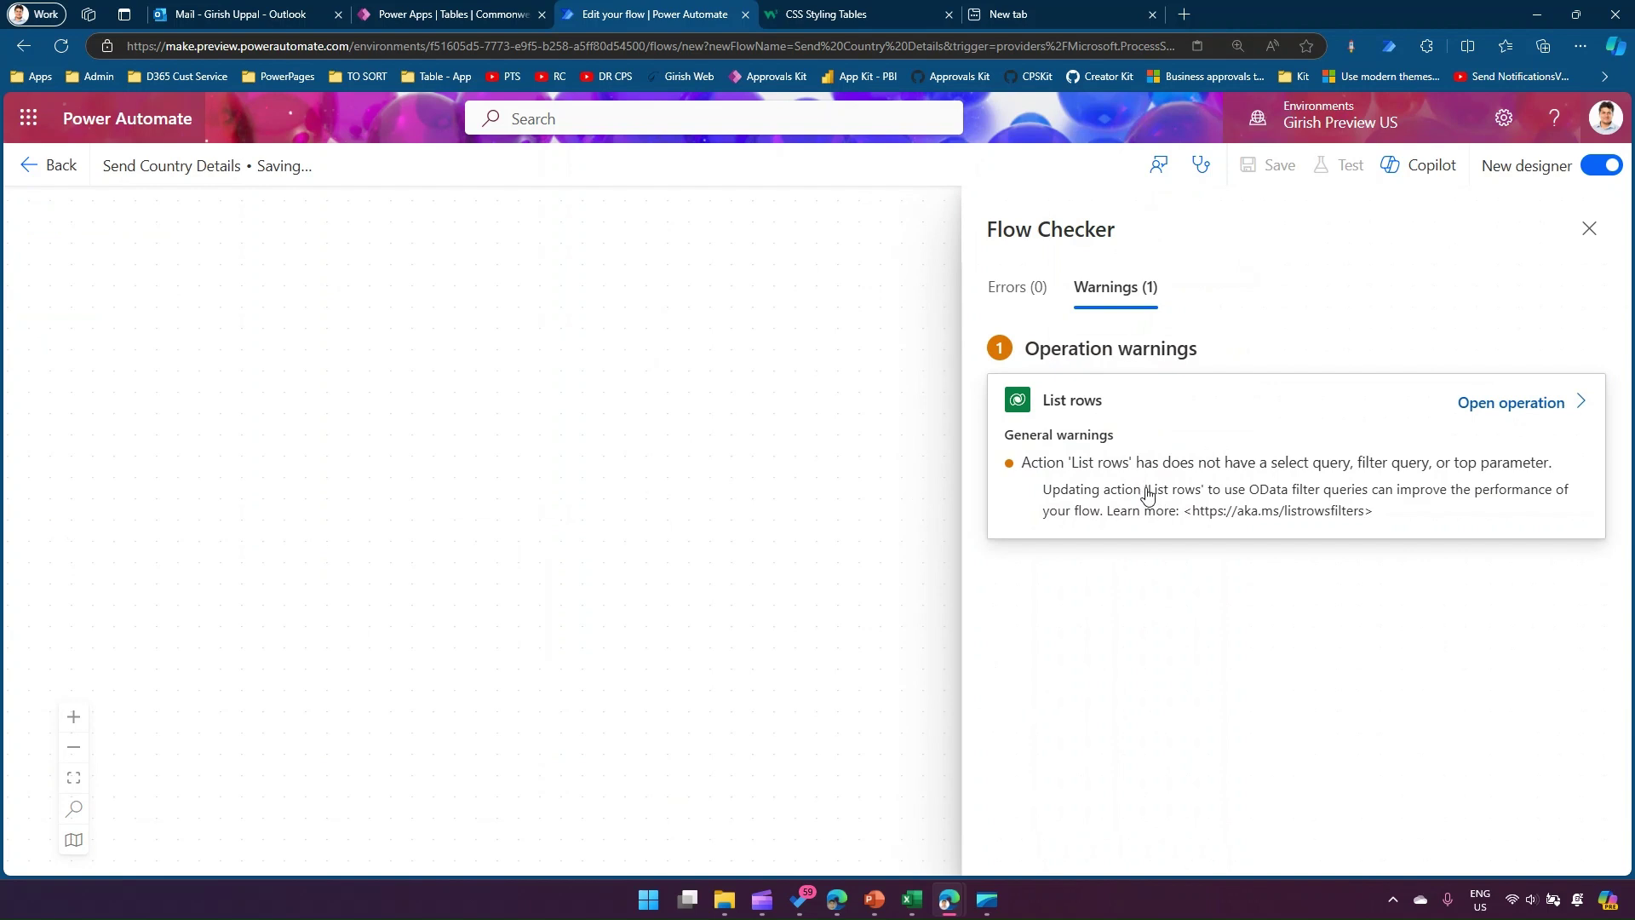
- Open the List rows step from the Flow Checker's missing filter query warning
click(1149, 495)
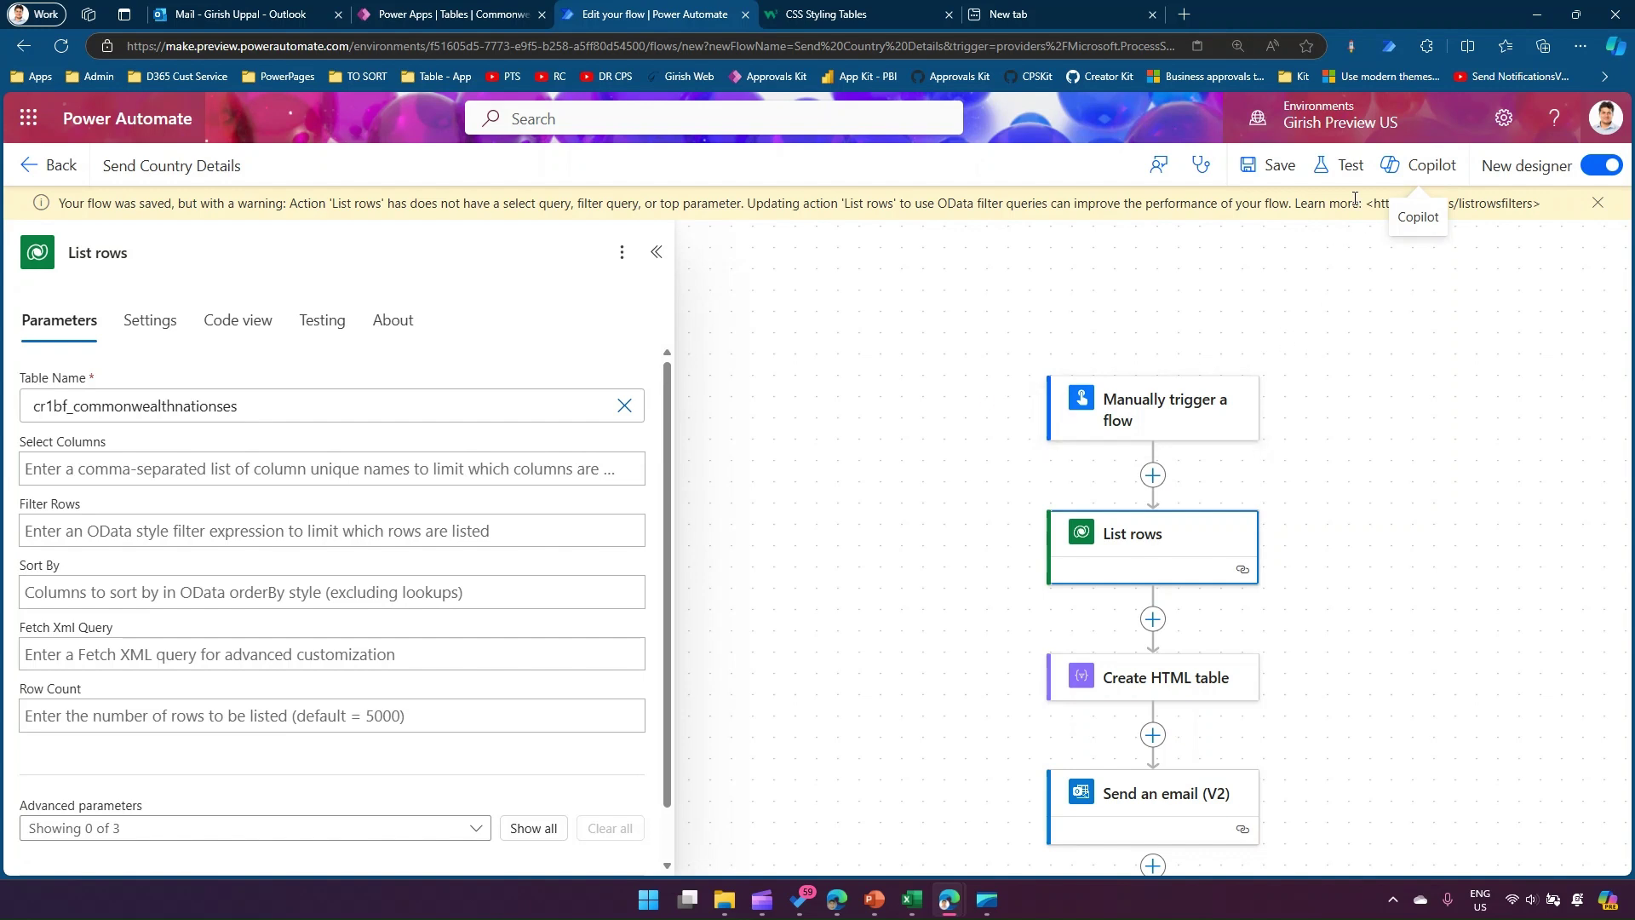
- Test-run the flow manually, refresh the Outlook inbox, and return to the run confirmation
click(1343, 165)
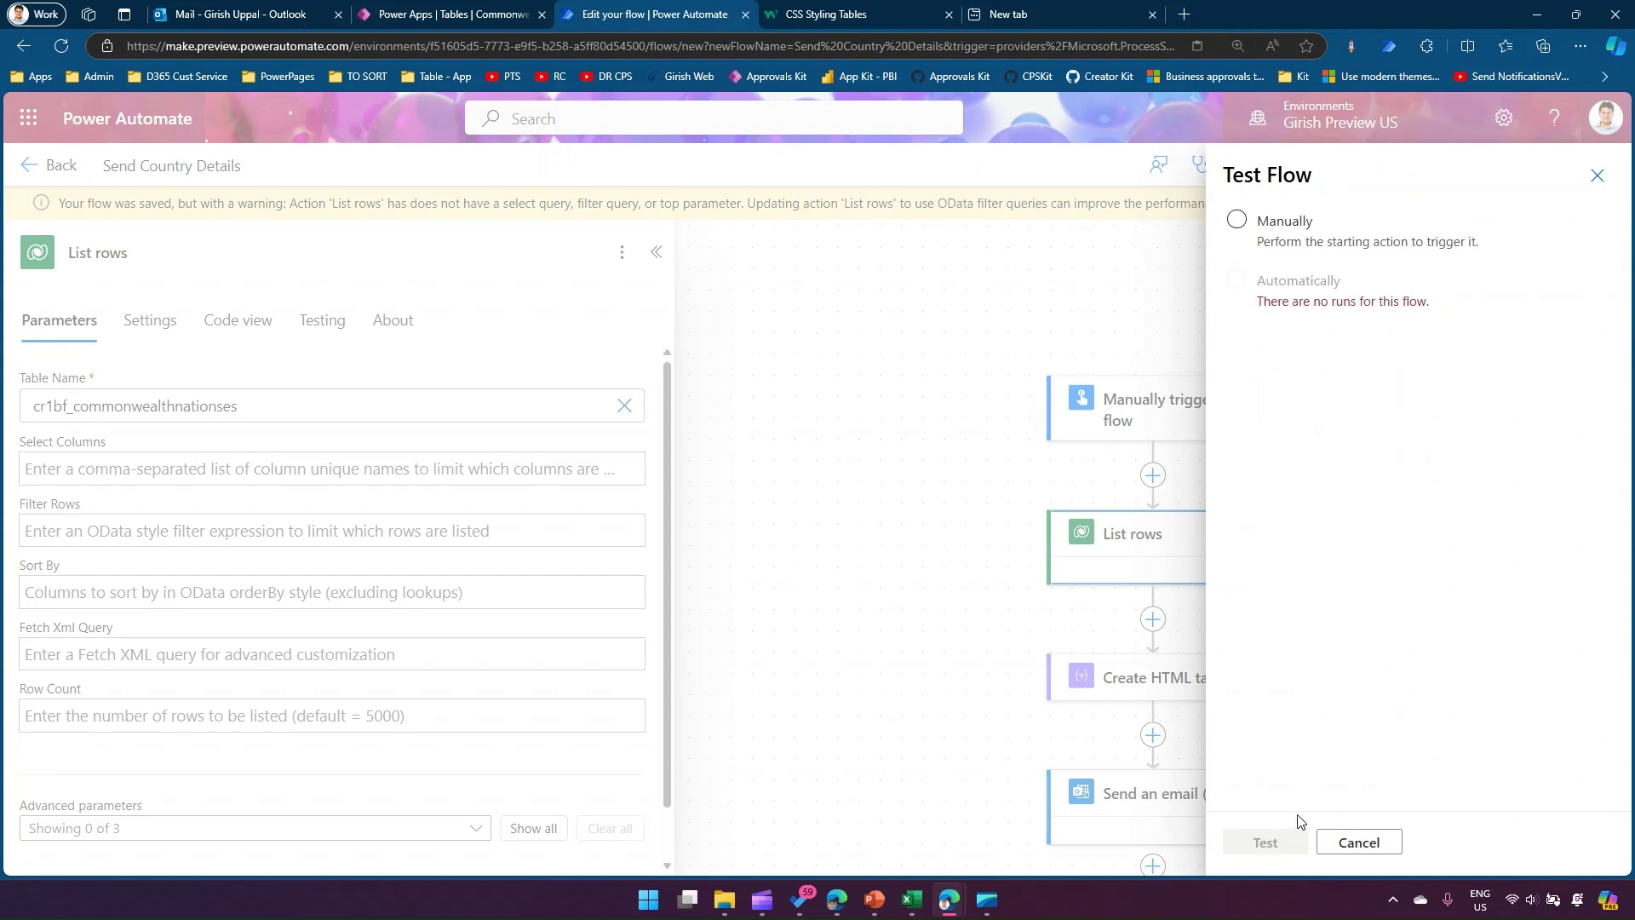
click(1297, 844)
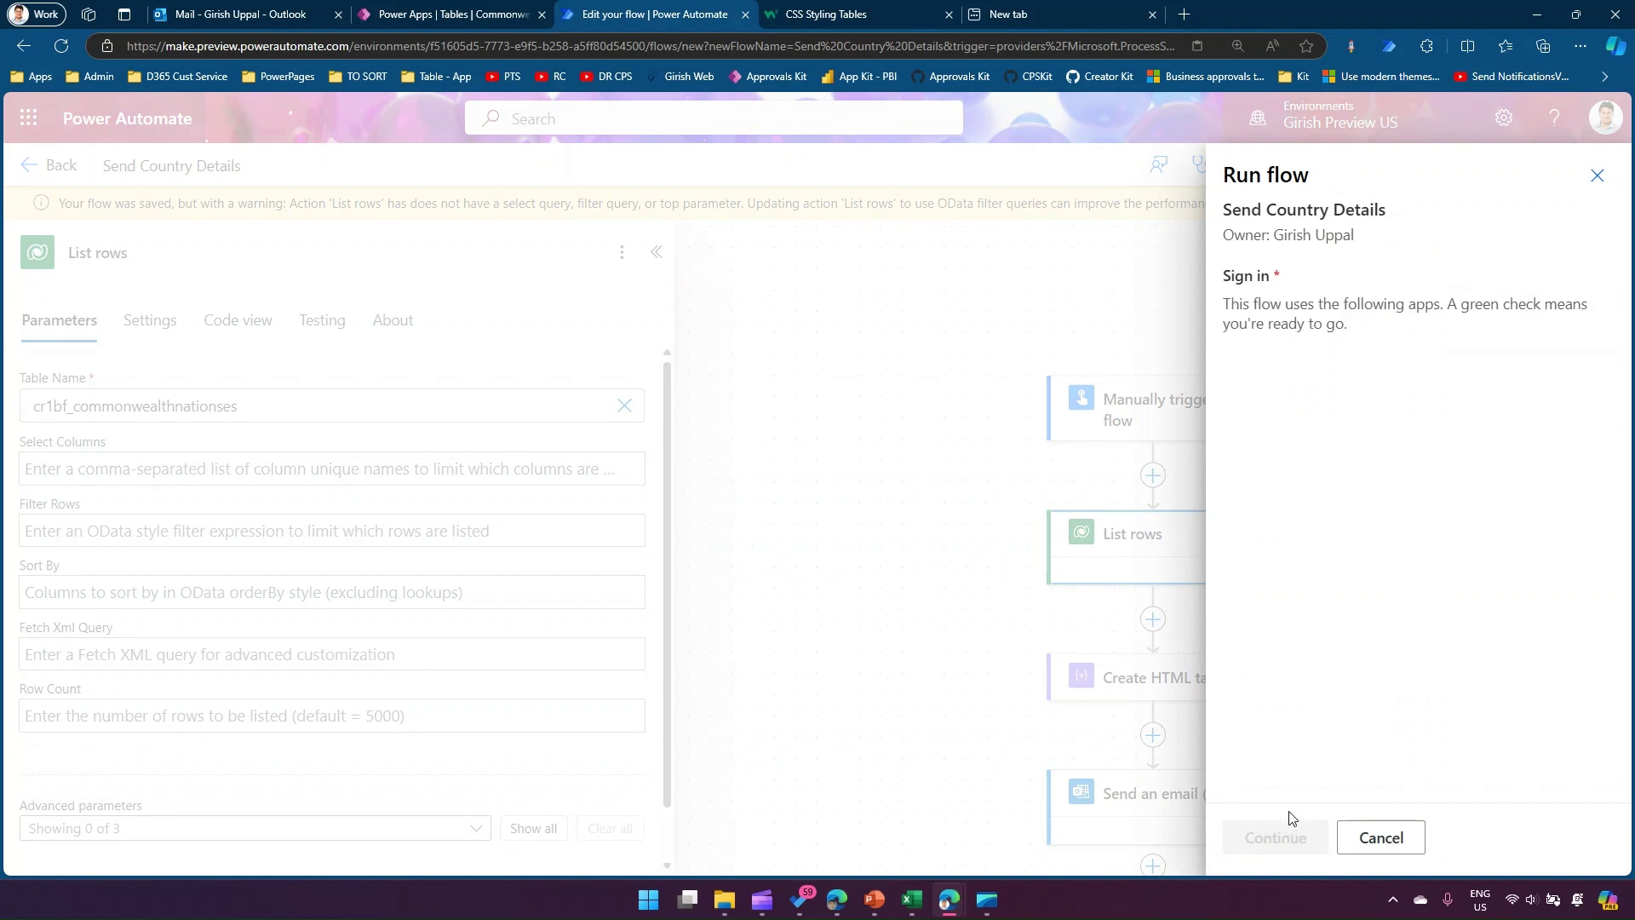
click(1277, 838)
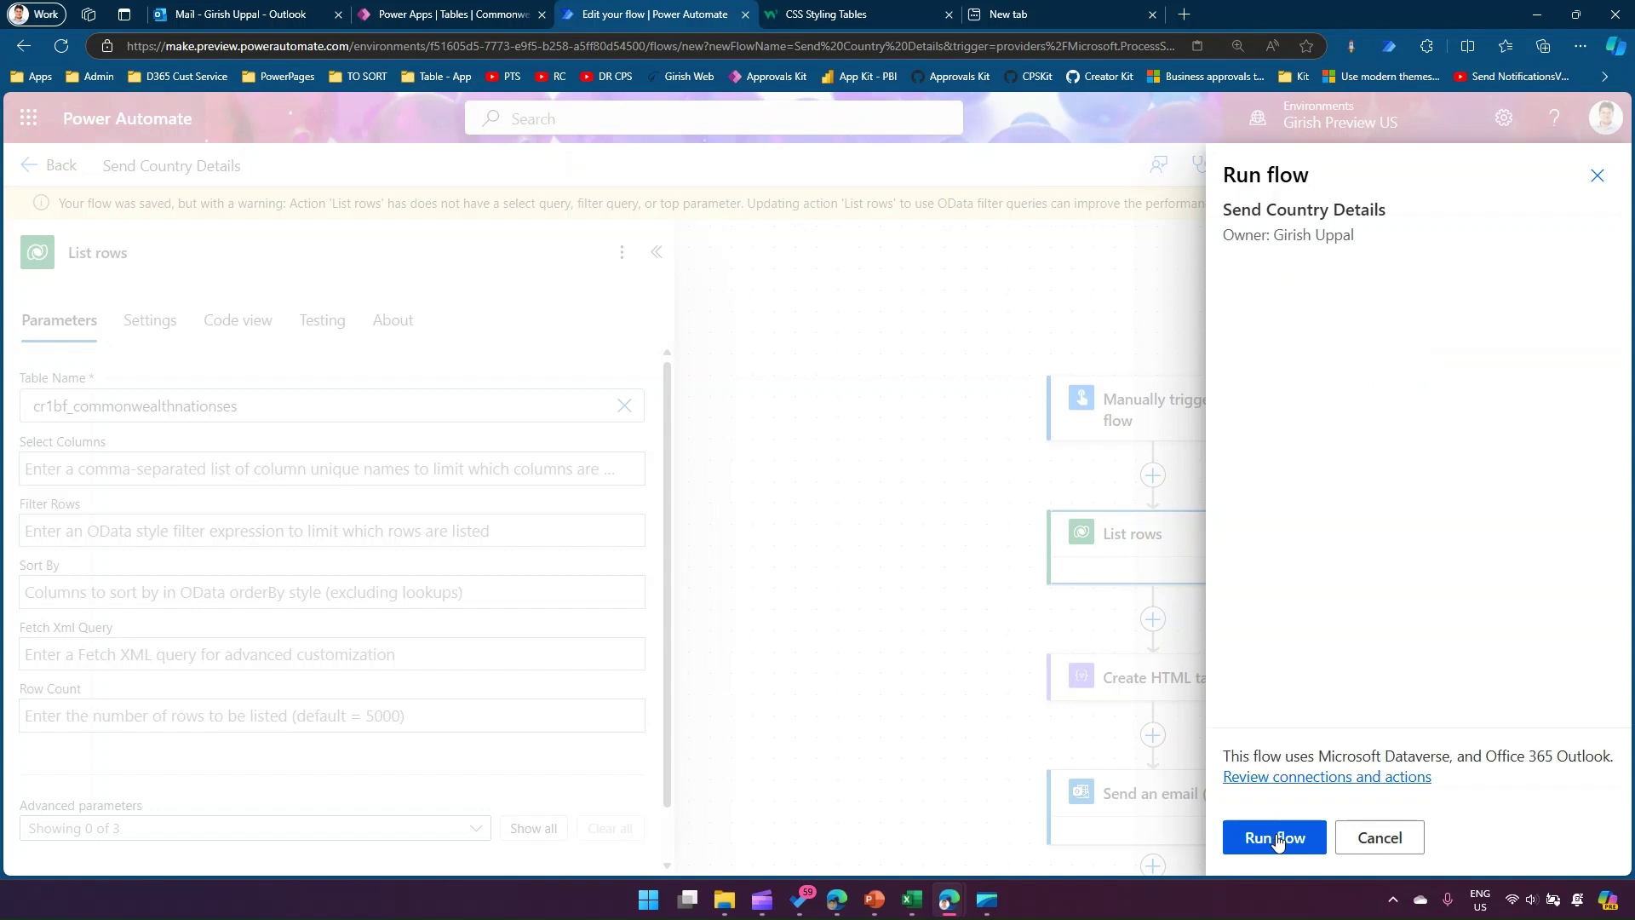
click(1277, 838)
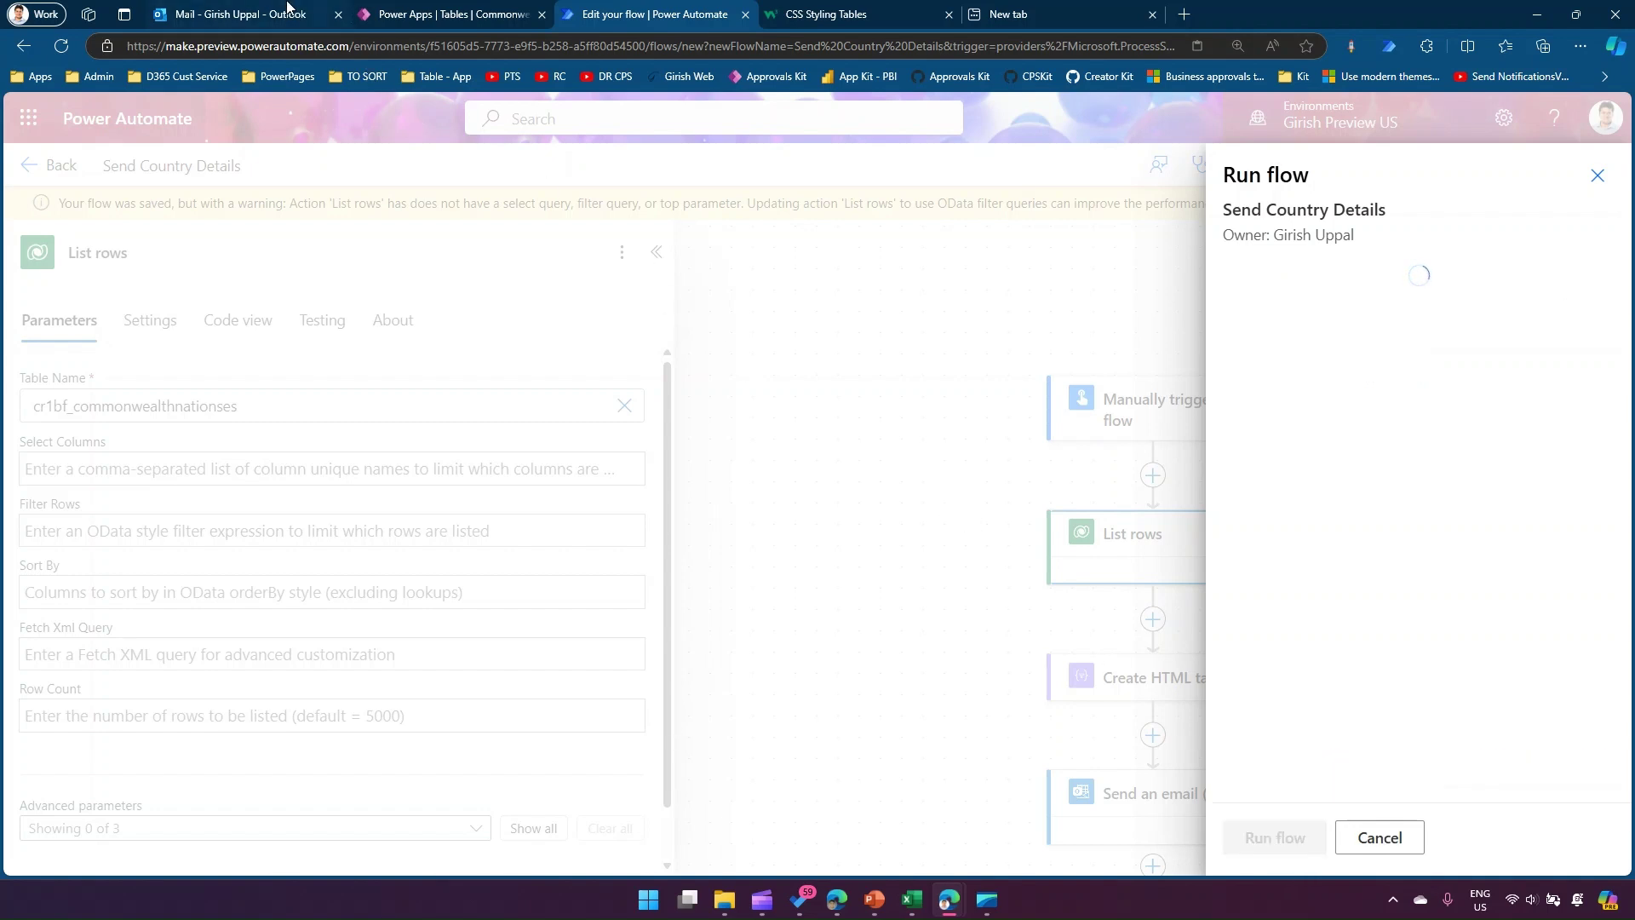
click(287, 10)
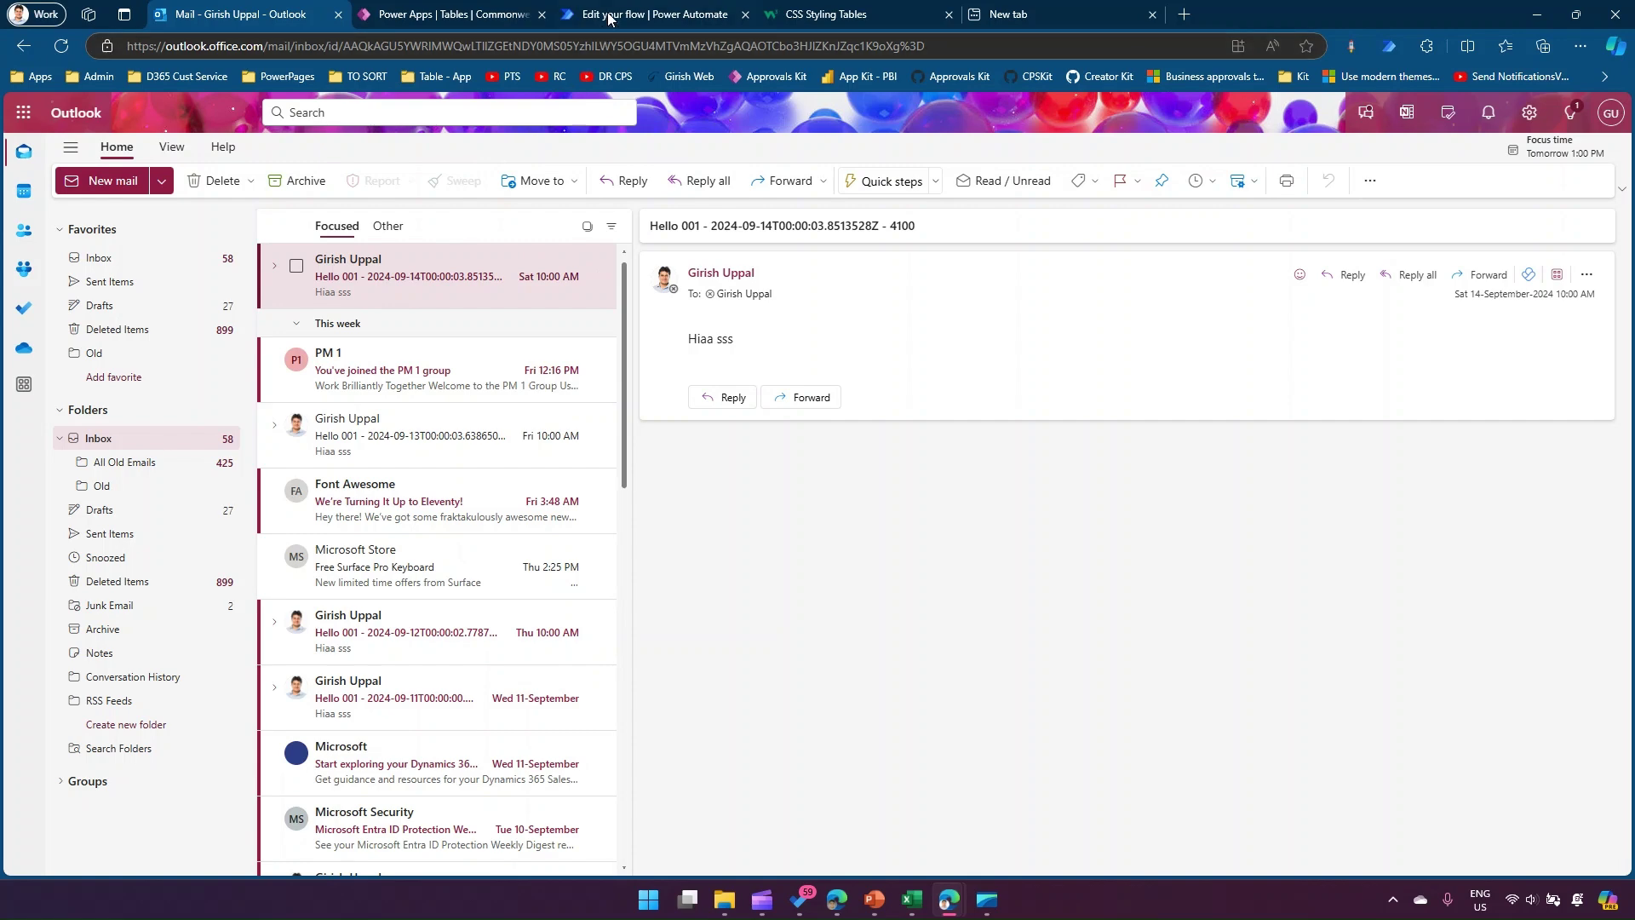
click(61, 45)
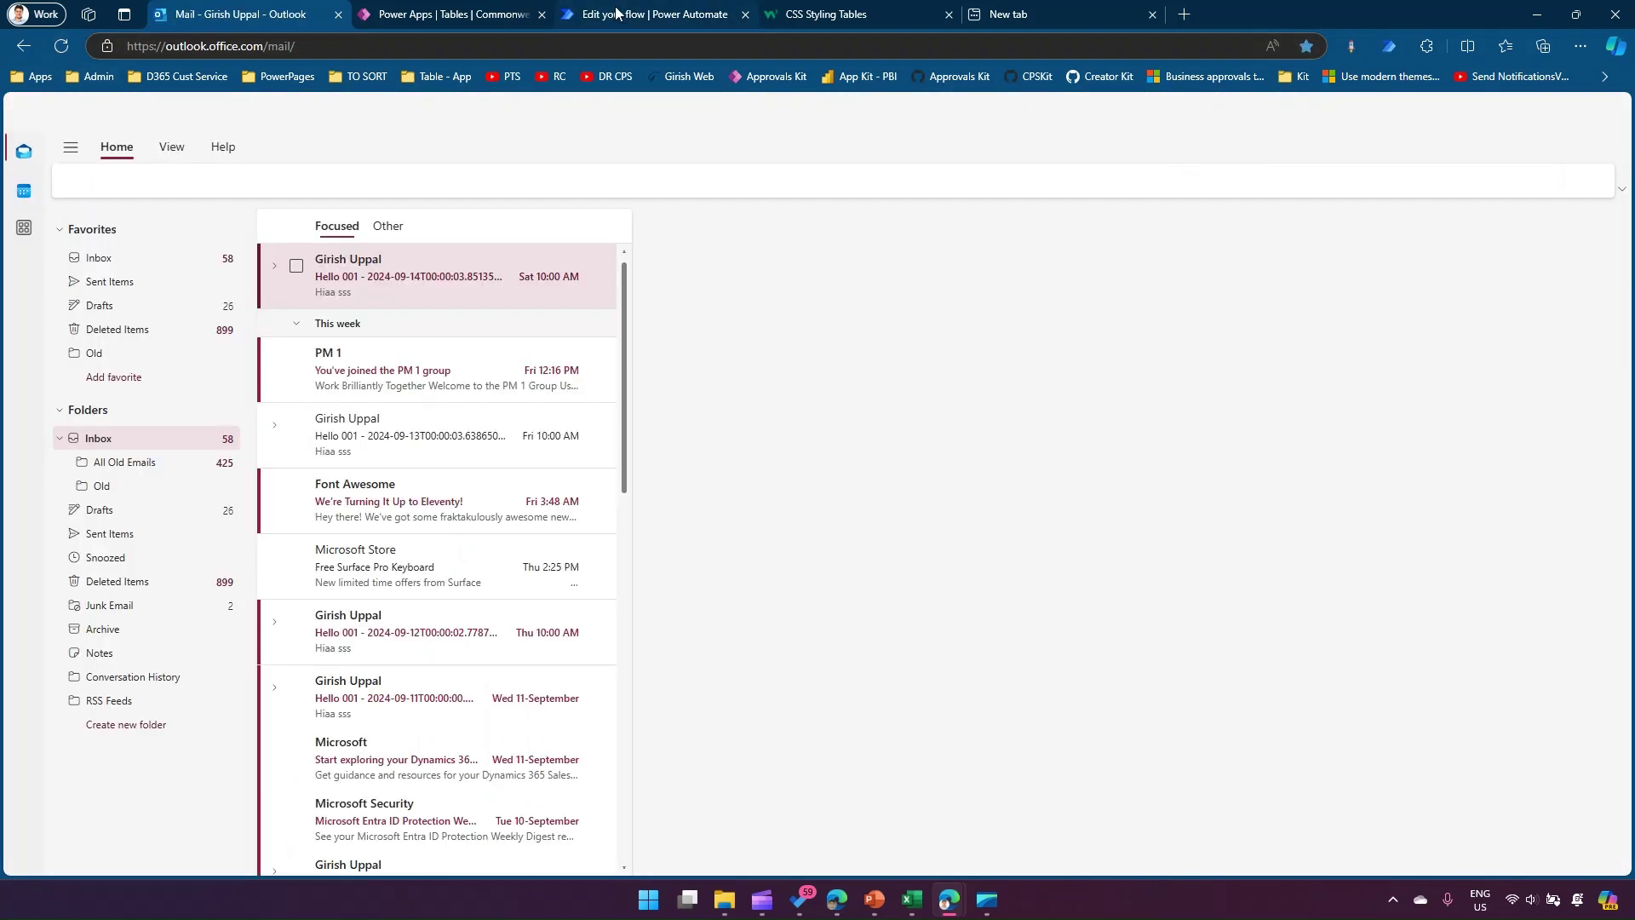
click(616, 12)
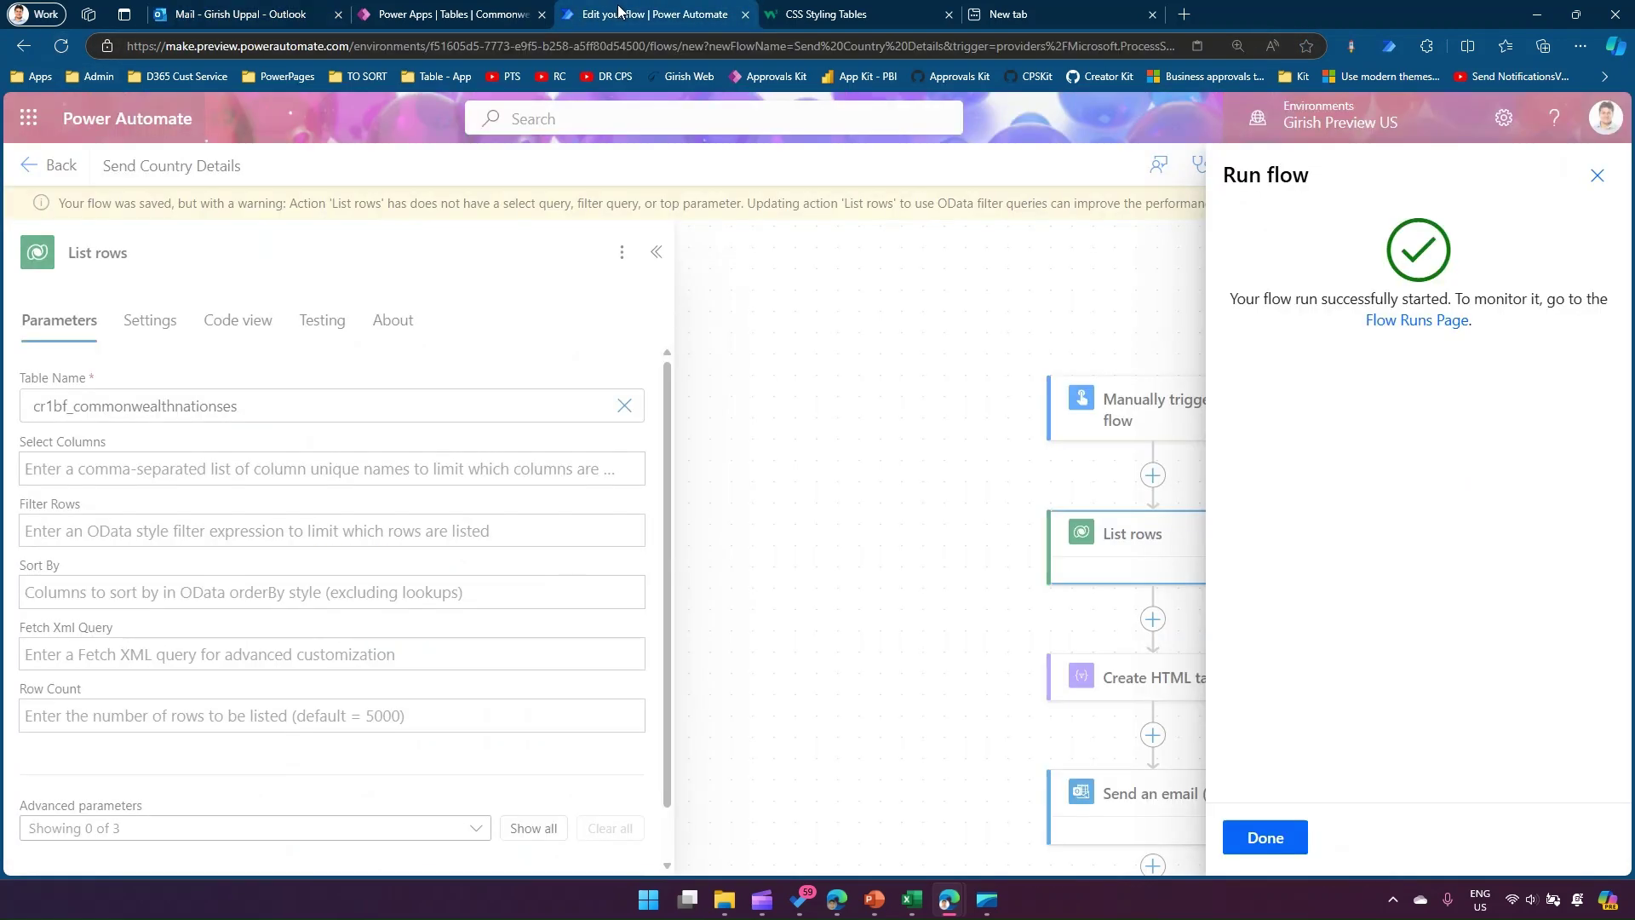
- Open the new 'List of Commonwealth Nations' email in Outlook and view its table
click(1263, 837)
click(240, 14)
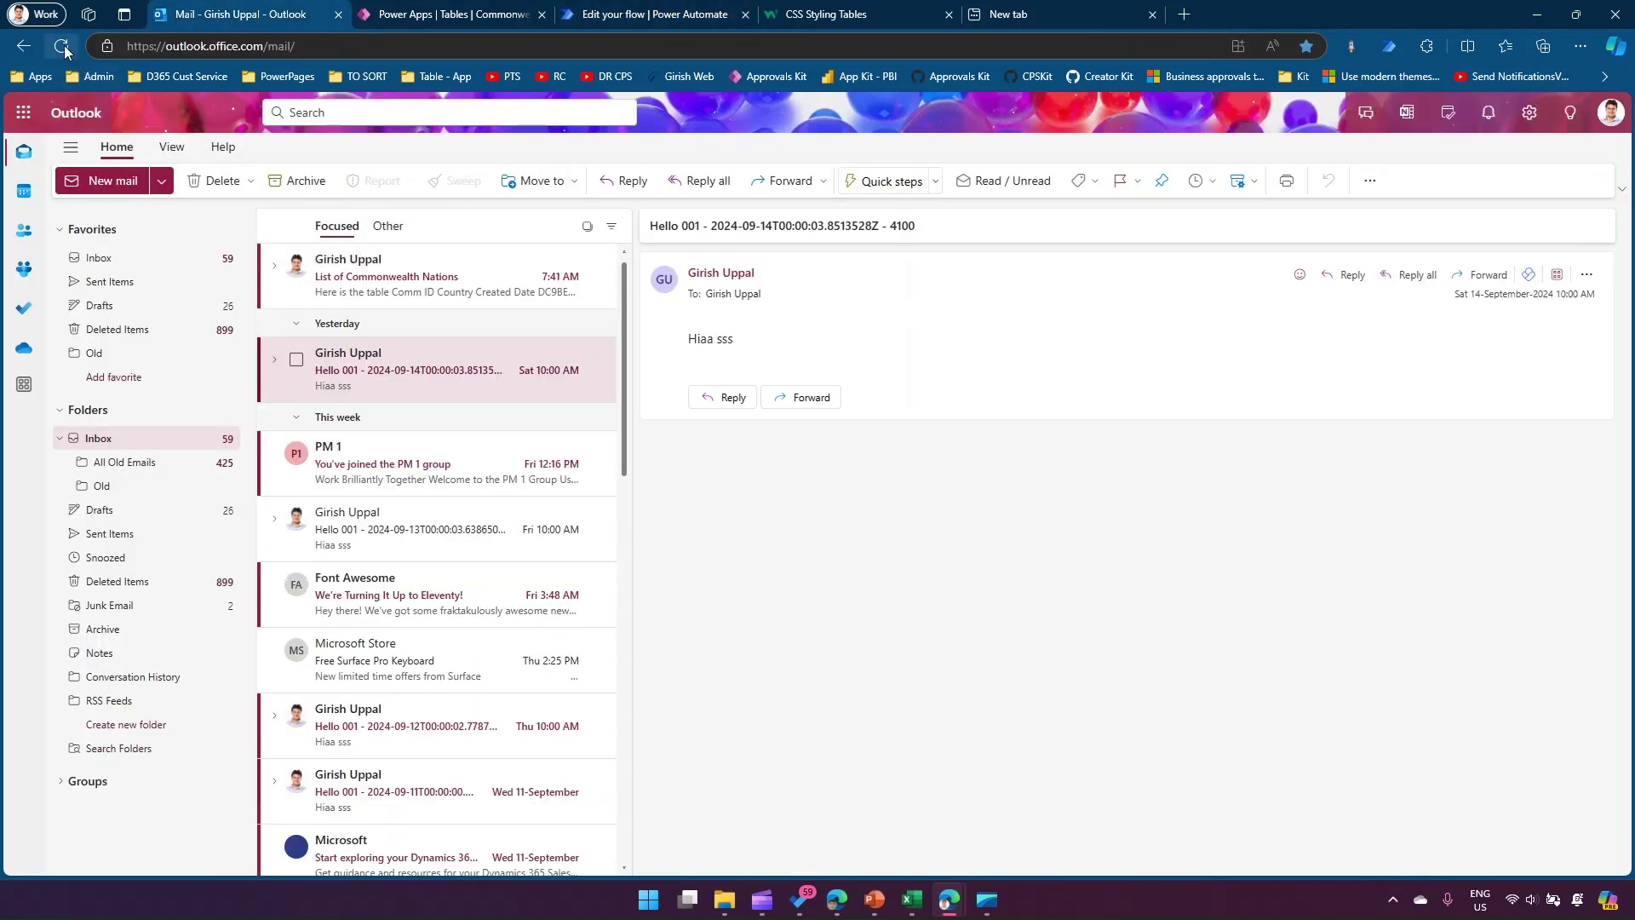
click(387, 290)
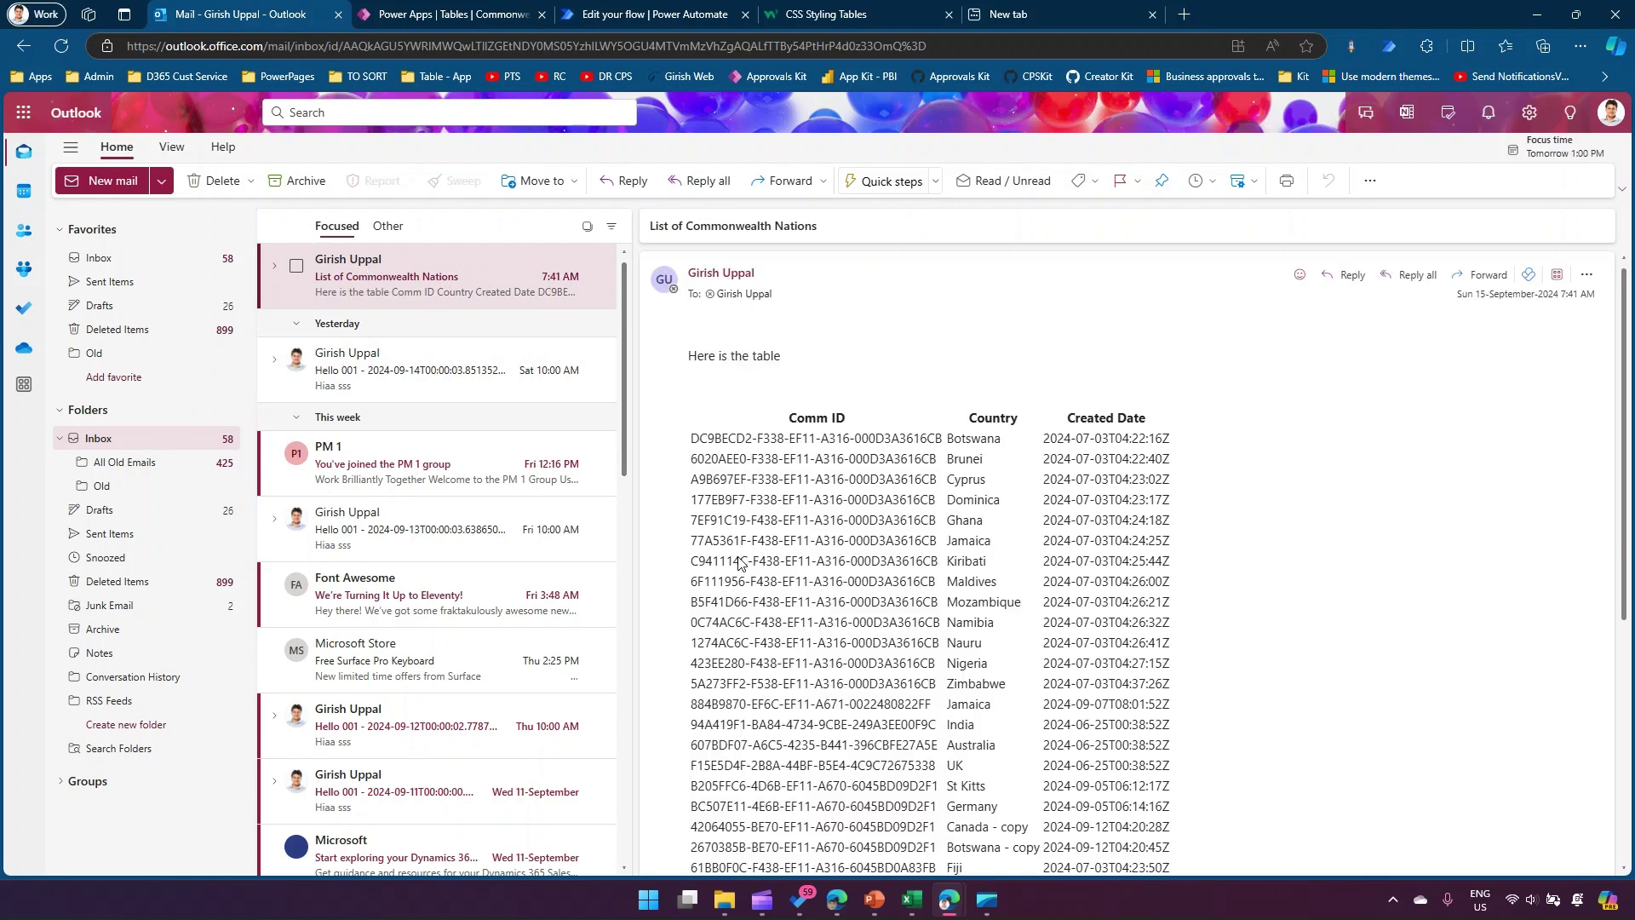
scroll(908, 663, down, 3)
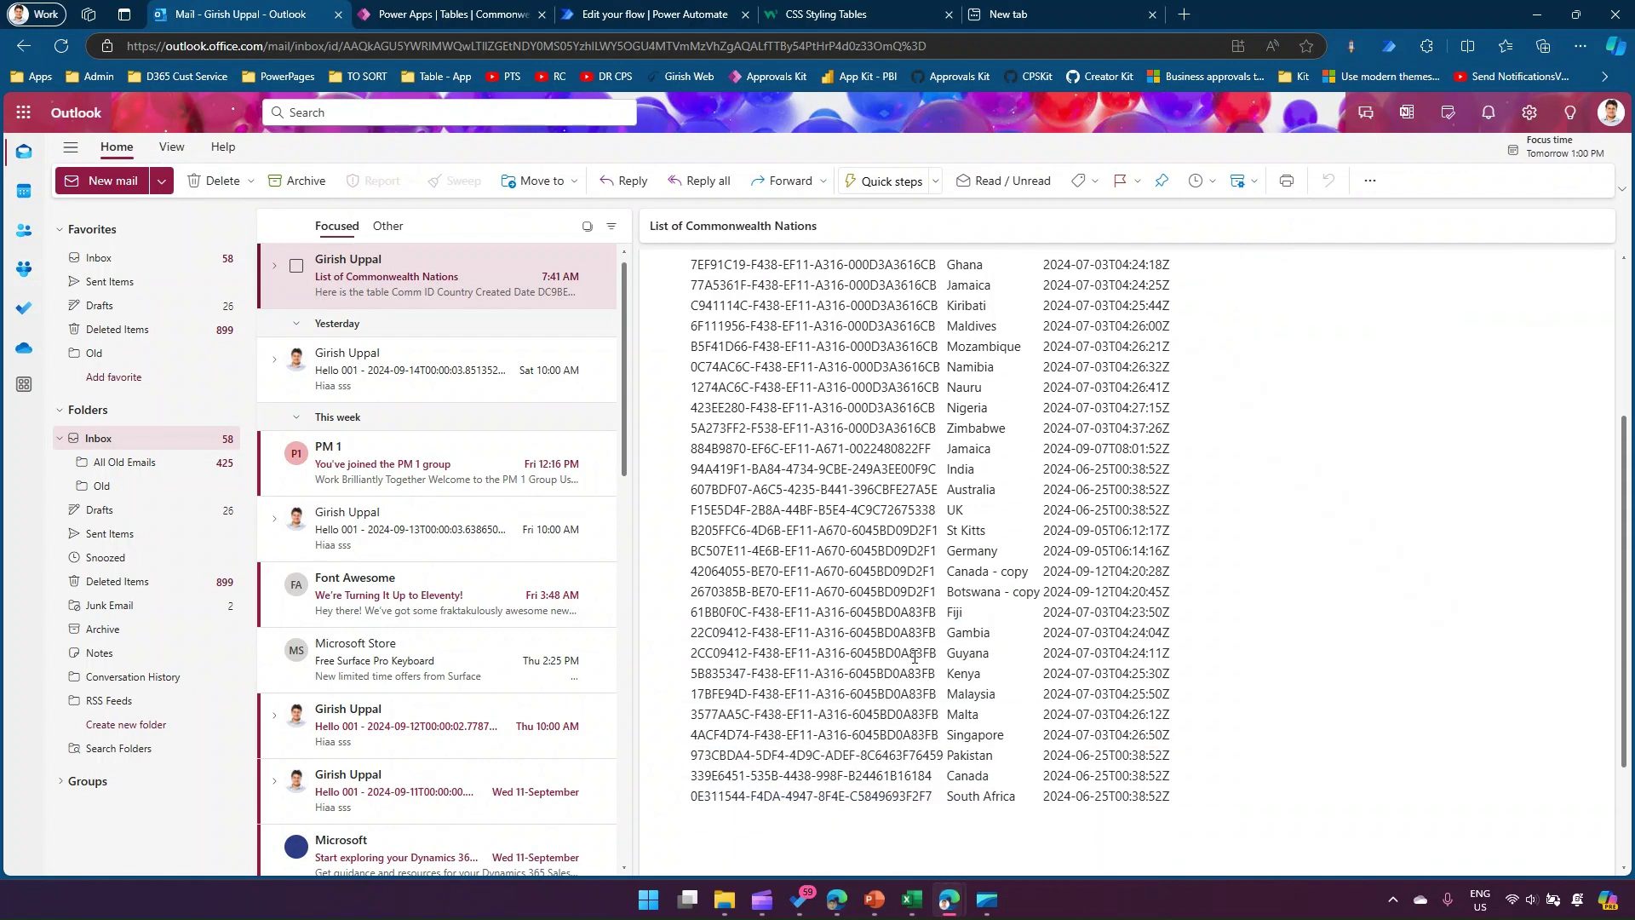
scroll(913, 657, up, 2)
scroll(913, 656, up, 1)
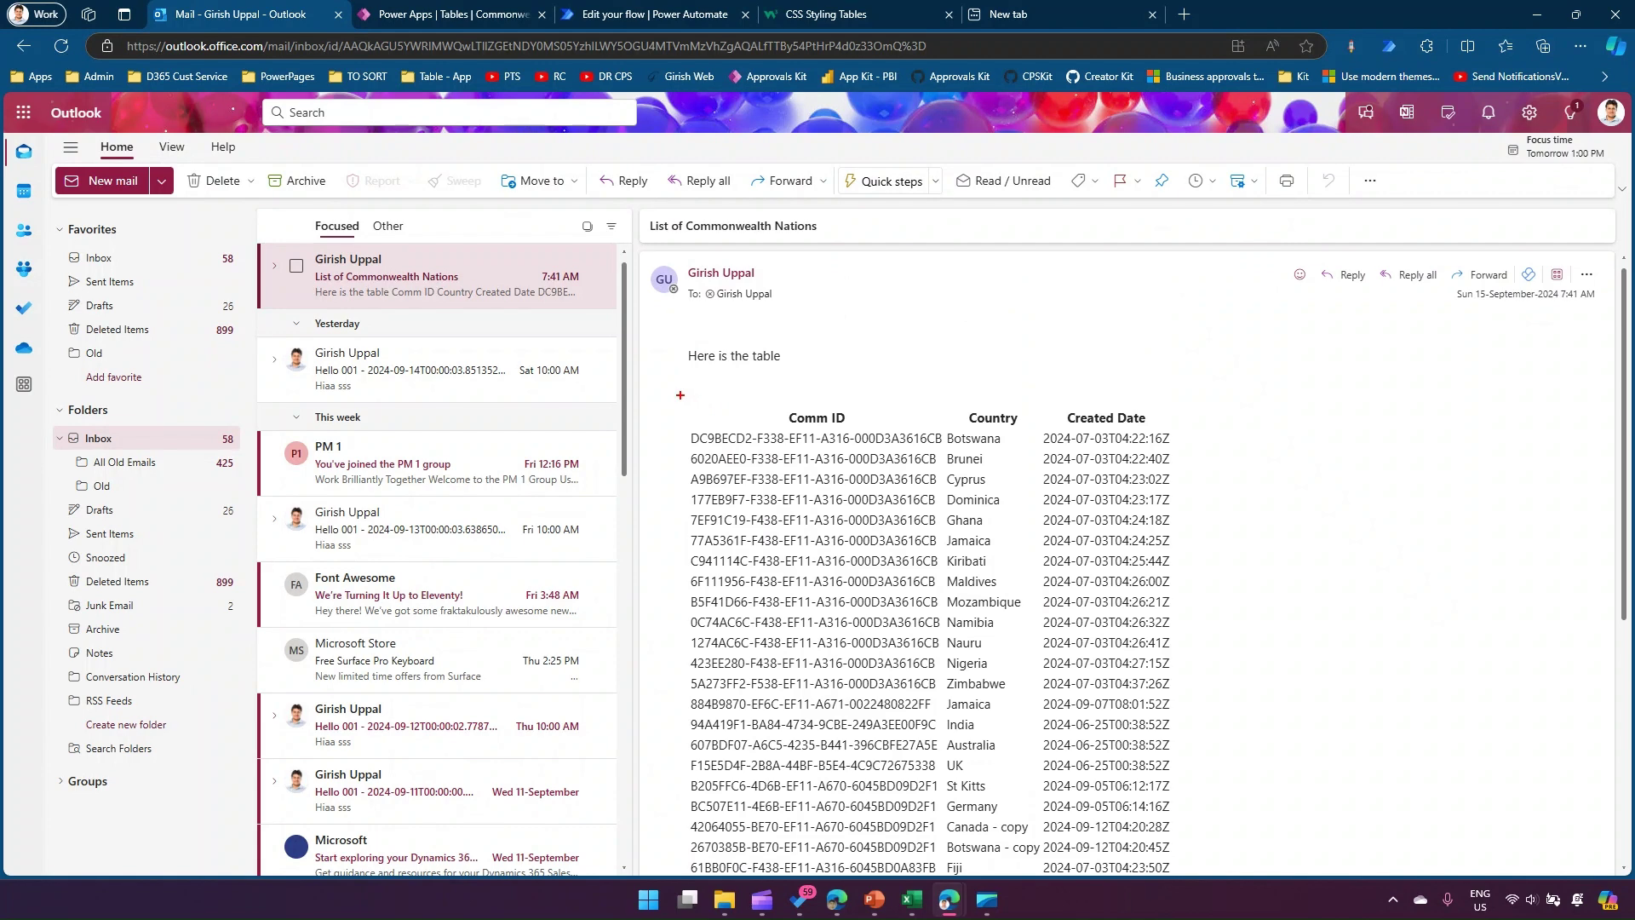
- Mark the unstyled emailed table with a red frame and arrow, then clear the annotations
mouse_move(680, 394)
mouse_down()
mouse_move(1018, 700)
mouse_move(1193, 734)
mouse_up()
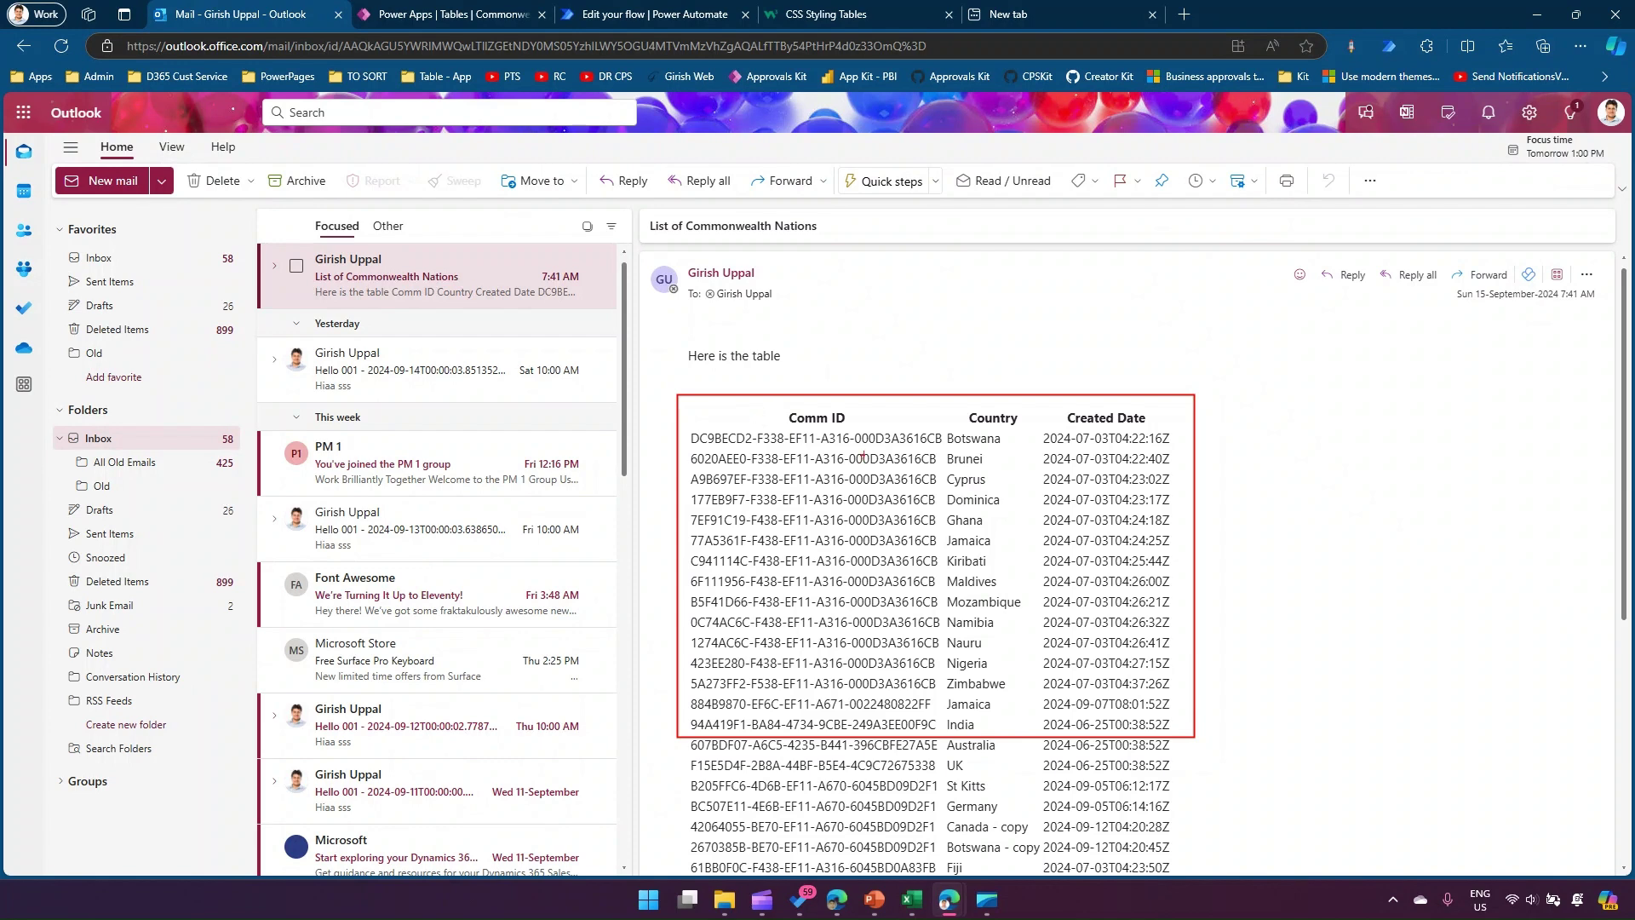
drag(1400, 455, 1237, 567)
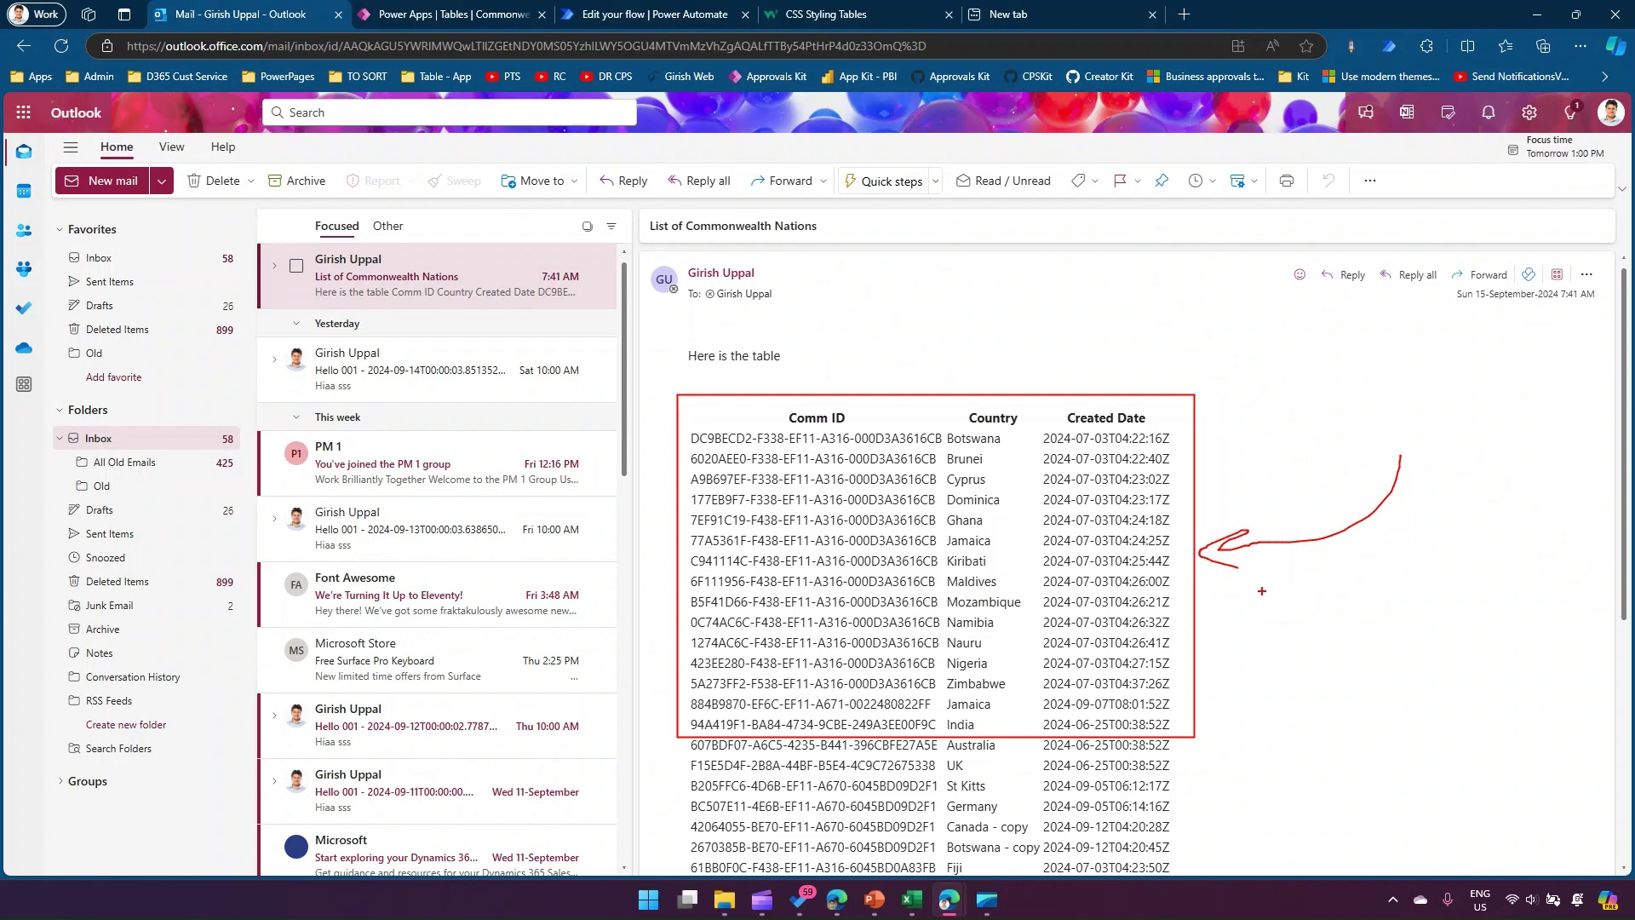
key(Escape)
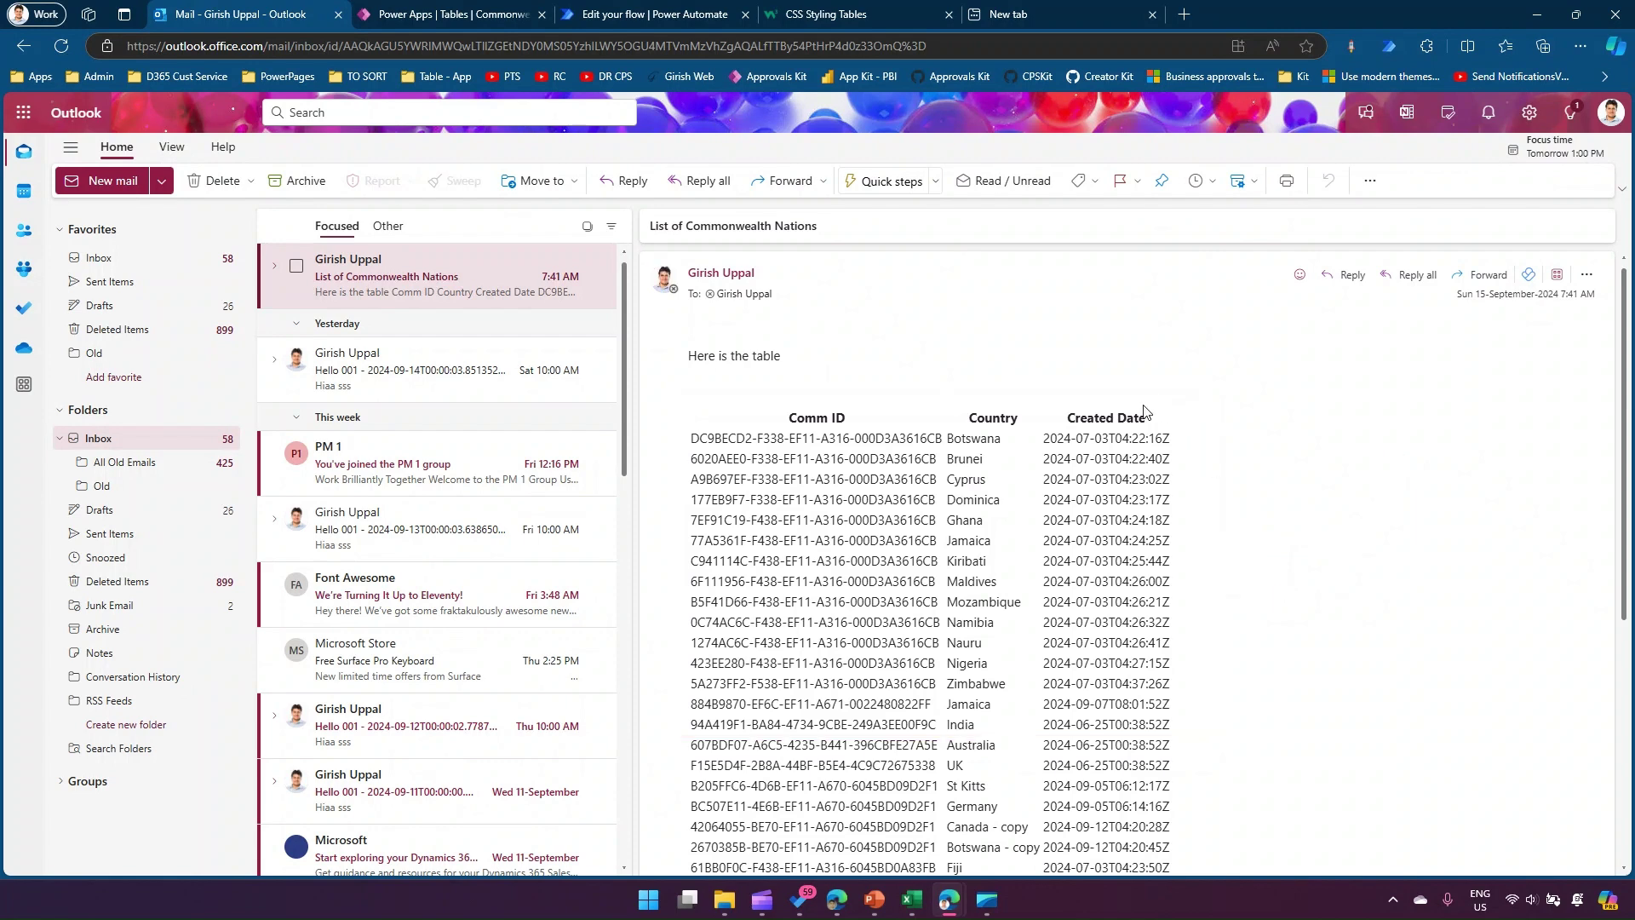
click(862, 15)
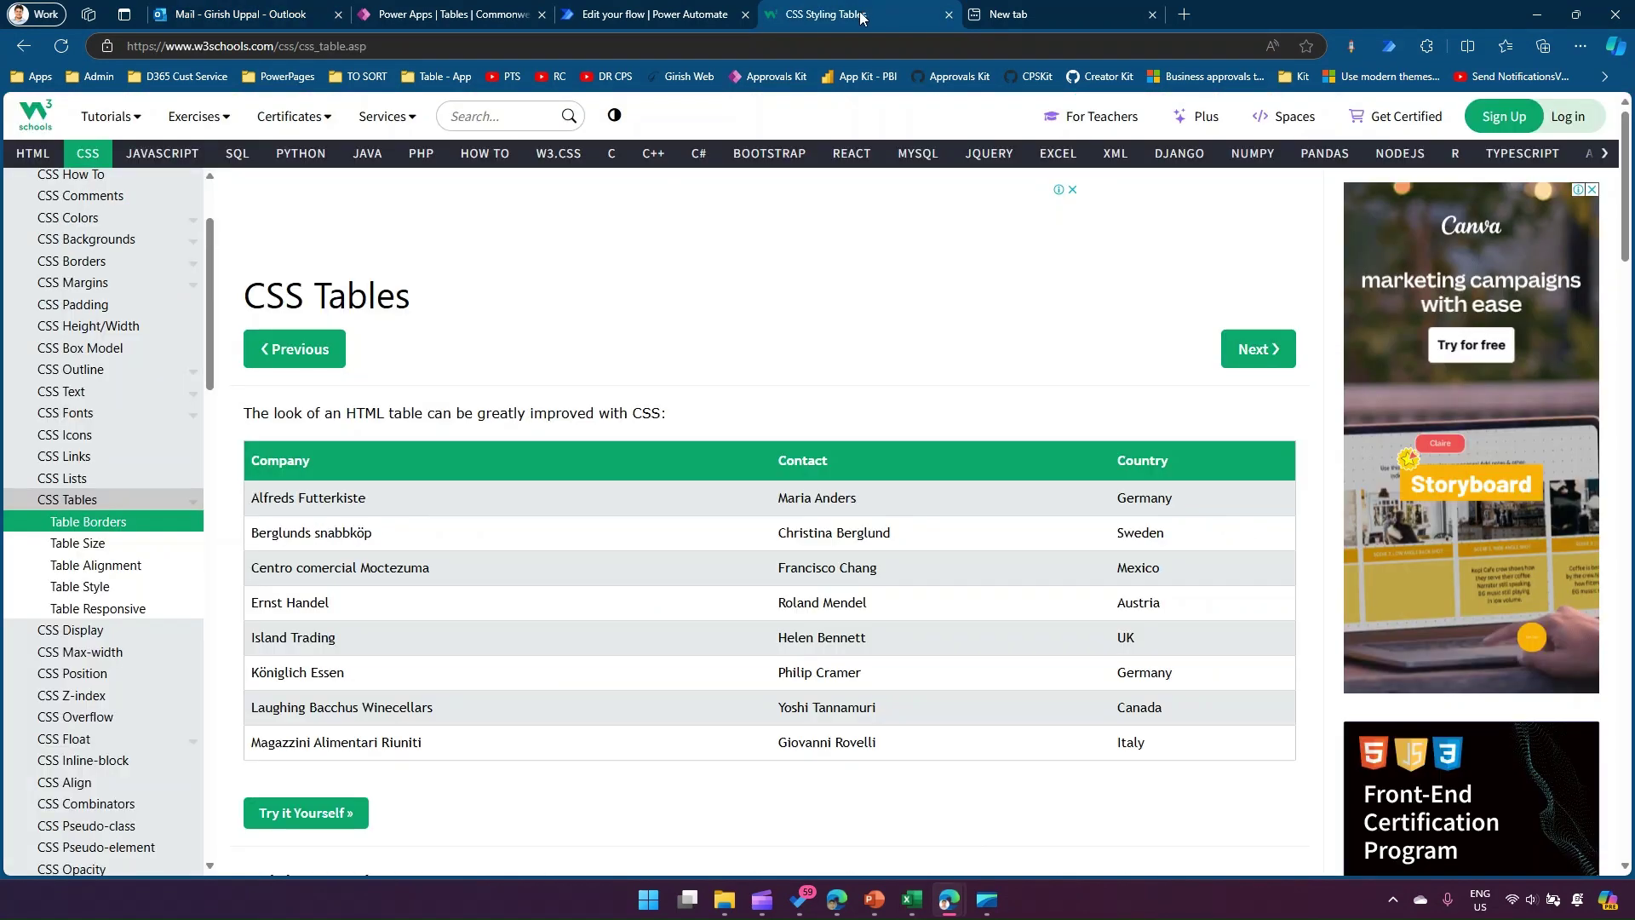
- Launch the green-header customers table example via Try it Yourself and highlight its #customers rules
drag(263, 45, 315, 46)
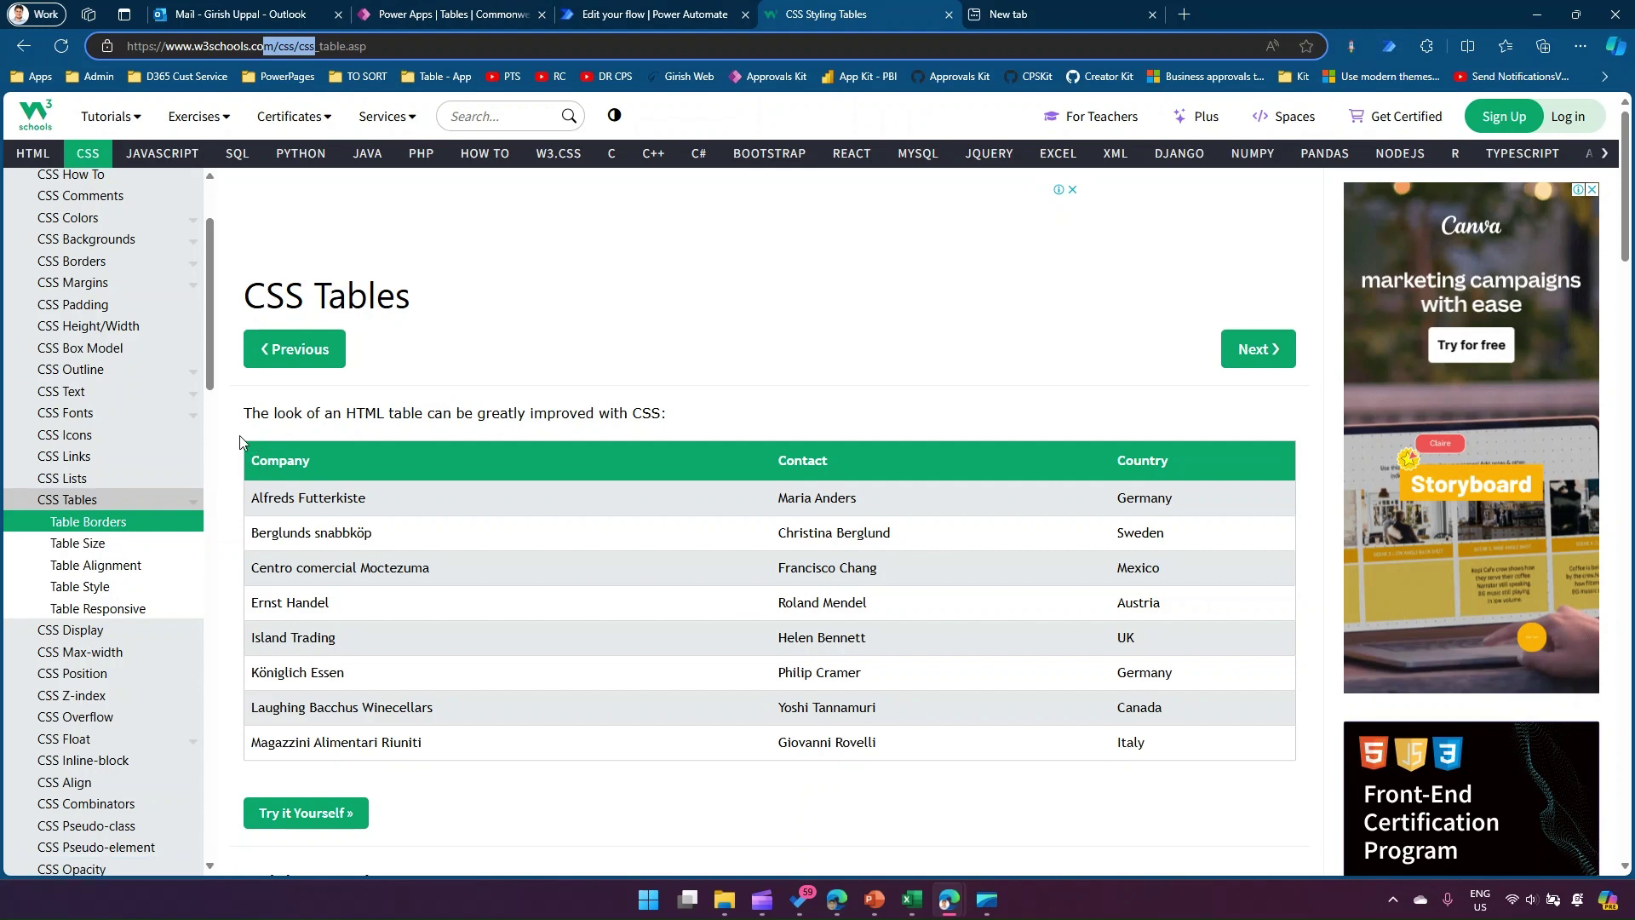
drag(238, 435, 1144, 714)
click(1122, 746)
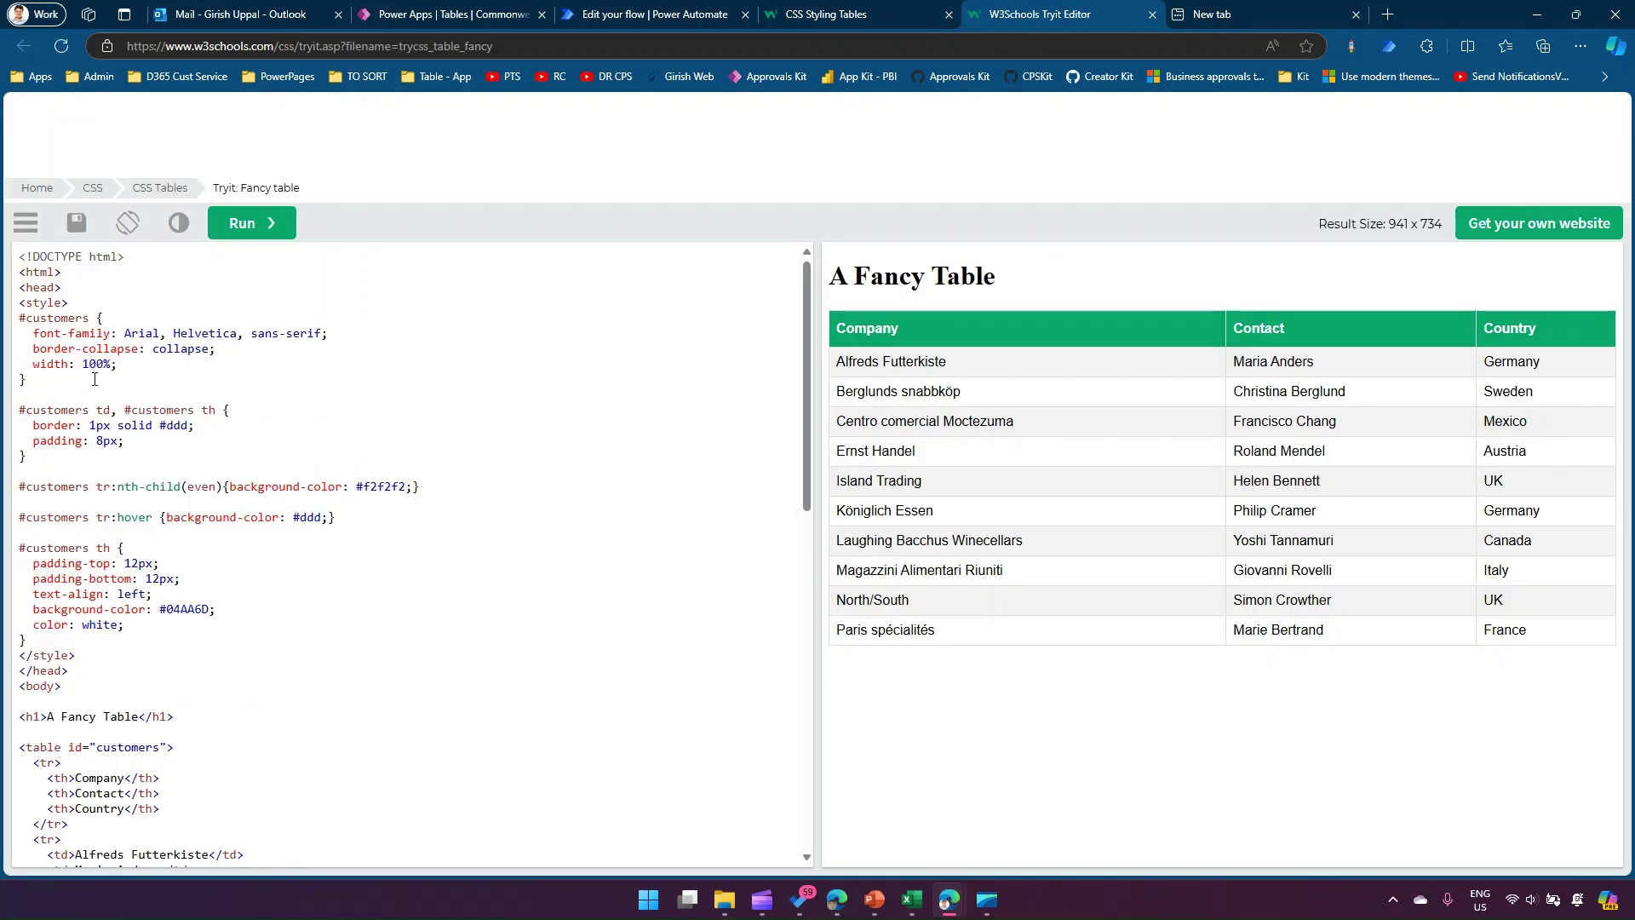
mouse_move(18, 317)
mouse_down()
mouse_move(60, 579)
mouse_move(87, 626)
mouse_move(75, 656)
mouse_move(3, 332)
mouse_up()
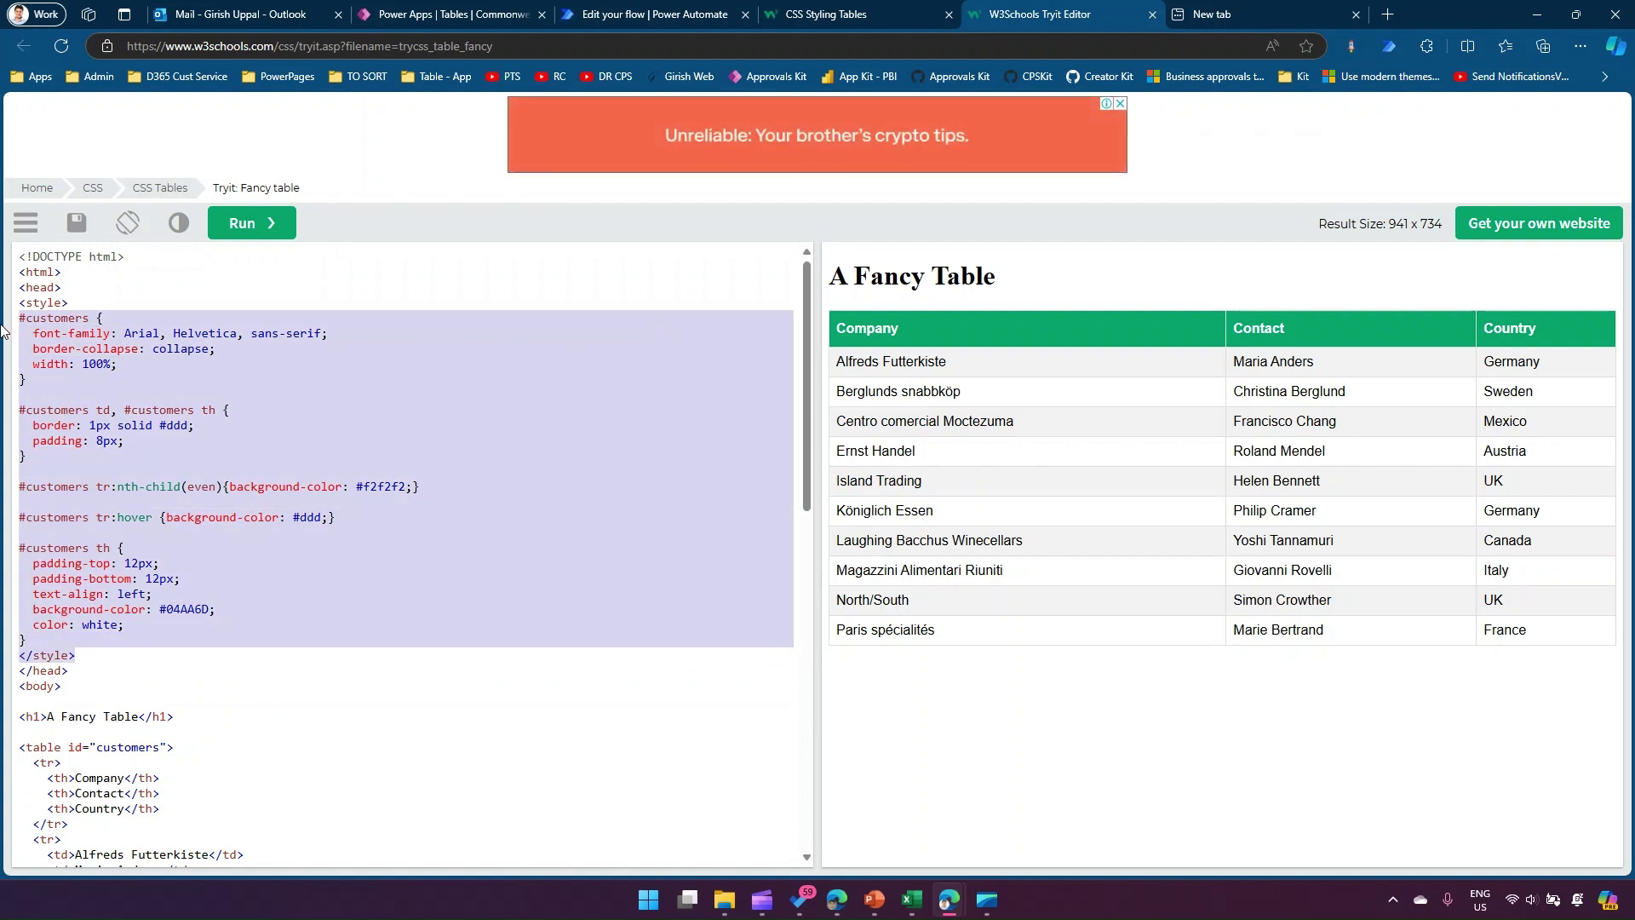
- Go to divtable.com and open its HTML table styler, browsing the template presets
click(1226, 12)
text(divtable.com)
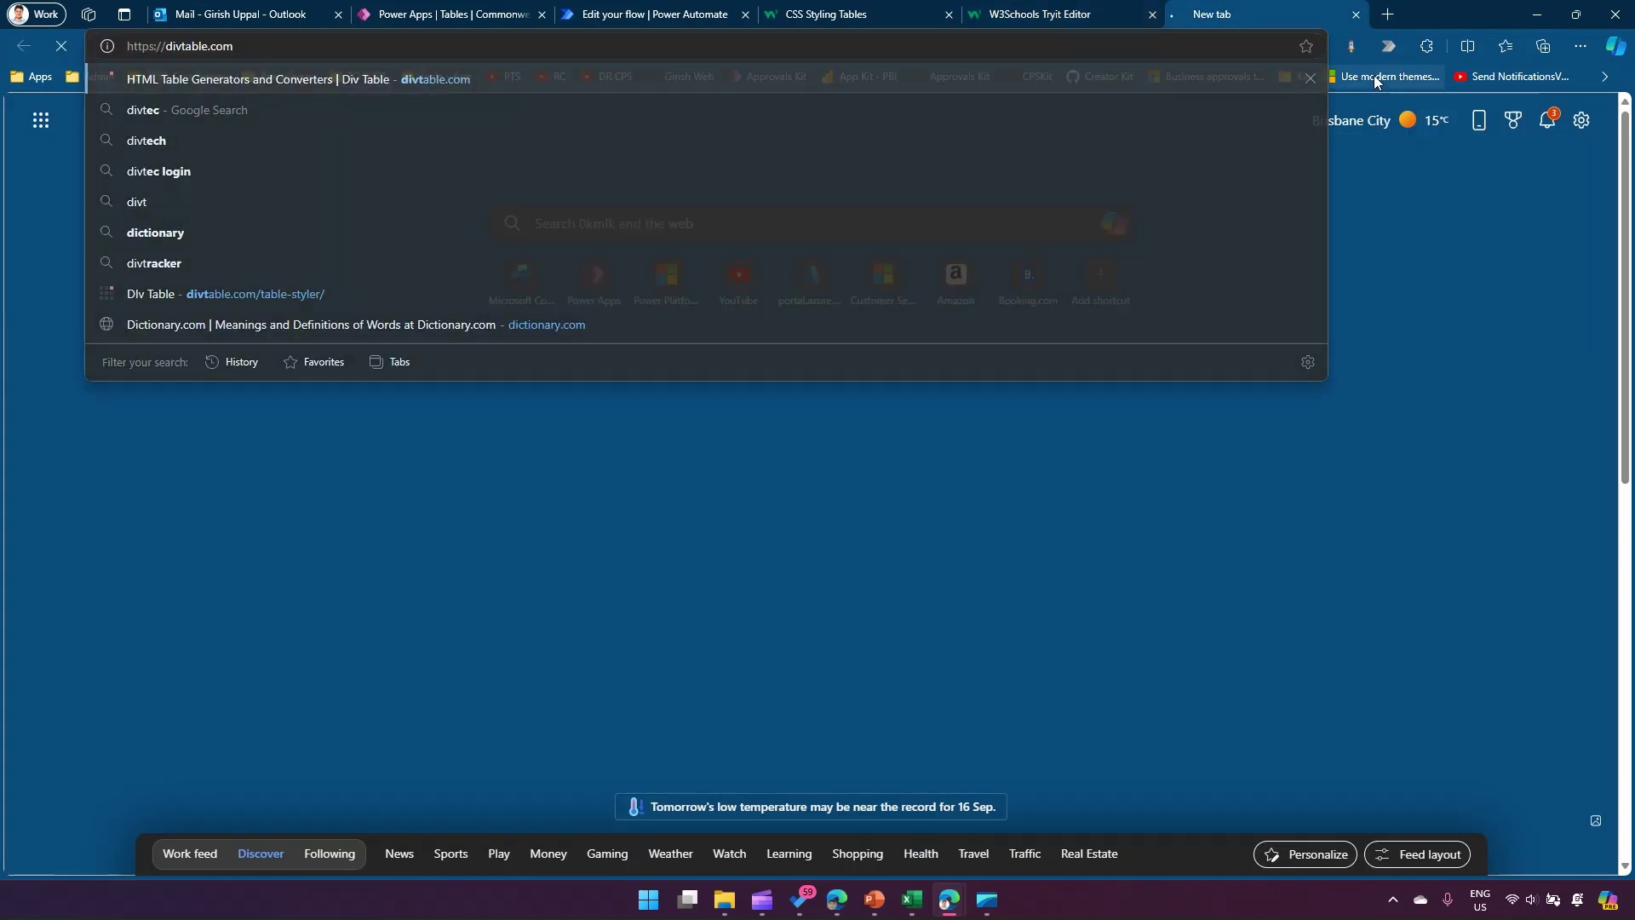
key(Return)
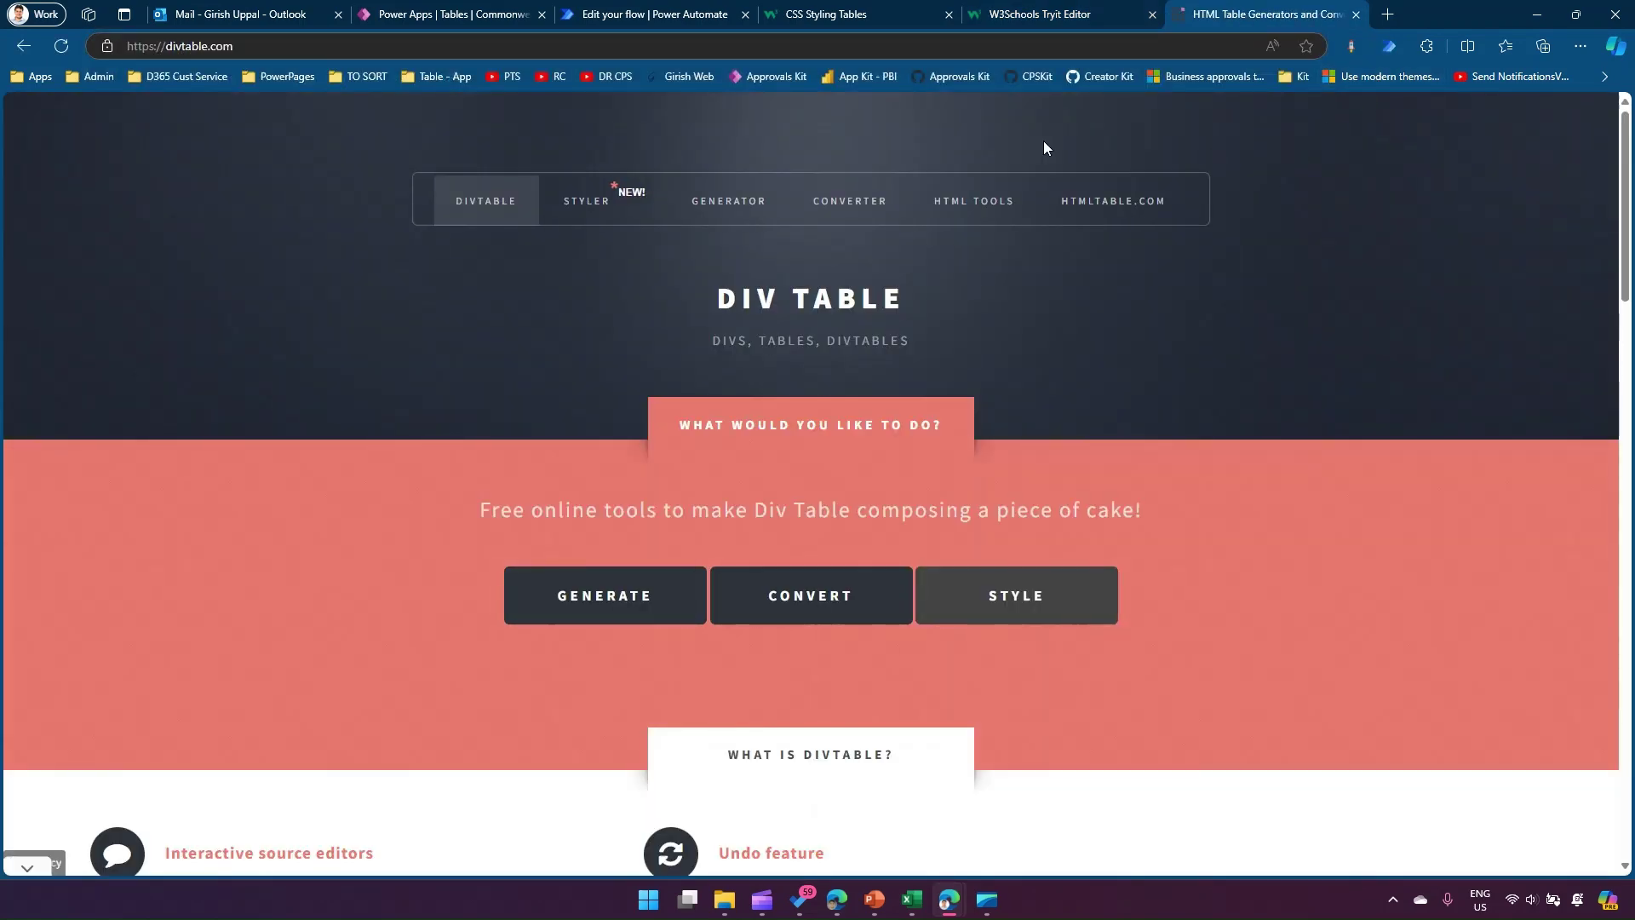
click(592, 202)
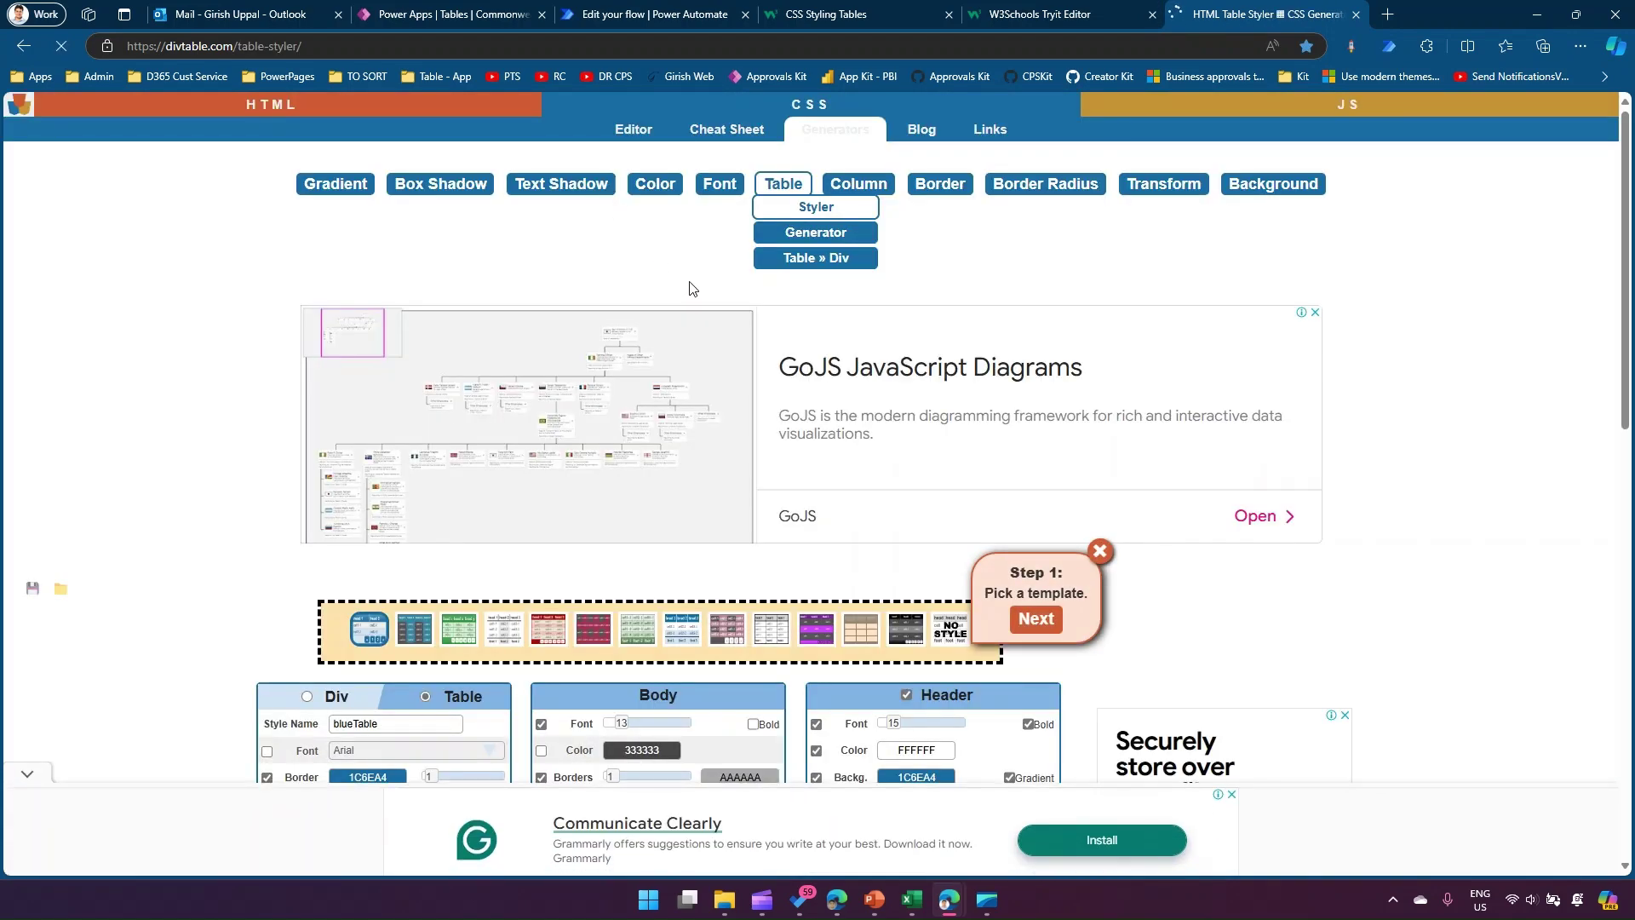
scroll(593, 281, down, 3)
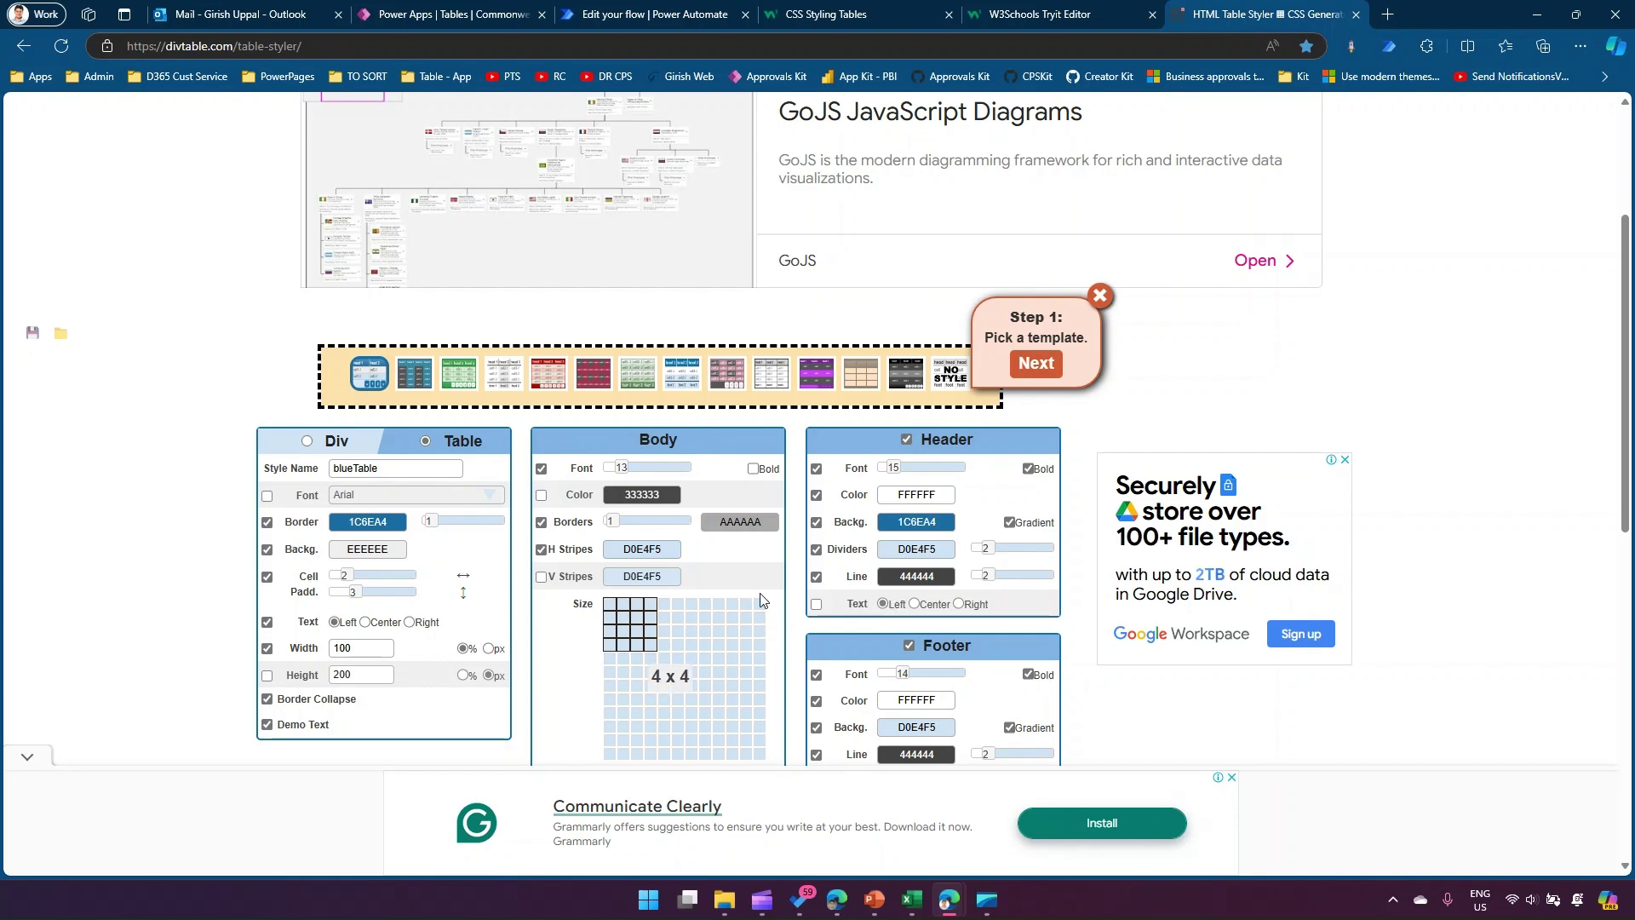
scroll(749, 613, down, 1)
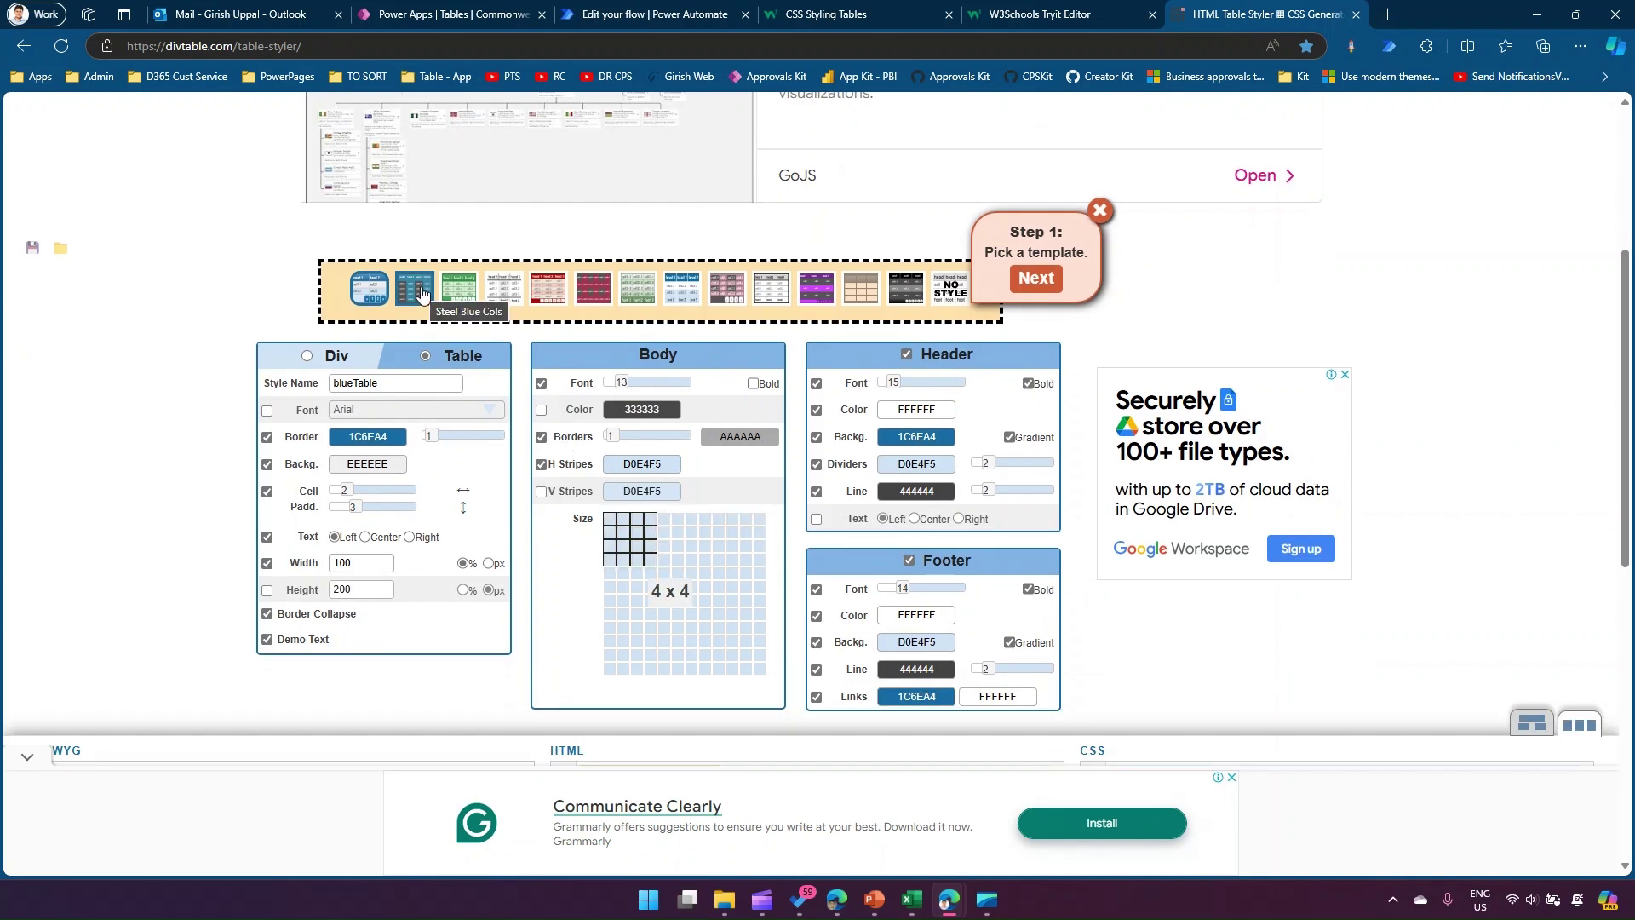
- Try the steelBlueCols and greenTable presets, select all the generated CSS, and return to W3Schools
click(427, 296)
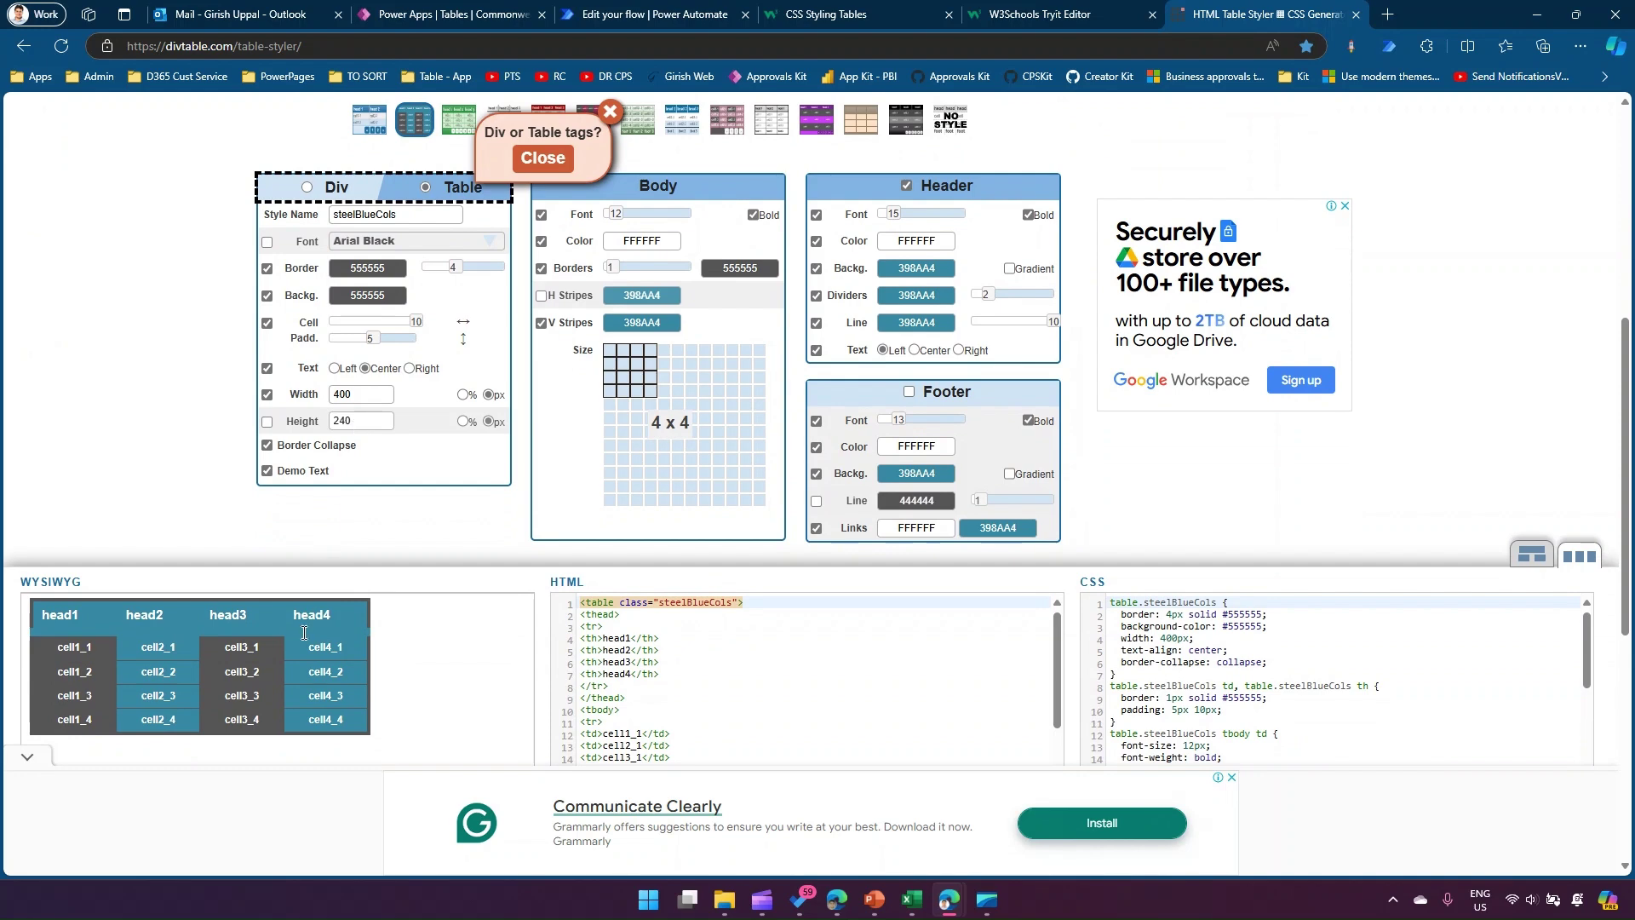
click(450, 118)
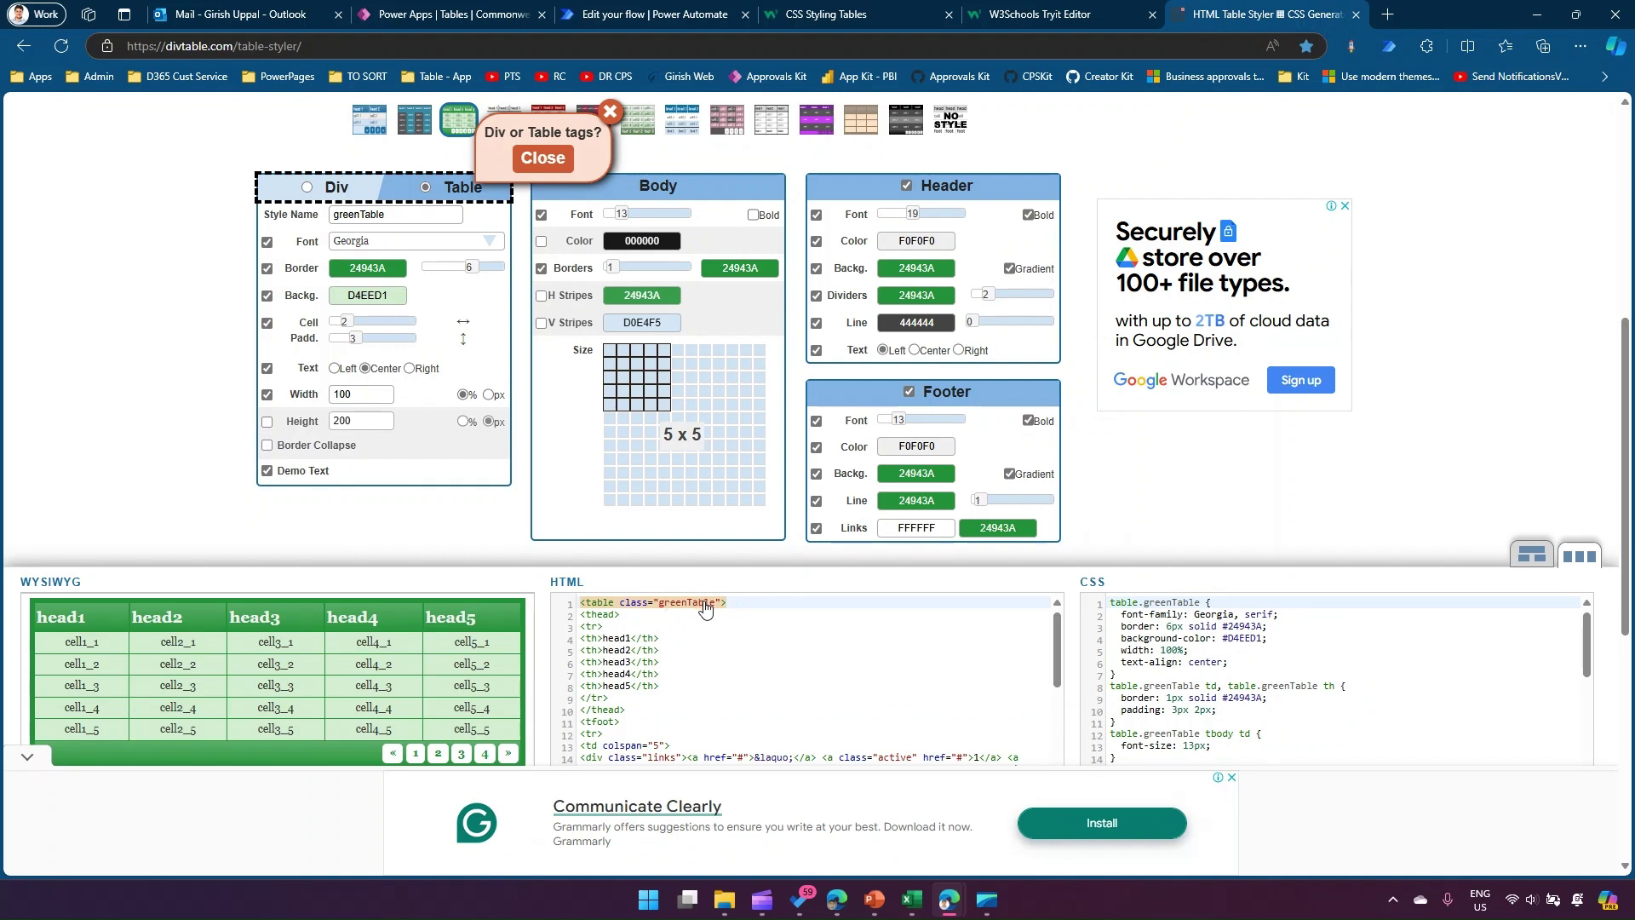
scroll(1227, 647, down, 1)
scroll(1227, 647, down, 10)
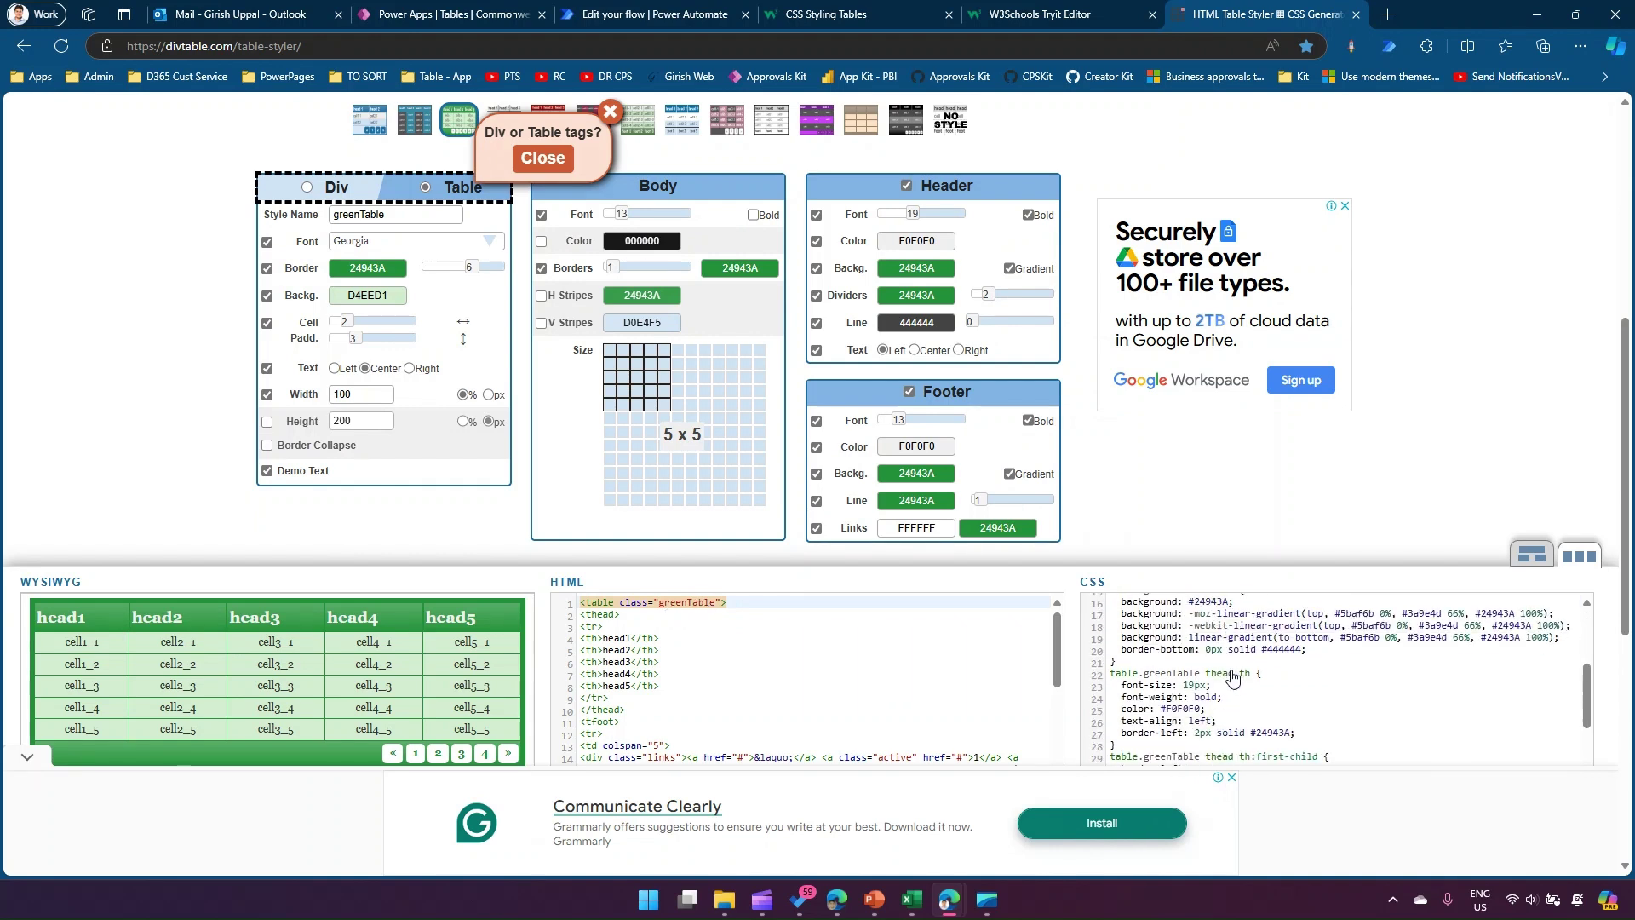
scroll(1335, 664, up, 10)
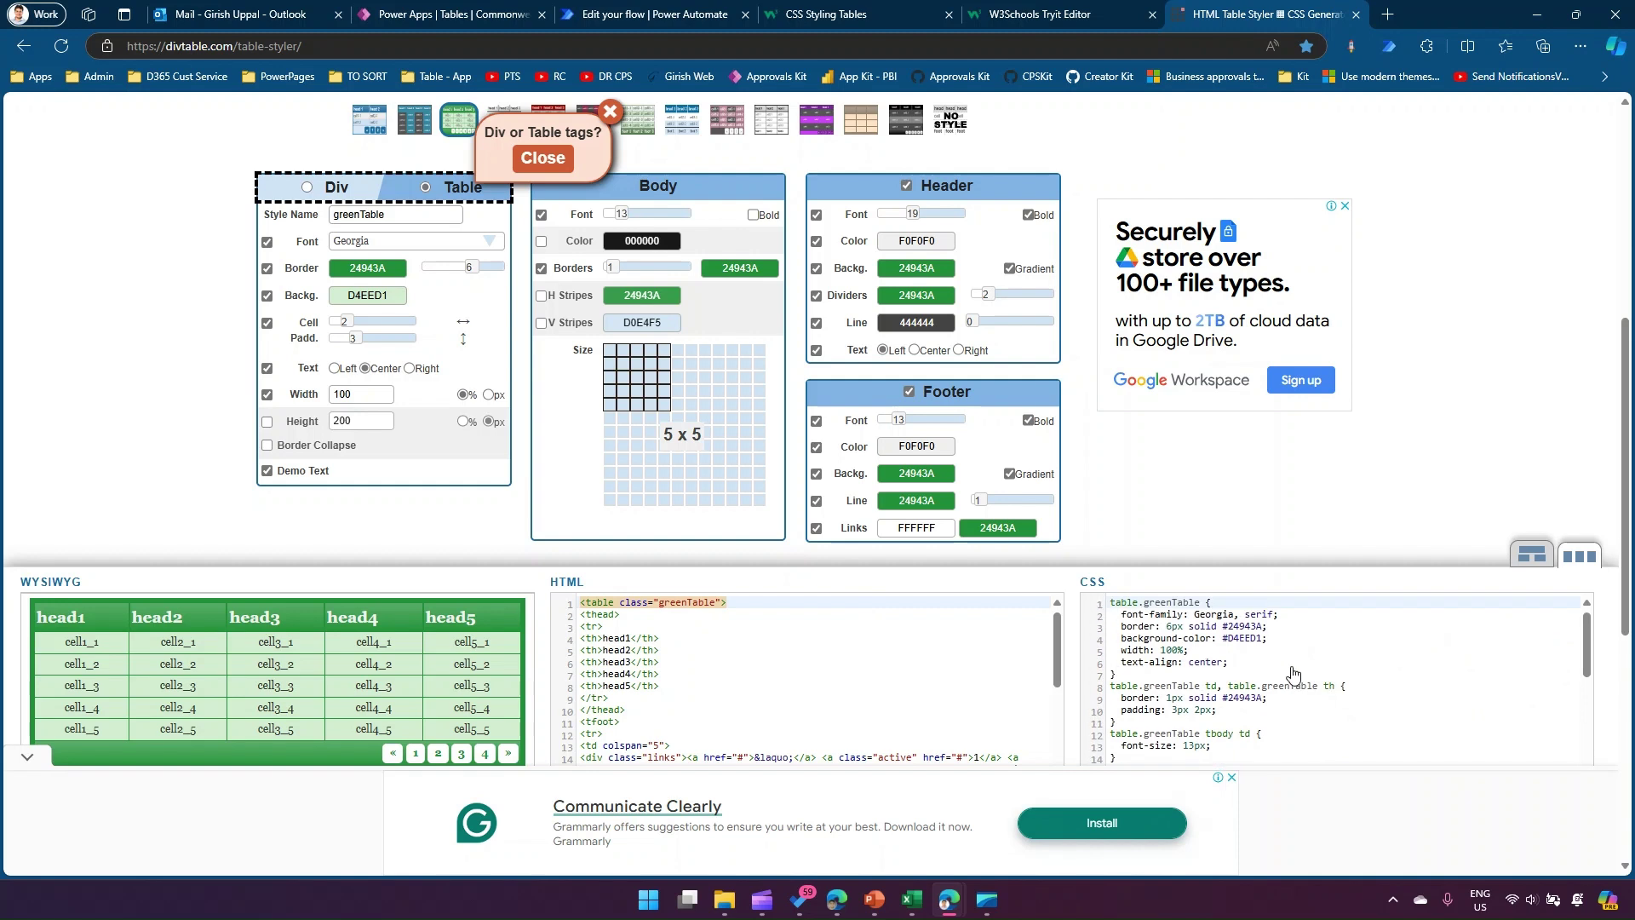
click(1287, 665)
key(ctrl+a)
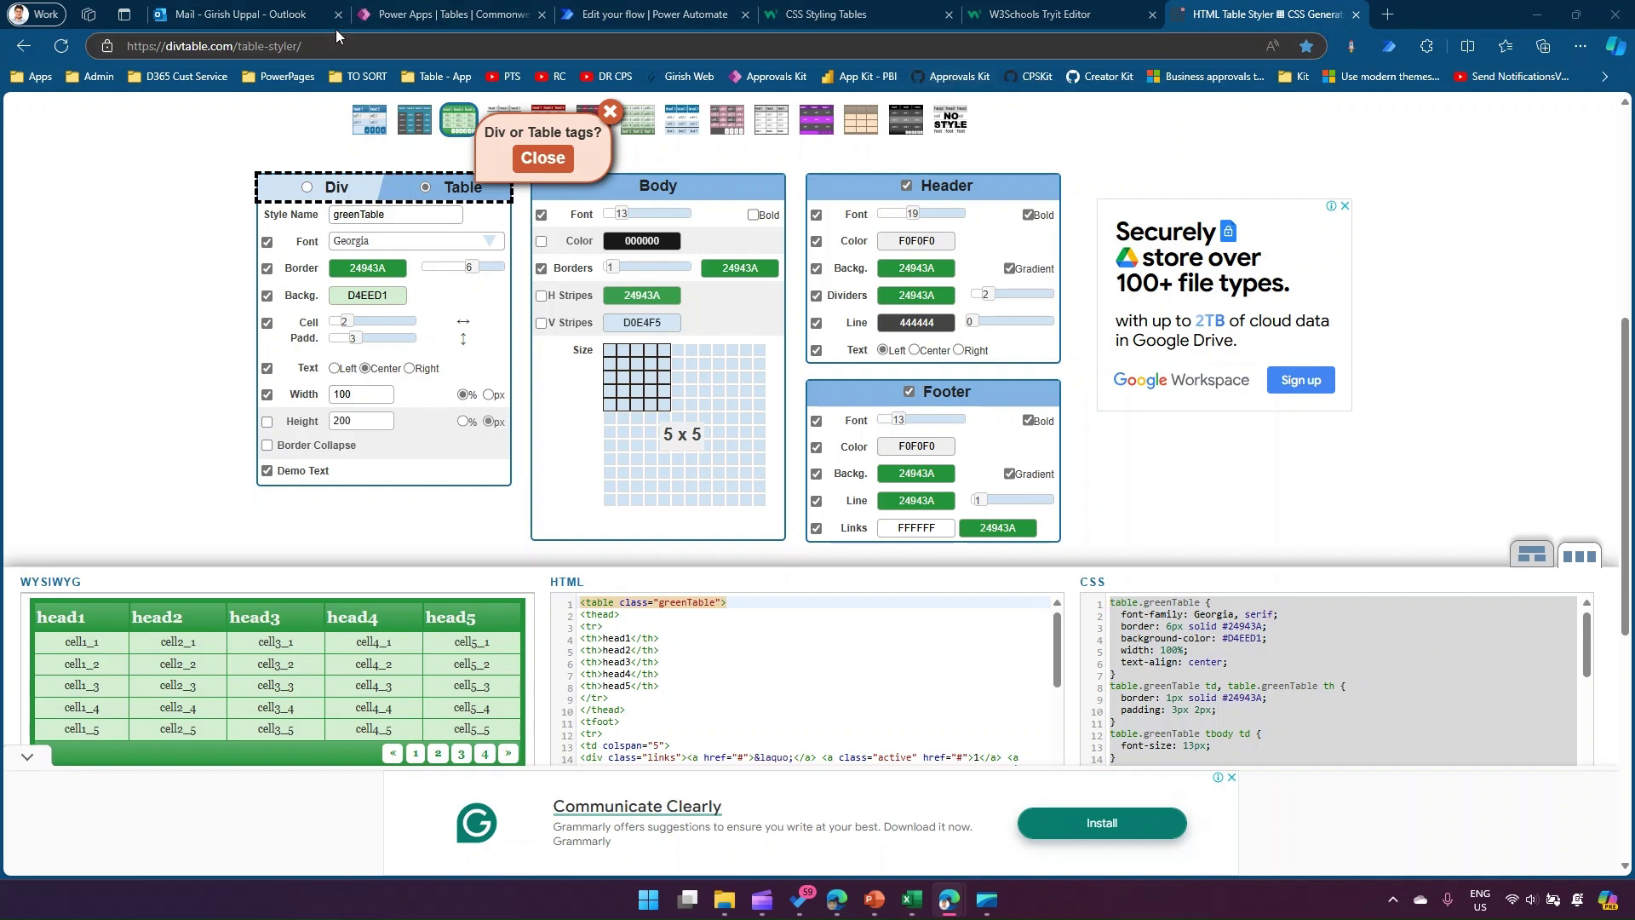
click(834, 17)
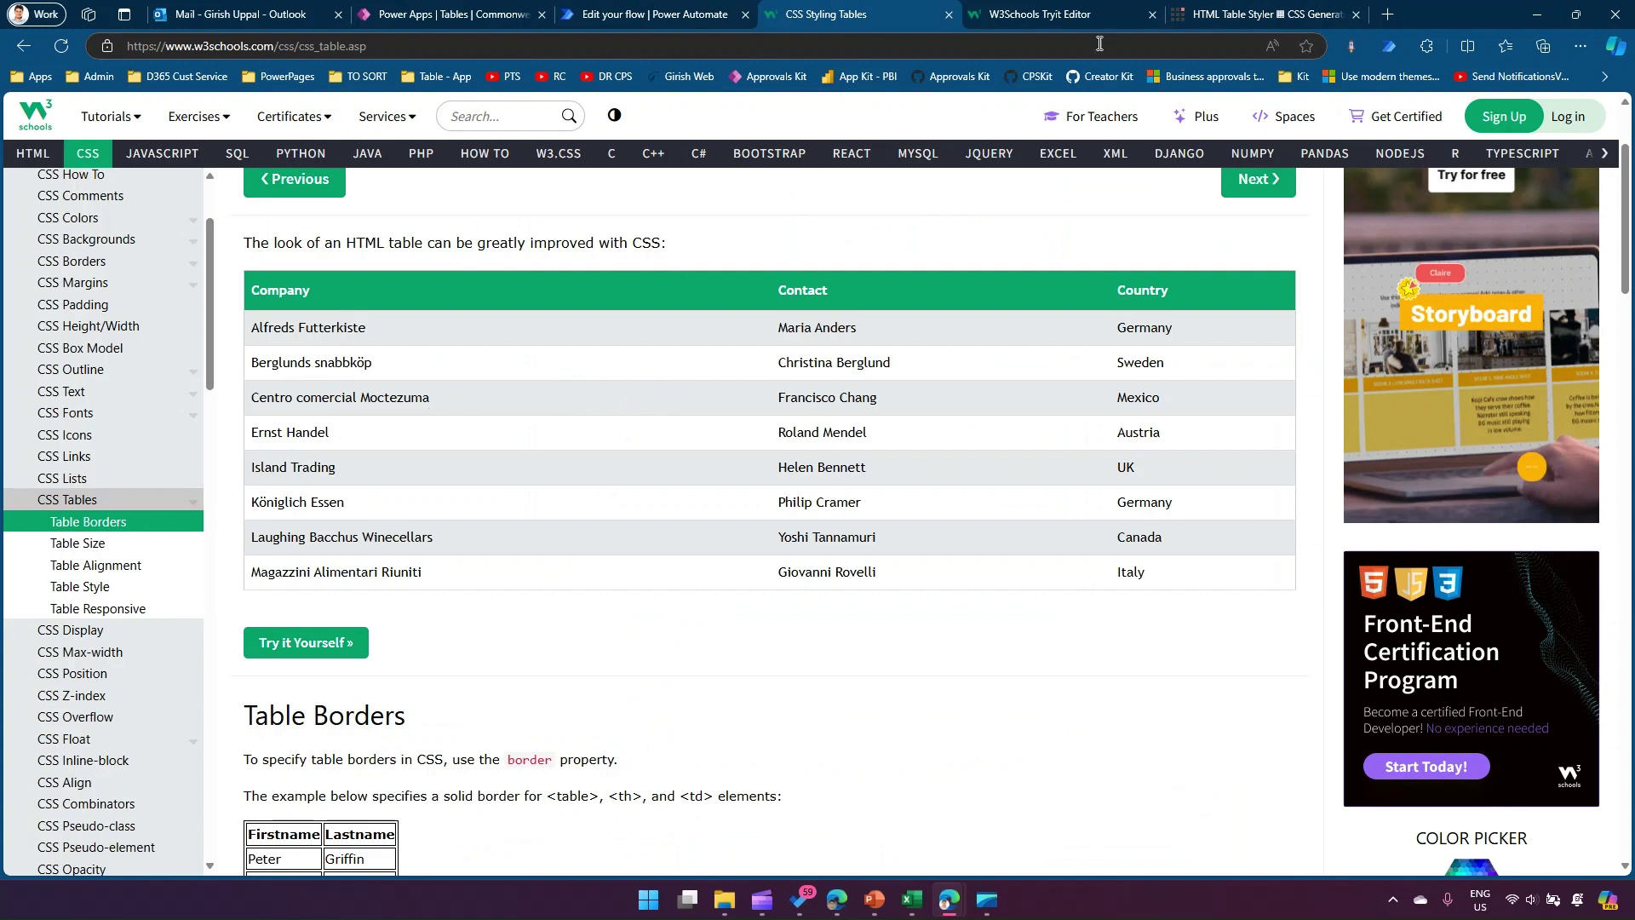
- Copy the Fancy Table example's full <style> block from the Tryit Editor, then bring up Windows Run
click(1094, 15)
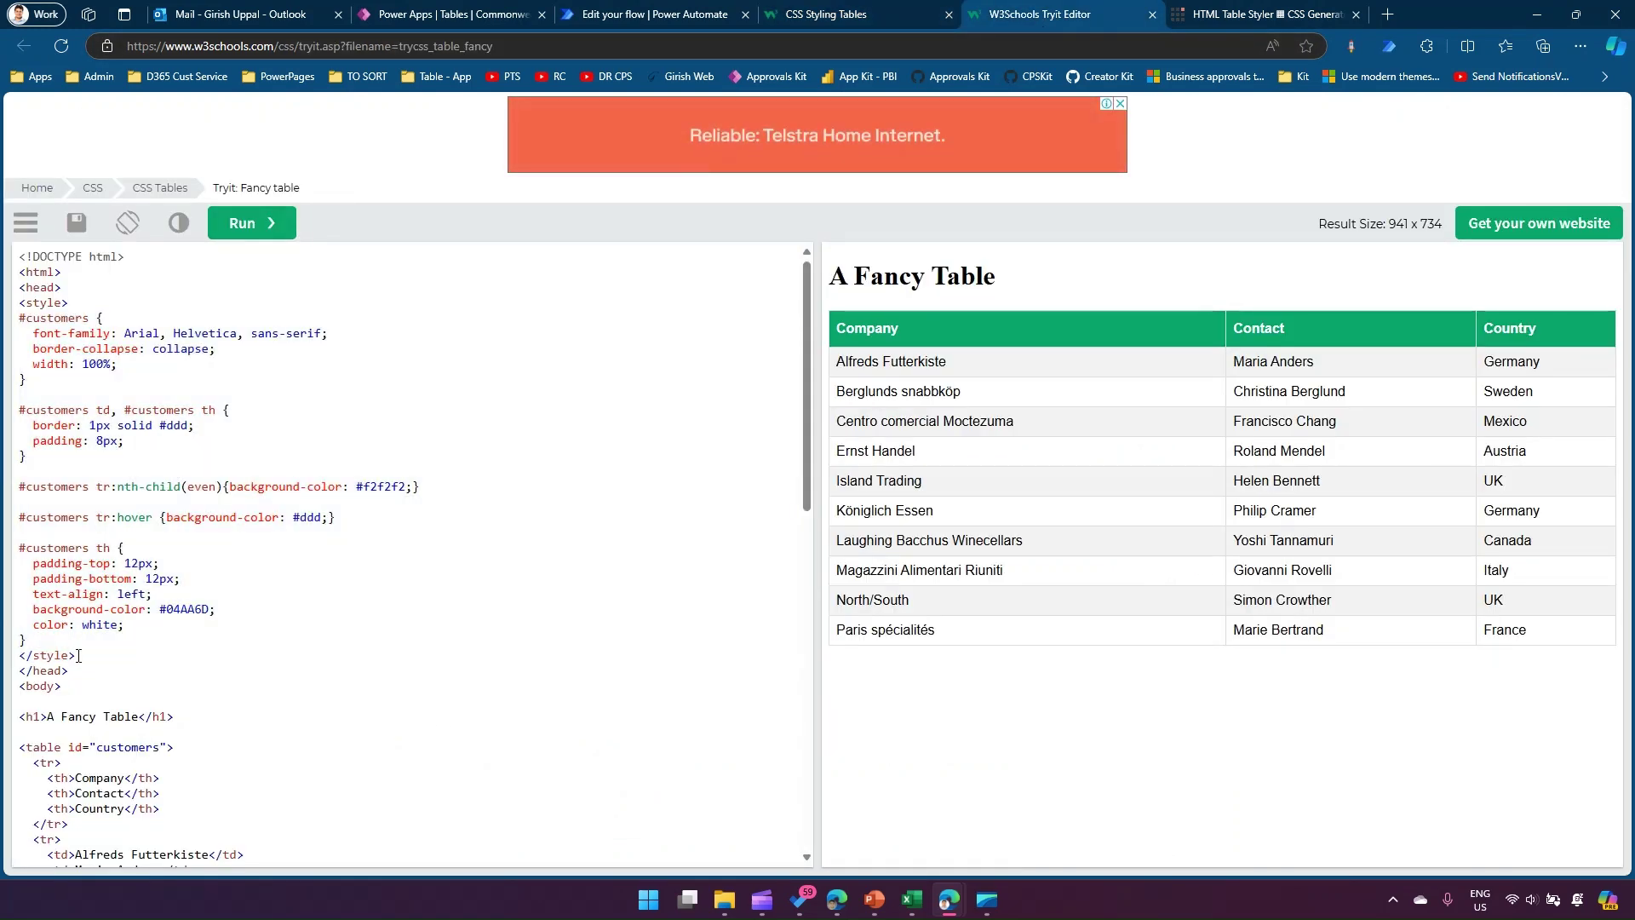
drag(78, 655, 15, 314)
key(ctrl+c)
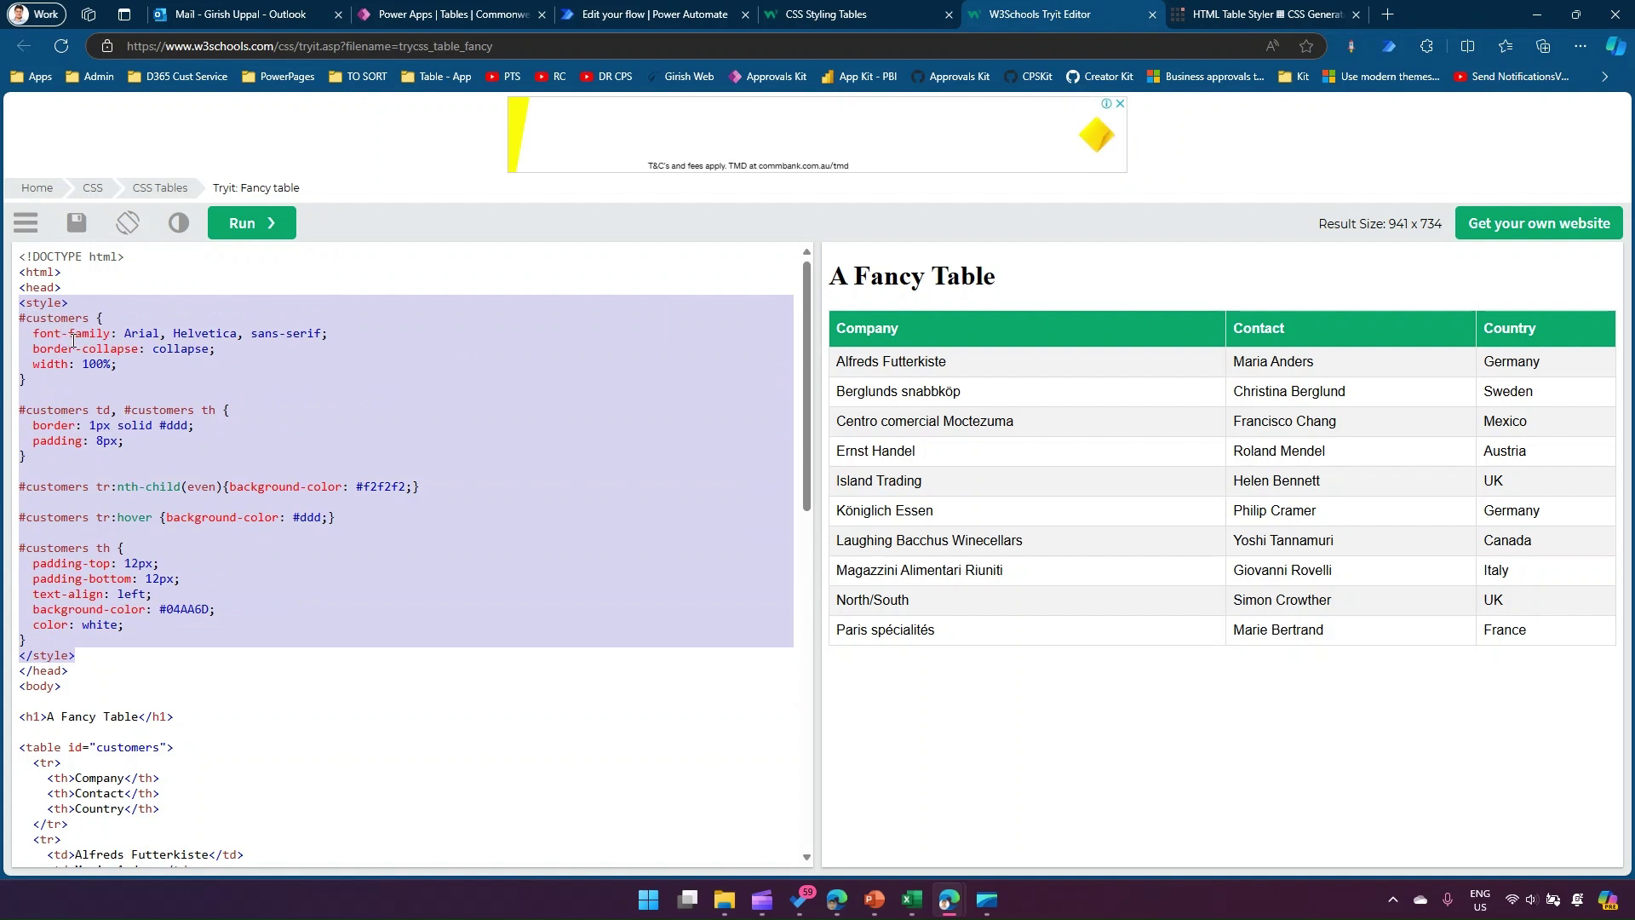
key(super+r)
- Launch Notepad, paste the Fancy Table CSS over the test text, and select '#customers'
text(notepad)
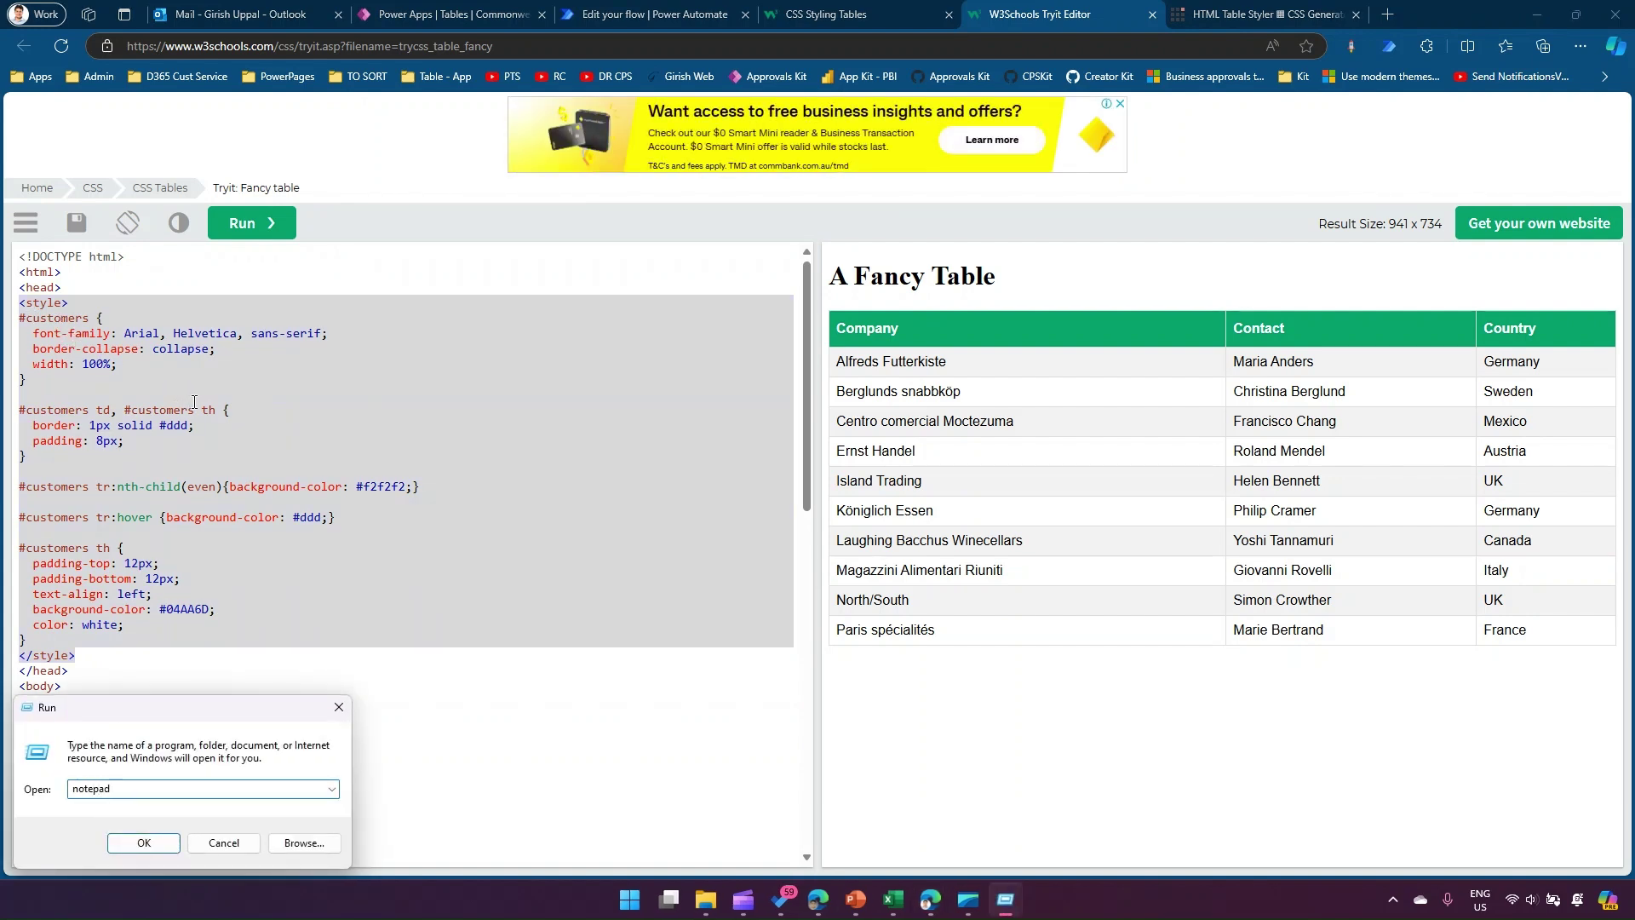
key(Return)
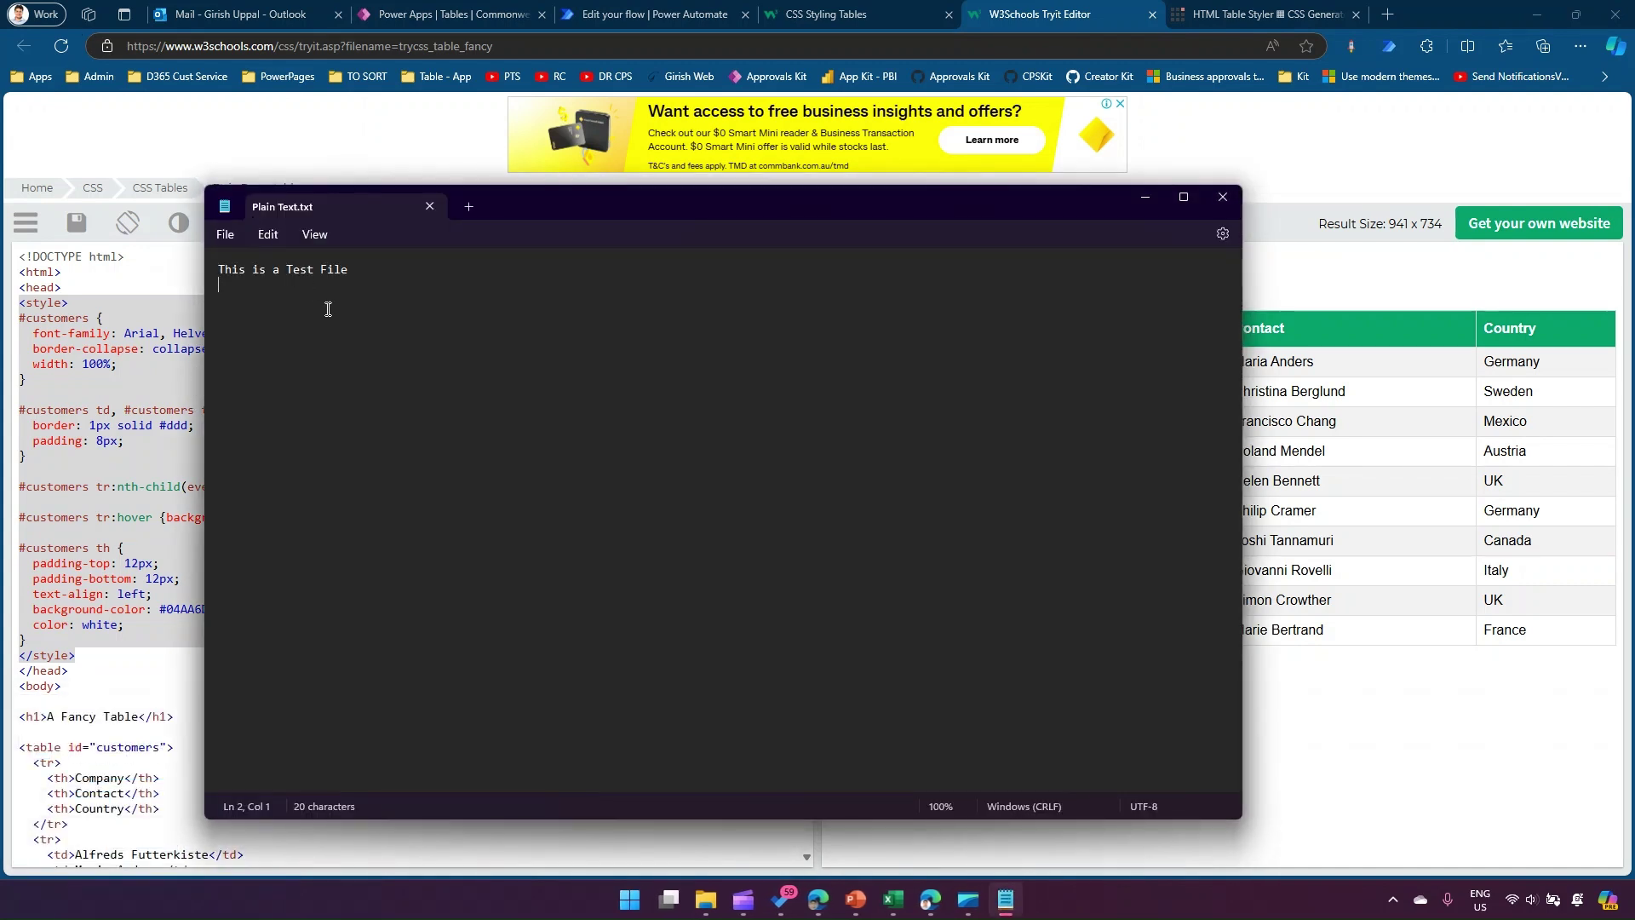
key(ctrl+a)
key(ctrl+v)
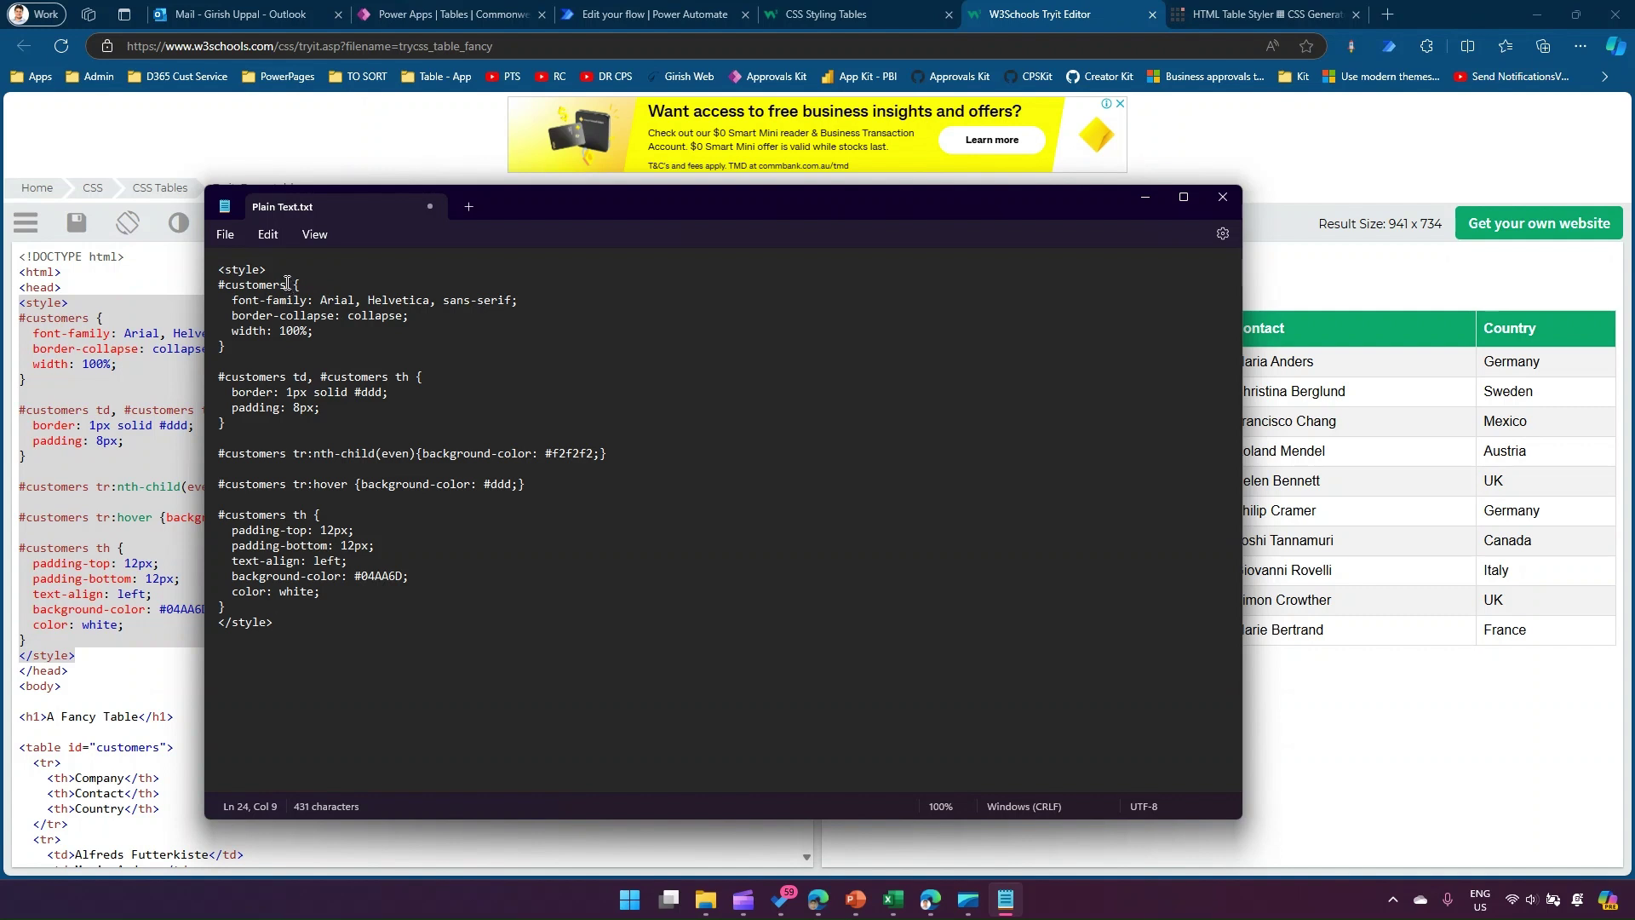
drag(288, 285, 219, 290)
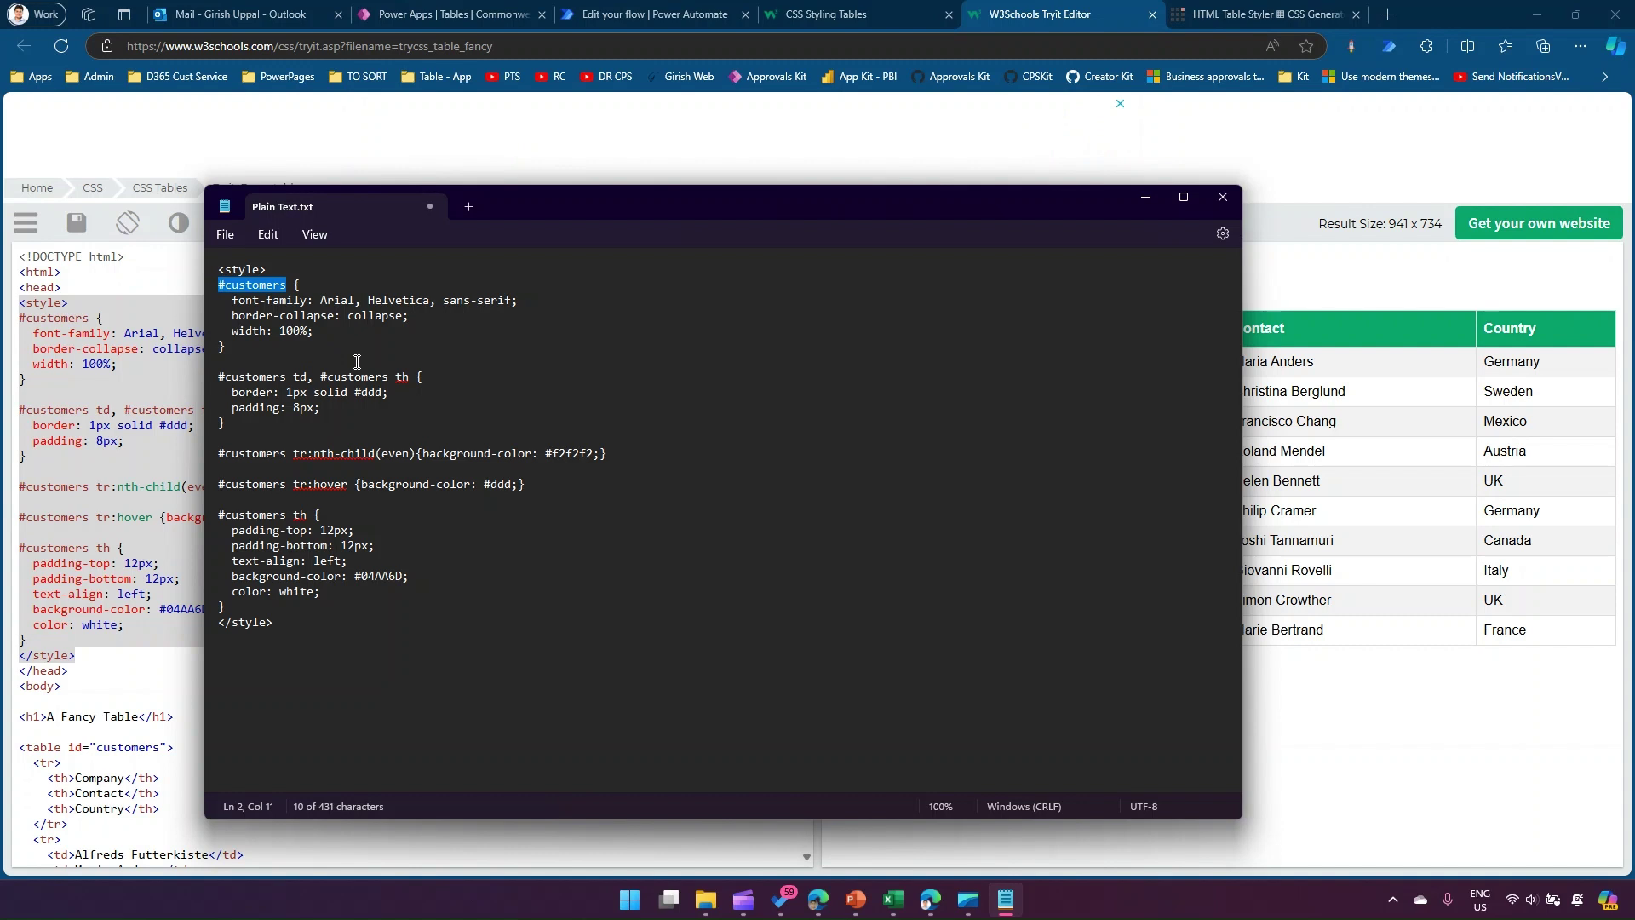
- Replace all '#customers' selectors with 'table', select the edited CSS, and minimise Notepad
key(ctrl+h)
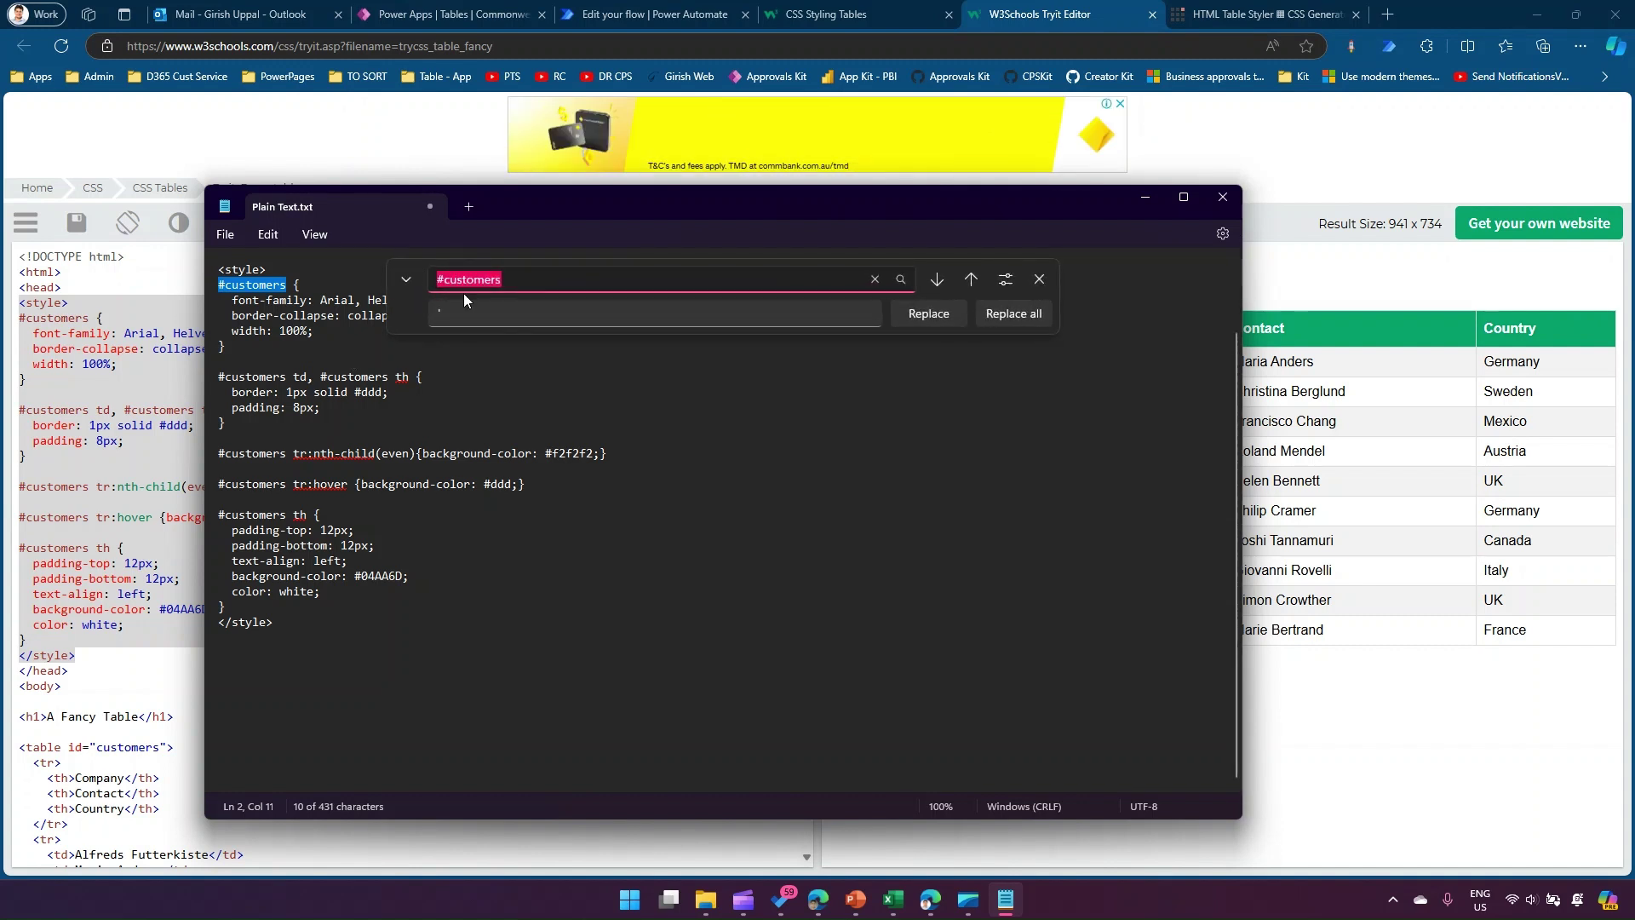
click(451, 313)
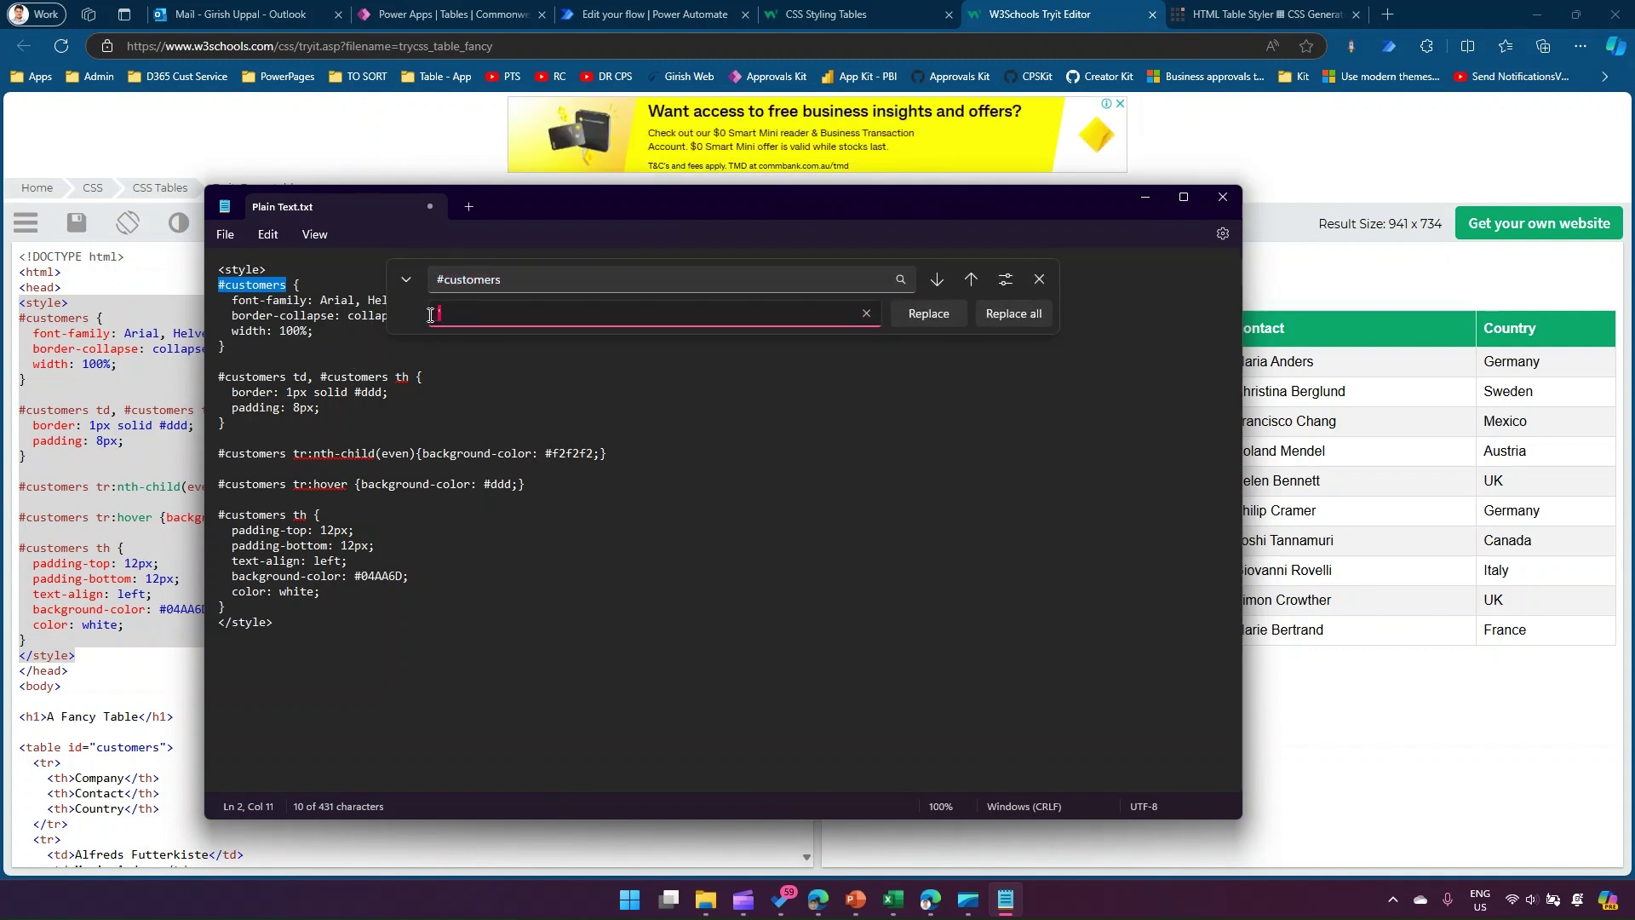
text(table)
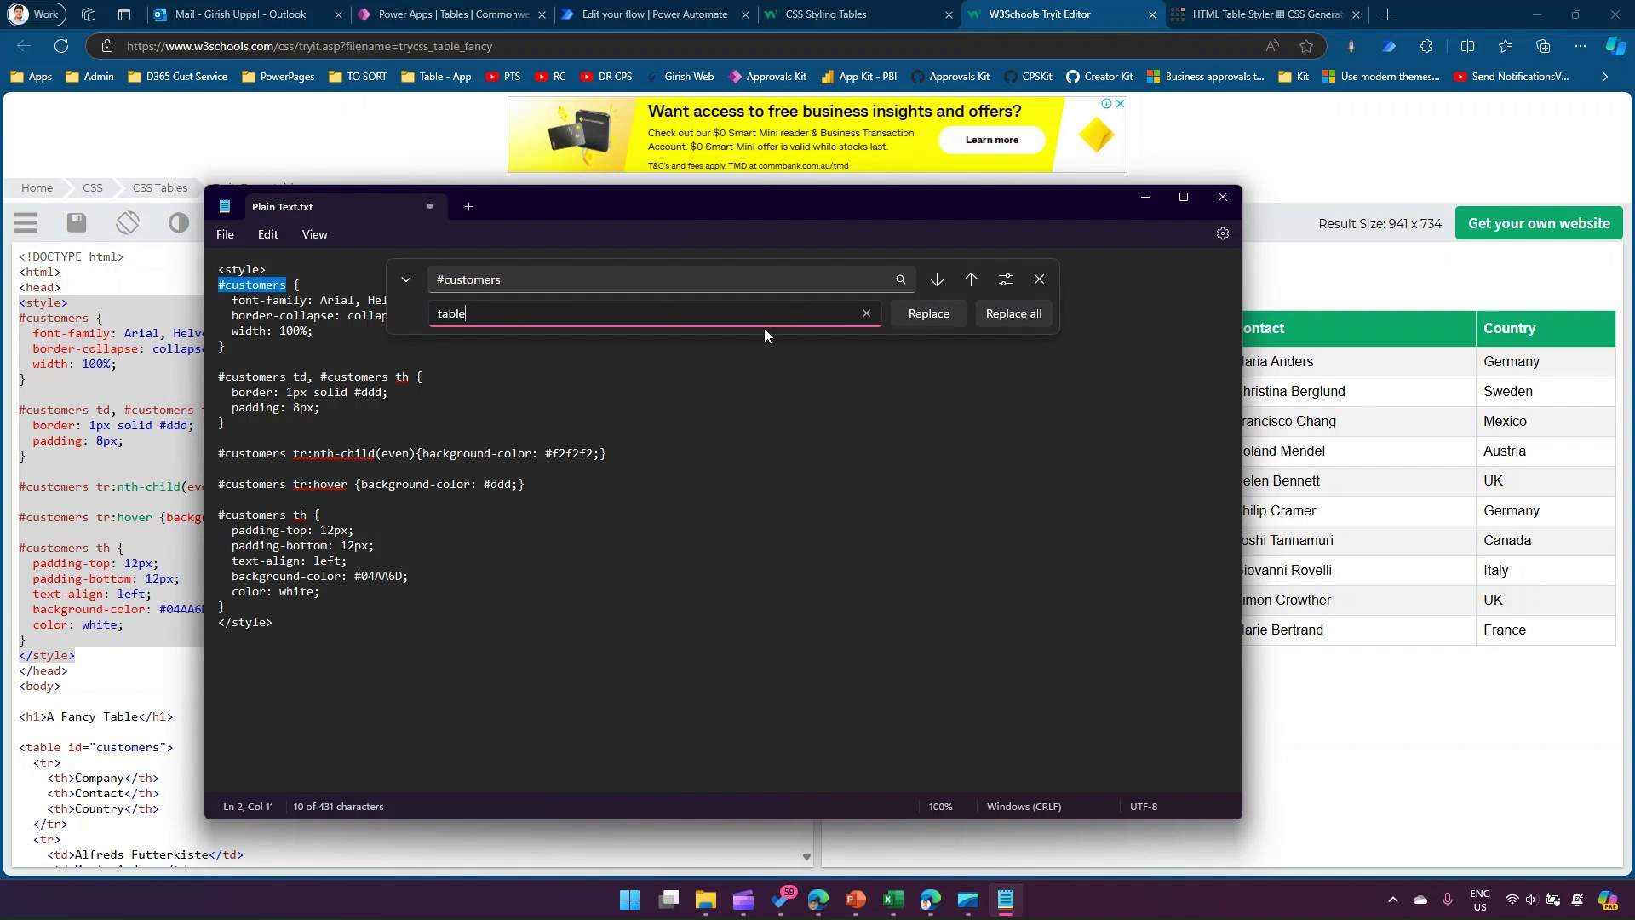
click(1006, 312)
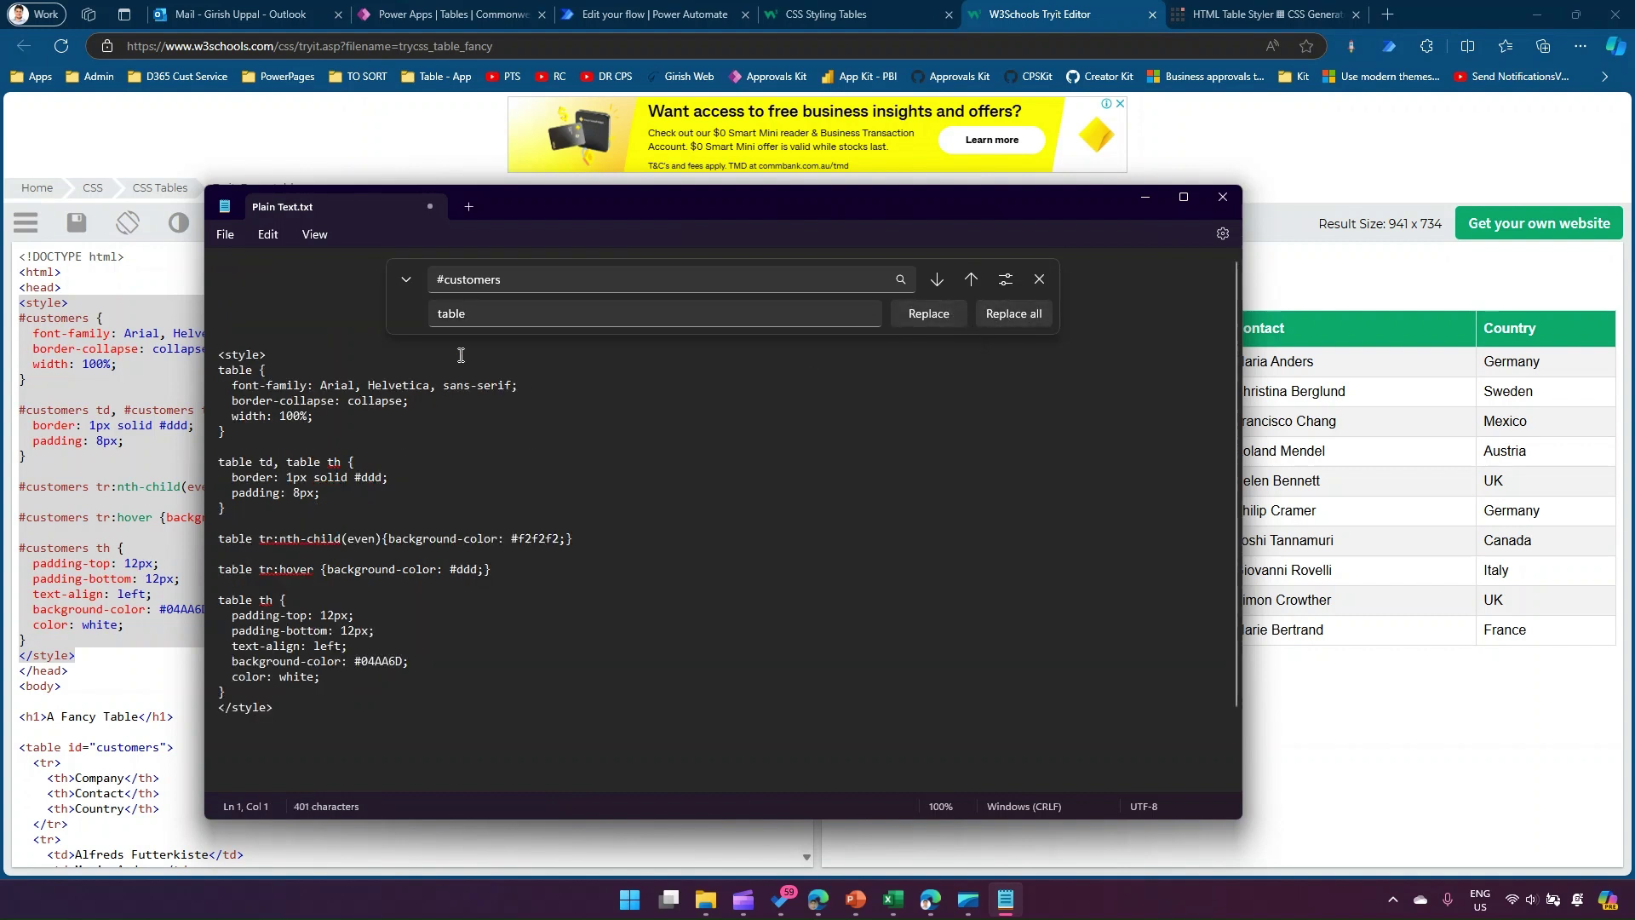
click(241, 267)
click(1040, 280)
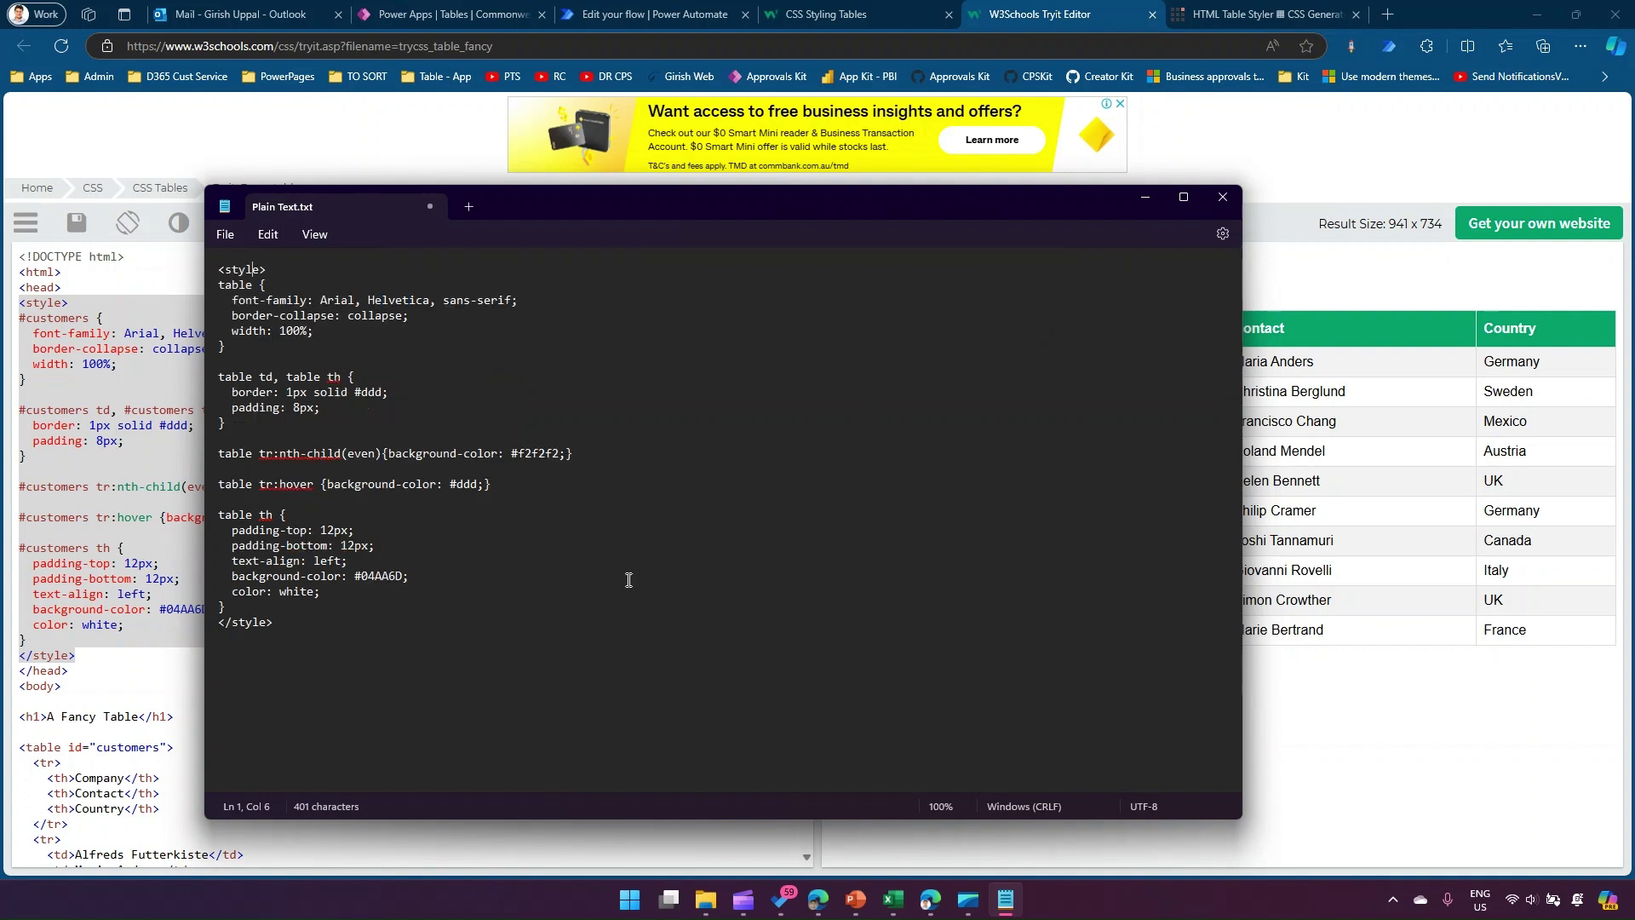
click(361, 613)
key(ctrl+a)
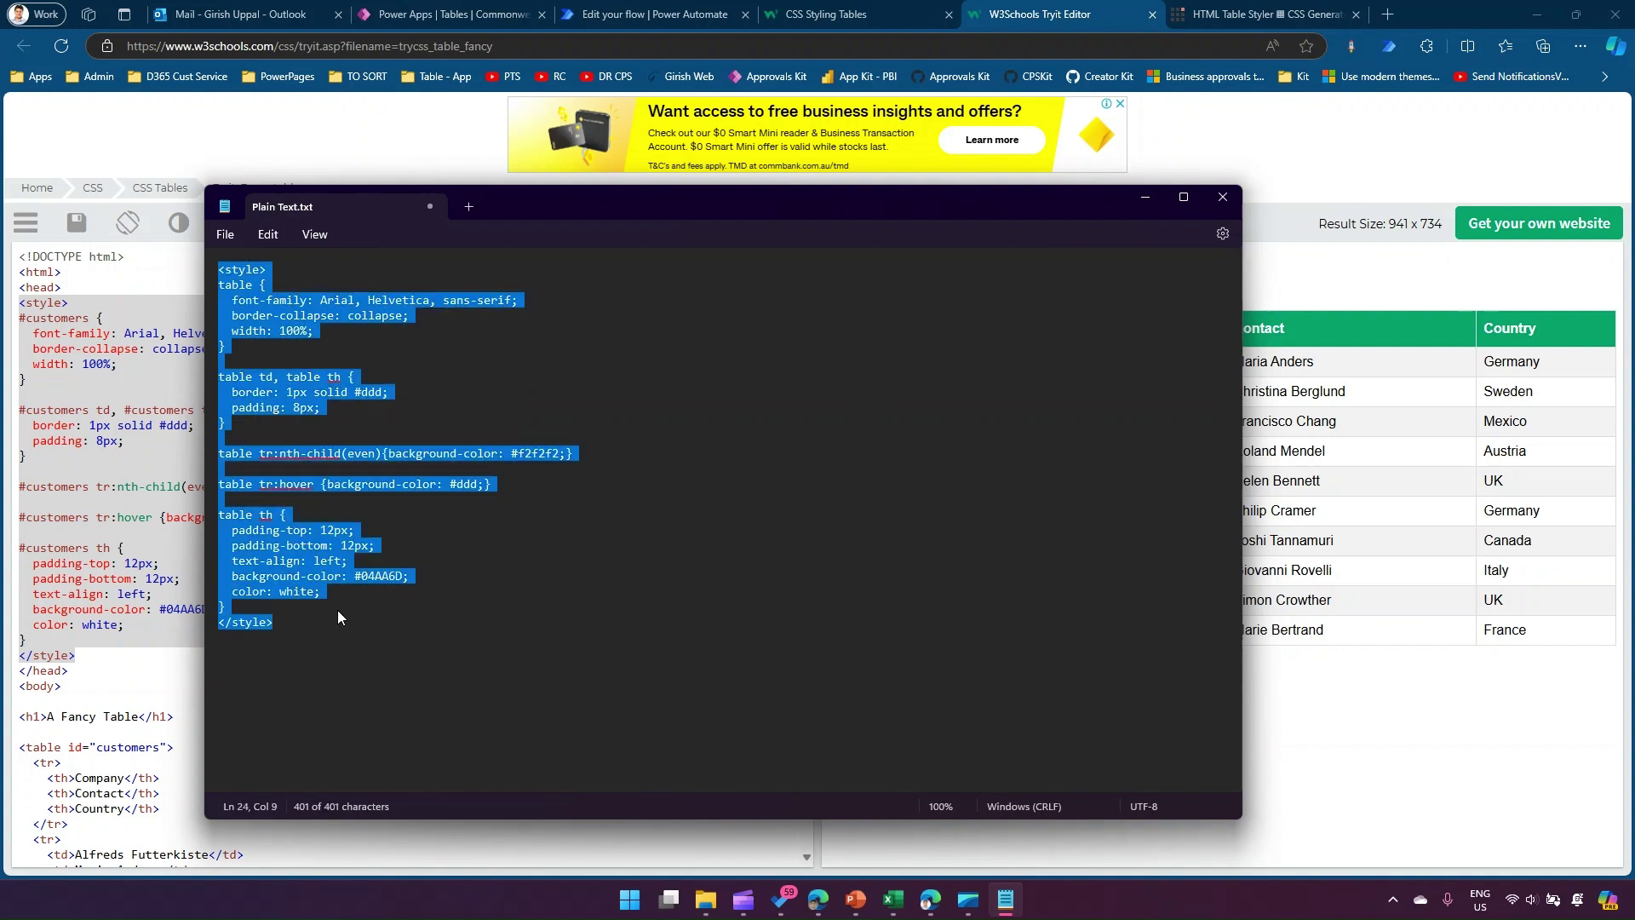
click(1144, 197)
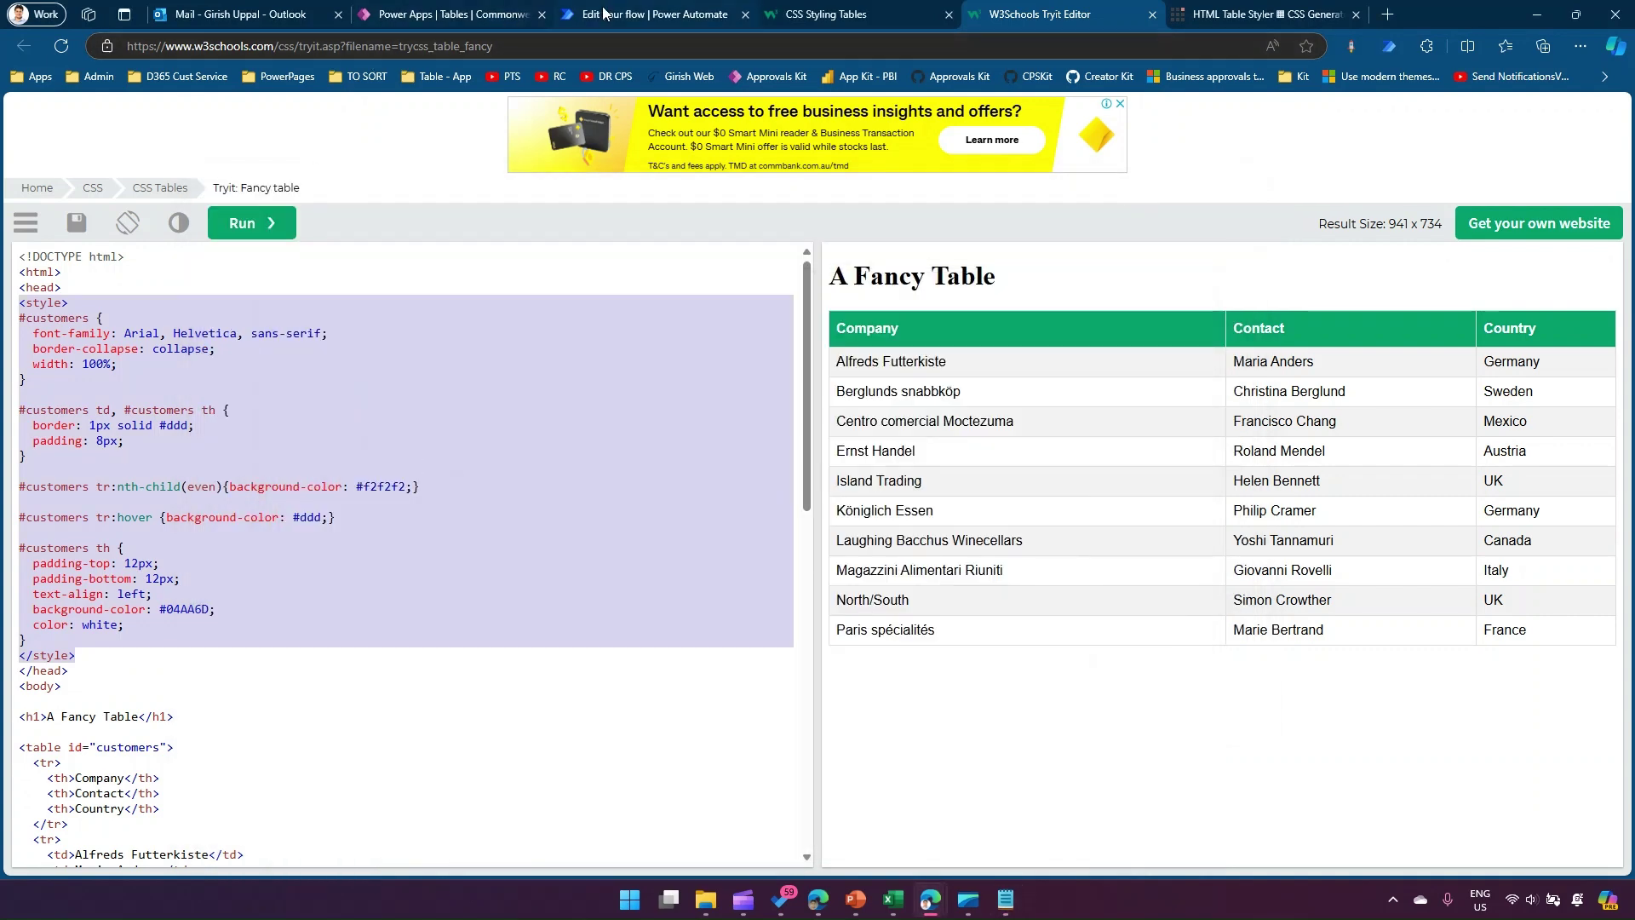
- Edit the Send Country Details flow and insert a Compose action after List rows
click(653, 14)
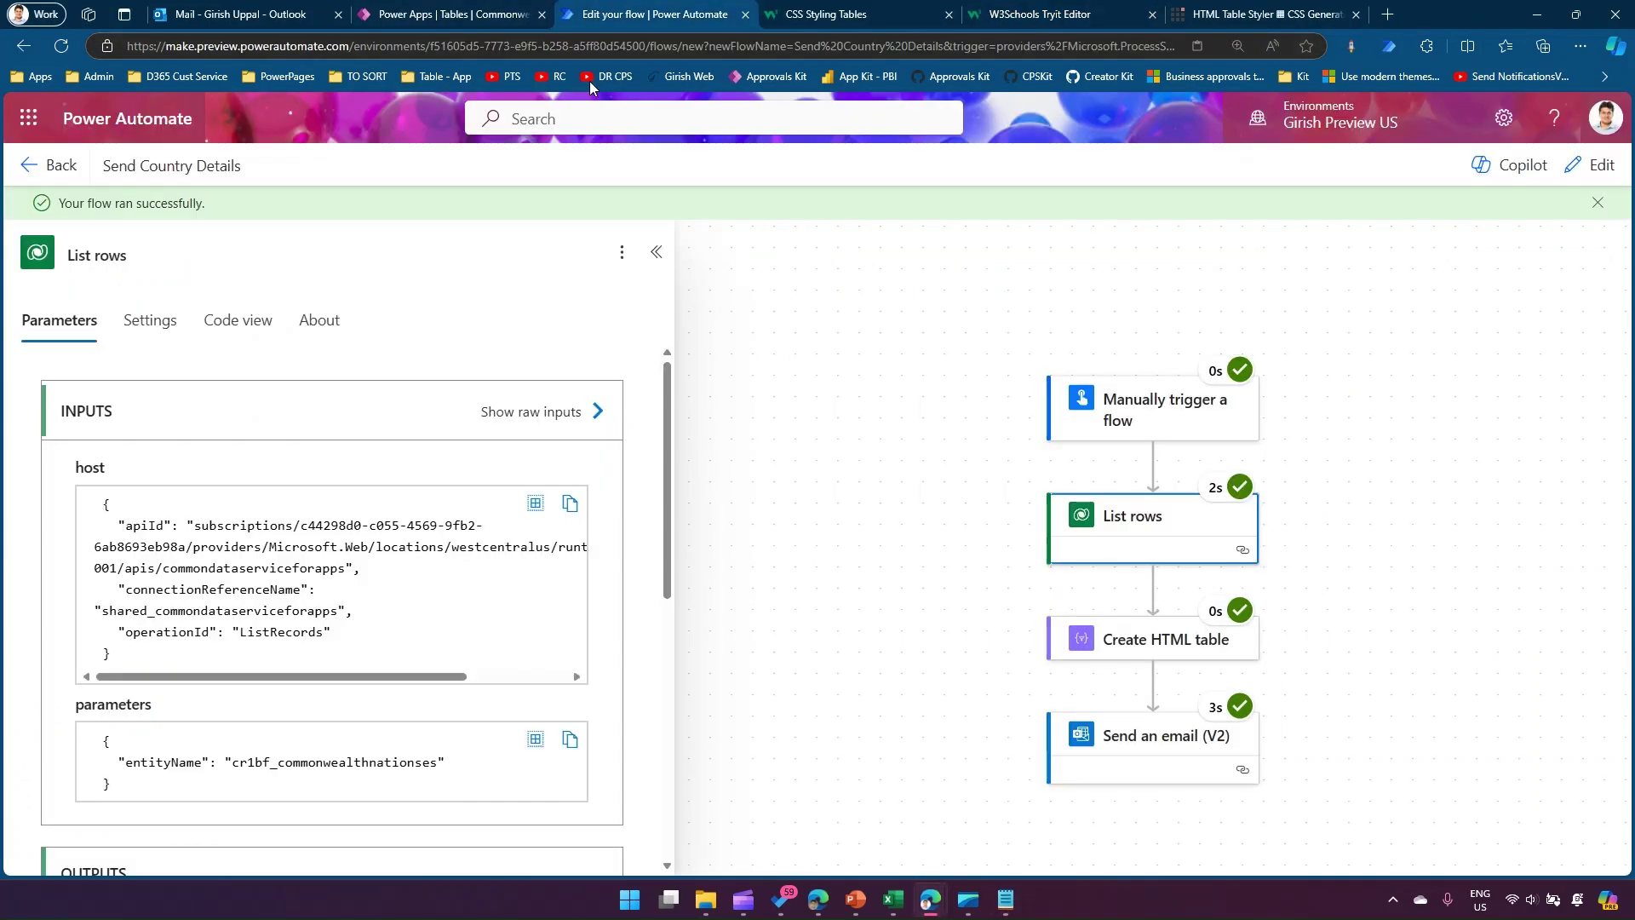
click(1588, 165)
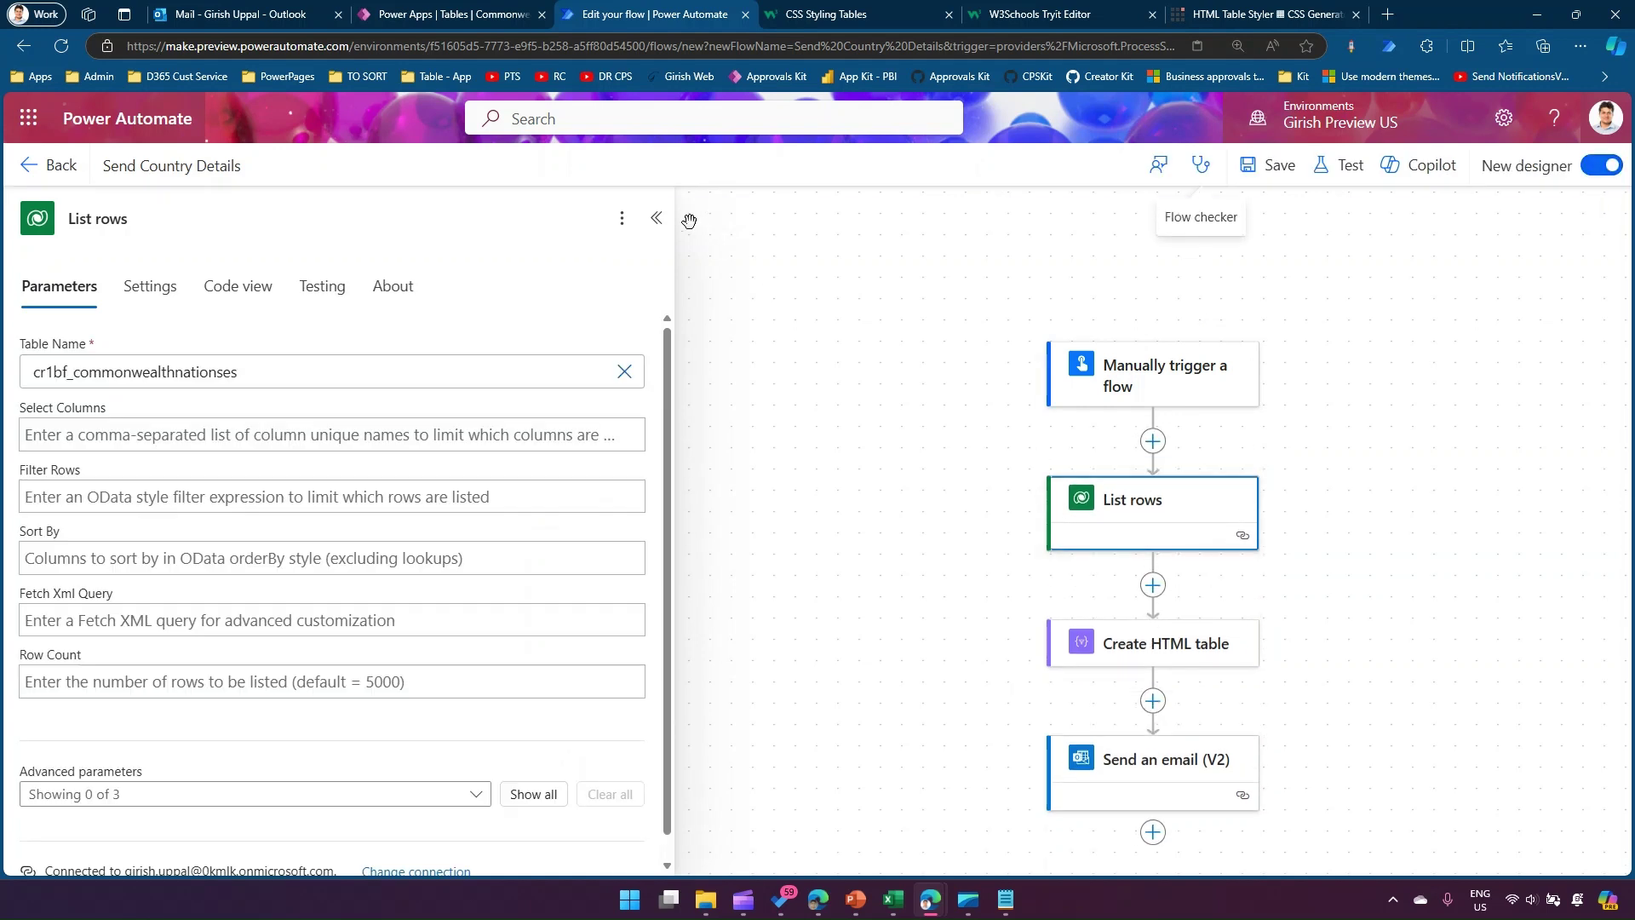
click(656, 218)
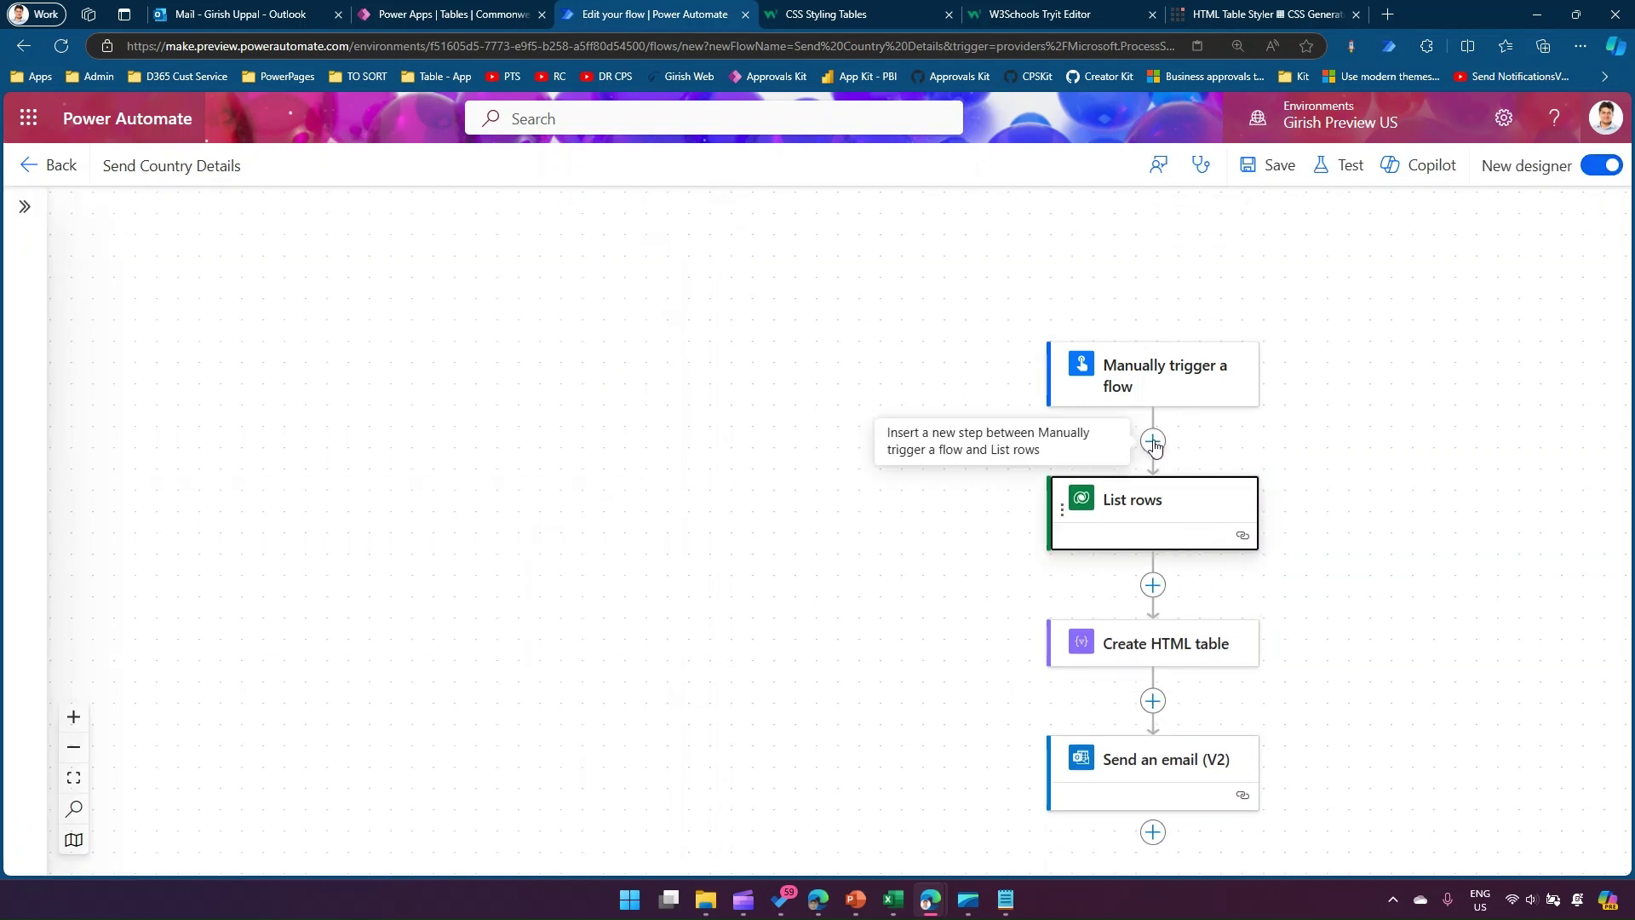
click(1153, 585)
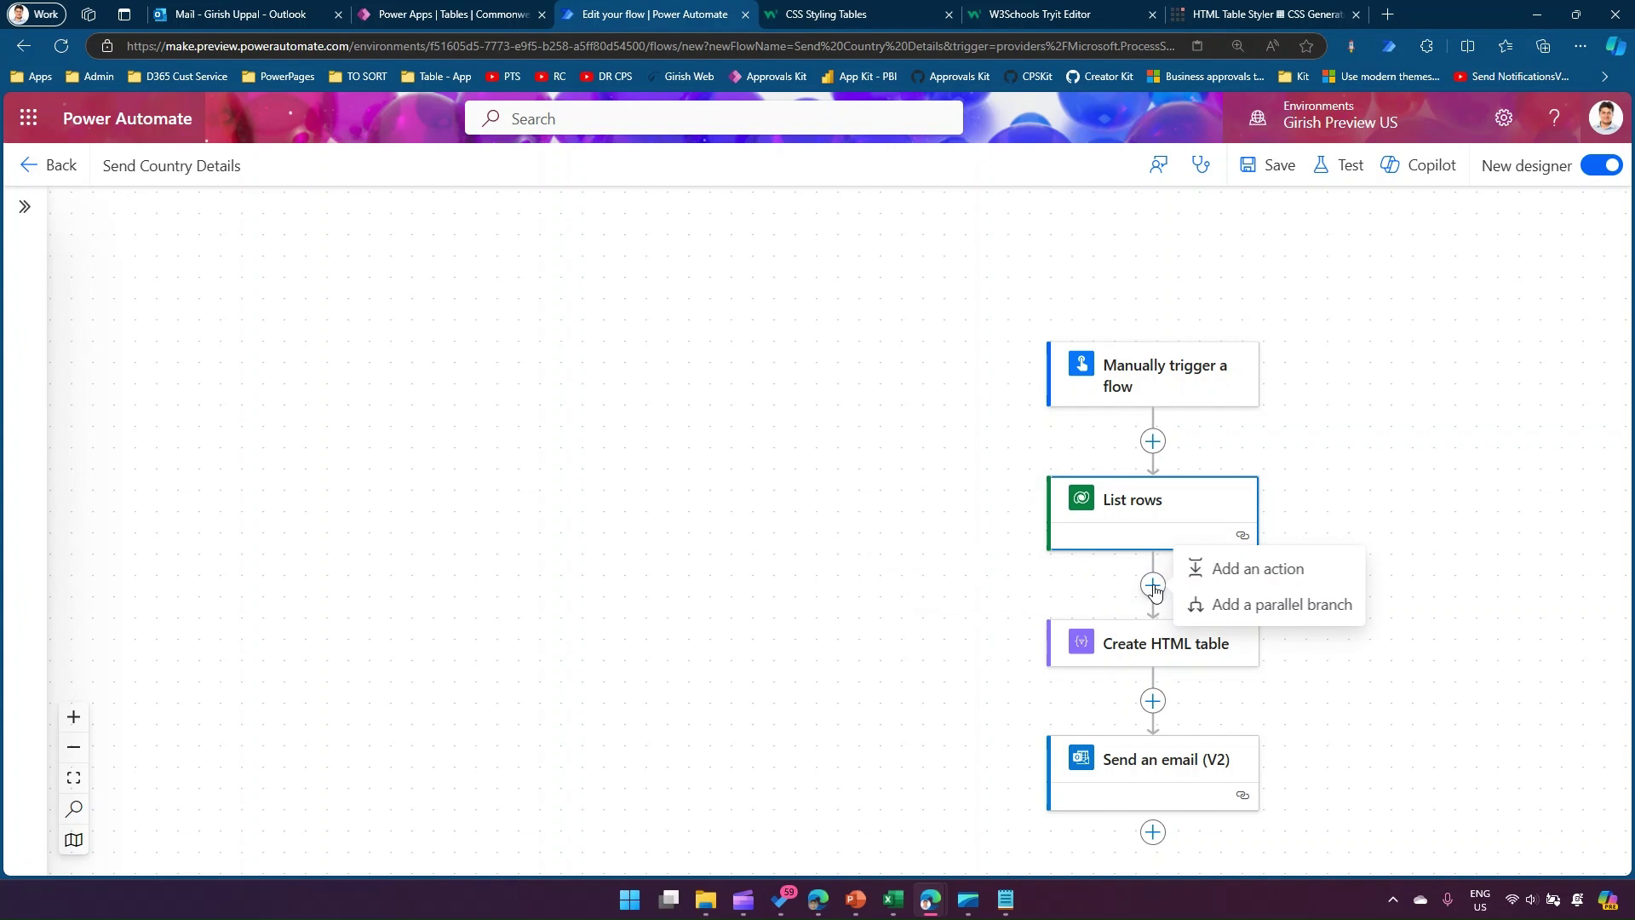
click(1217, 568)
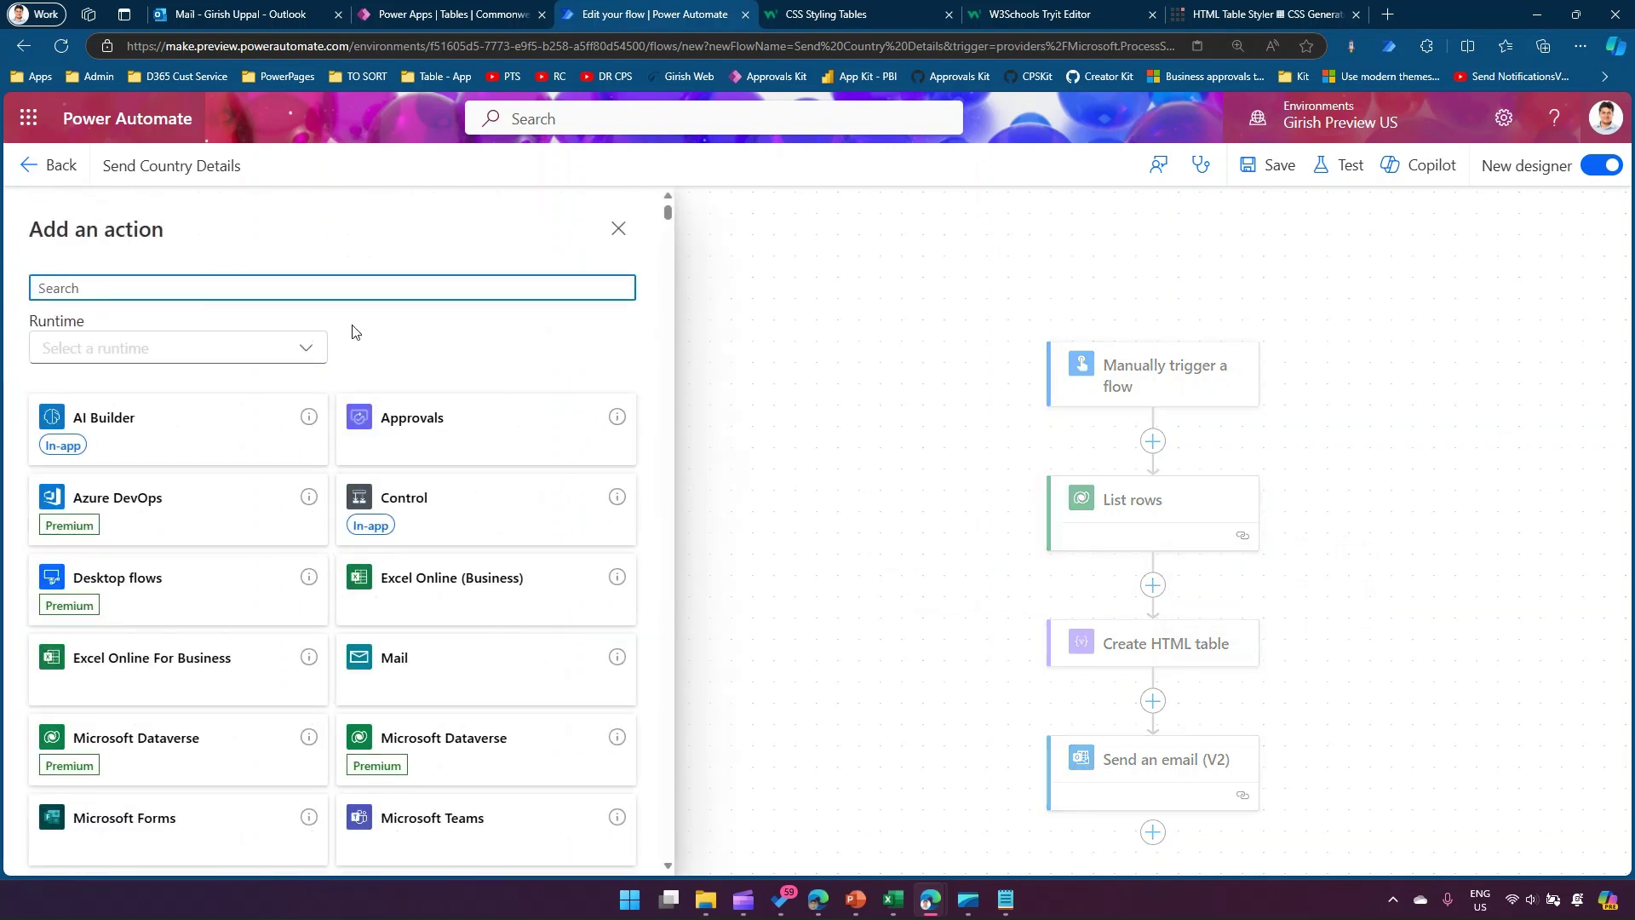
text(compos)
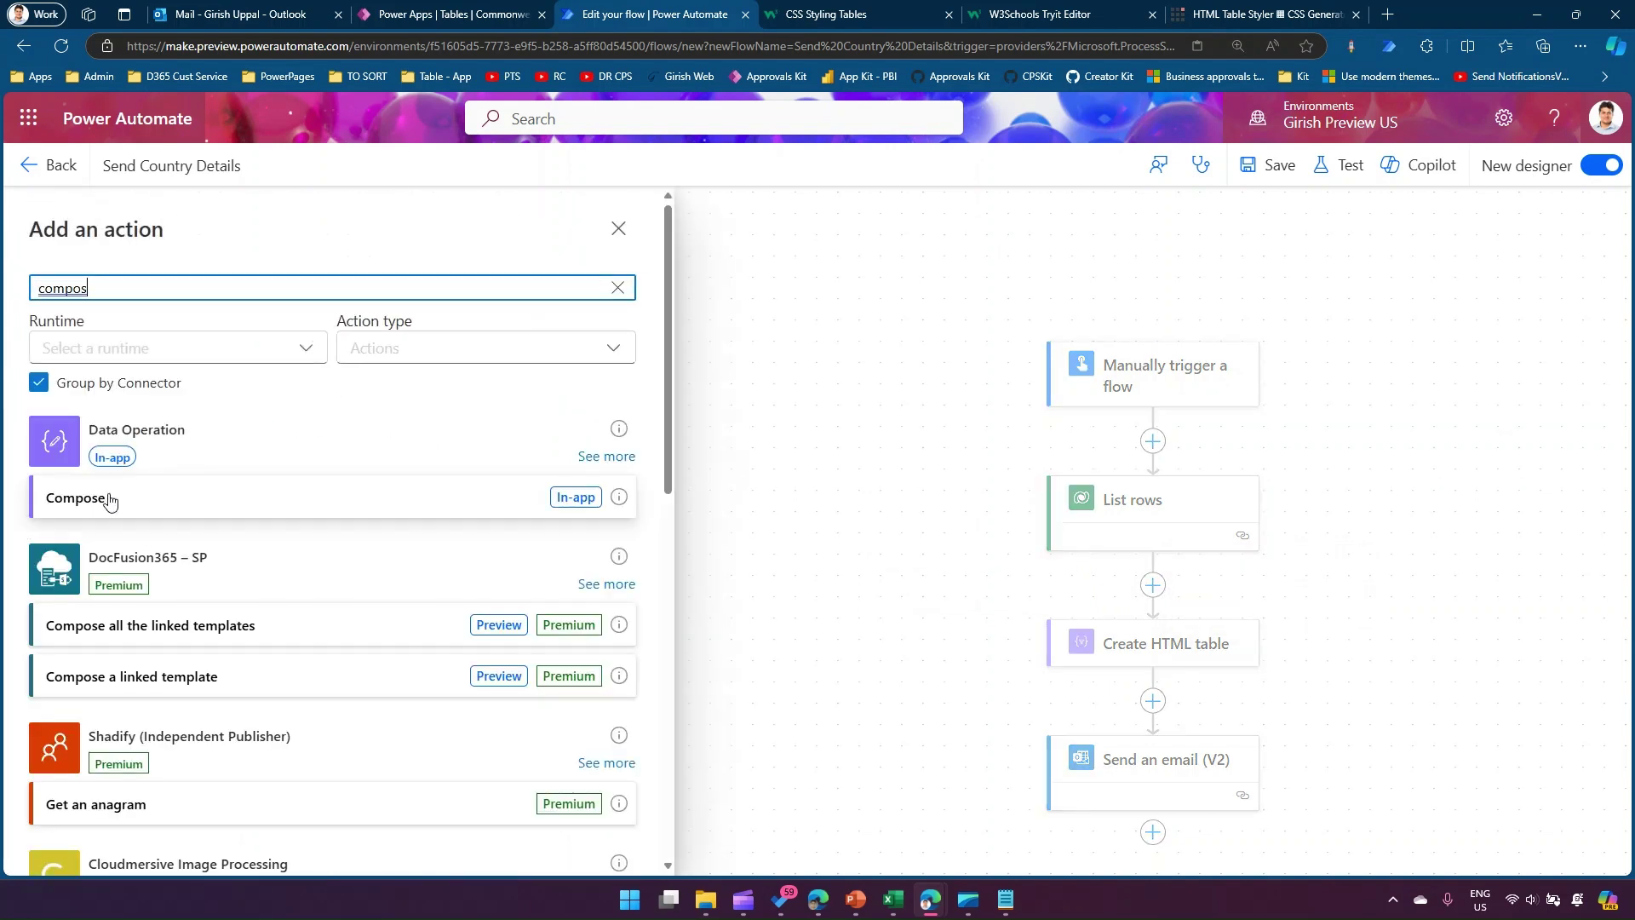
click(110, 501)
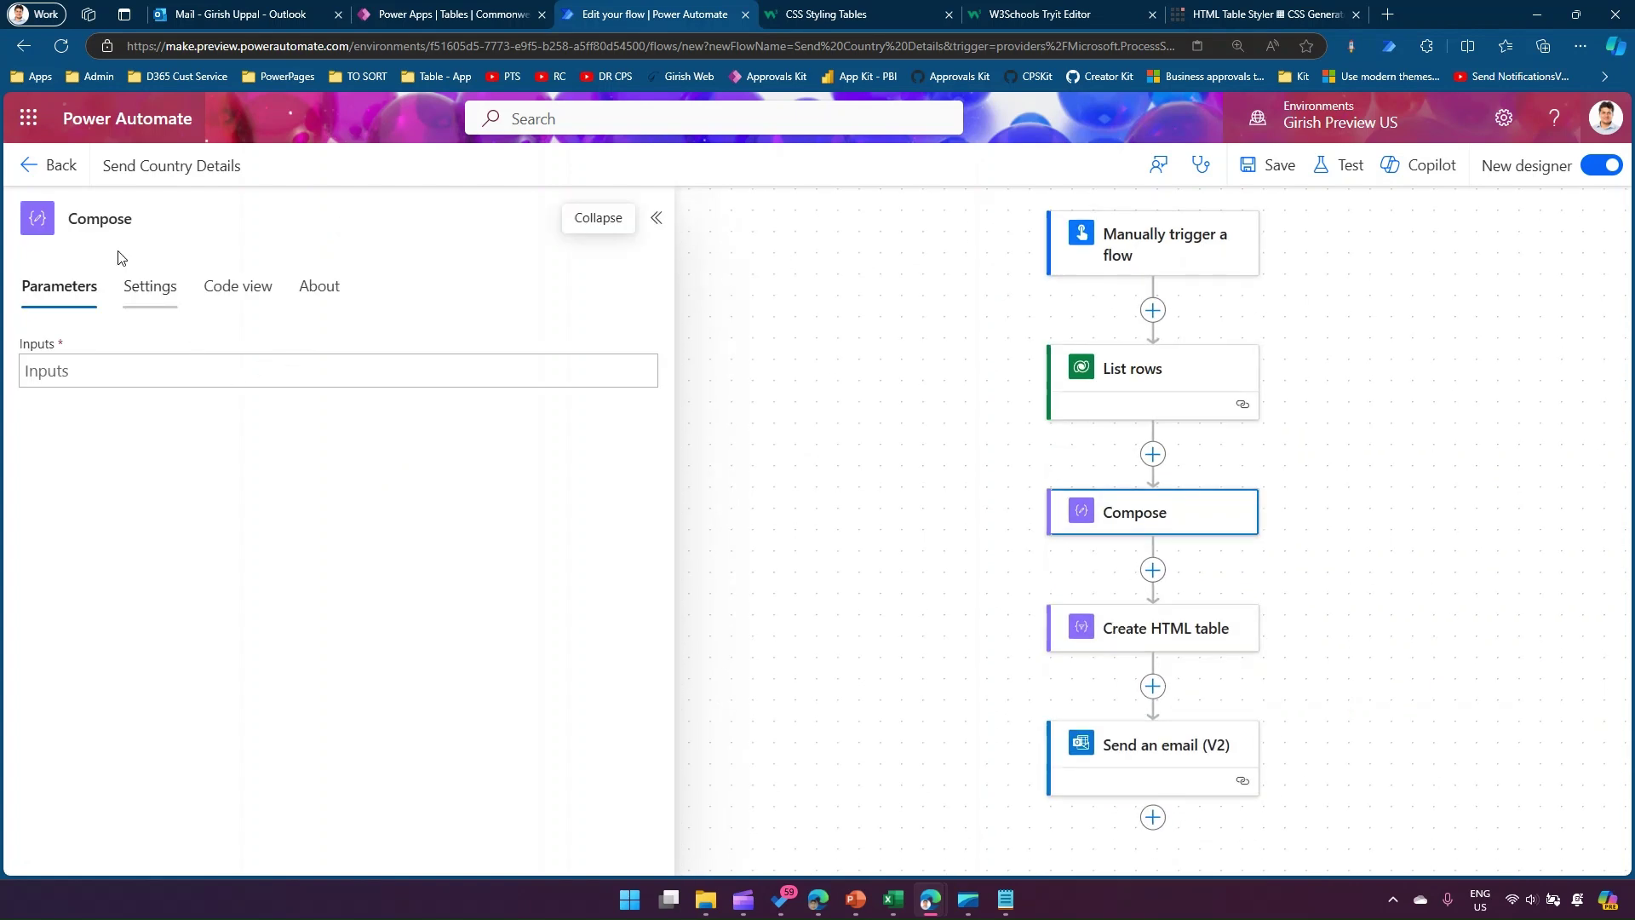
- Rename the Compose step to 'Style' and paste the edited CSS block into its Inputs
double_click(117, 213)
text(Sty)
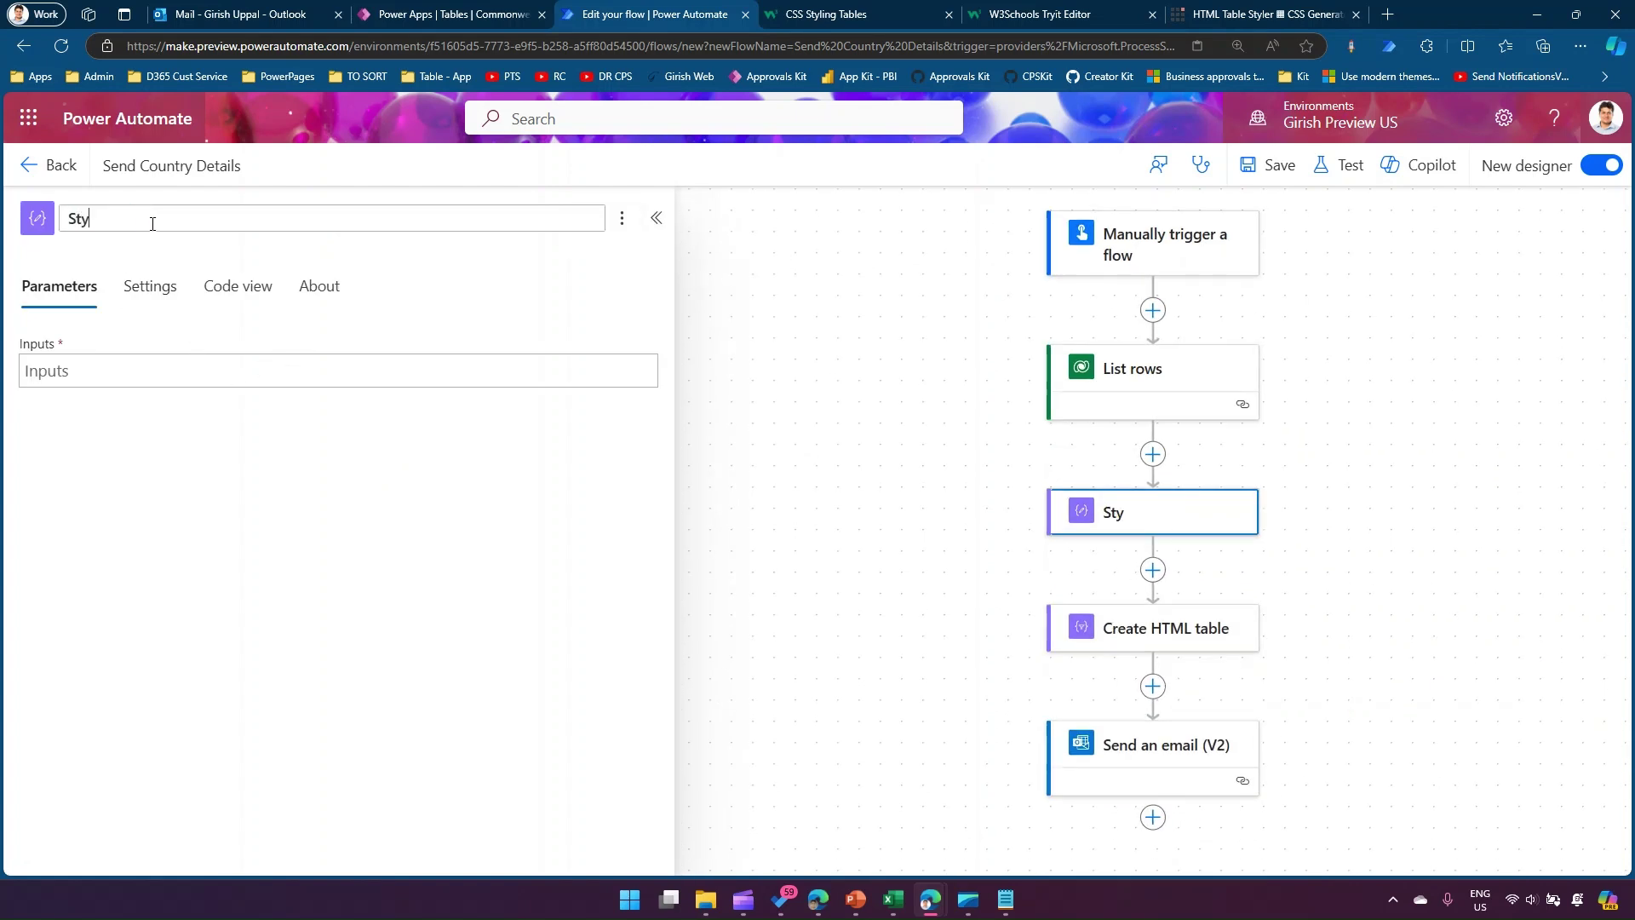
text(le)
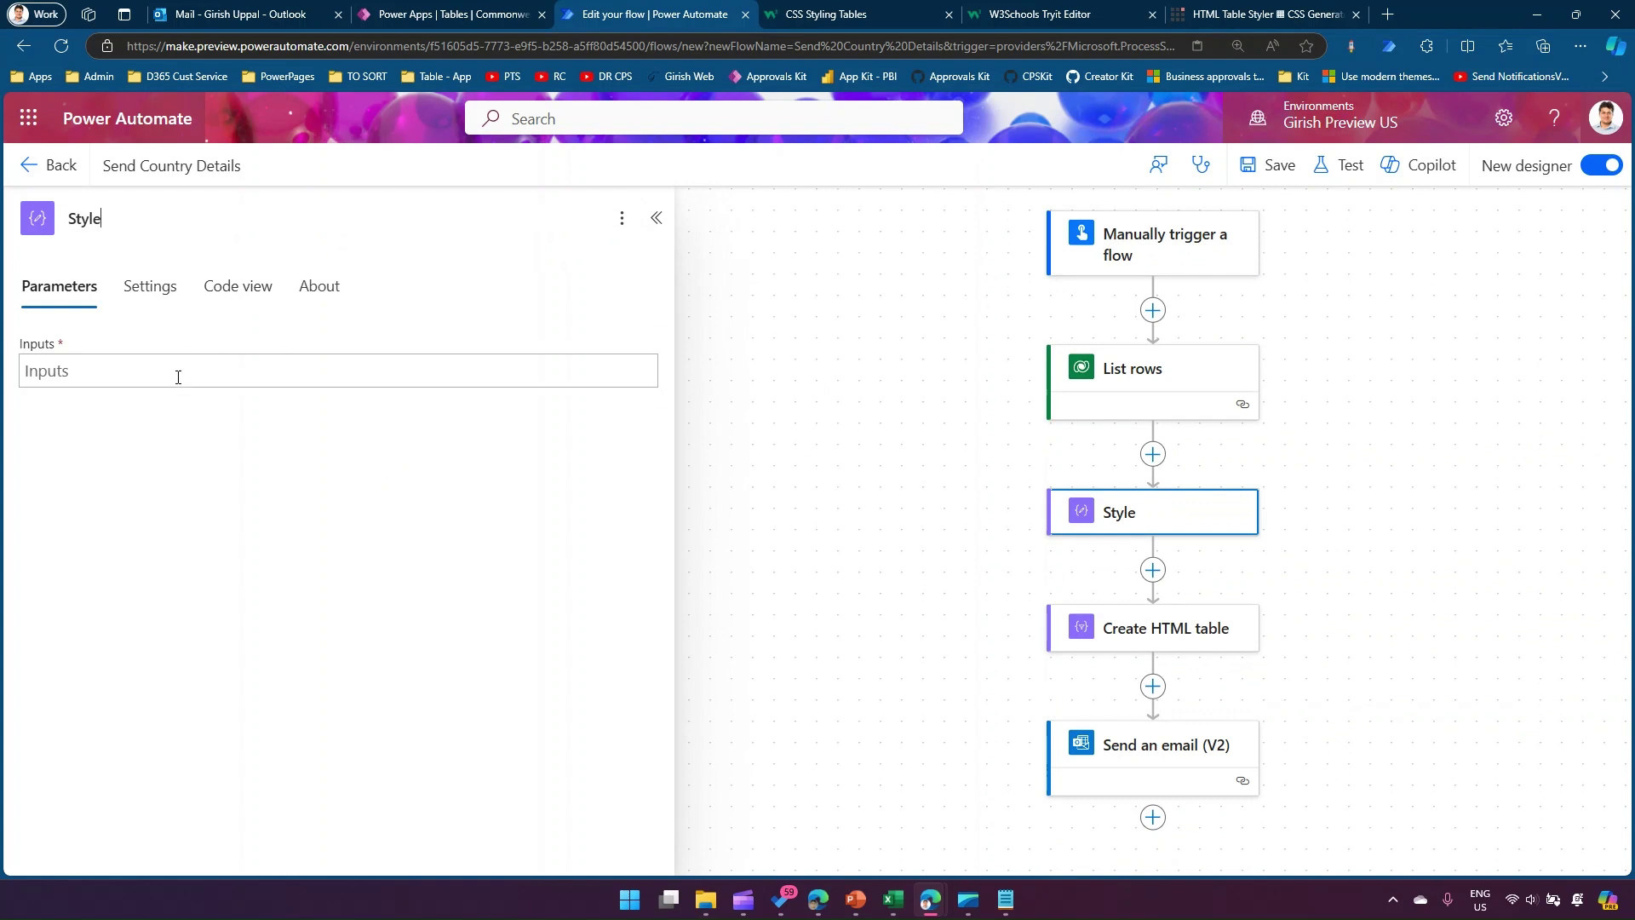
click(178, 377)
text(<style> table {   font-family: Arial, Helvetica, sans-serif;   border-collapse: collapse;   width: 100%; }  table td, table th {   border: 1px solid #ddd;   padding: 8px; }  table tr:nth-child(even){background-color: #f2f2f2;}  table tr:hover {background-color: #ddd;}  table th {   padding-top: 12px;   padding-bottom: 12px;   text-align: left;   background-color: #04AA6D;   color: white; } </style>)
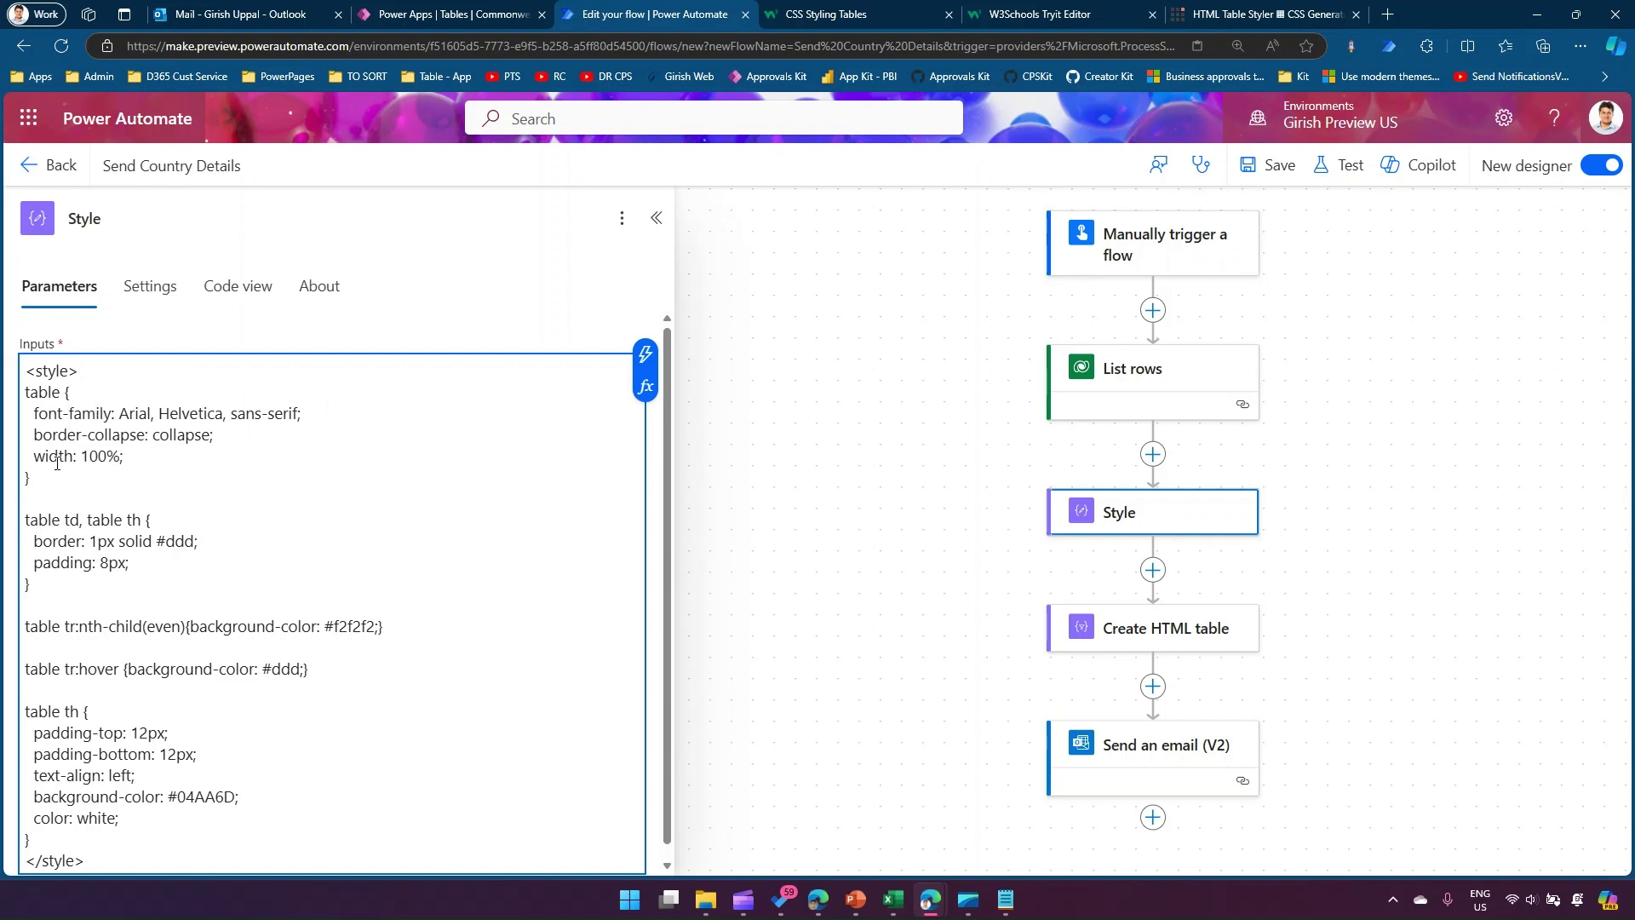
- Review the table selectors in the pasted CSS, then close the Style step's settings
drag(25, 392, 64, 392)
click(45, 479)
scroll(60, 633, down, 1)
double_click(51, 697)
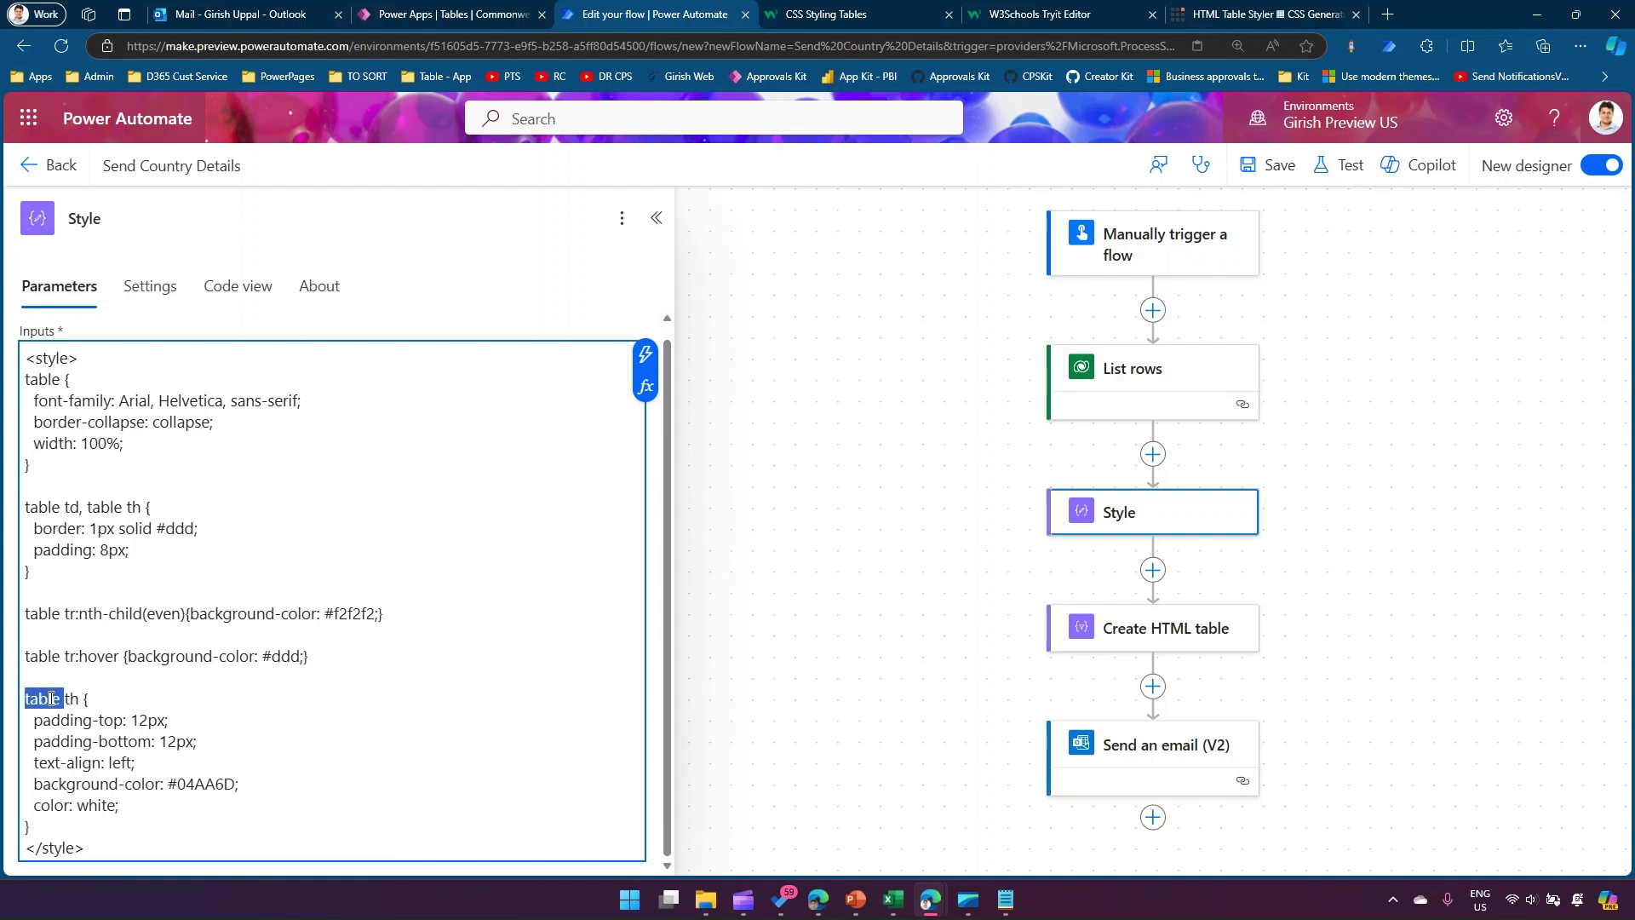
double_click(47, 654)
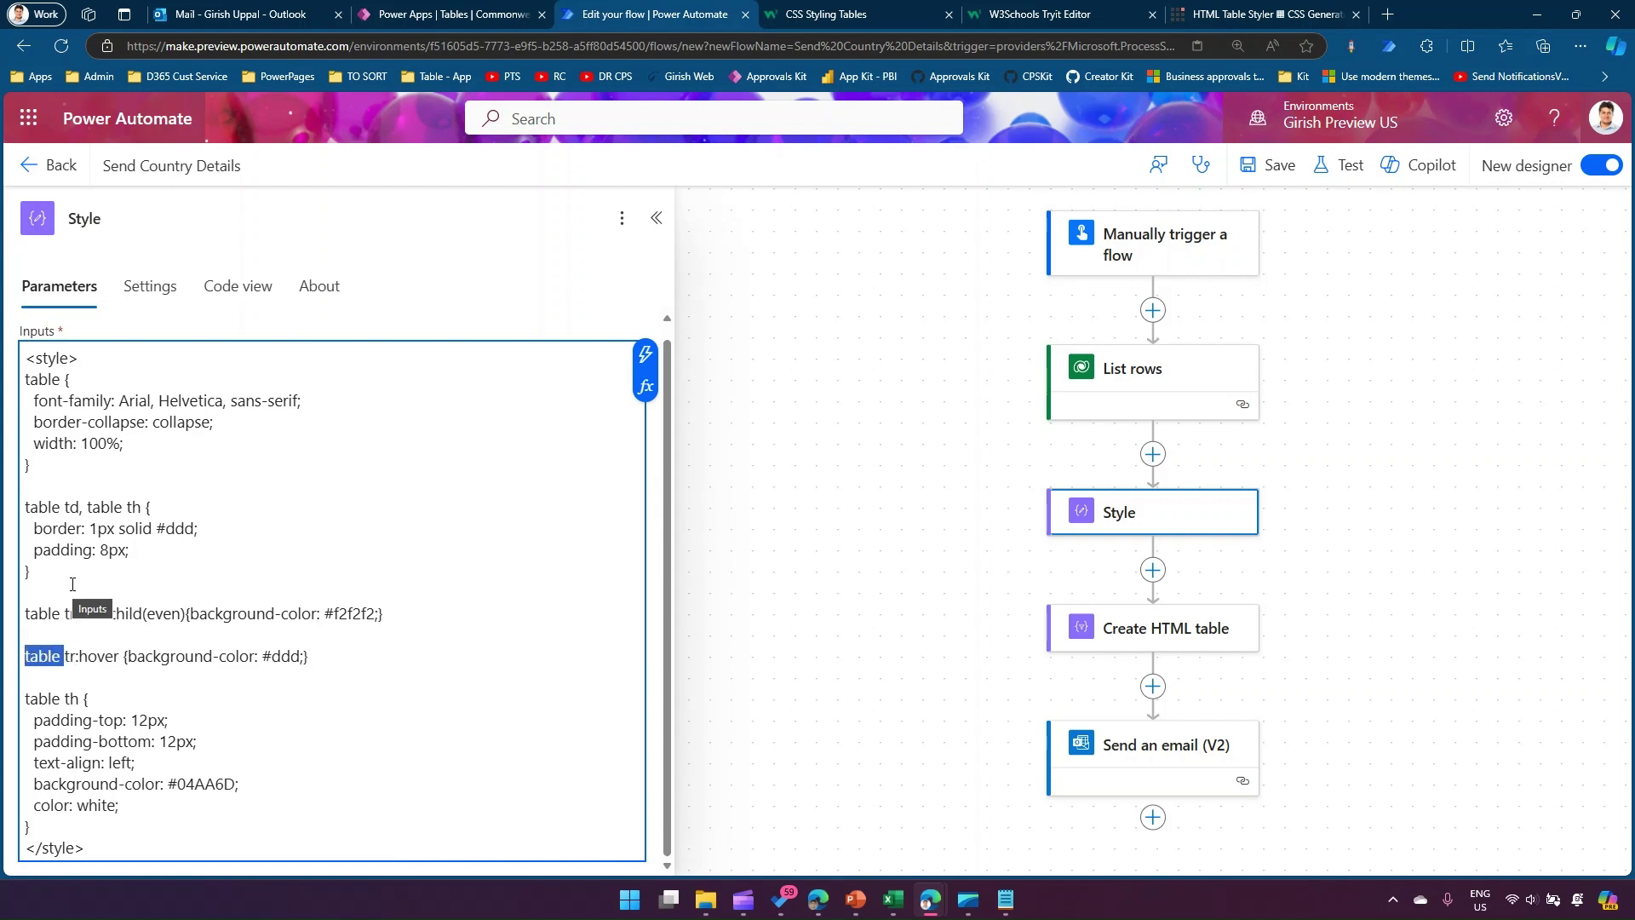
click(329, 468)
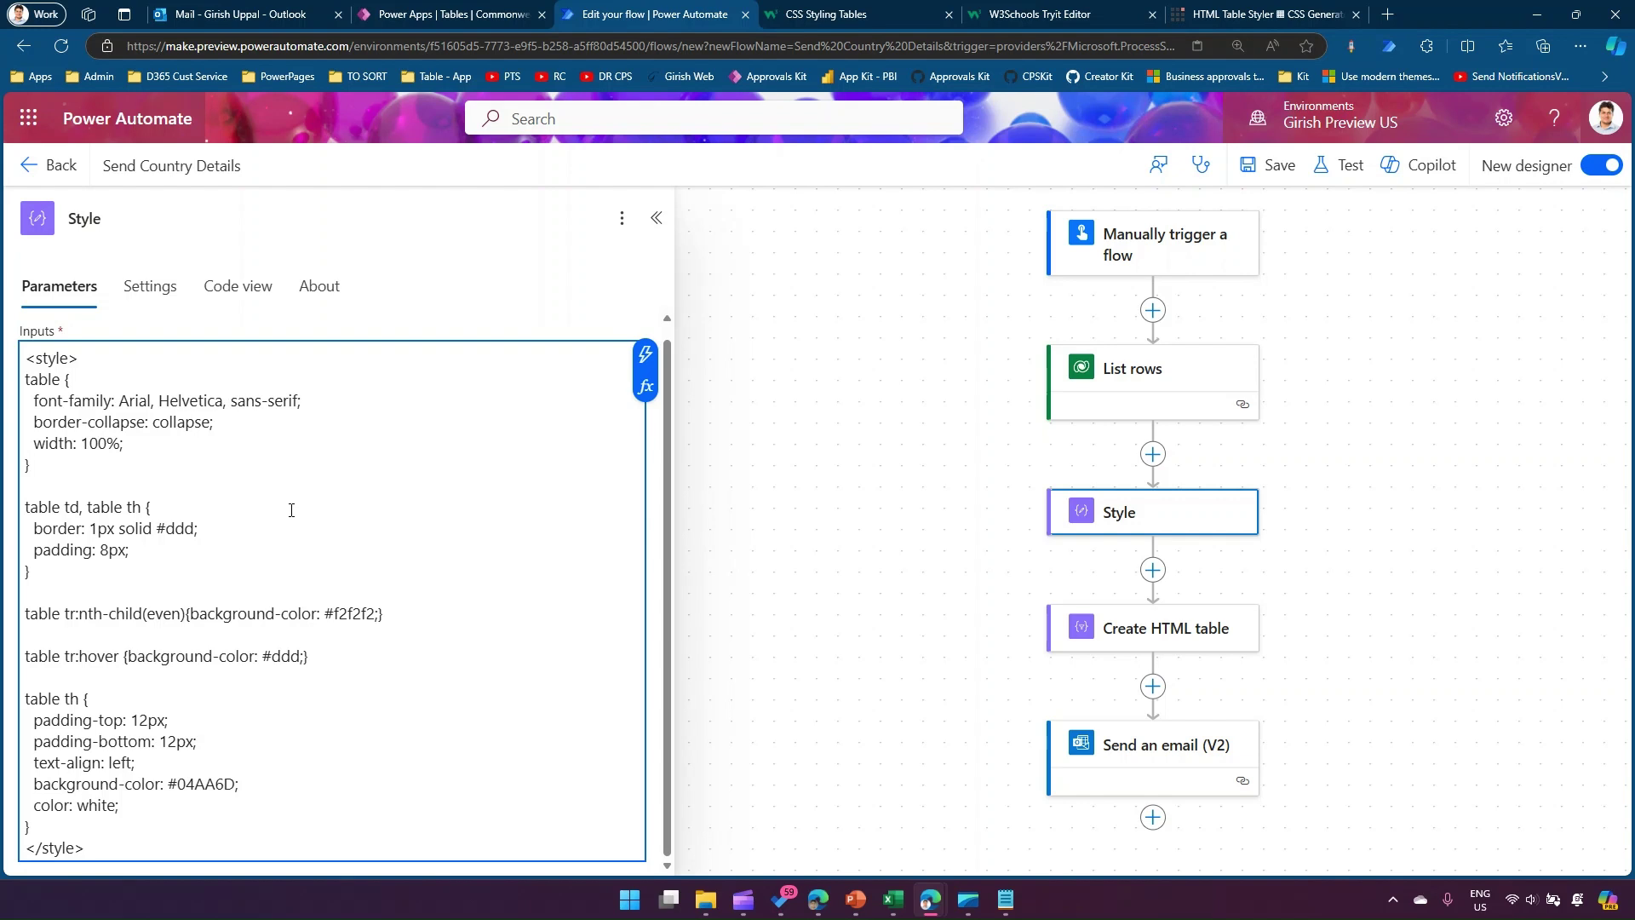
click(856, 473)
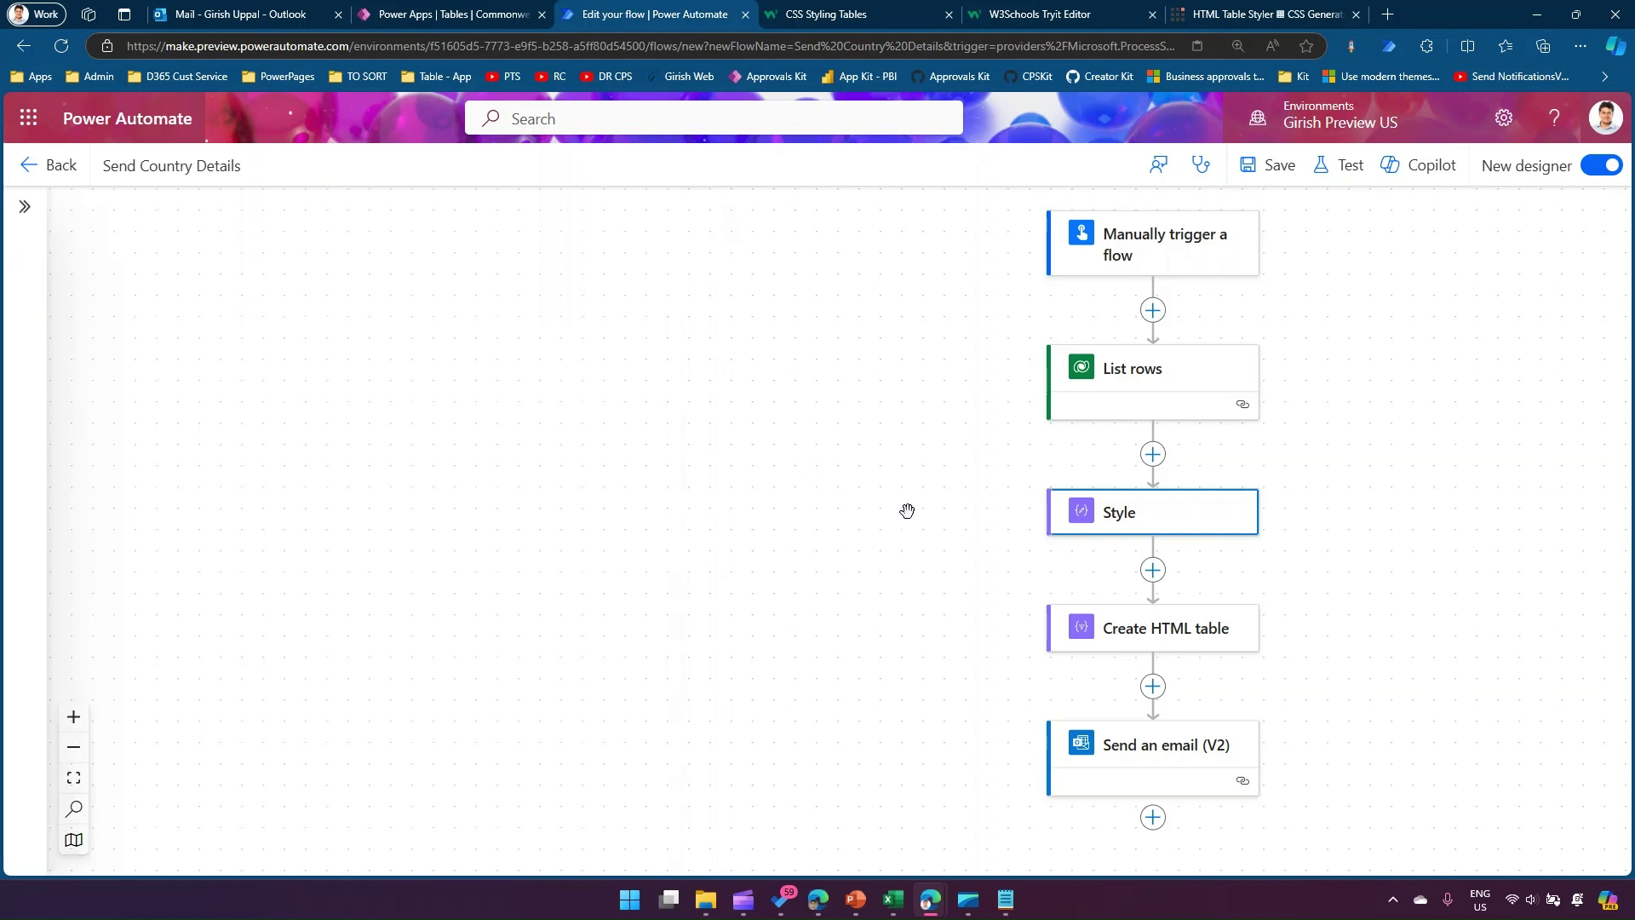
- Insert the Style step's Outputs at the top of the Send an email (V2) body
click(1115, 753)
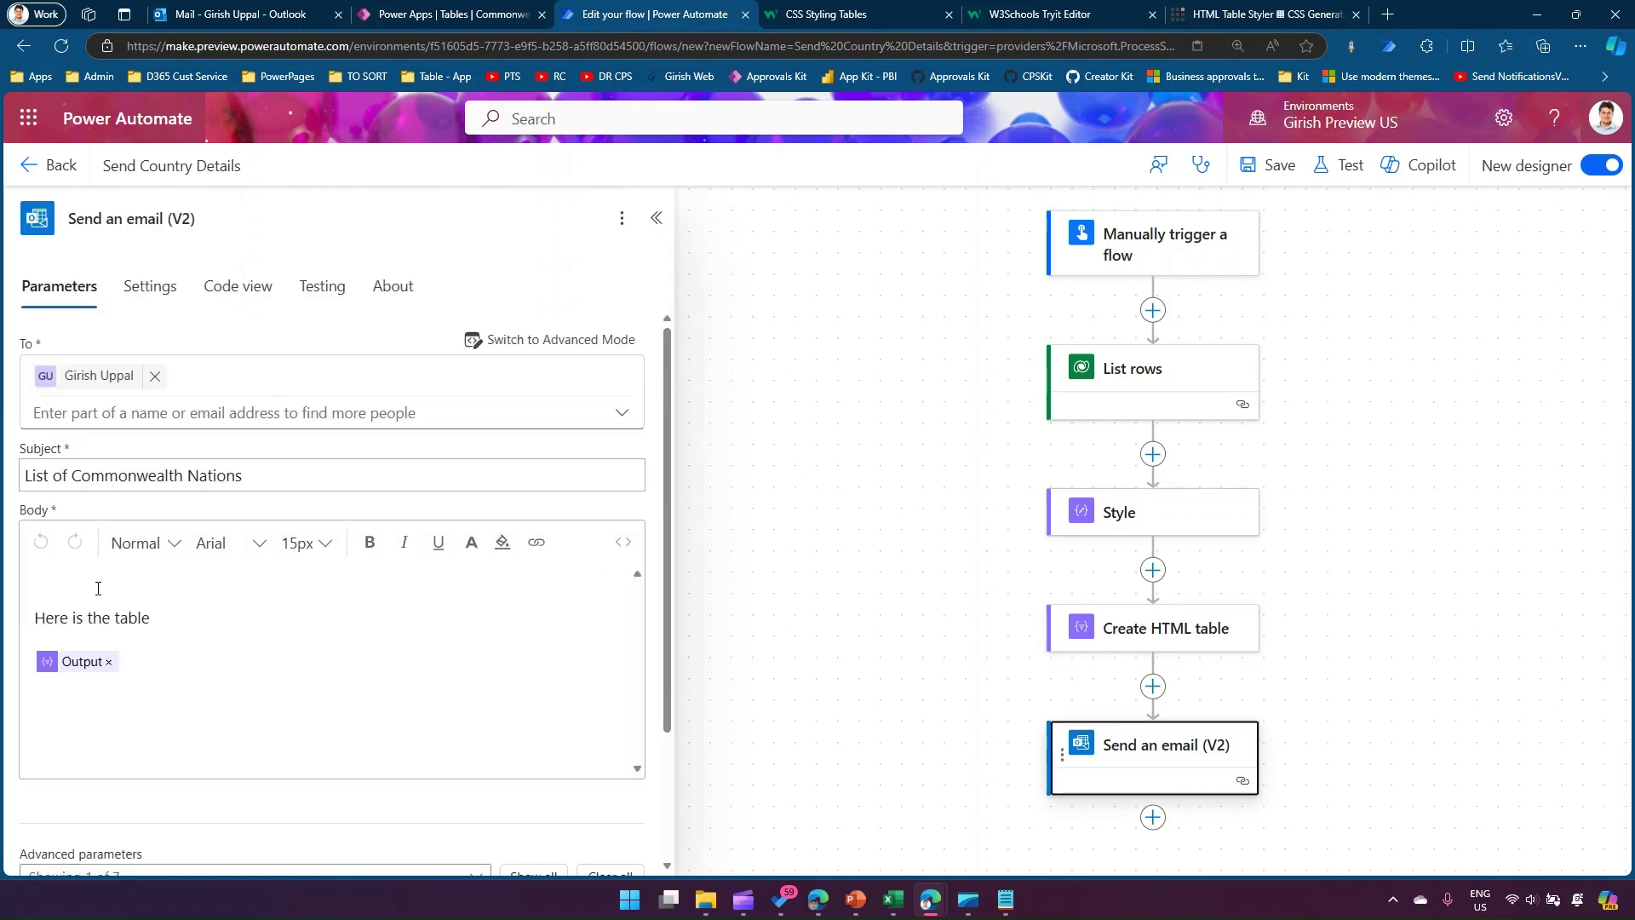
click(75, 569)
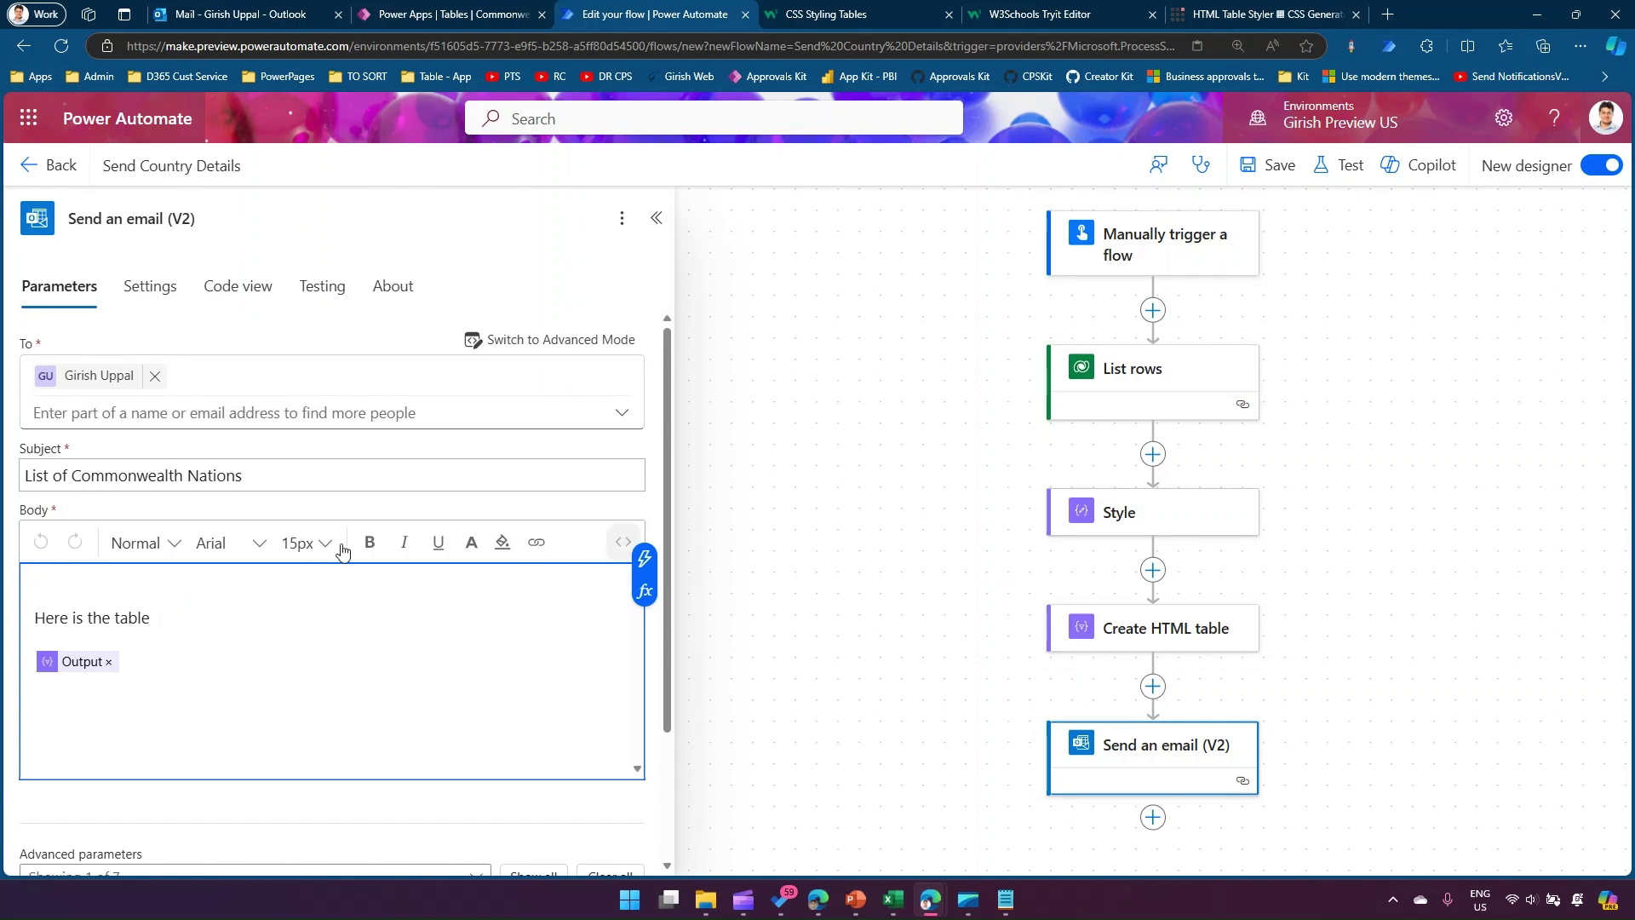
click(644, 559)
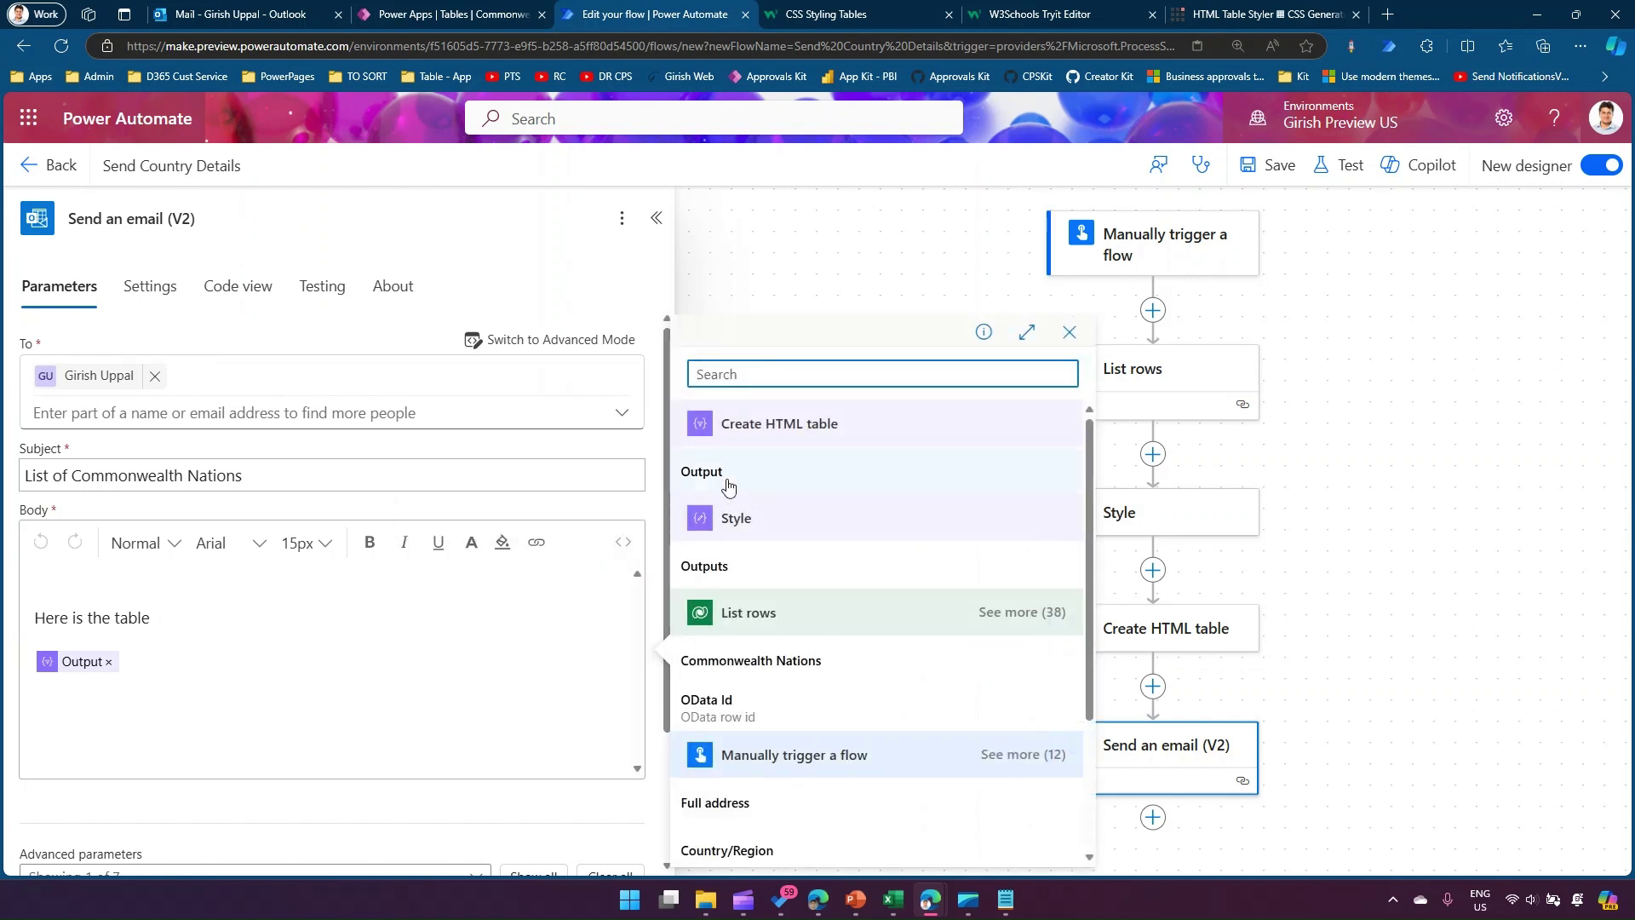
click(714, 567)
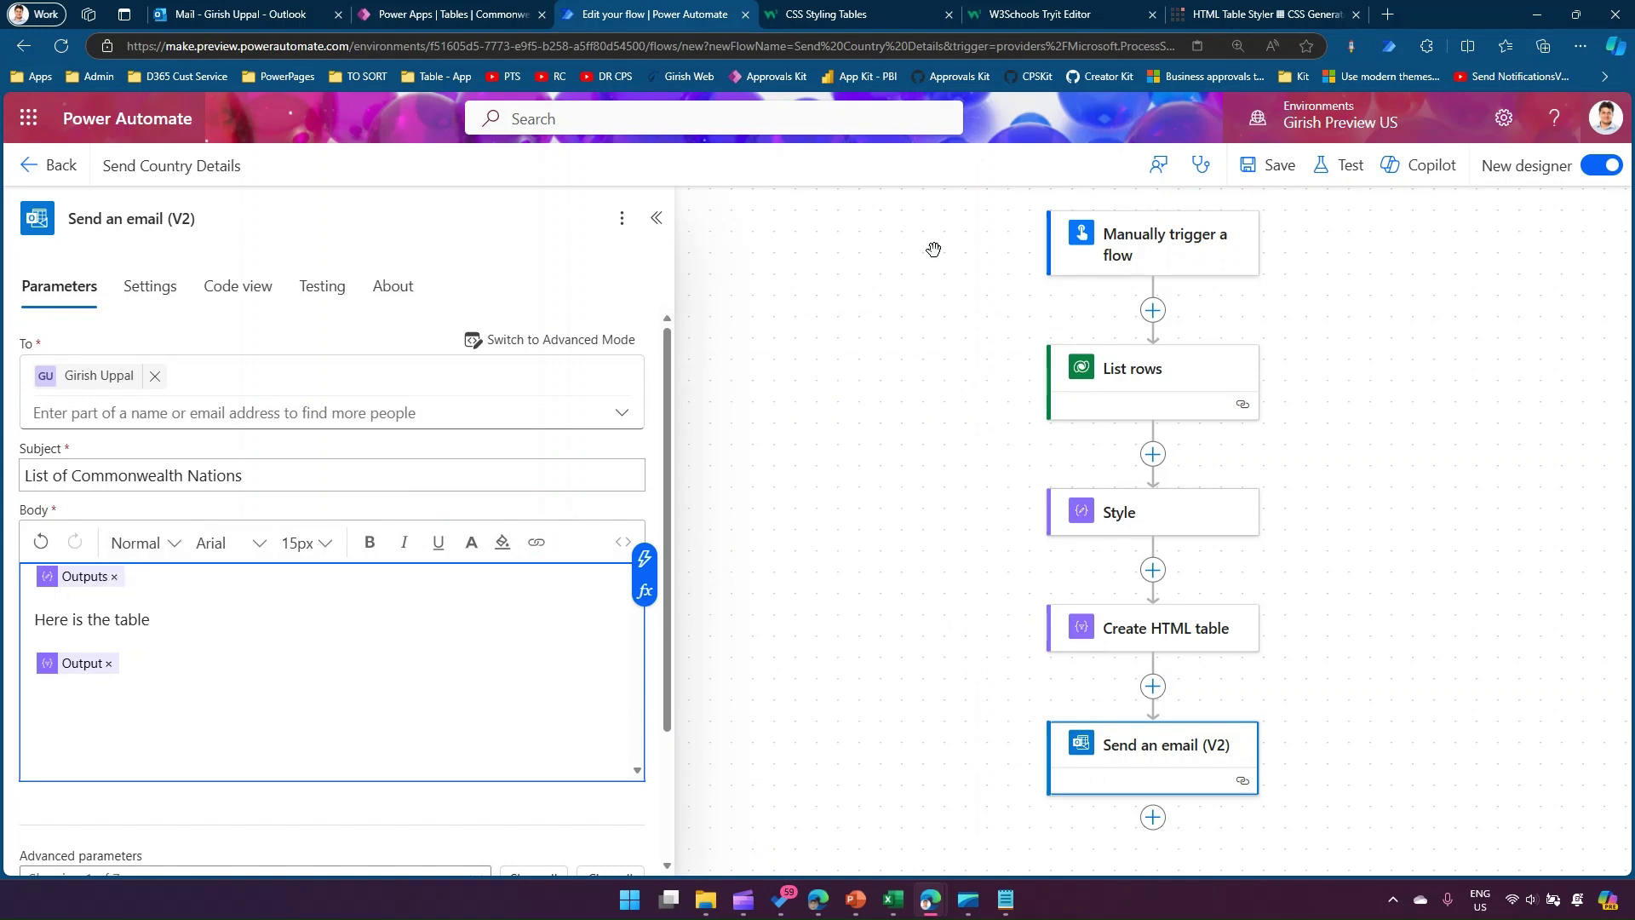
- Save the flow, run a manual test, and go to the Outlook mailbox
click(1277, 165)
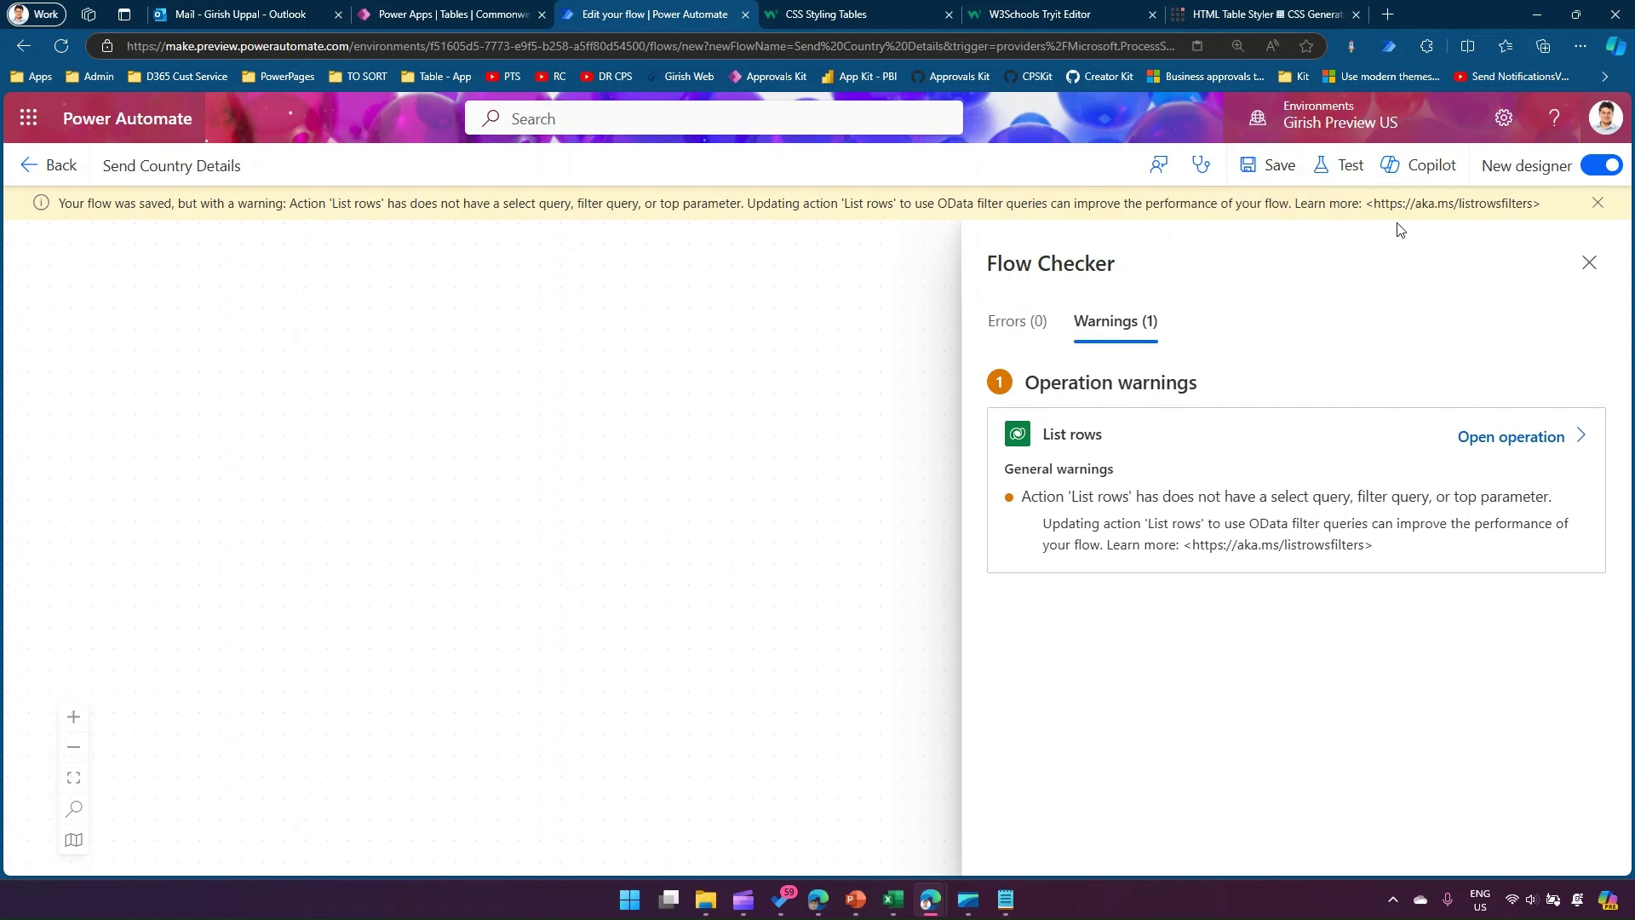
click(1348, 165)
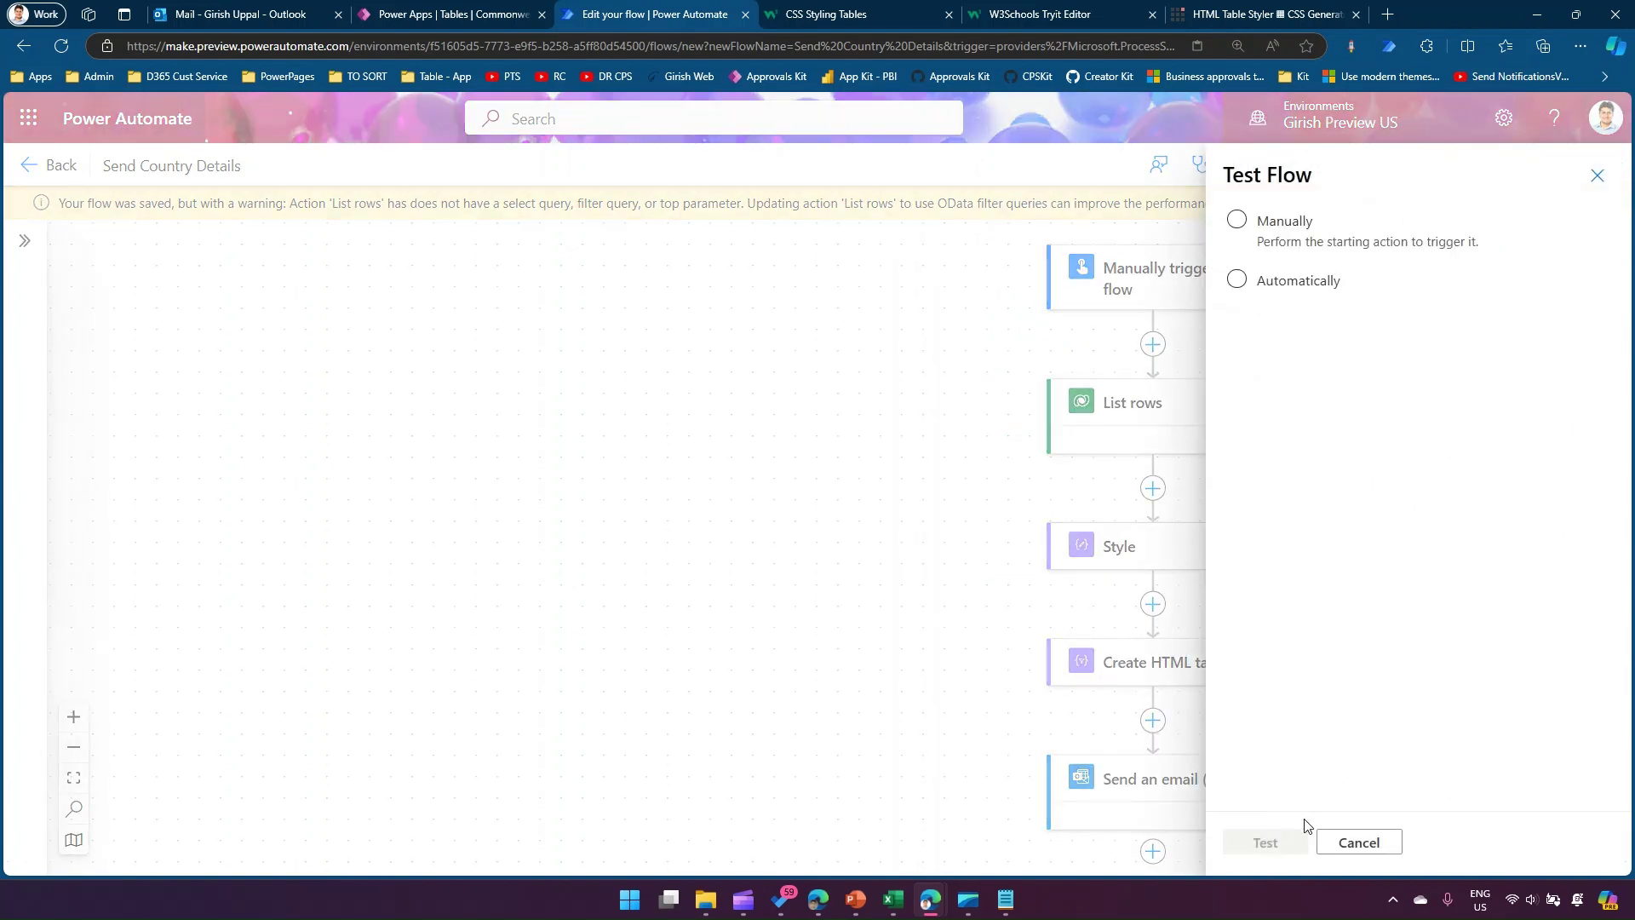
click(1252, 222)
click(1266, 843)
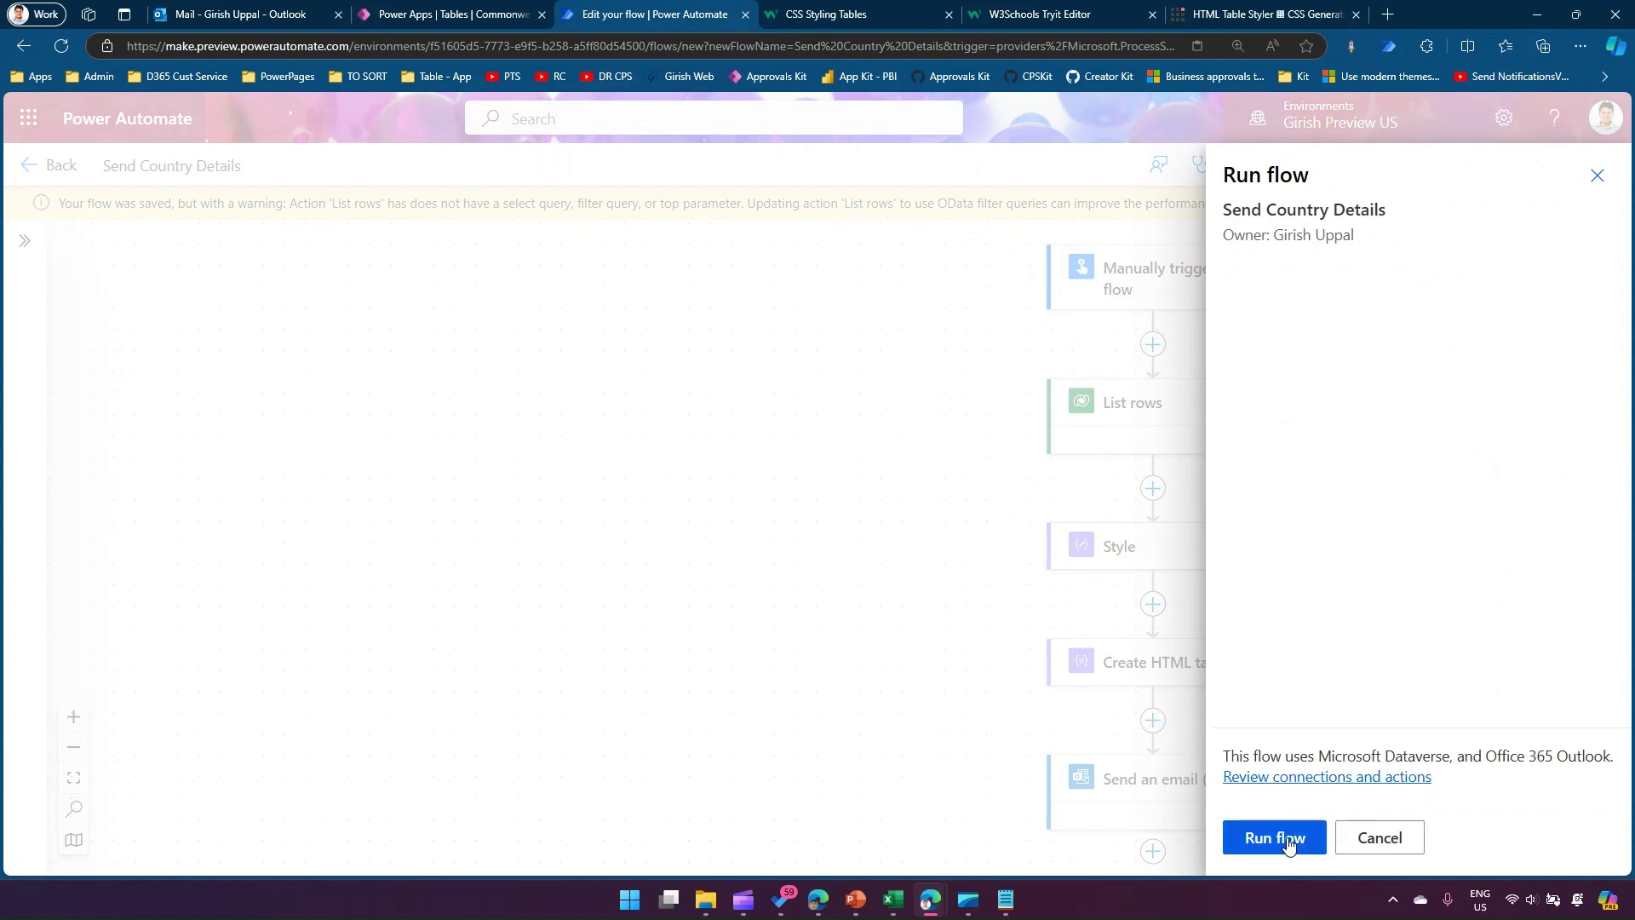
click(1282, 839)
click(235, 14)
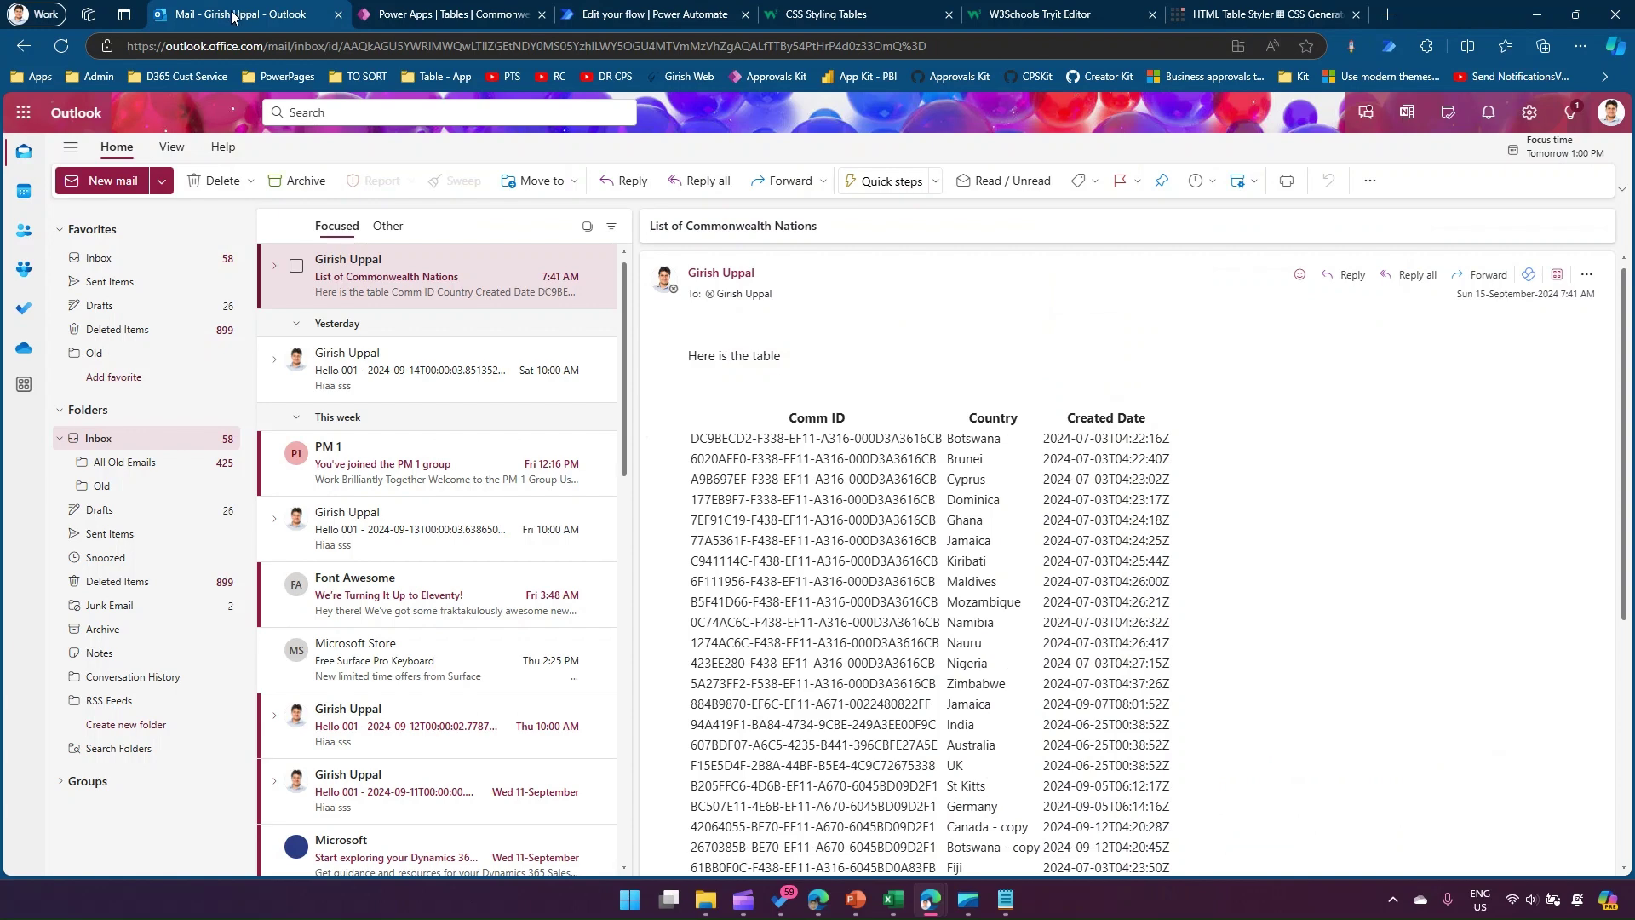
- Open the 7:46 AM Commonwealth Nations email and scroll through its green-header table
click(457, 277)
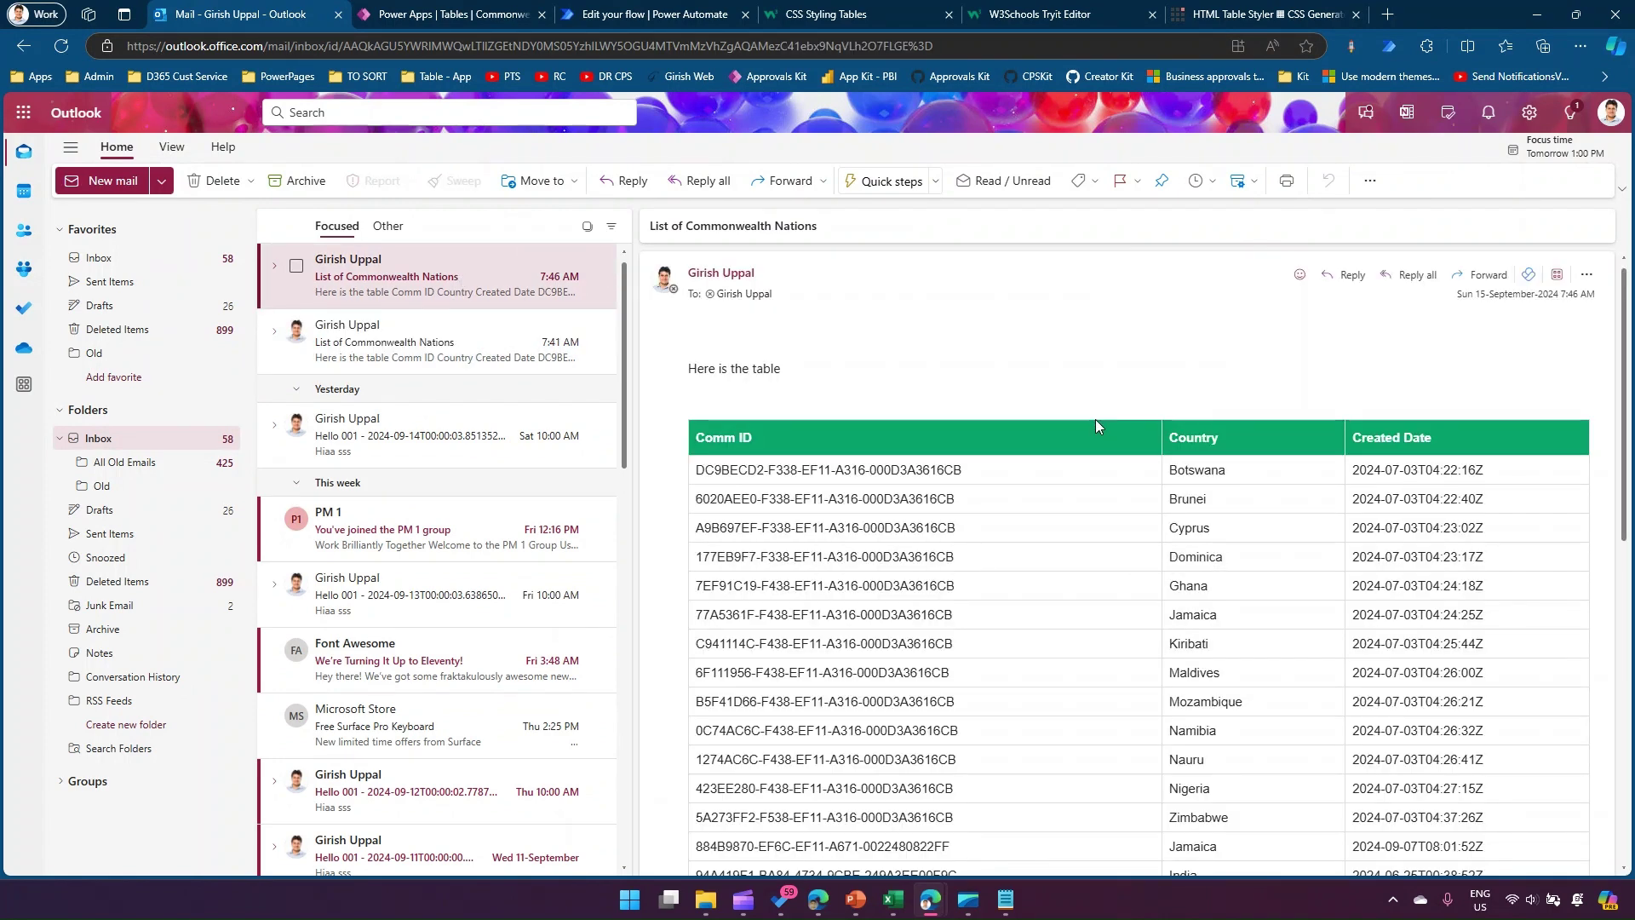
scroll(1095, 425, down, 5)
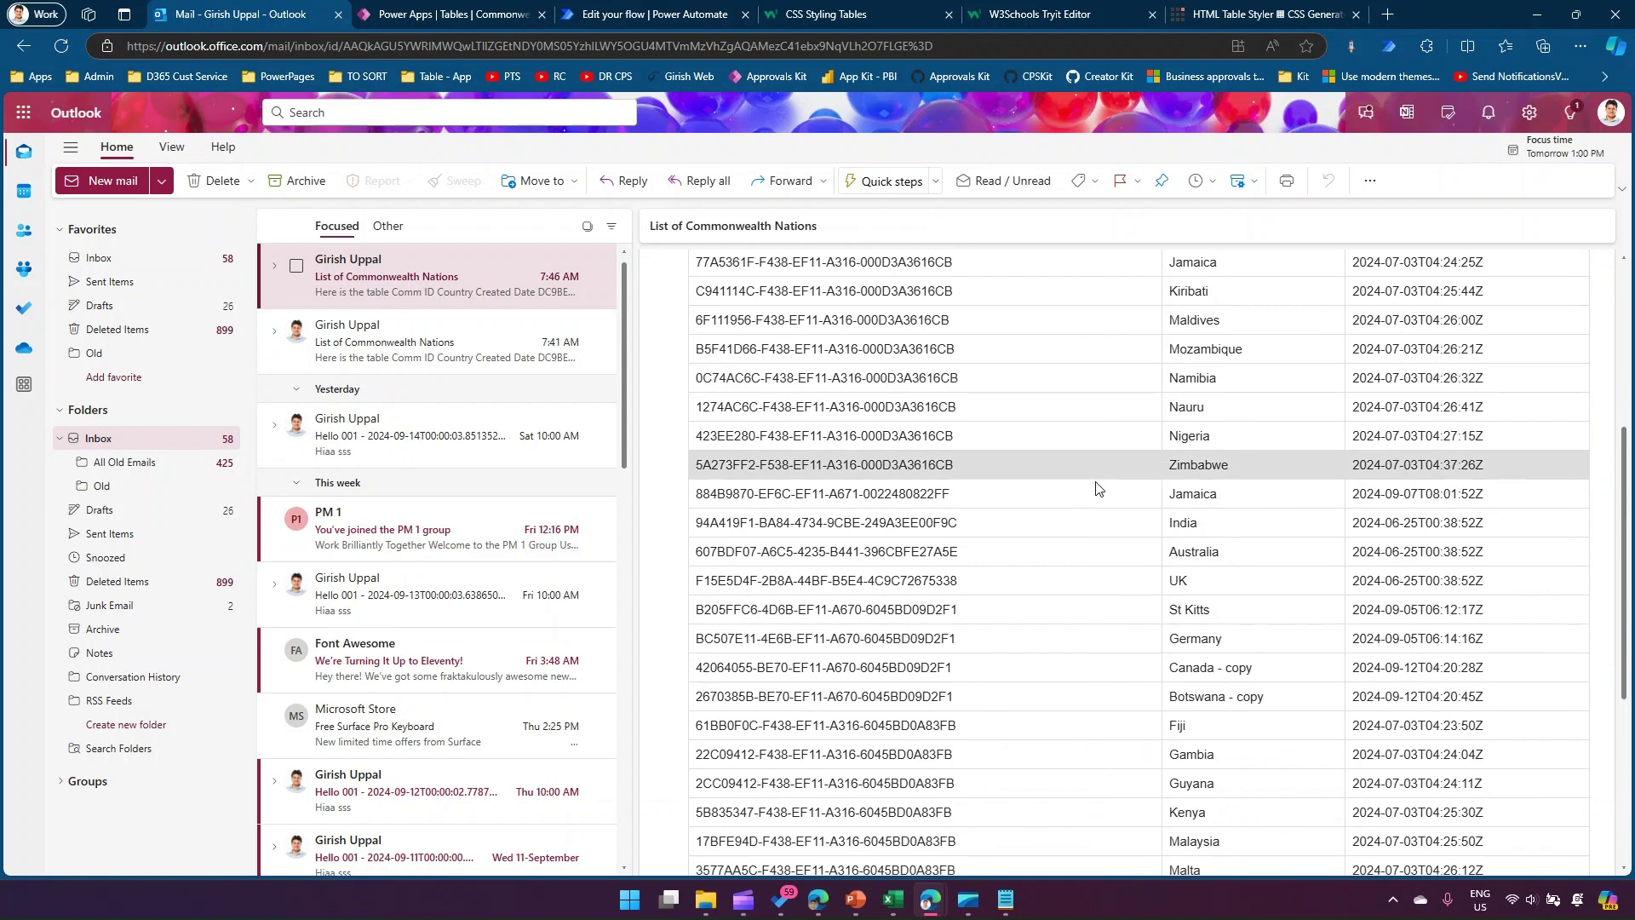
scroll(1097, 487, down, 4)
scroll(1097, 488, up, 5)
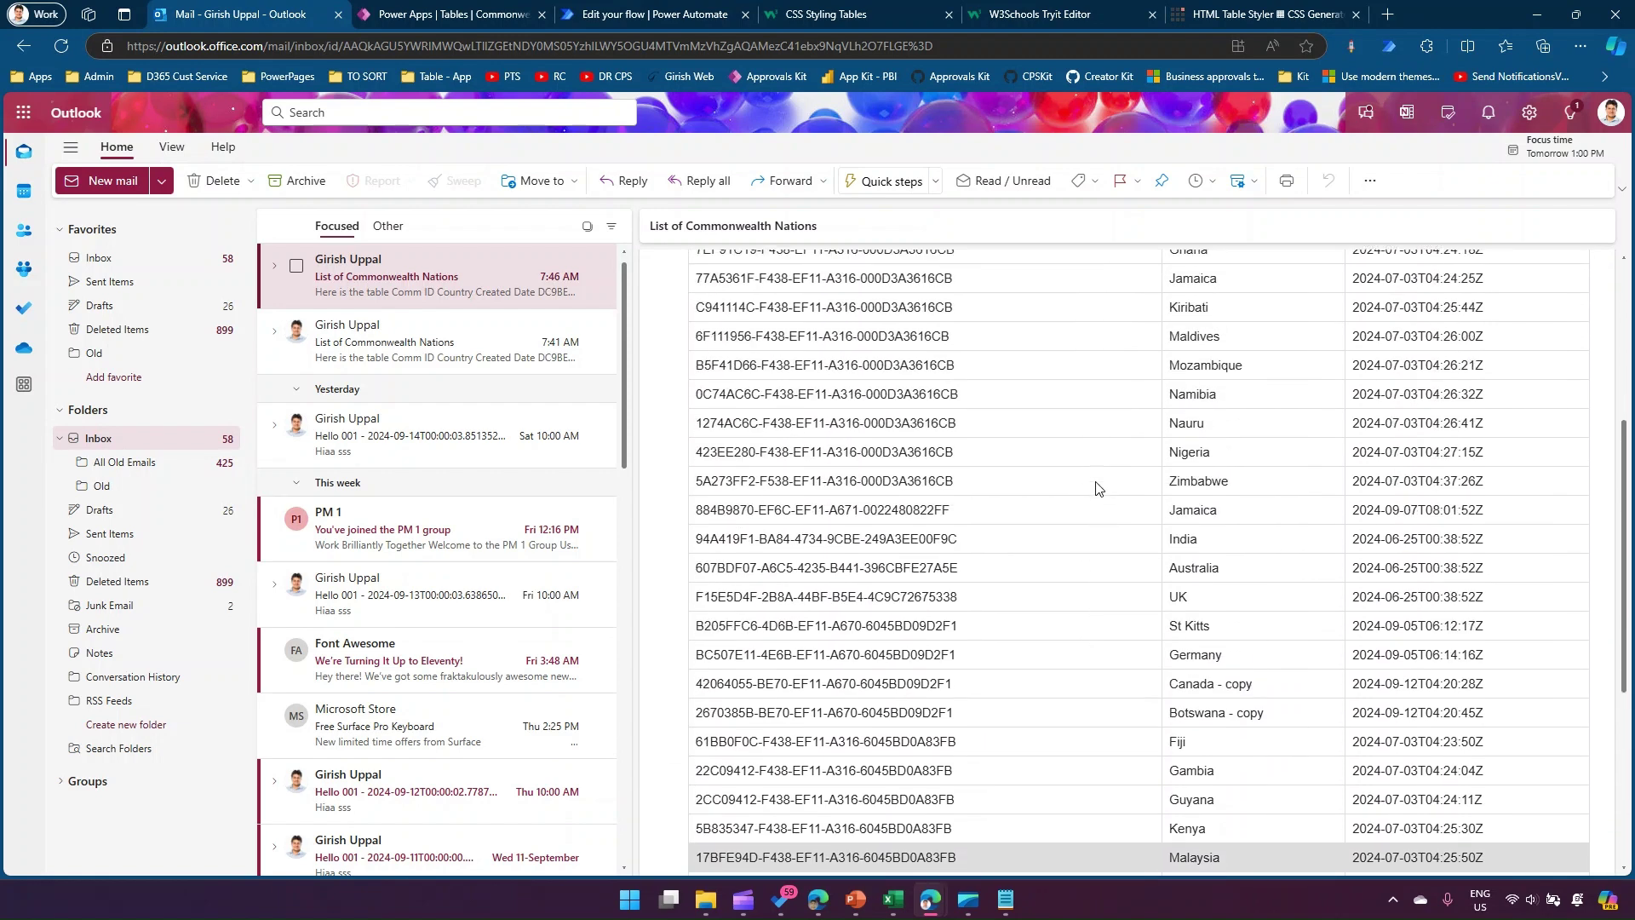
scroll(1096, 488, up, 4)
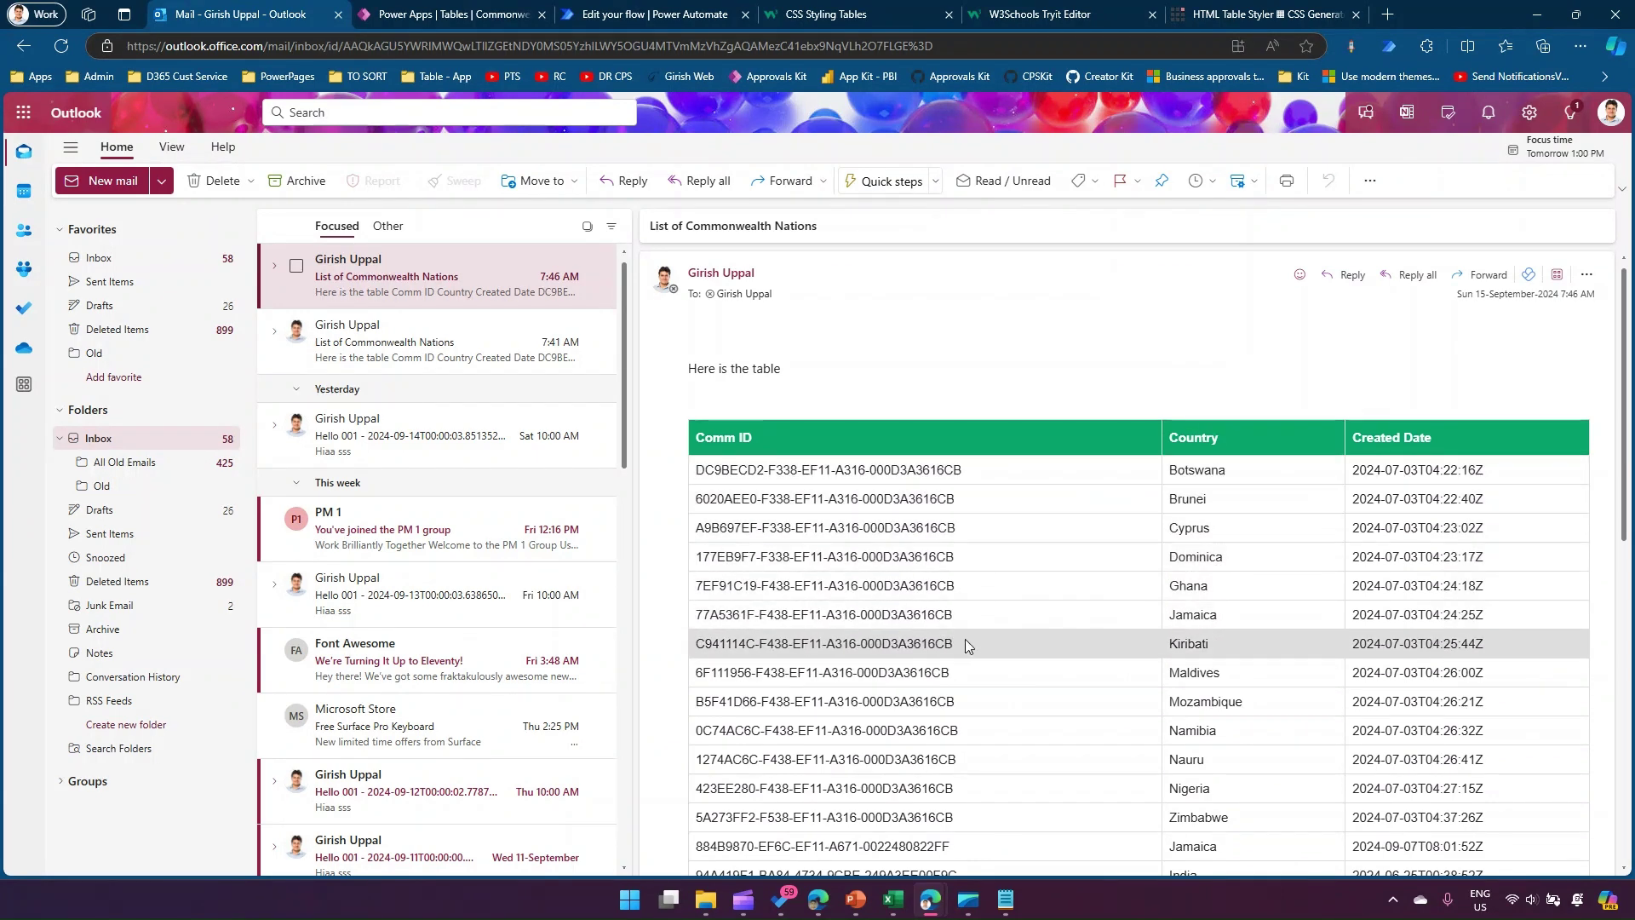
scroll(994, 692, down, 4)
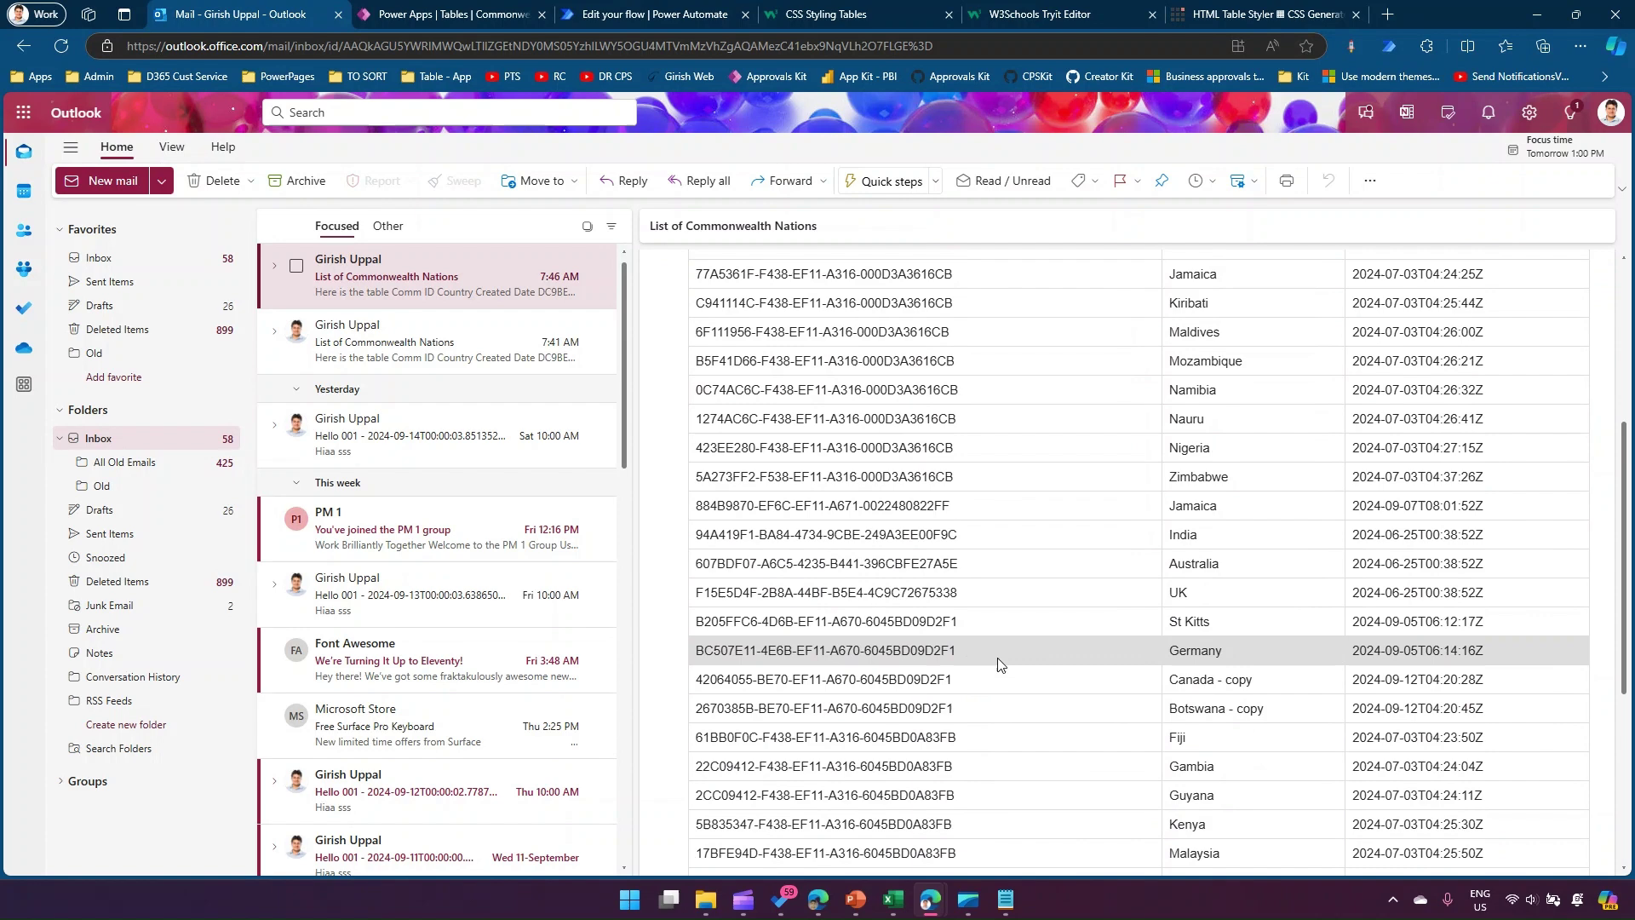
scroll(947, 489, up, 4)
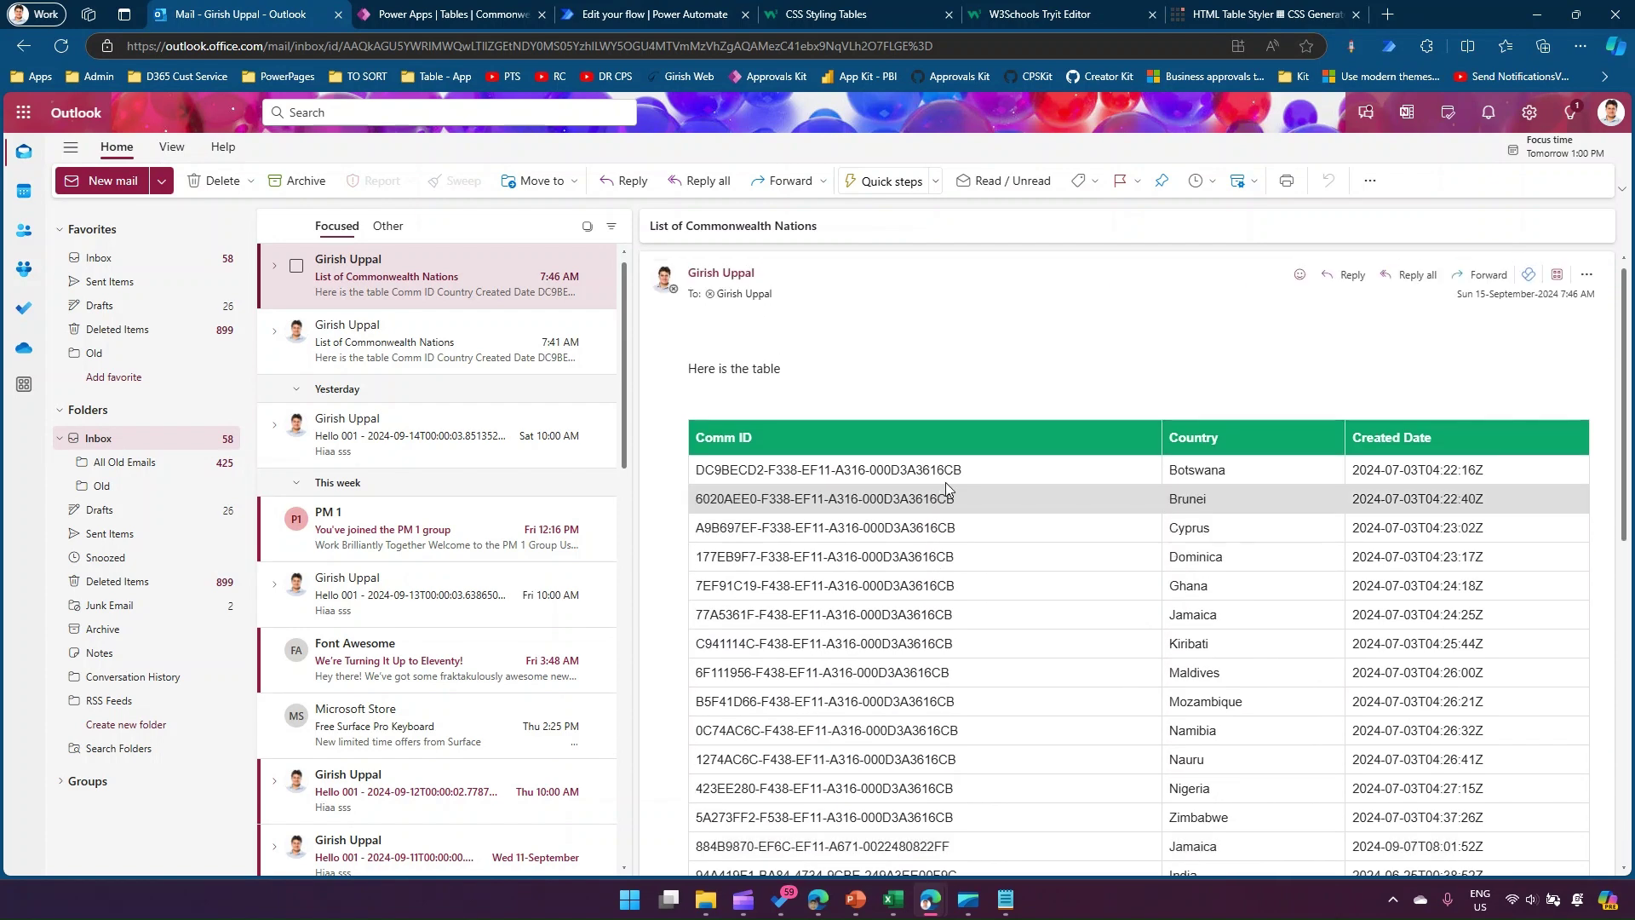
- Compare it with the earlier 7:41 AM unstyled table, then reselect the 7:46 AM email
click(379, 350)
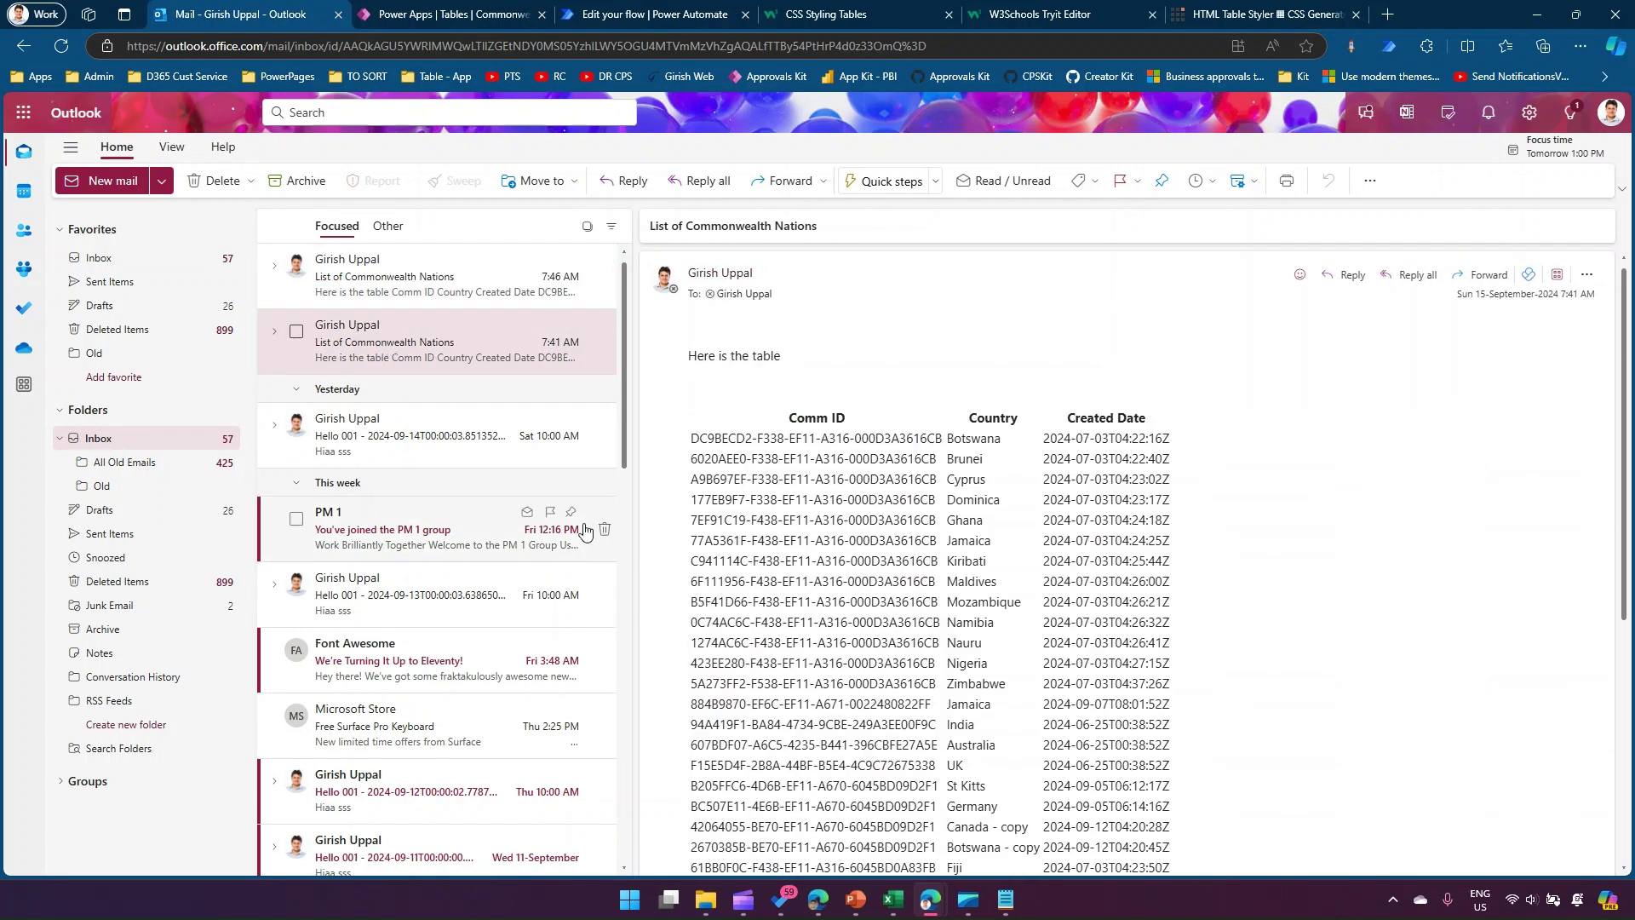
drag(691, 431, 936, 685)
click(482, 347)
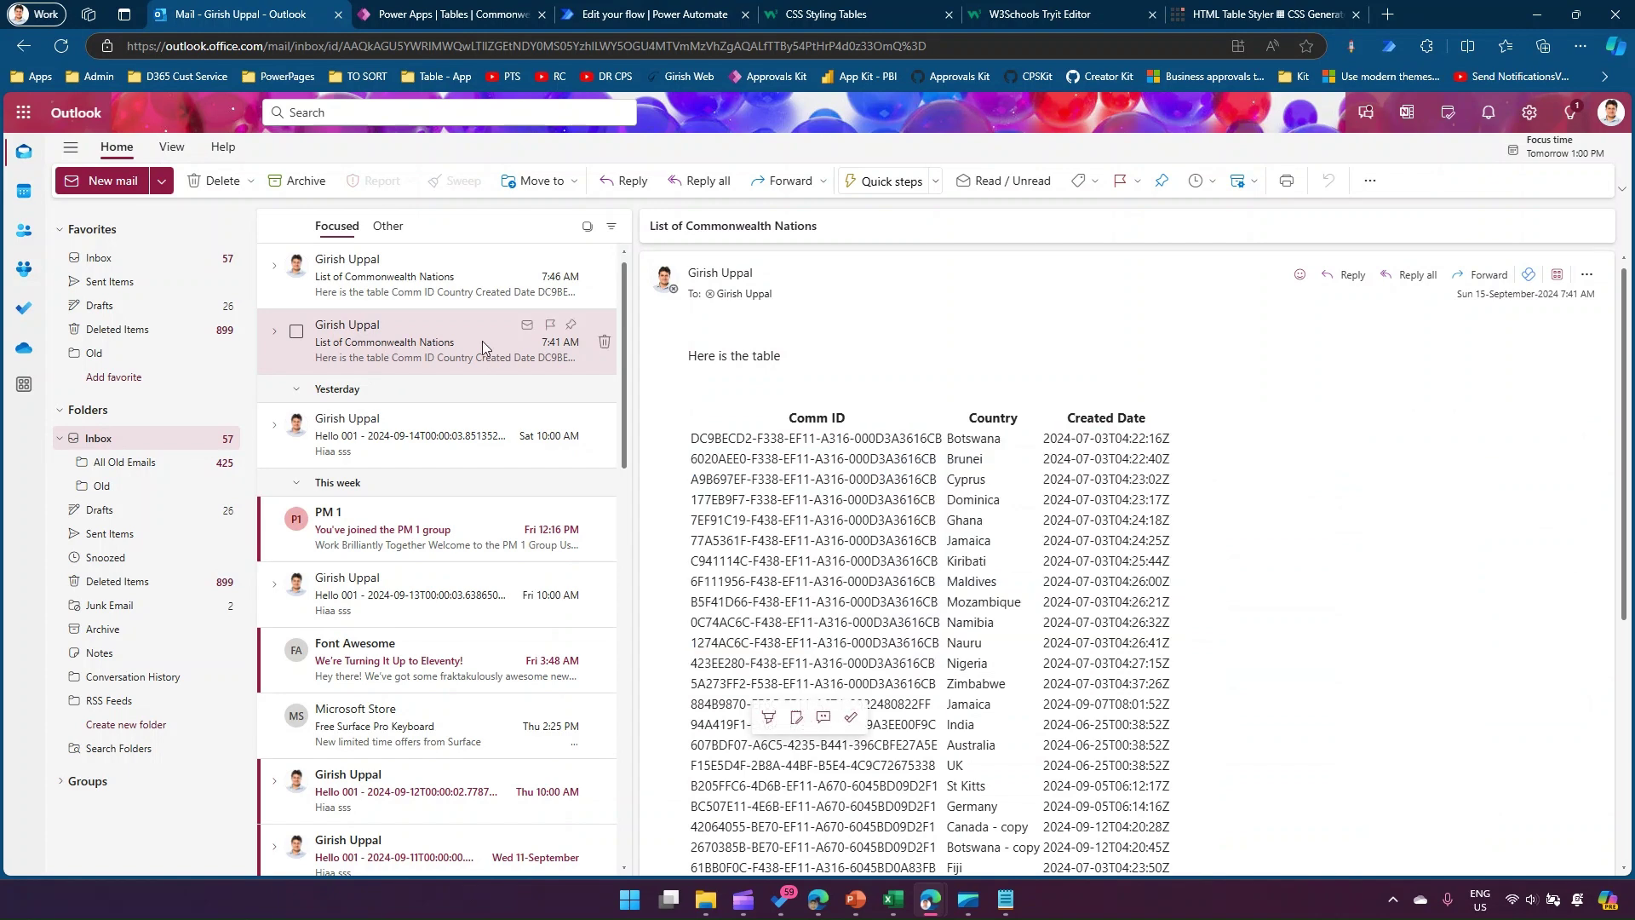
click(425, 277)
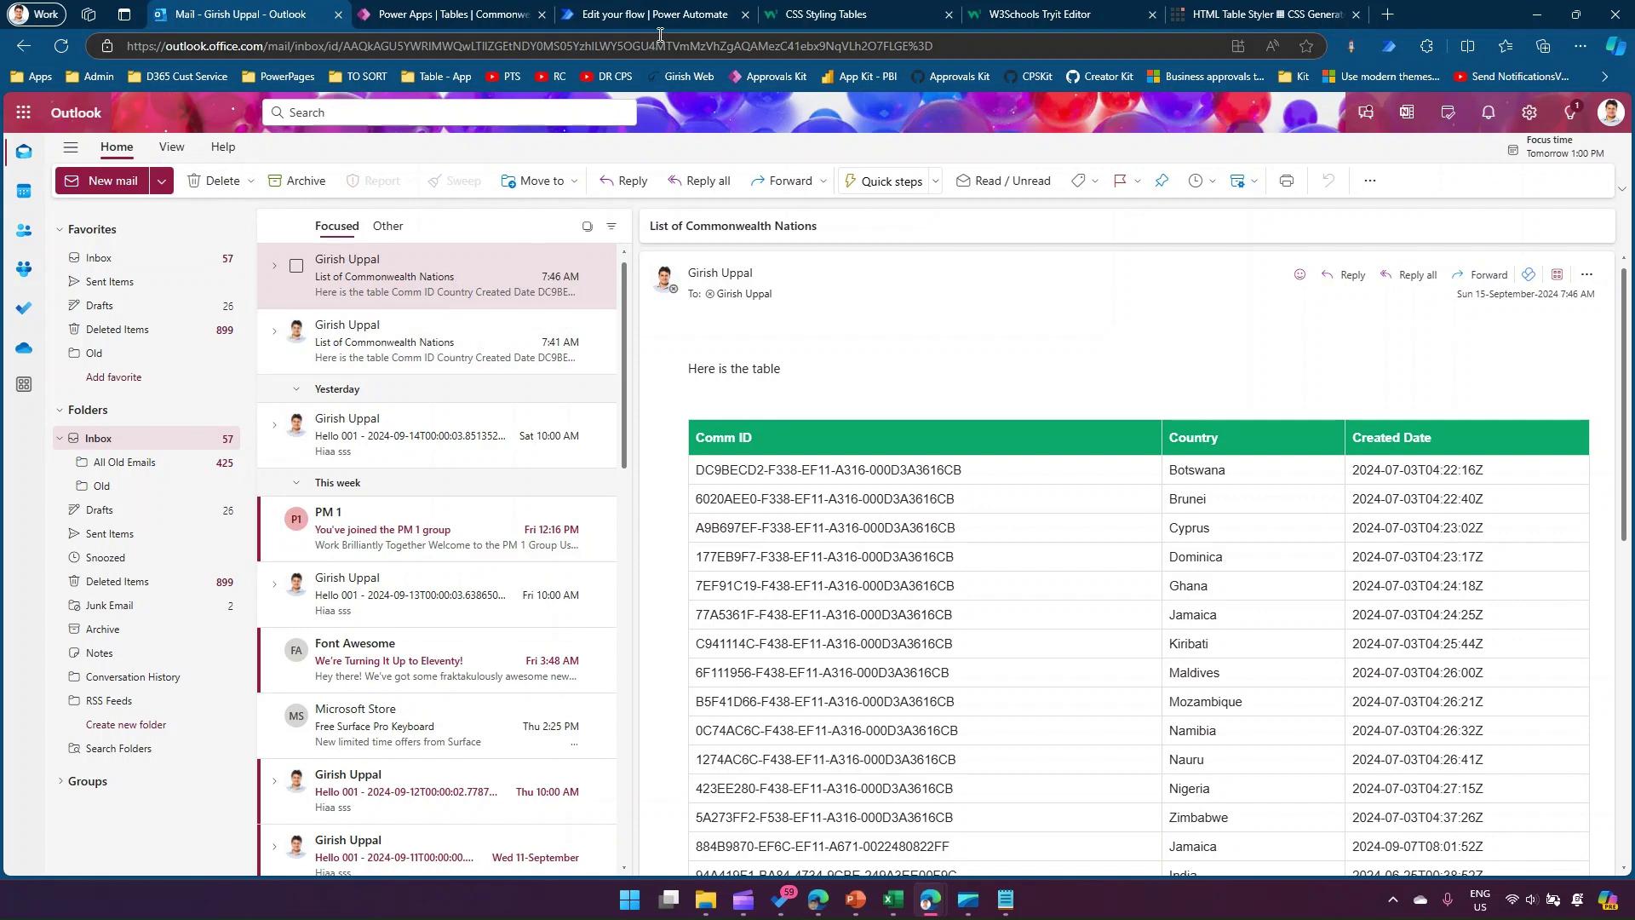
- Revisit the CSS Tables and Table Styler pages, then review the Tryit style block and id="customers"
click(865, 13)
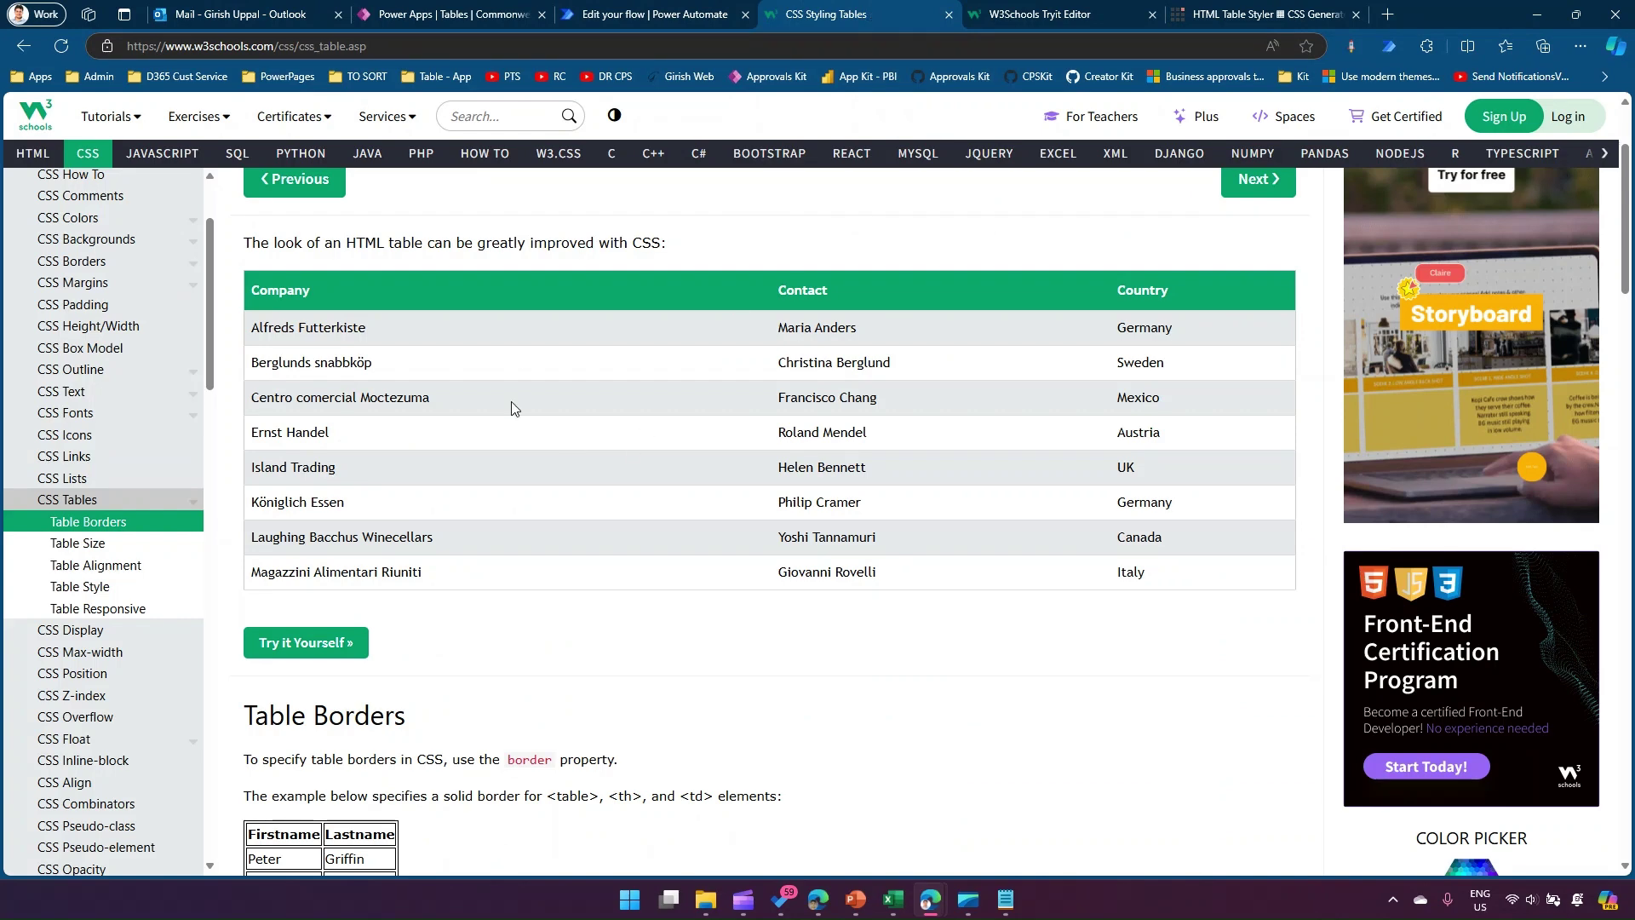
click(1228, 11)
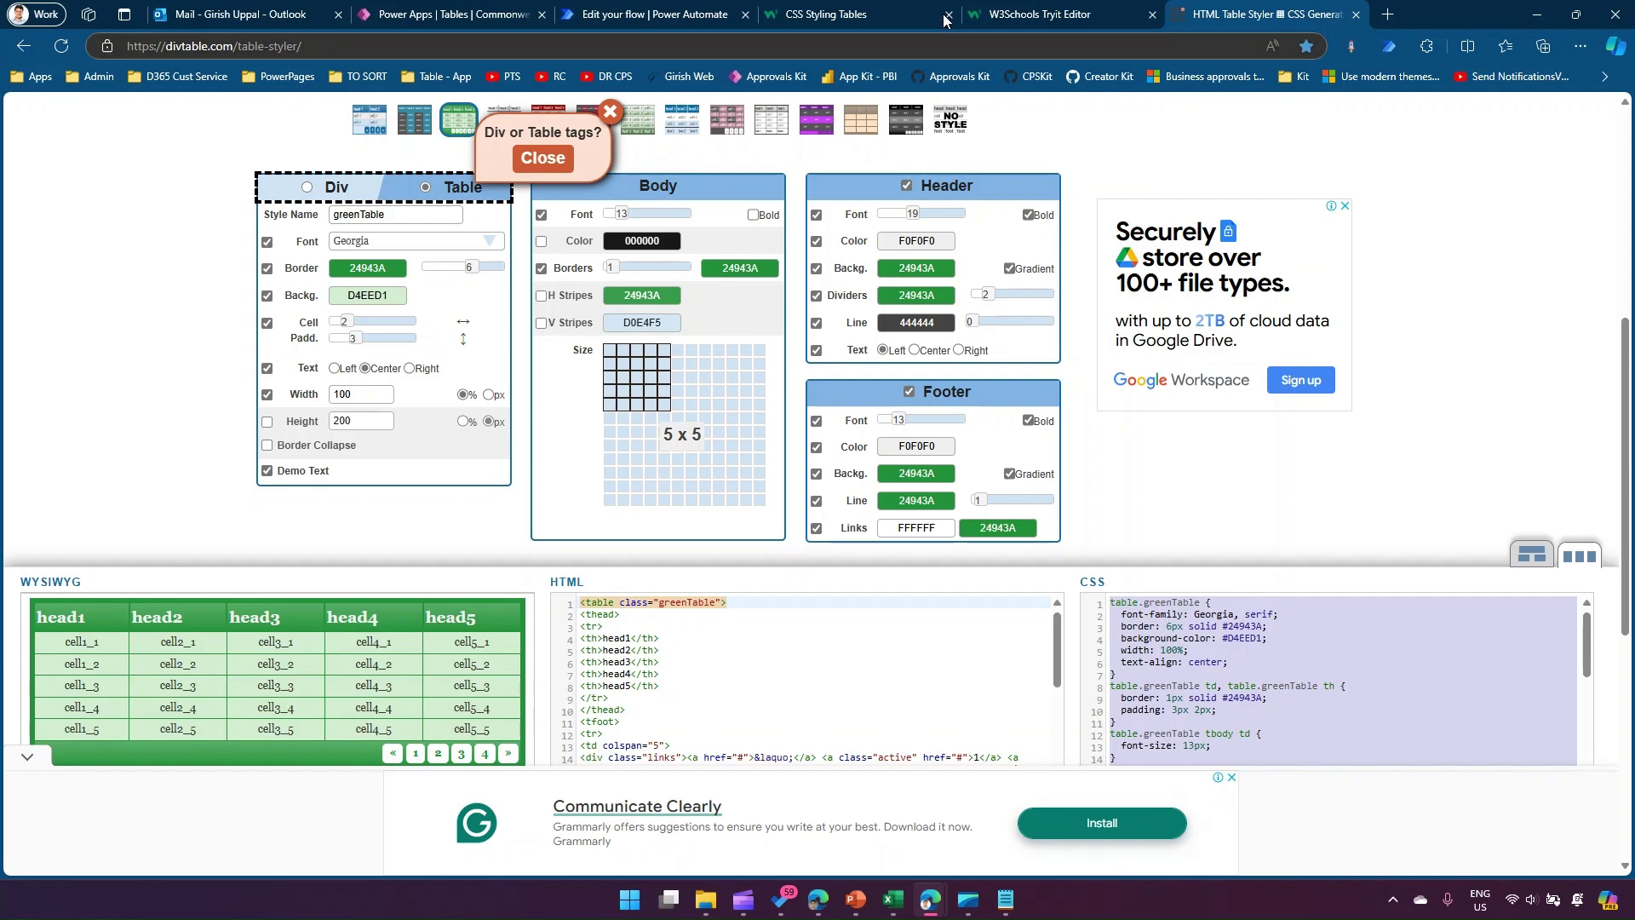
click(1002, 18)
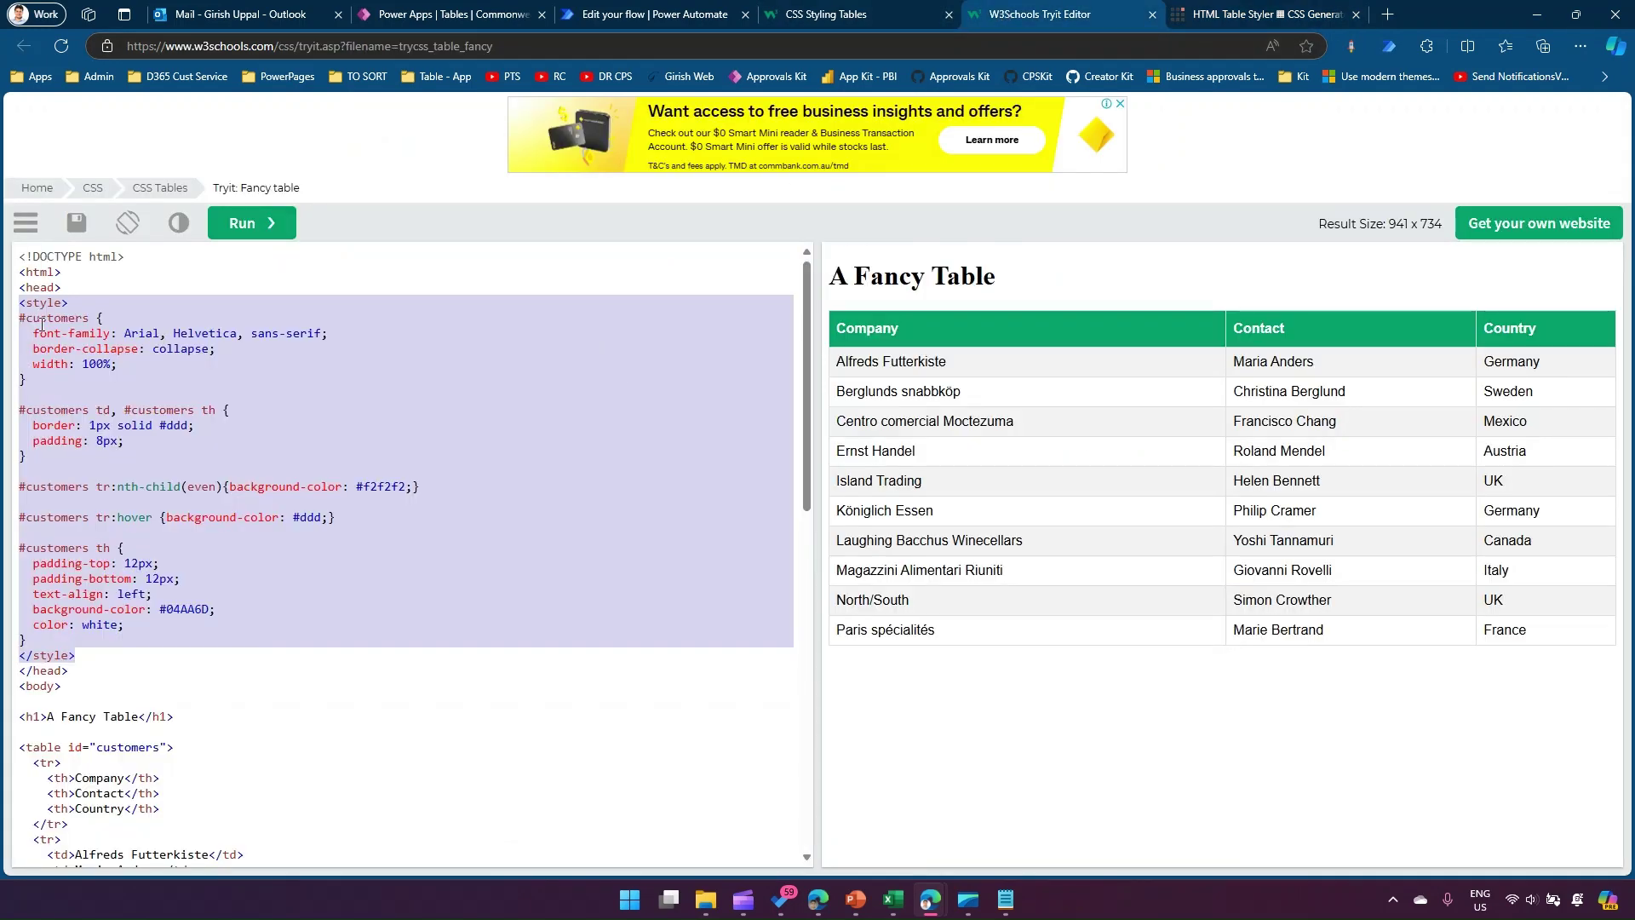
mouse_move(19, 318)
mouse_down()
mouse_move(73, 324)
mouse_move(25, 323)
mouse_up()
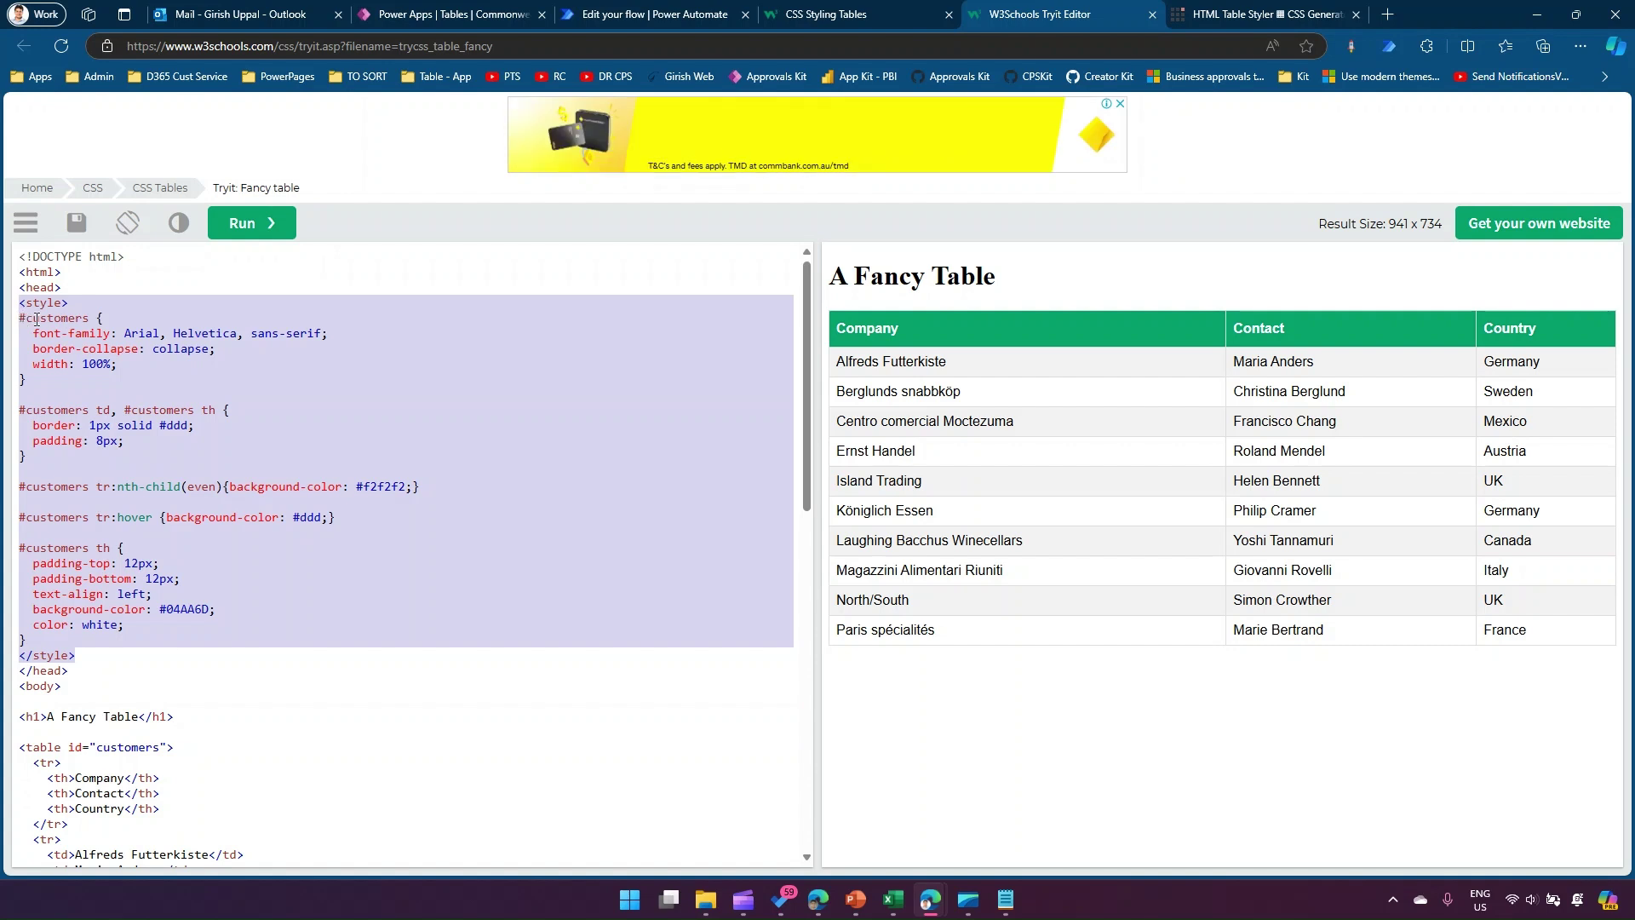
scroll(205, 673, down, 1)
scroll(205, 674, down, 1)
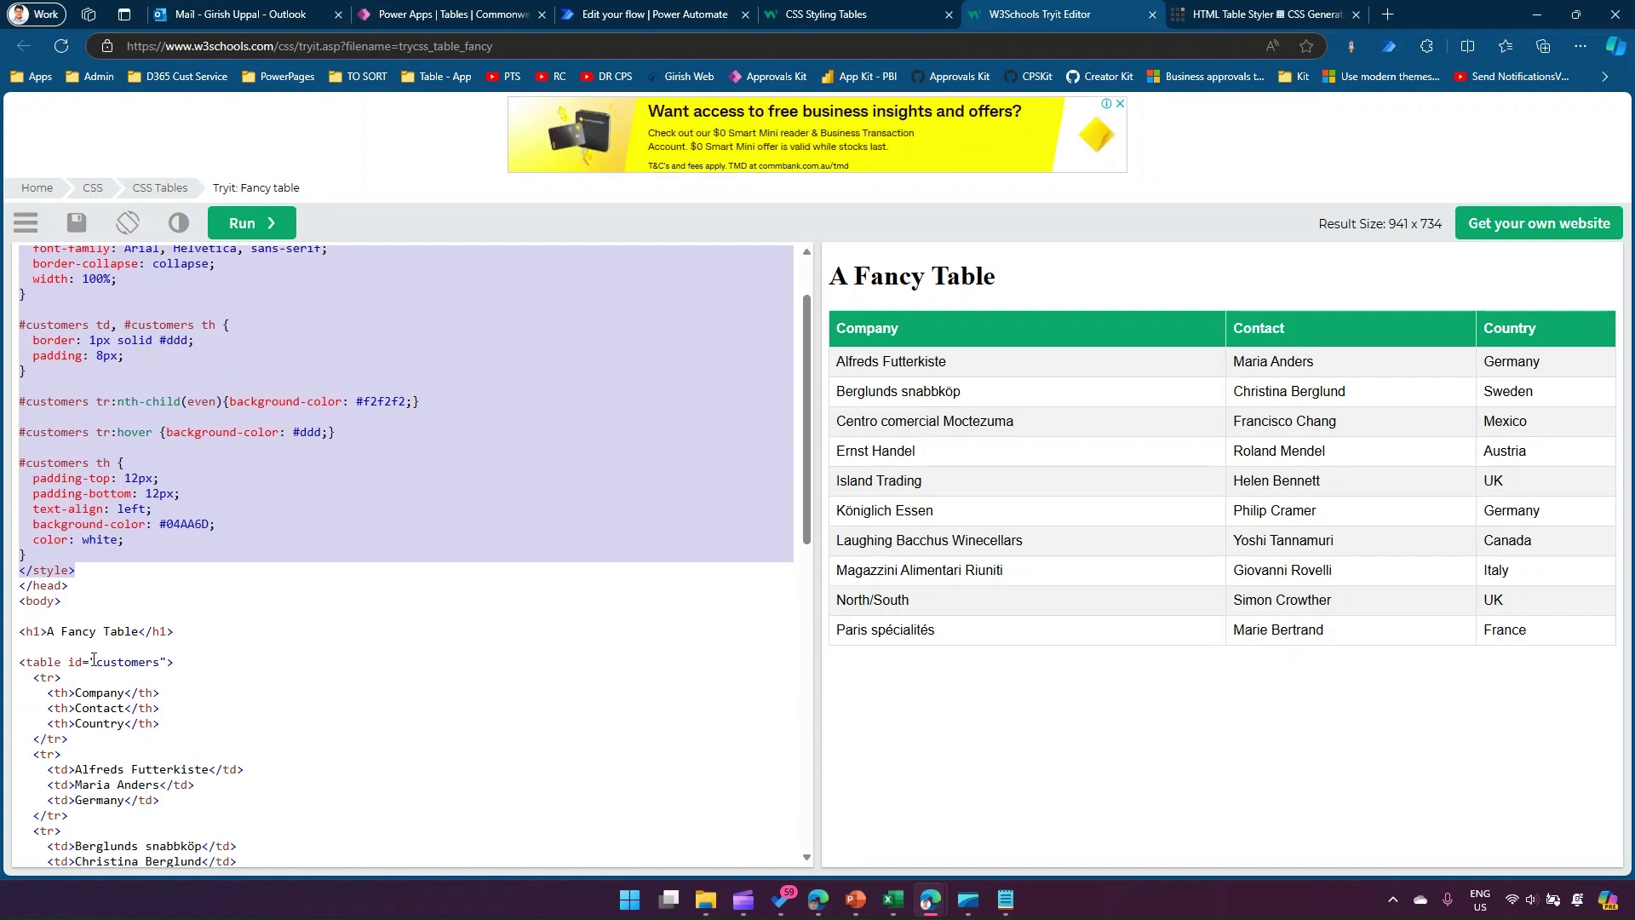
drag(69, 662, 171, 662)
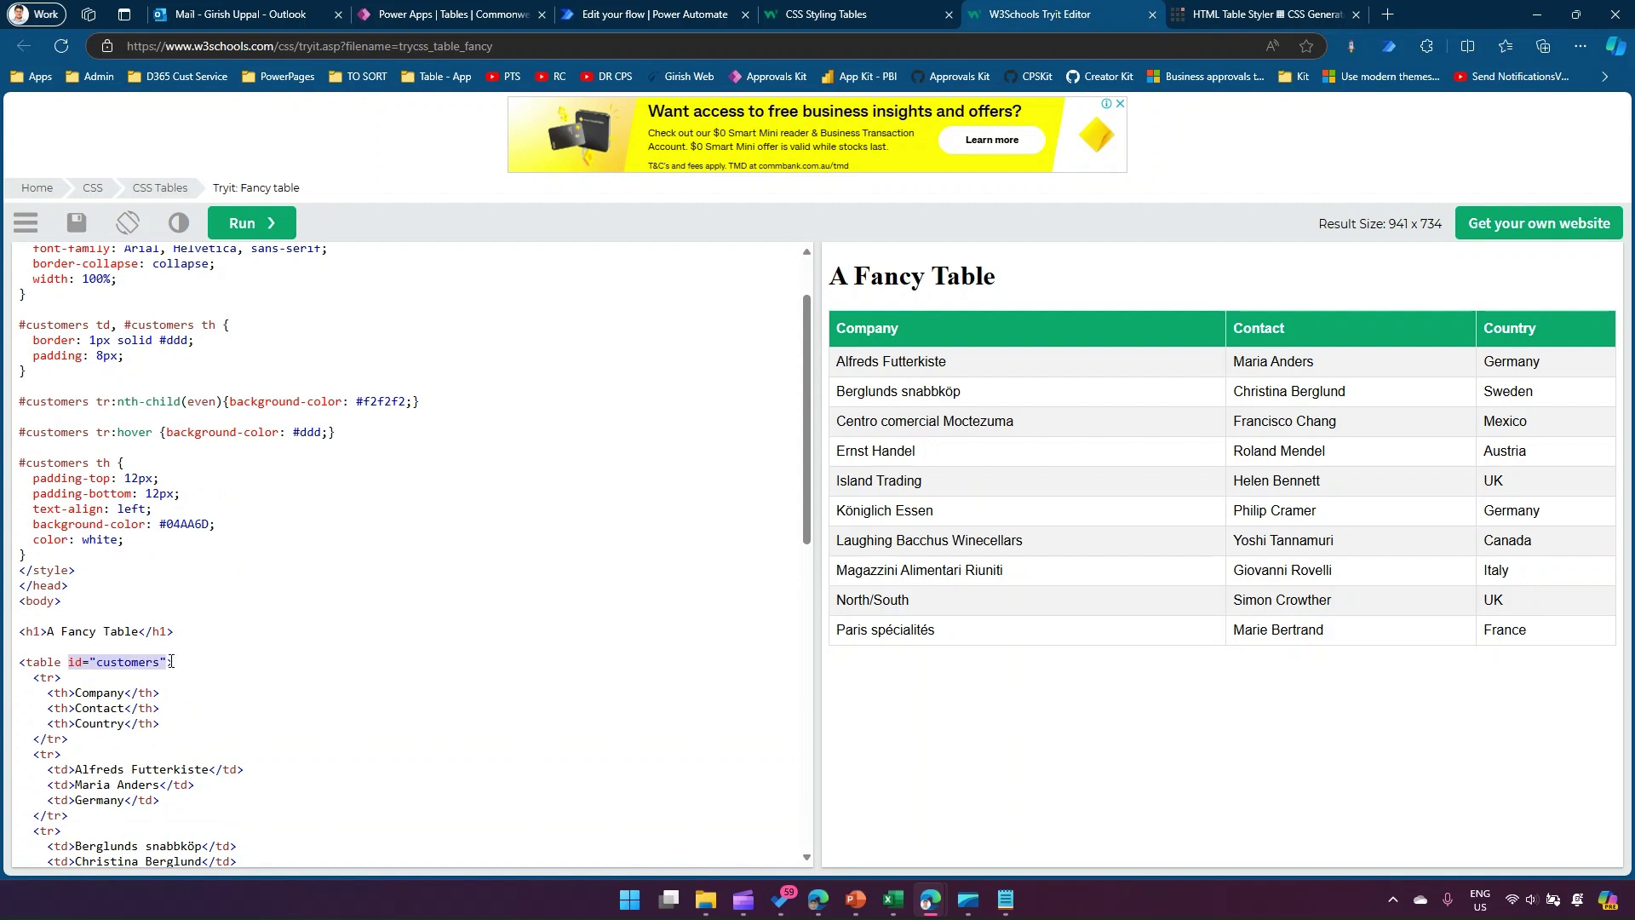
scroll(171, 521, up, 1)
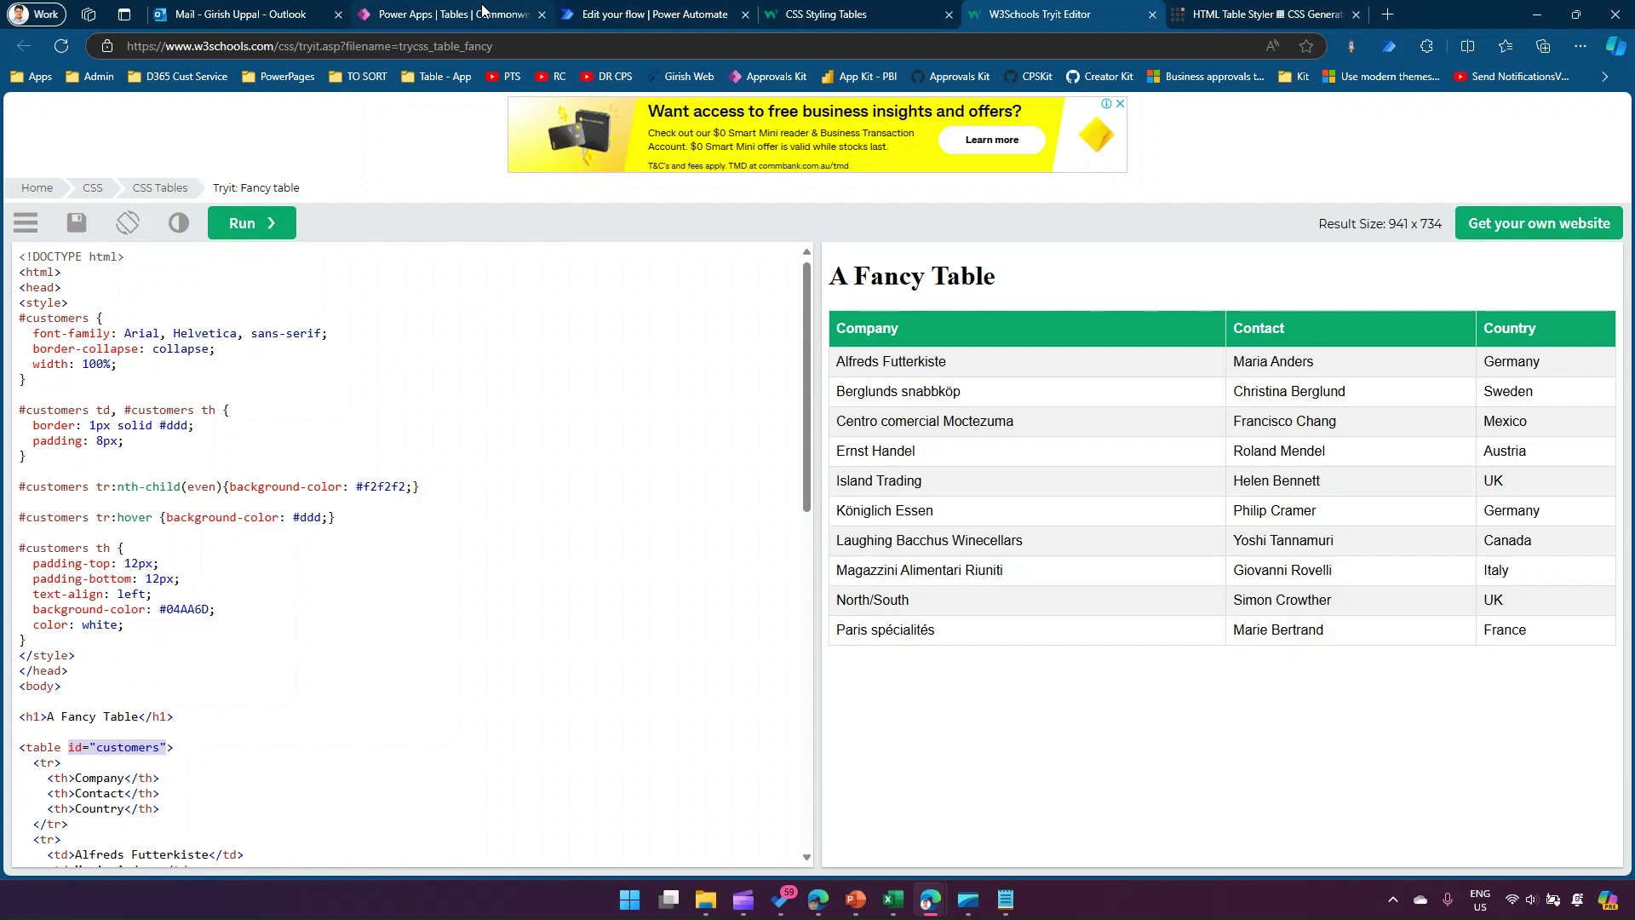
- Switch back to the Outlook email with the green-header Comm ID, Country, Created Date table
click(253, 12)
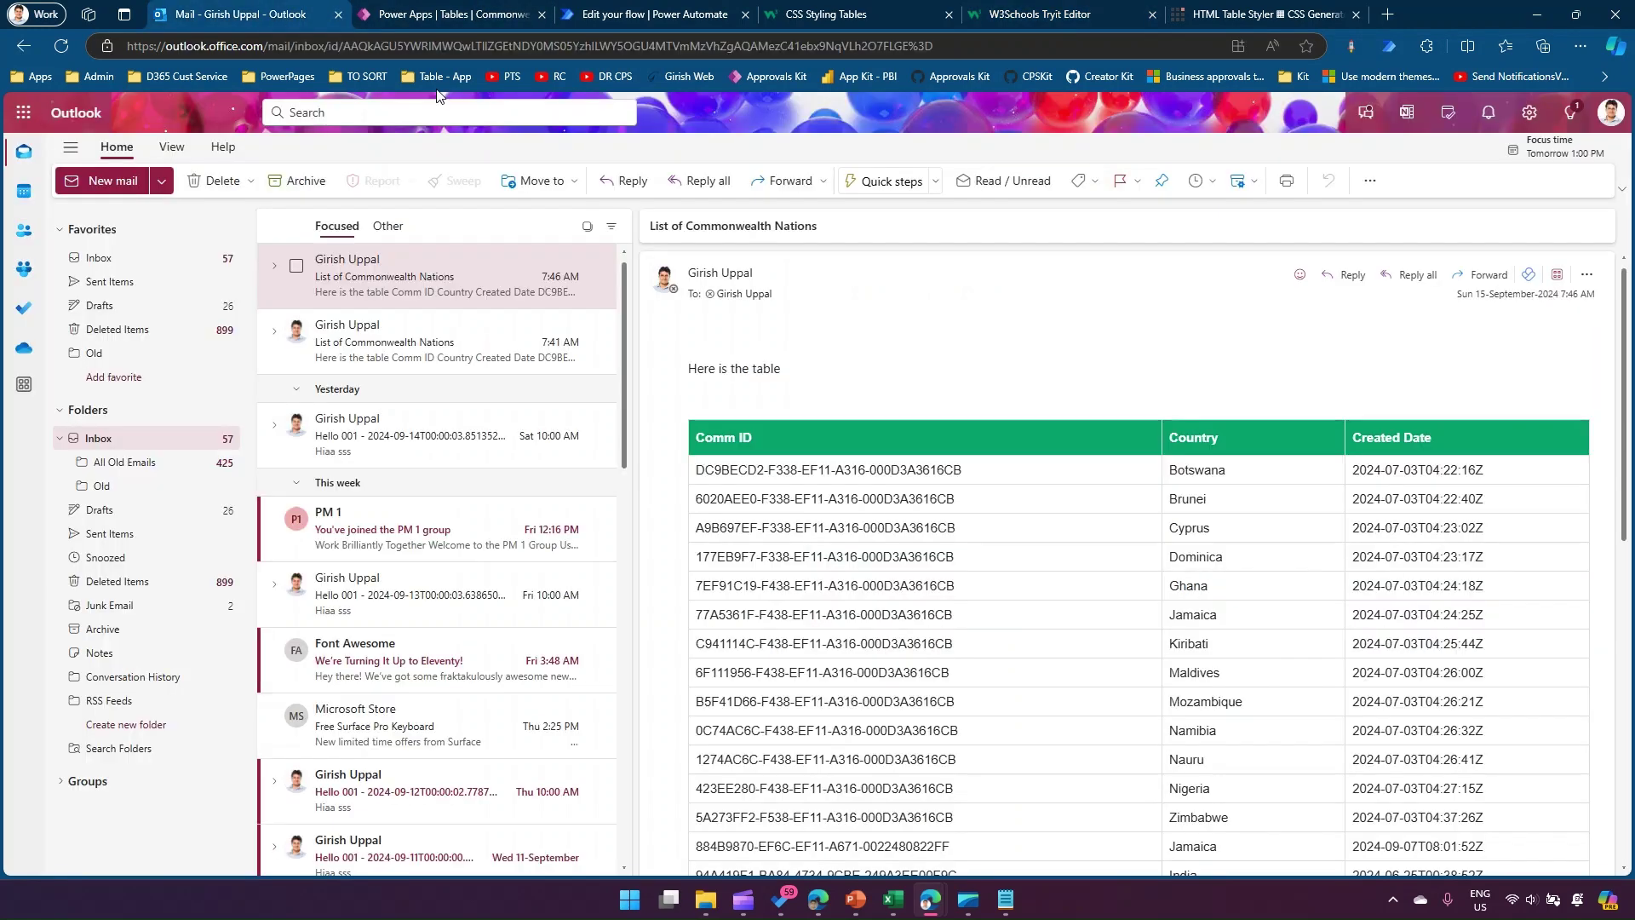